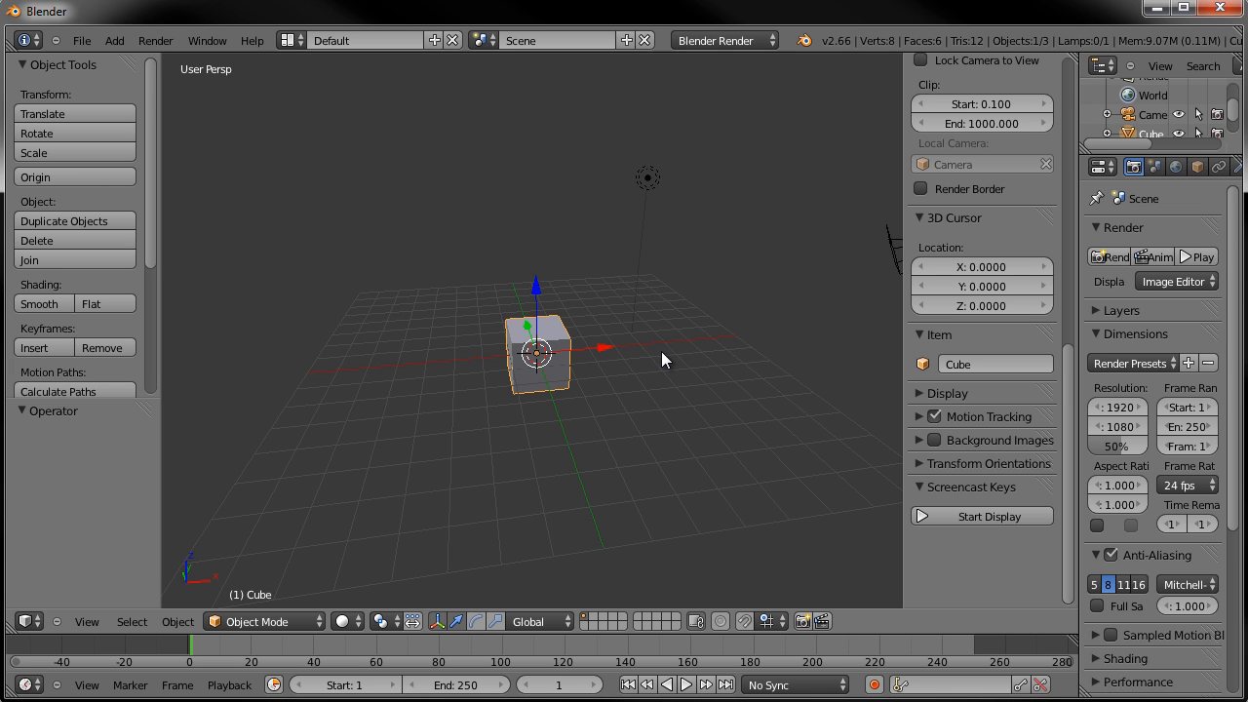
{"action": "middle_click_drag", "start_coordinate": [618, 393], "coordinate": [585, 417]}
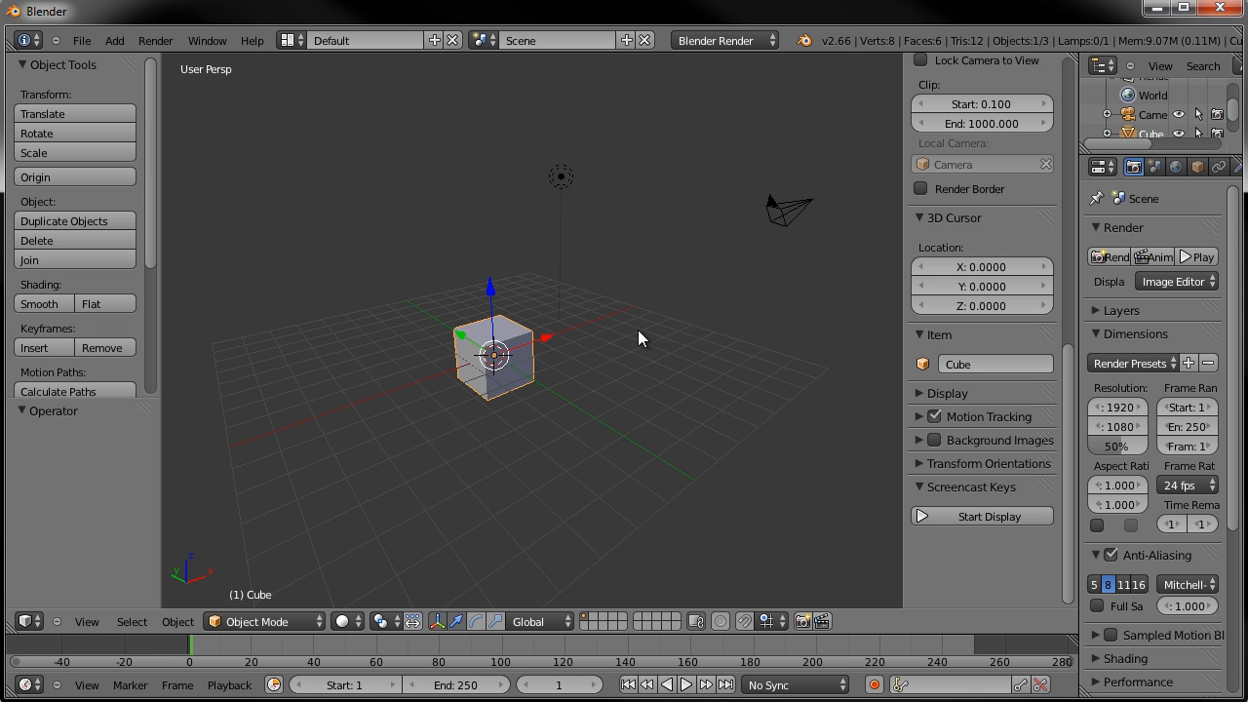
{"action": "middle_click_drag", "start_coordinate": [581, 360], "coordinate": [661, 369]}
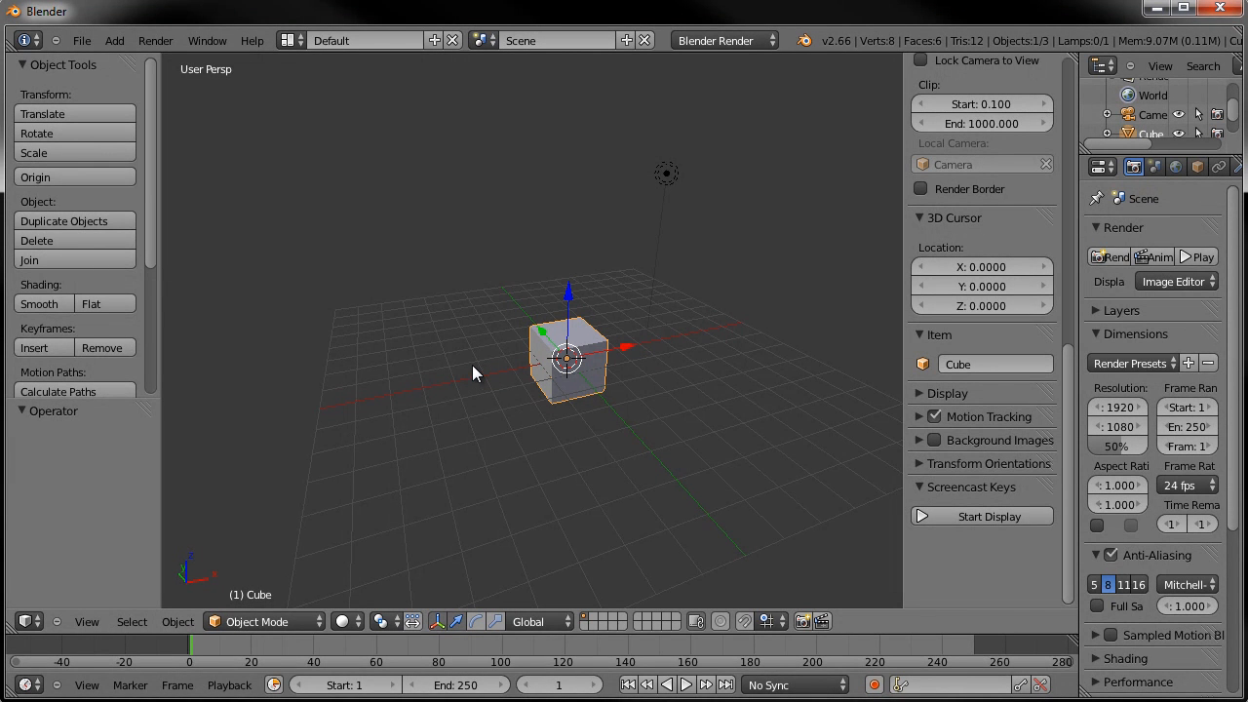
{"action": "middle_click_drag", "start_coordinate": [479, 365], "coordinate": [515, 403]}
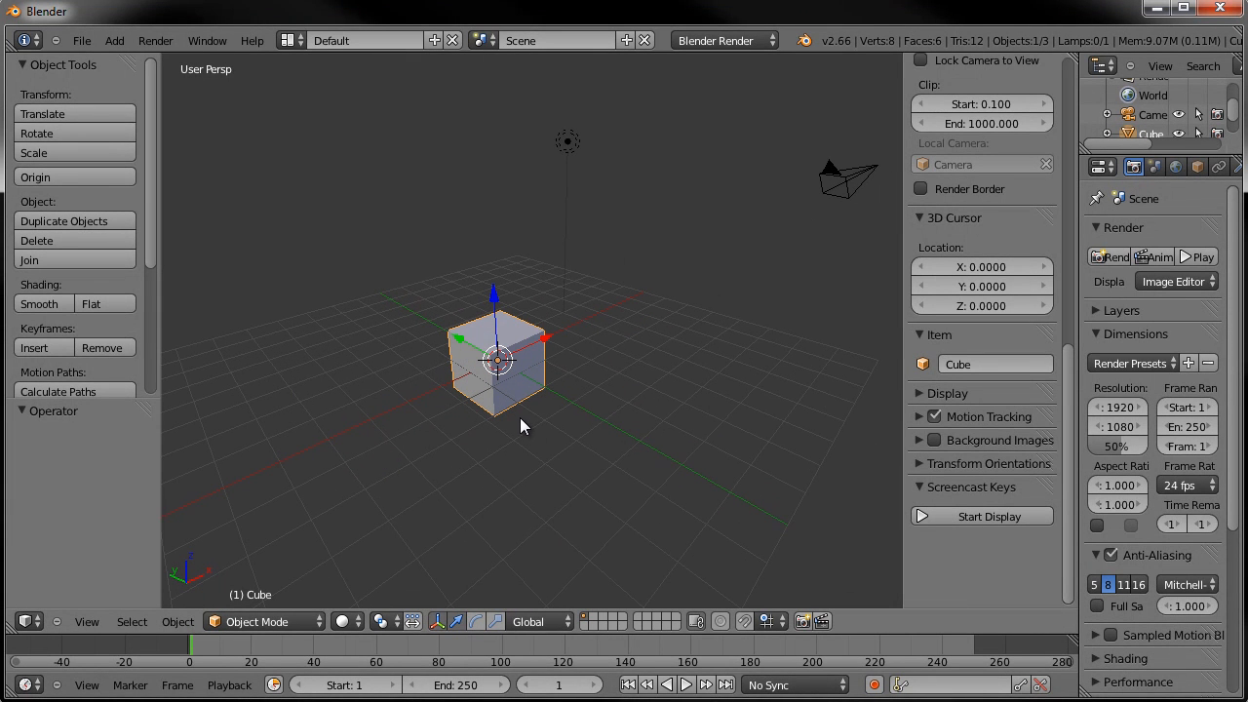
- Switch to the right-side view and delete the default cube
{"action": "key", "text": "KP_3"}
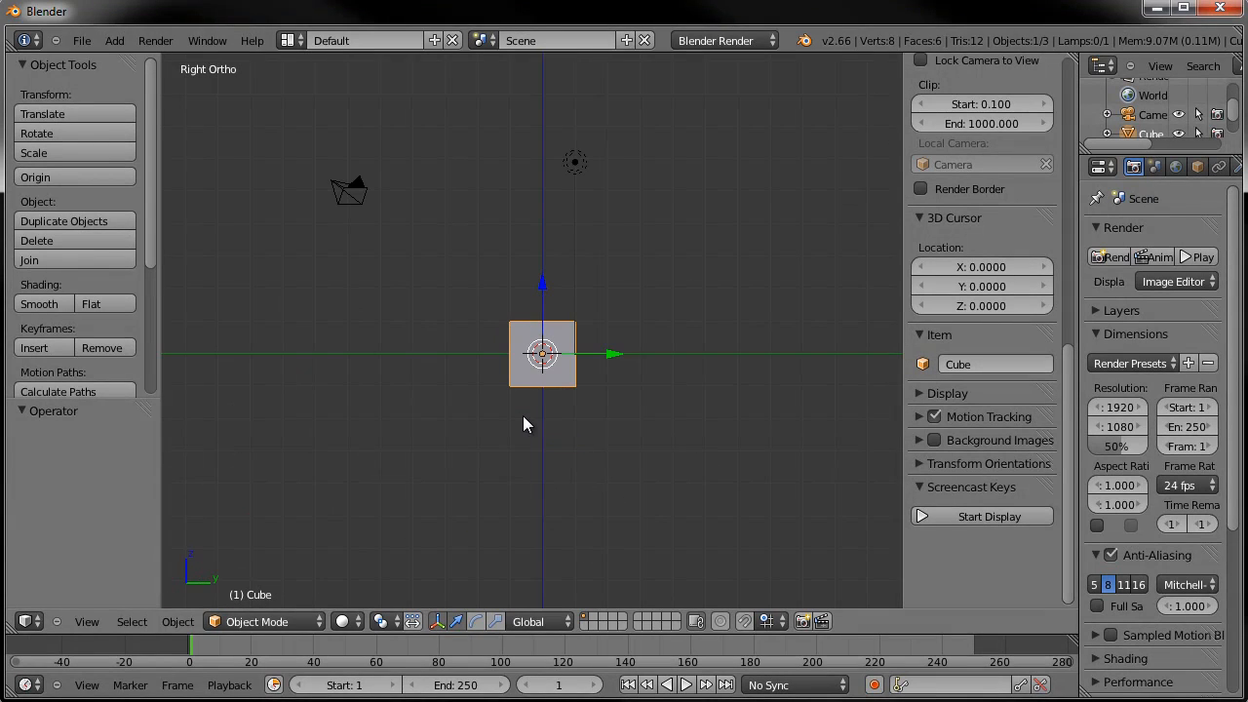
{"action": "scroll", "coordinate": [726, 195], "scroll_direction": "up", "scroll_amount": 2}
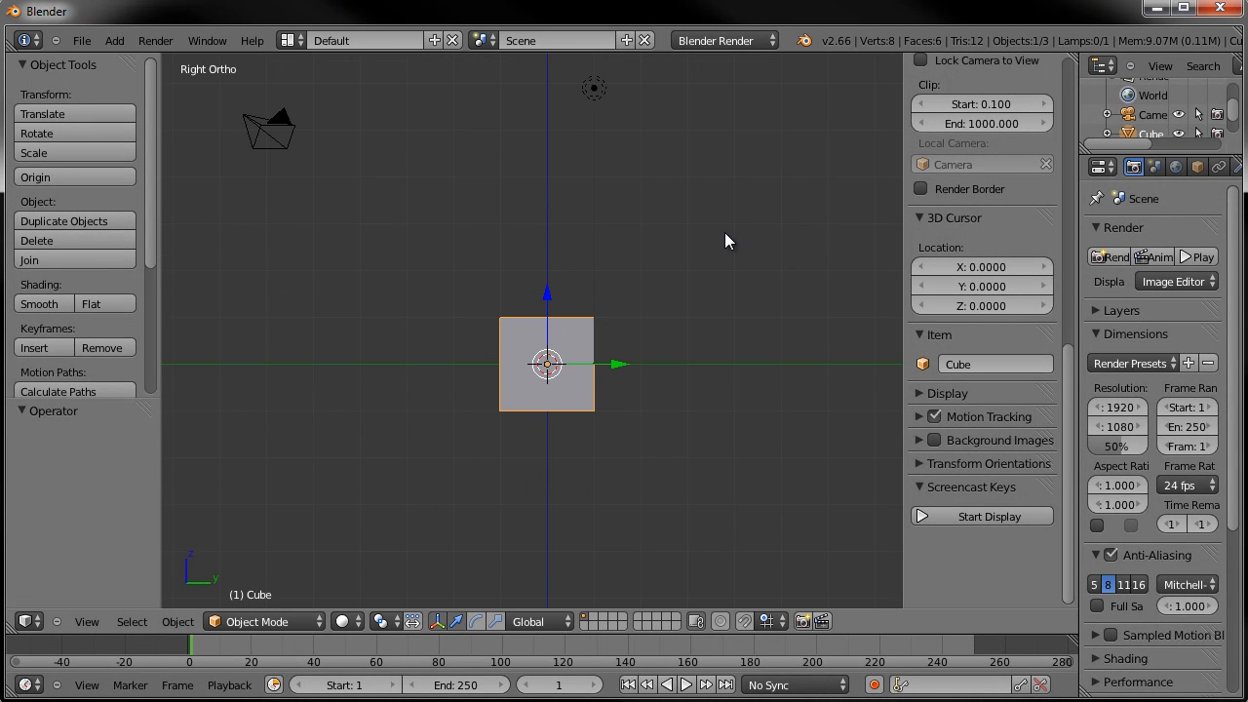
{"action": "key", "text": "x"}
{"action": "left_click", "coordinate": [576, 342]}
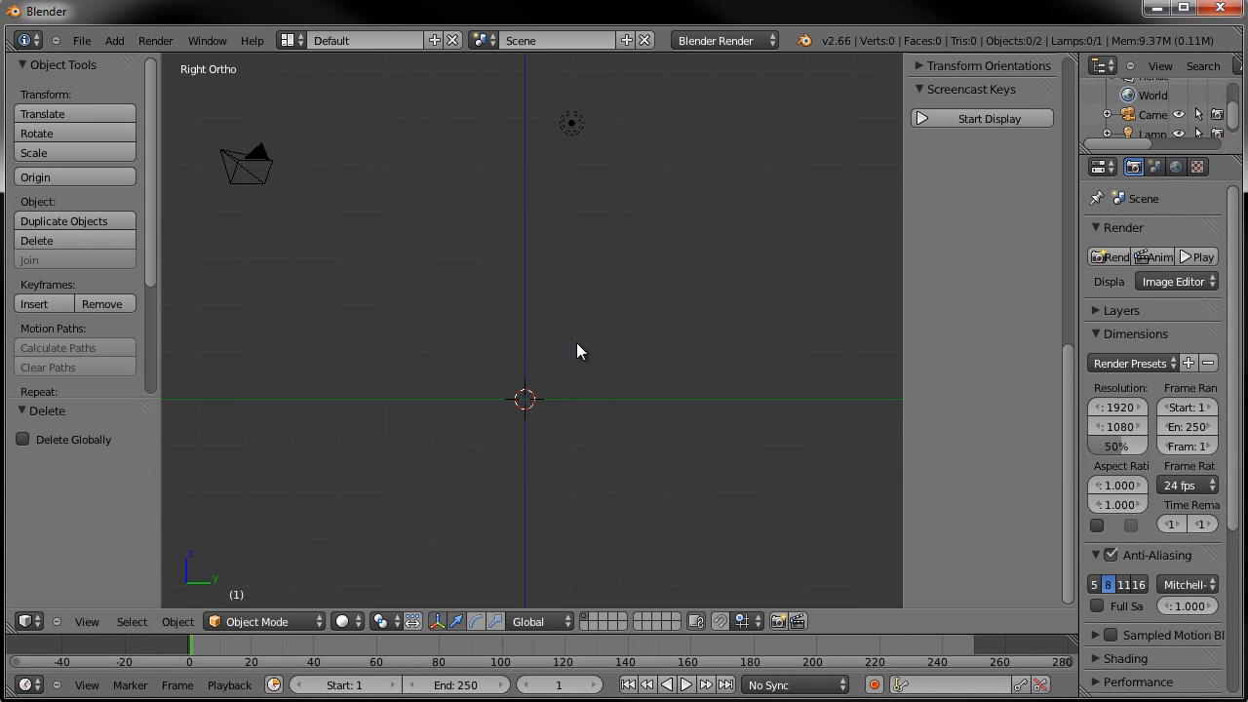
- Add a plane at the origin and scale its mesh up in Edit Mode into a large floor extending beyond the grid
{"action": "key", "text": "shift+a"}
{"action": "mouse_move", "coordinate": [576, 343]}
{"action": "left_click", "coordinate": [643, 345]}
{"action": "middle_click_drag", "start_coordinate": [653, 346], "coordinate": [590, 351]}
{"action": "key", "text": "Tab"}
{"action": "key", "text": "s"}
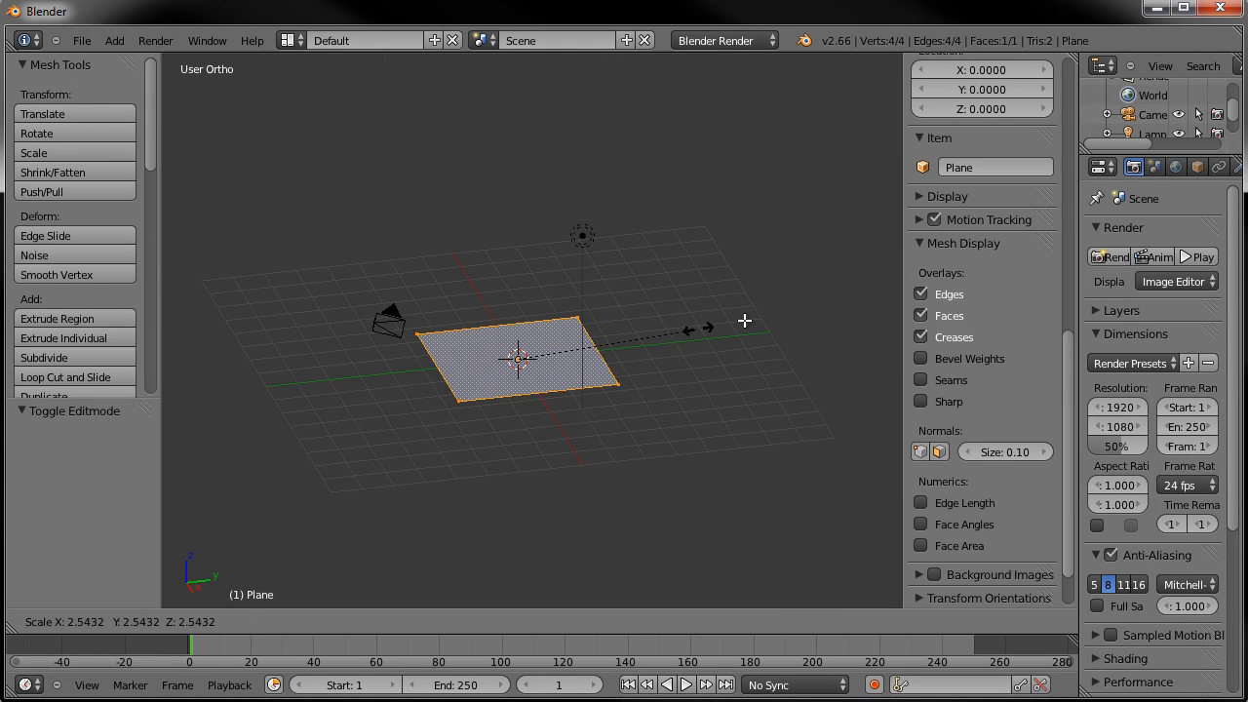
{"action": "left_click", "coordinate": [594, 334]}
{"action": "key", "text": "Tab"}
{"action": "middle_click_drag", "start_coordinate": [595, 334], "coordinate": [508, 351]}
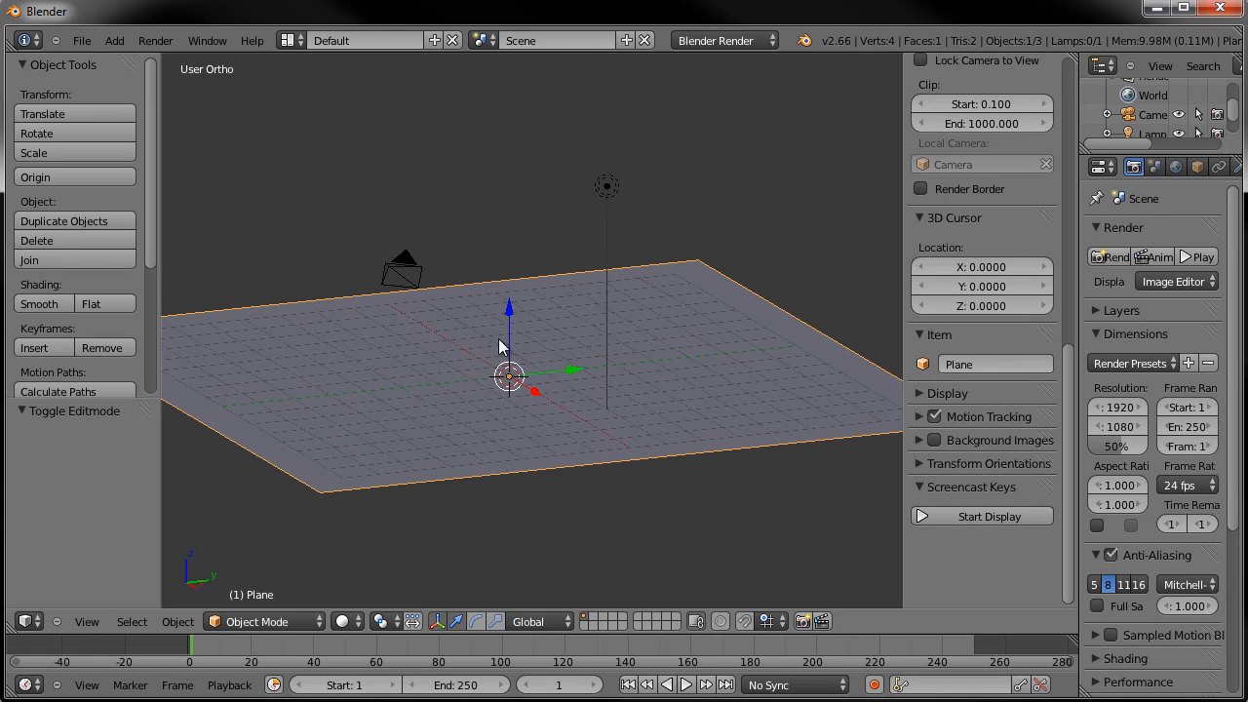
- Add a Monkey mesh at the centre of the floor plane
{"action": "key", "text": "shift+a"}
{"action": "mouse_move", "coordinate": [507, 346]}
{"action": "left_click", "coordinate": [568, 503]}
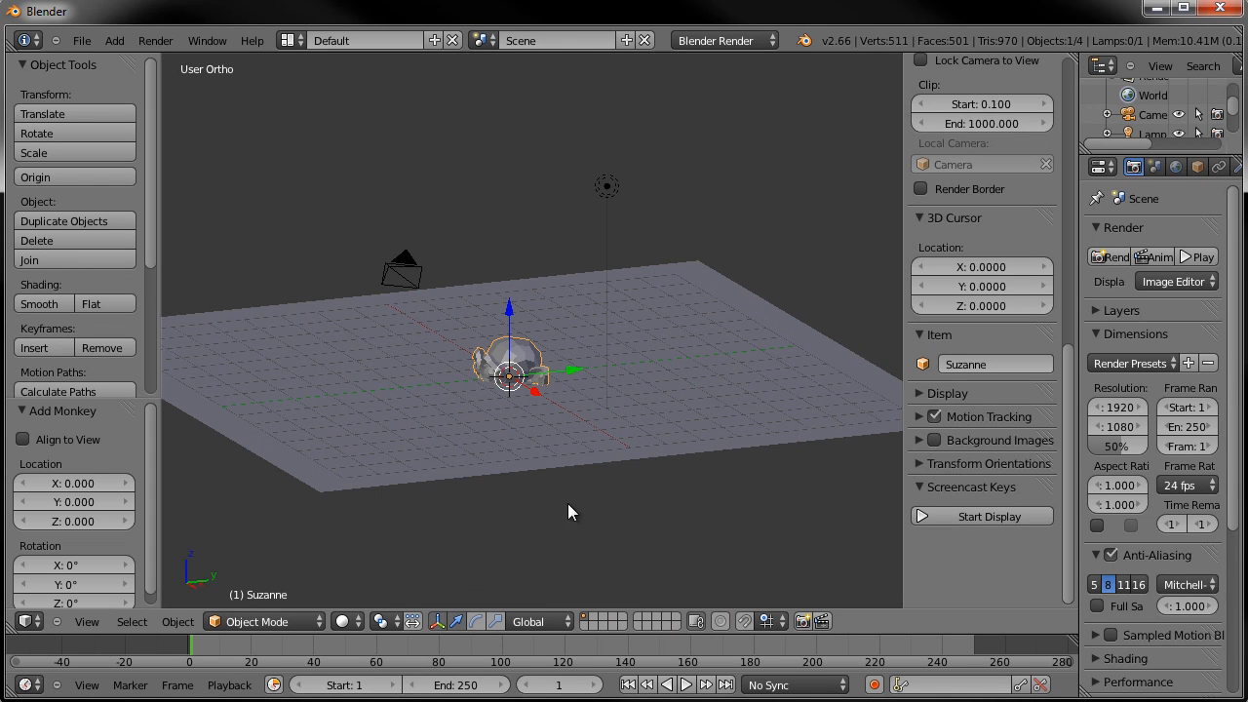
- From the right-side view, tilt the monkey's mesh in Edit Mode and move it 0.293 along Y and 0.712 along Z to rest on the floor
{"action": "key", "text": "KP_3"}
{"action": "scroll", "coordinate": [581, 339], "scroll_direction": "up", "scroll_amount": 5}
{"action": "key", "text": "Tab"}
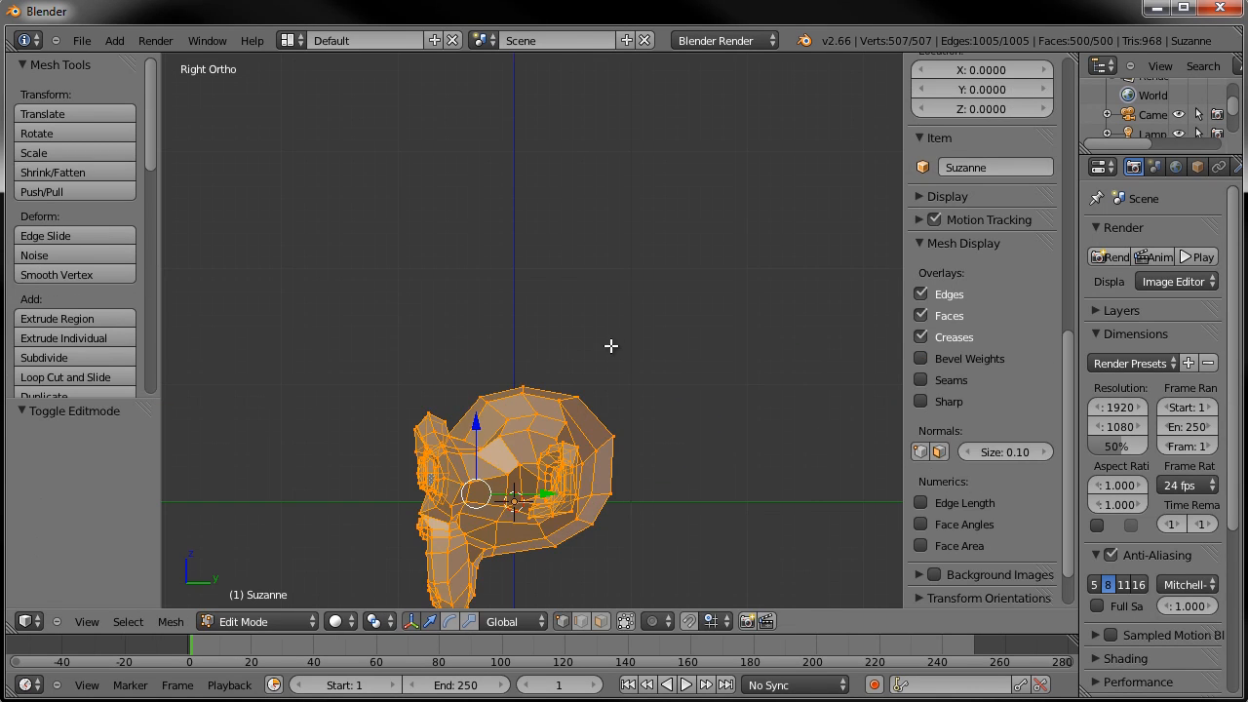
{"action": "key", "text": "r"}
{"action": "left_click", "coordinate": [664, 449]}
{"action": "key", "text": "g"}
{"action": "left_click", "coordinate": [702, 363]}
{"action": "key", "text": "r"}
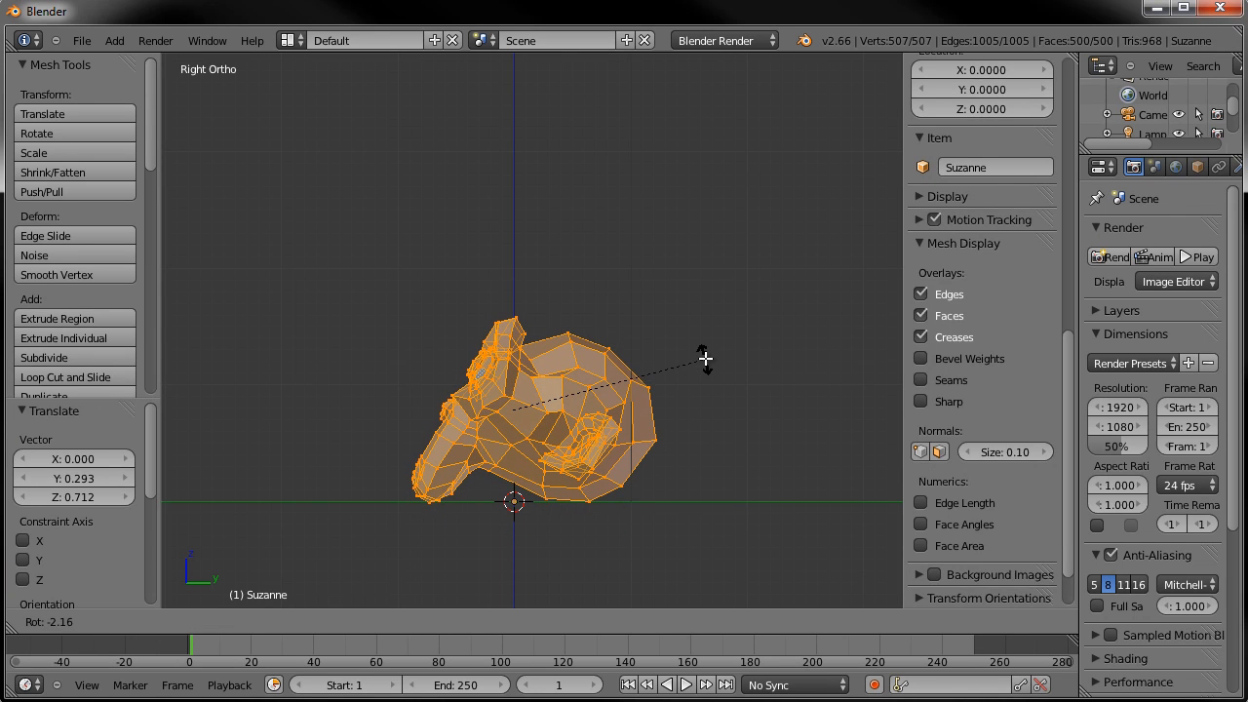
{"action": "left_click", "coordinate": [706, 360]}
{"action": "key", "text": "Tab"}
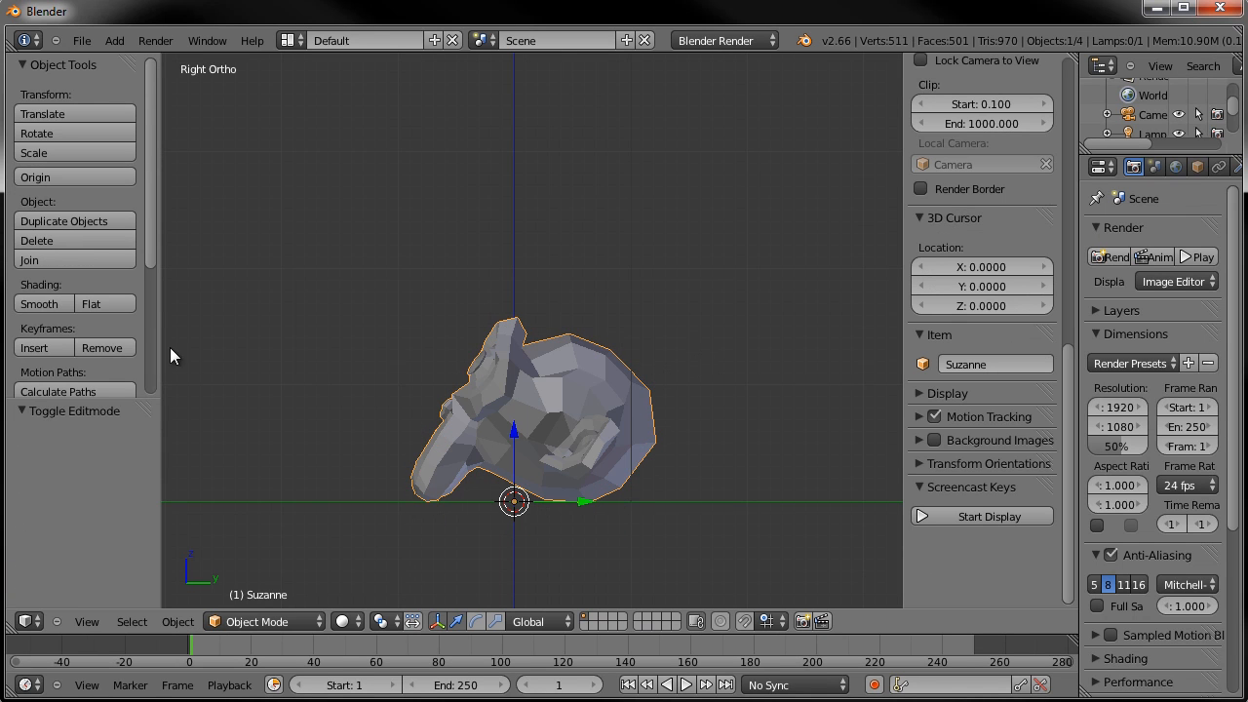
- Shade the monkey smooth and add a Subdivision Surface modifier to it
{"action": "left_click", "coordinate": [44, 303]}
{"action": "middle_click_drag", "start_coordinate": [546, 409], "coordinate": [624, 423]}
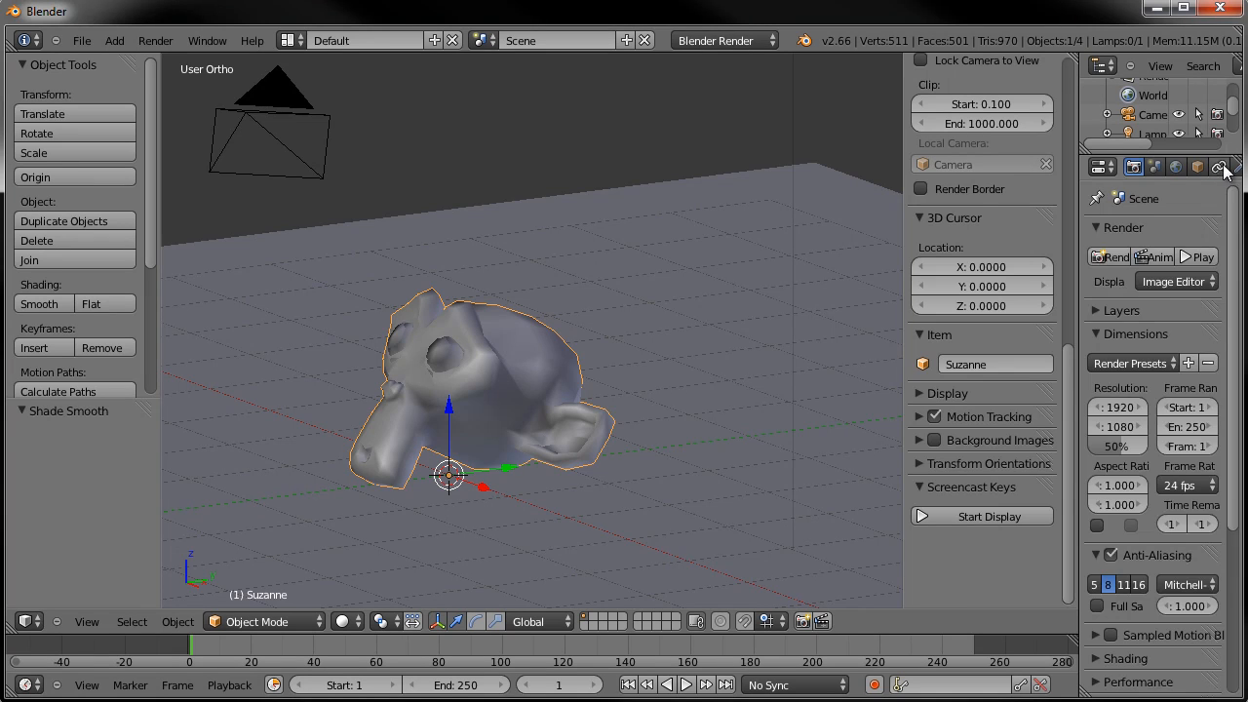
{"action": "left_click", "coordinate": [1236, 168]}
{"action": "left_click", "coordinate": [1160, 234]}
{"action": "left_click", "coordinate": [828, 558]}
{"action": "middle_click_drag", "start_coordinate": [683, 487], "coordinate": [595, 397]}
- Look through the camera in perspective and render the monkey on the floor
{"action": "key", "text": "KP_5"}
{"action": "key", "text": "KP_0"}
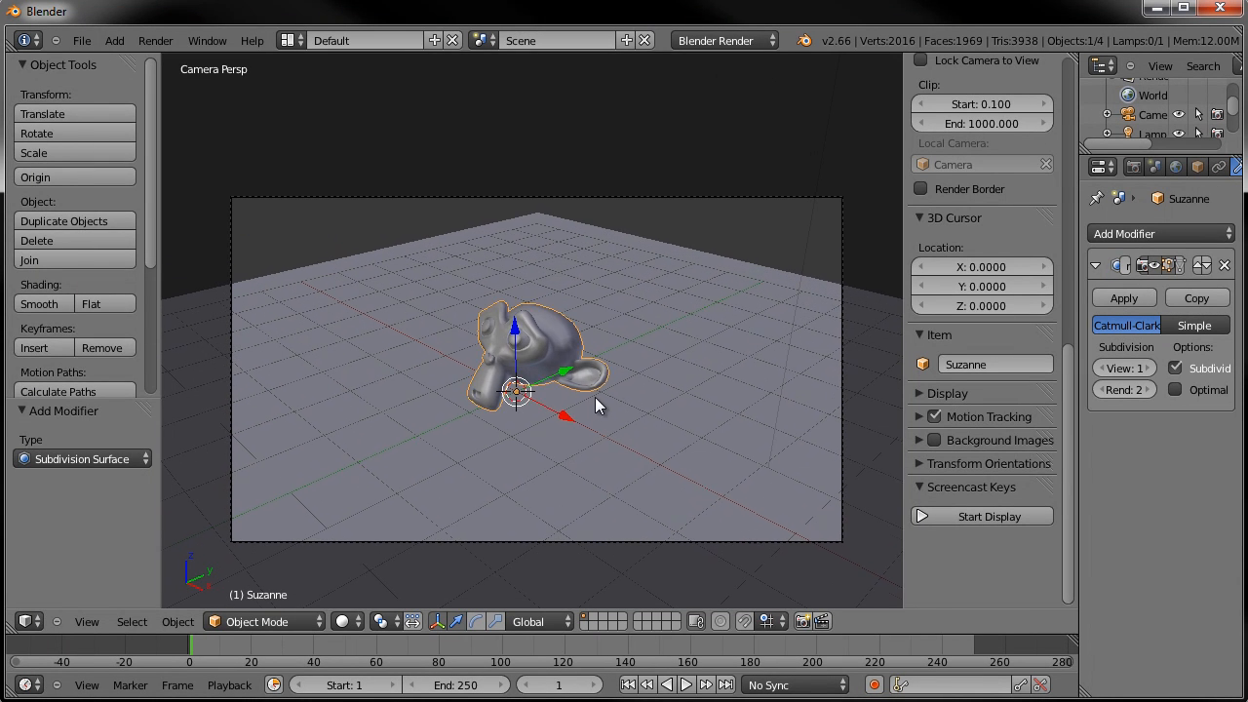
{"action": "key", "text": "F12"}
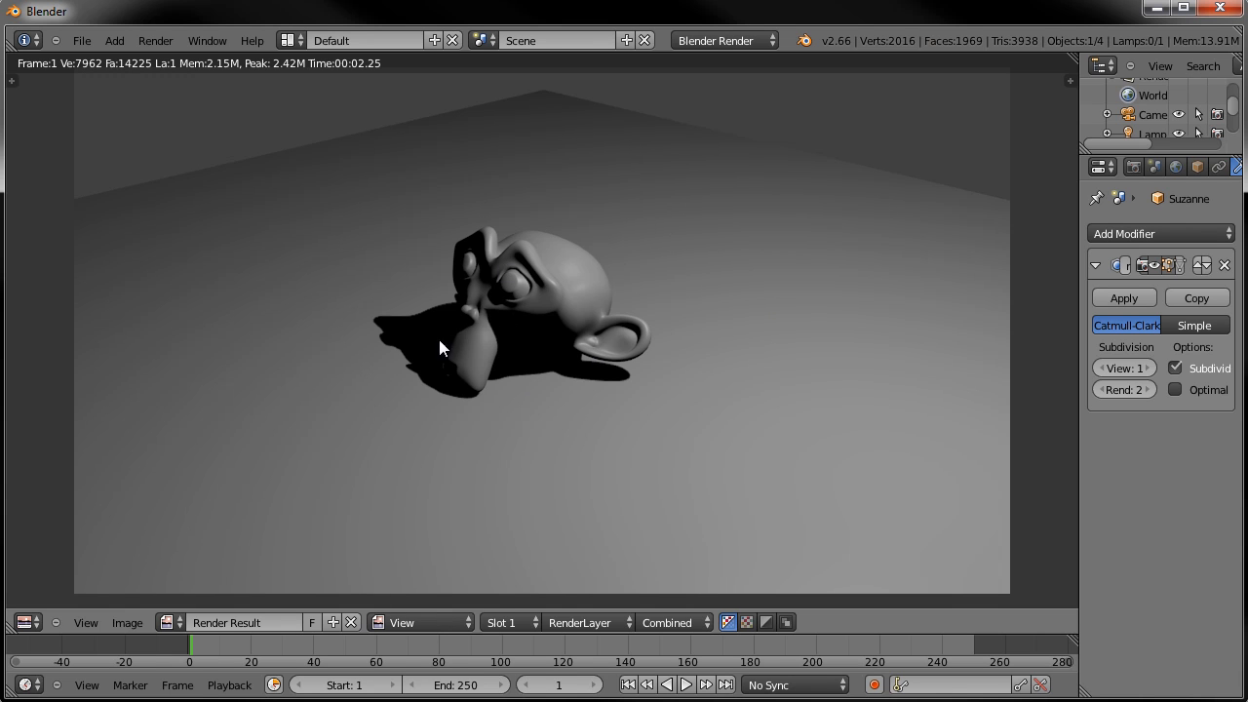
- Widen the properties area and enable Ambient Occlusion for the world with a factor of 0.2
{"action": "left_click_drag", "start_coordinate": [1080, 168], "coordinate": [971, 168]}
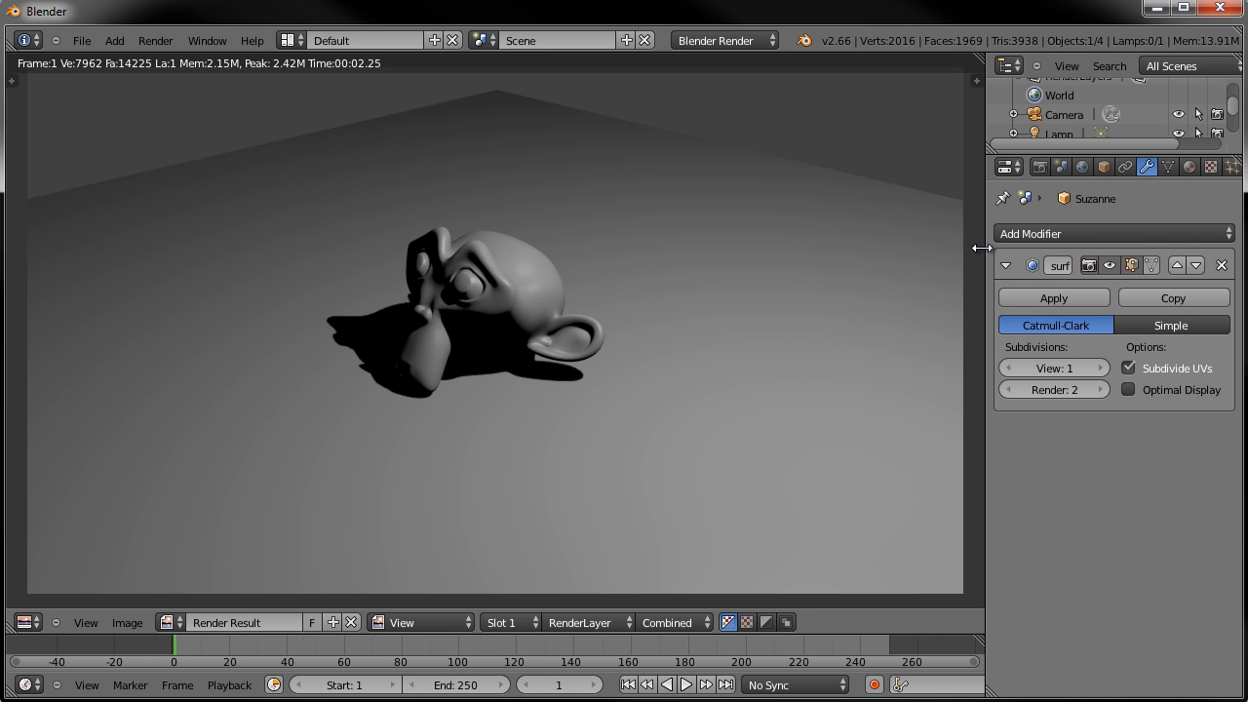
{"action": "left_click", "coordinate": [1066, 167]}
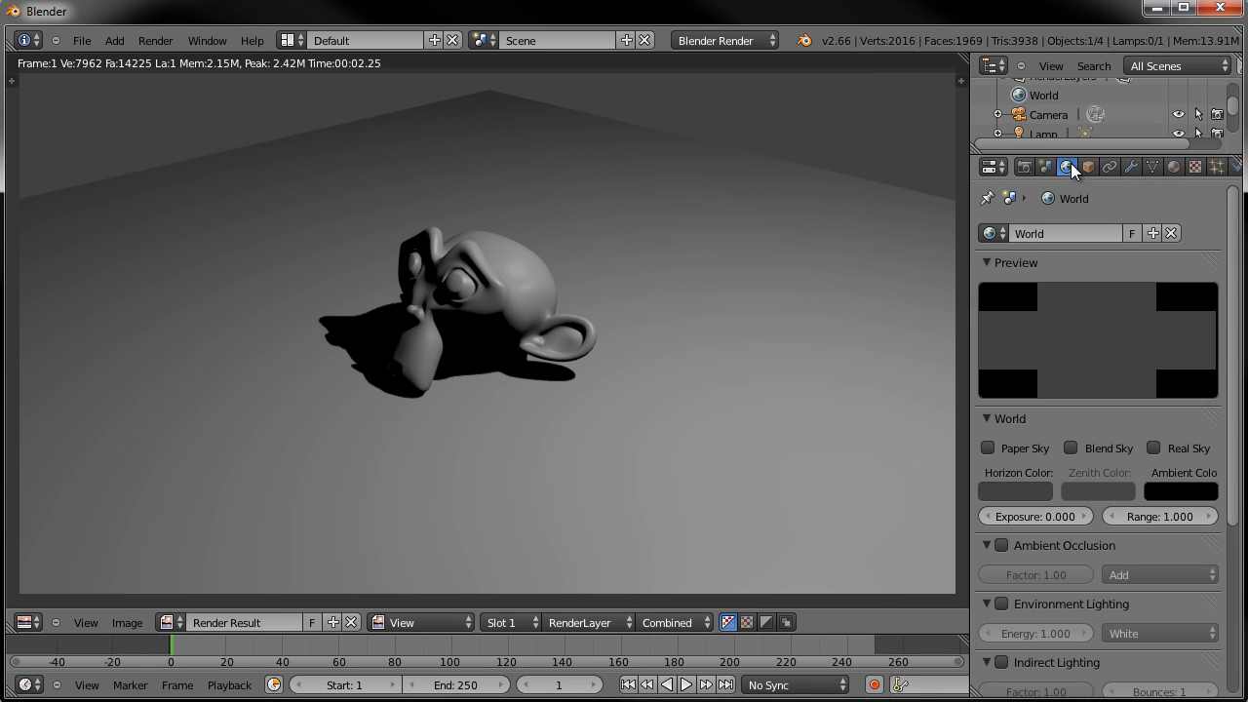
{"action": "left_click", "coordinate": [998, 547]}
{"action": "left_click", "coordinate": [1067, 573]}
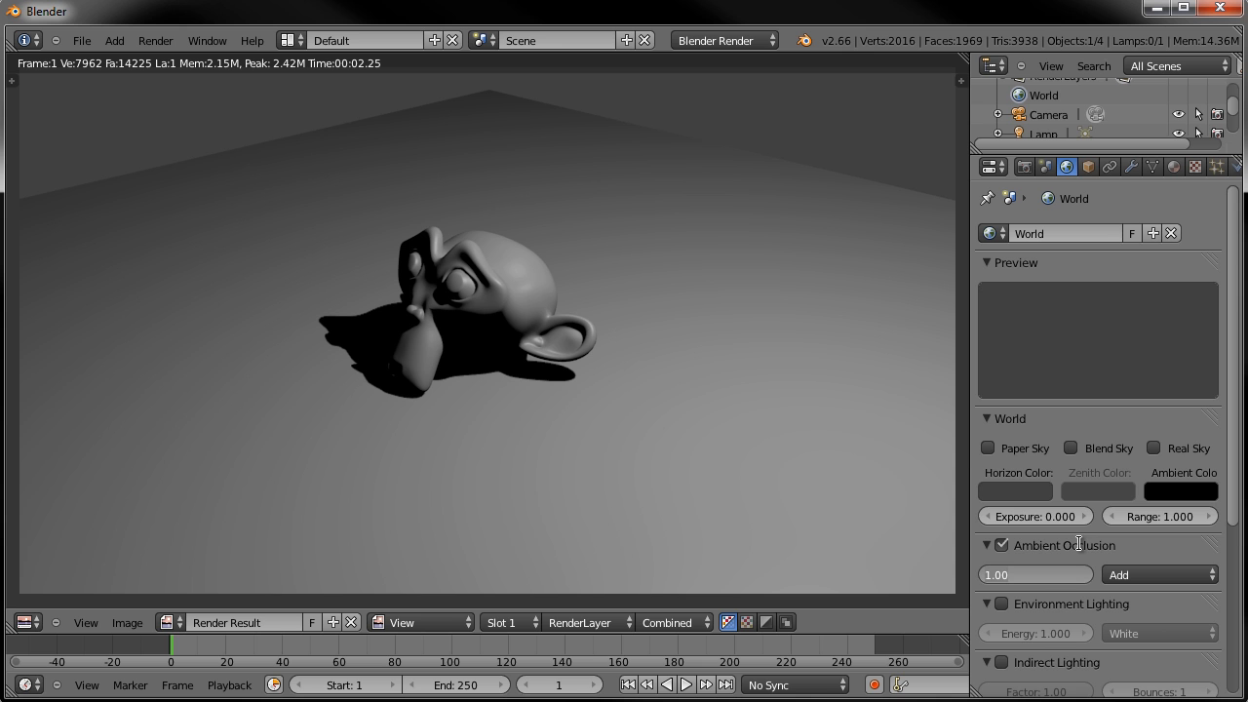
{"action": "type", "text": "0.2"}
{"action": "key", "text": "Return"}
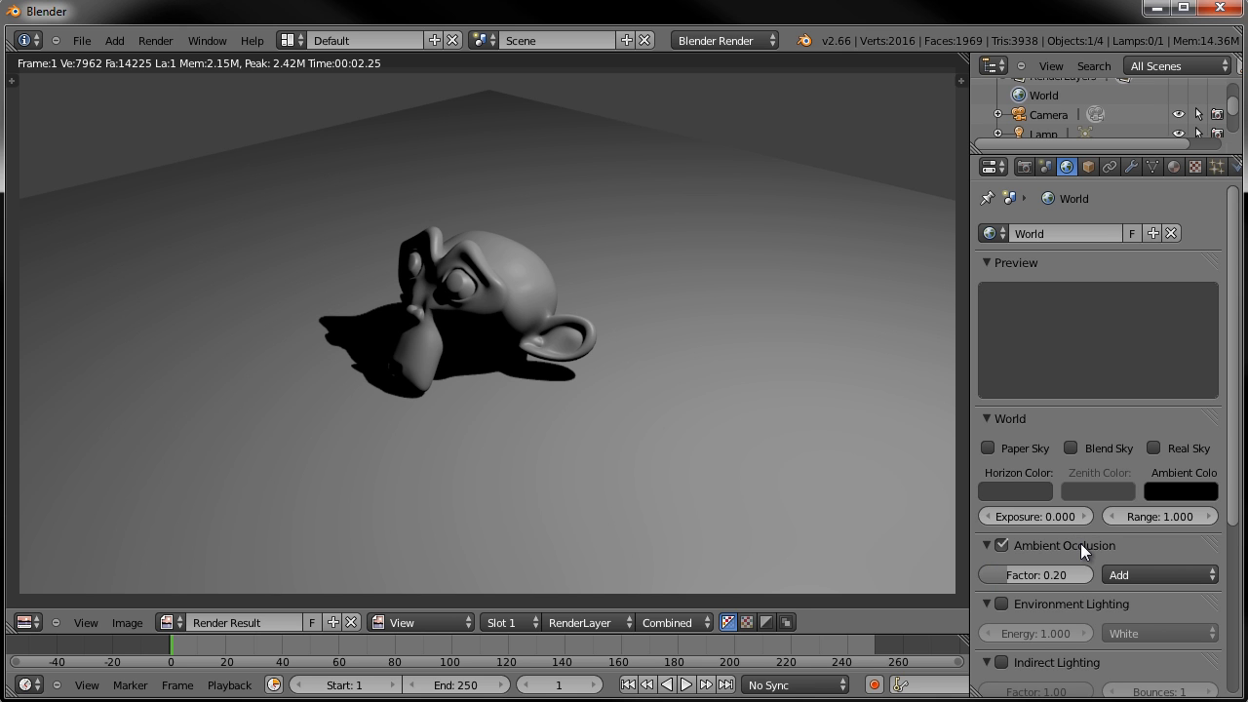
- Render the scene with ambient occlusion, examine the monkey's shadow on the floor, and return to the 3D view
{"action": "key", "text": "F12"}
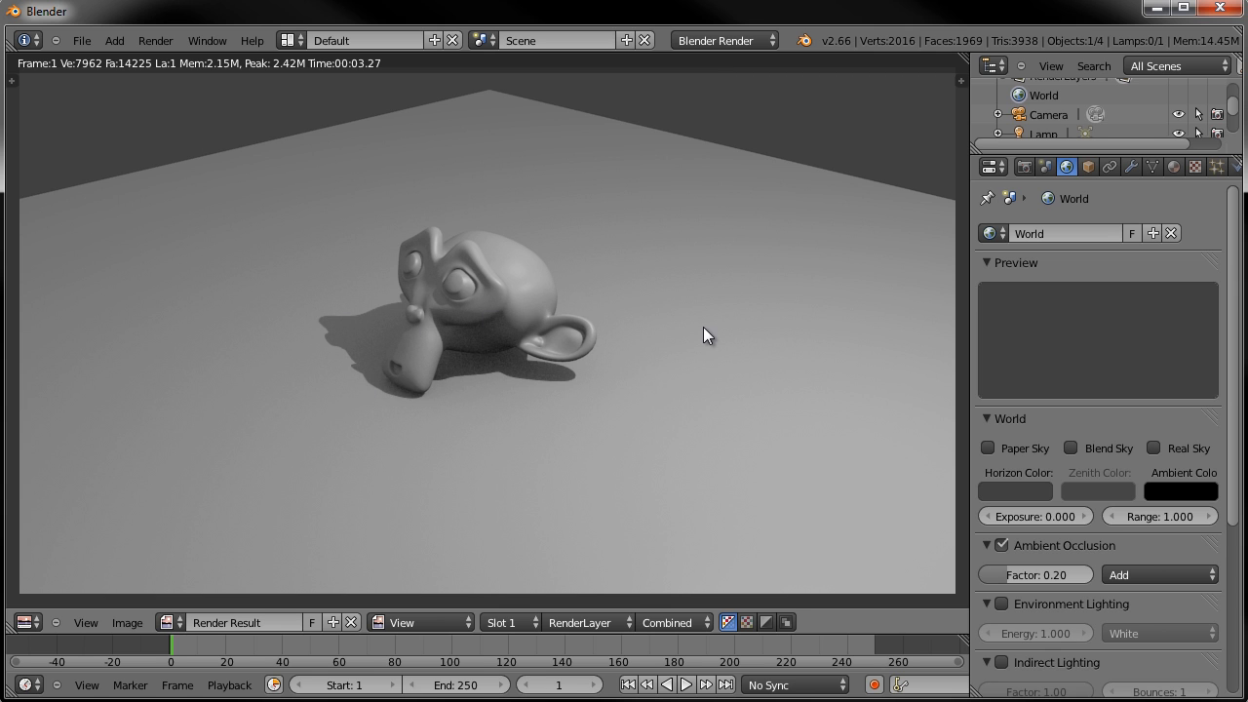
{"action": "scroll", "coordinate": [663, 321], "scroll_direction": "down", "scroll_amount": 1}
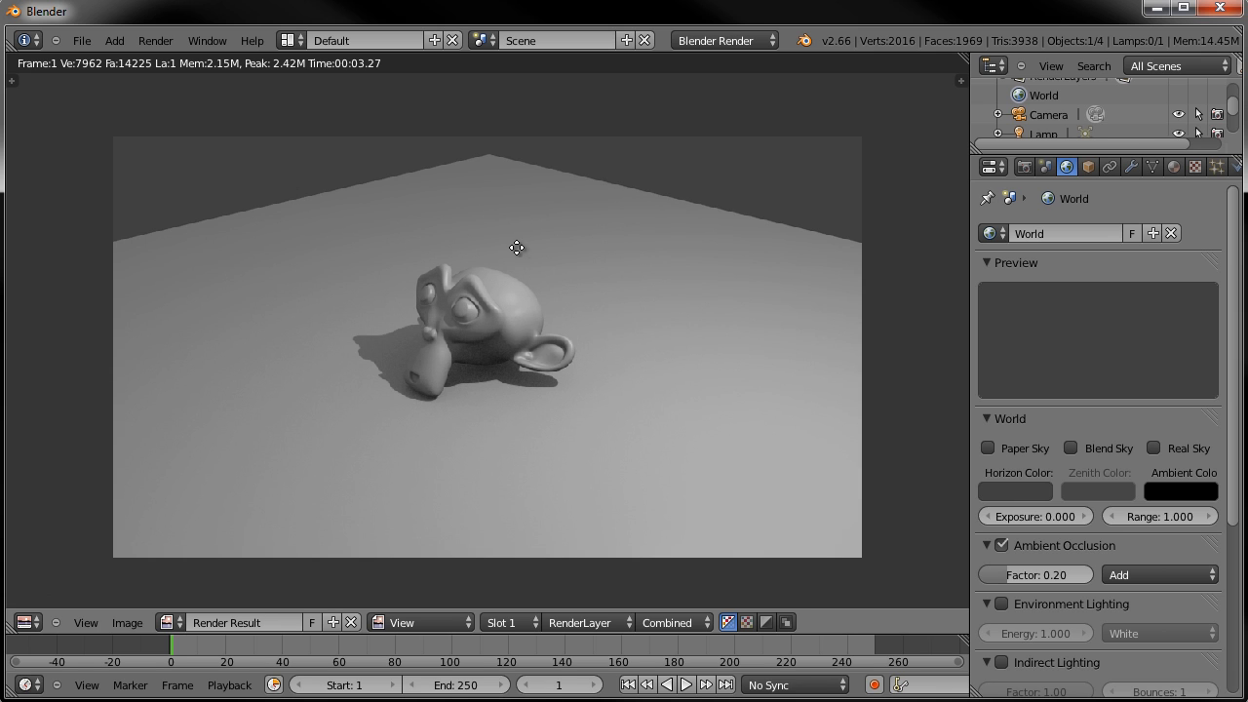
{"action": "middle_click_drag", "start_coordinate": [518, 244], "coordinate": [537, 240]}
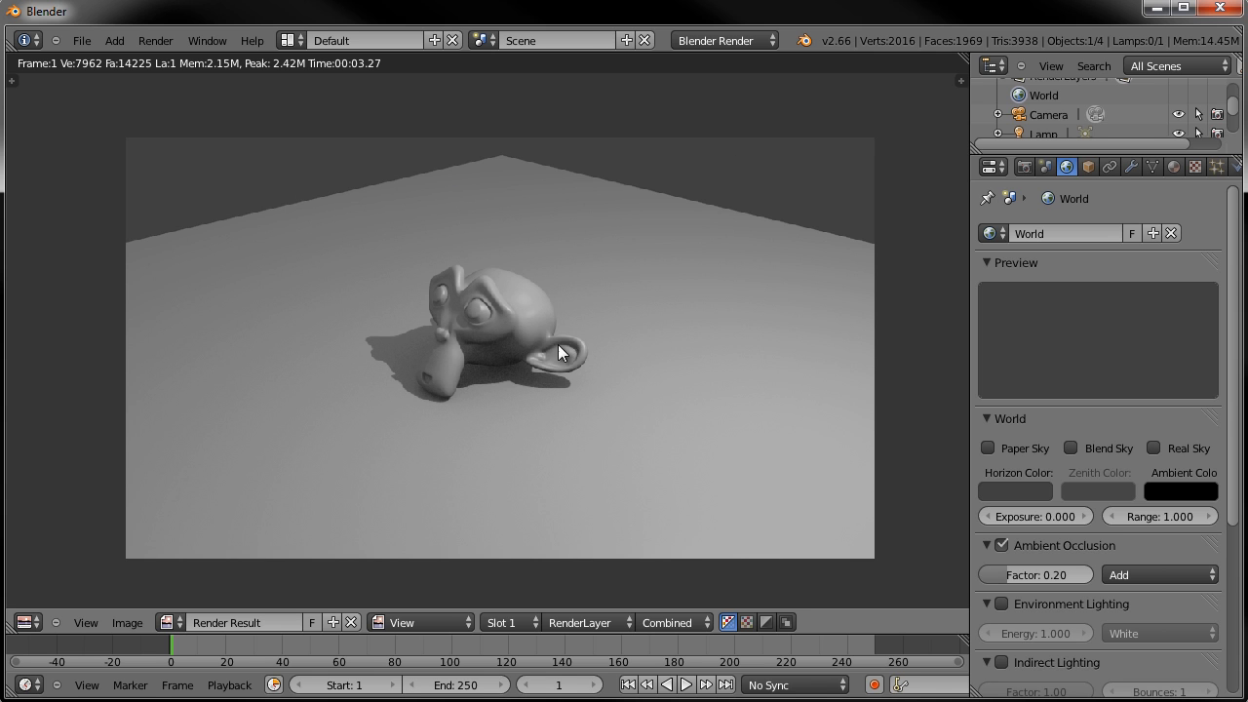
{"action": "scroll", "coordinate": [556, 376], "scroll_direction": "up", "scroll_amount": 1}
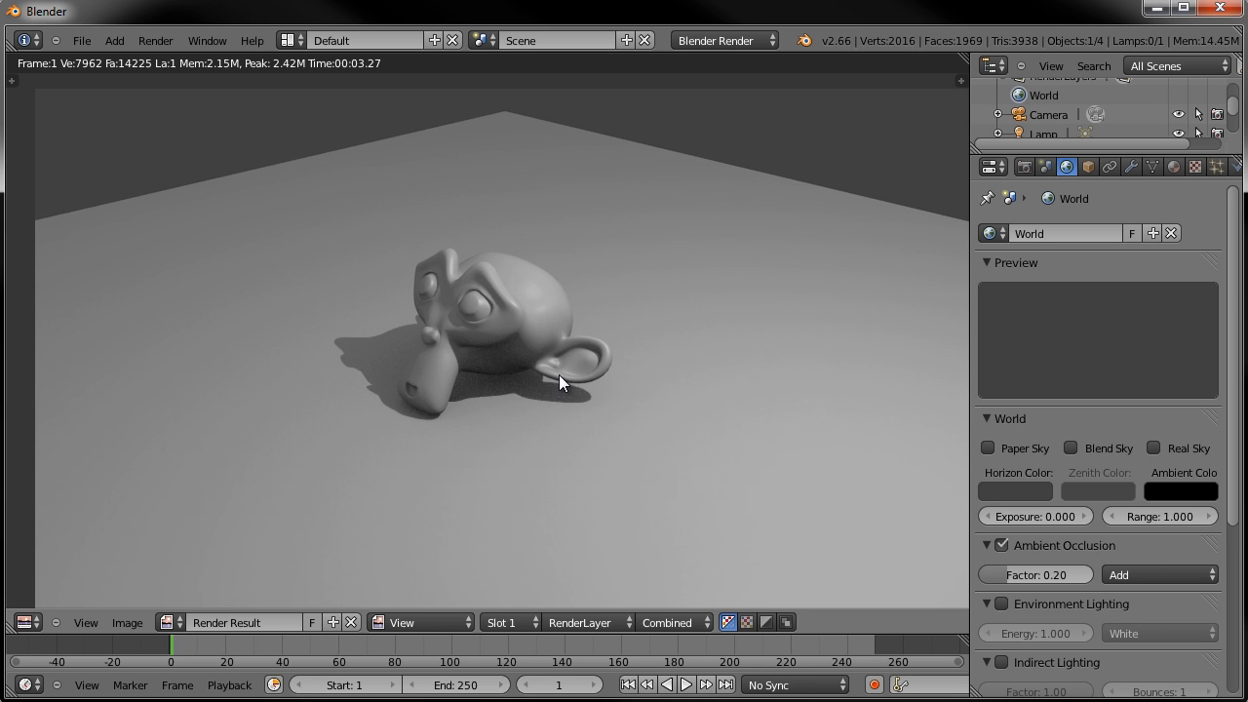
{"action": "middle_click_drag", "start_coordinate": [540, 369], "coordinate": [531, 364]}
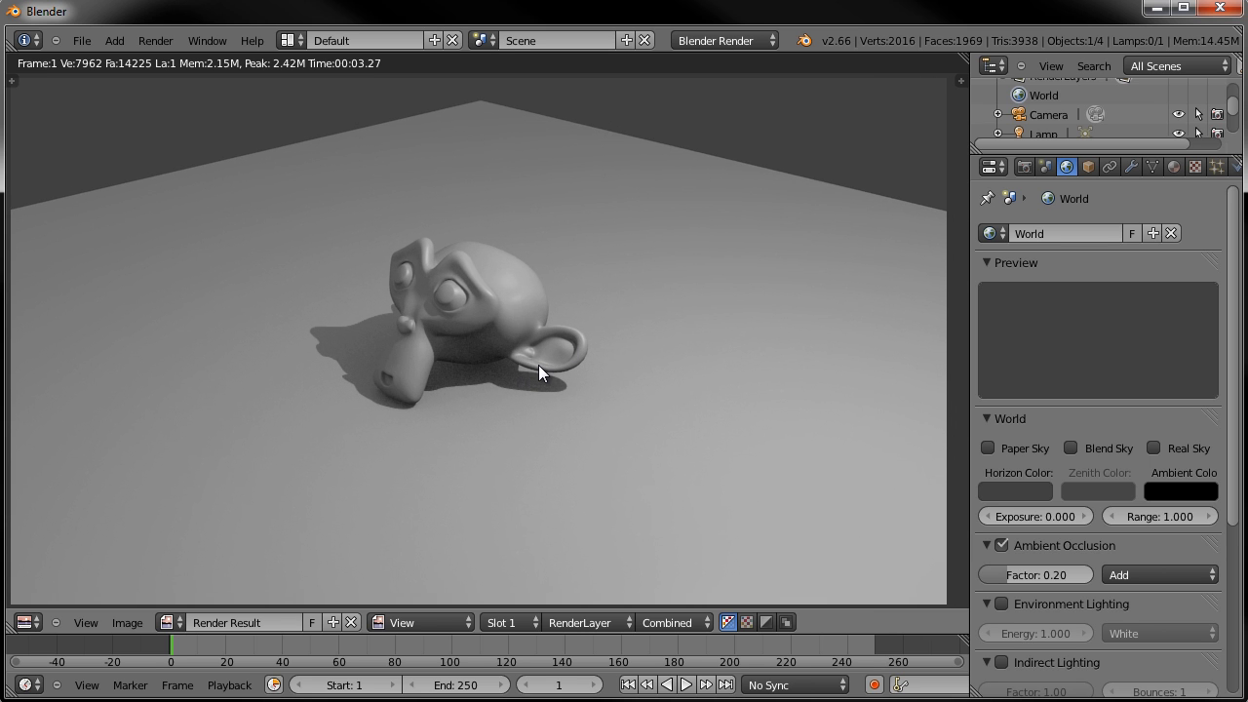
{"action": "key", "text": "Escape"}
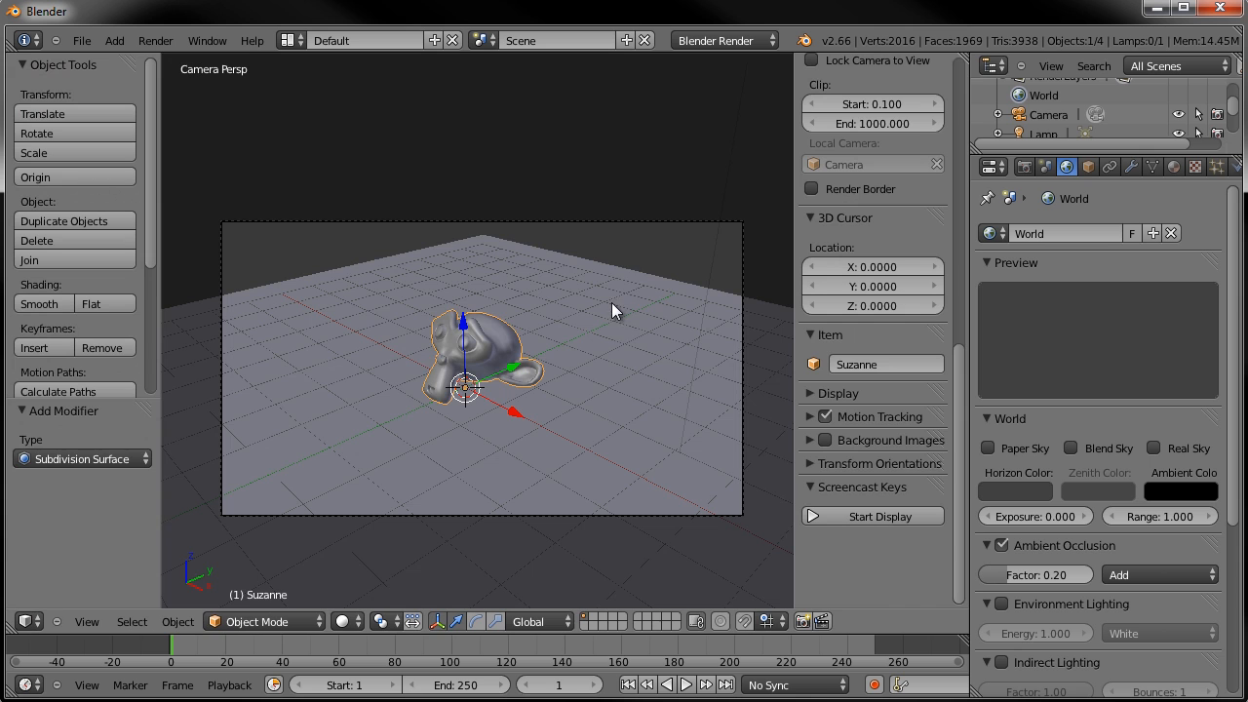
- Select the floor plane and give it a new material named Shadows Only
{"action": "right_click", "coordinate": [621, 288]}
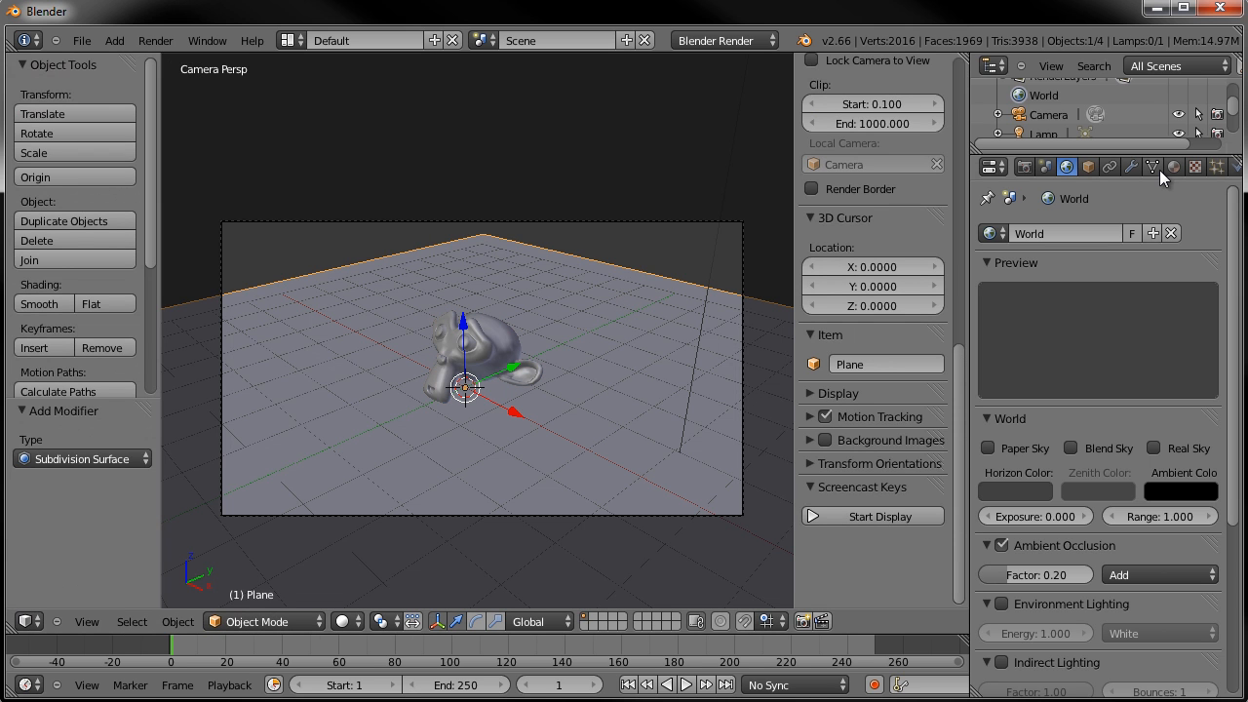
{"action": "scroll", "coordinate": [1153, 168], "scroll_direction": "down", "scroll_amount": 2}
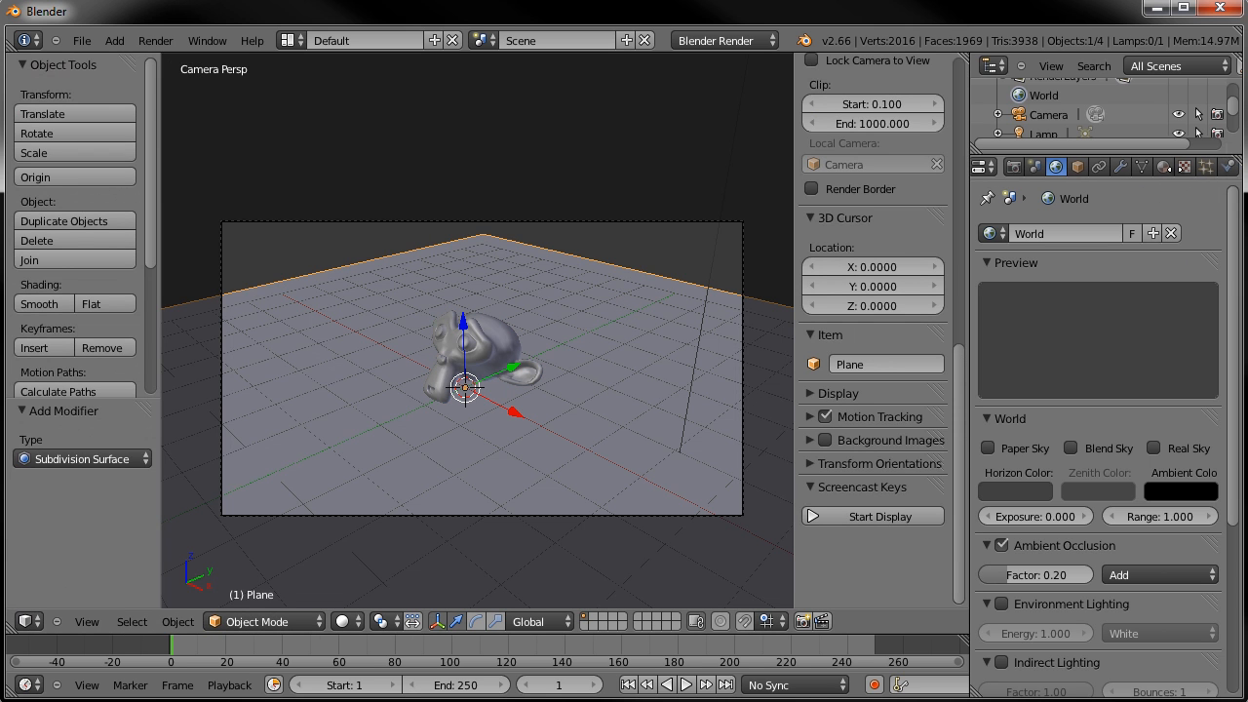
{"action": "left_click", "coordinate": [1161, 169]}
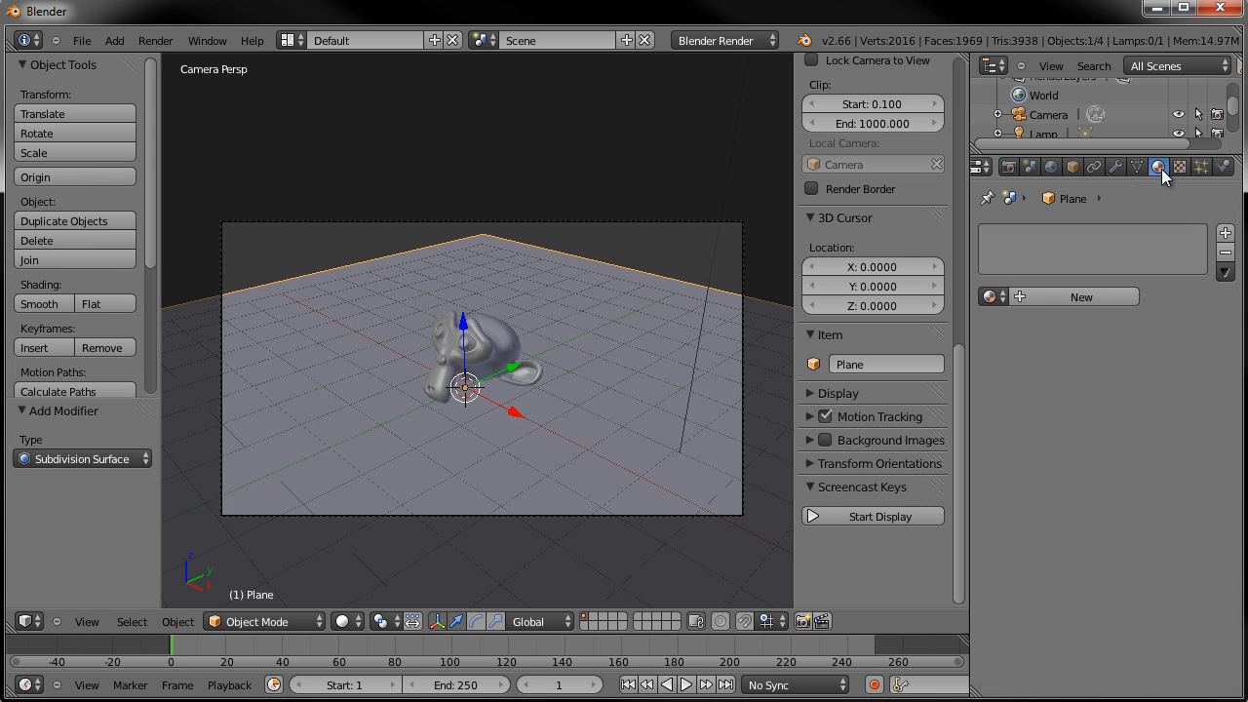
{"action": "left_click", "coordinate": [1047, 299]}
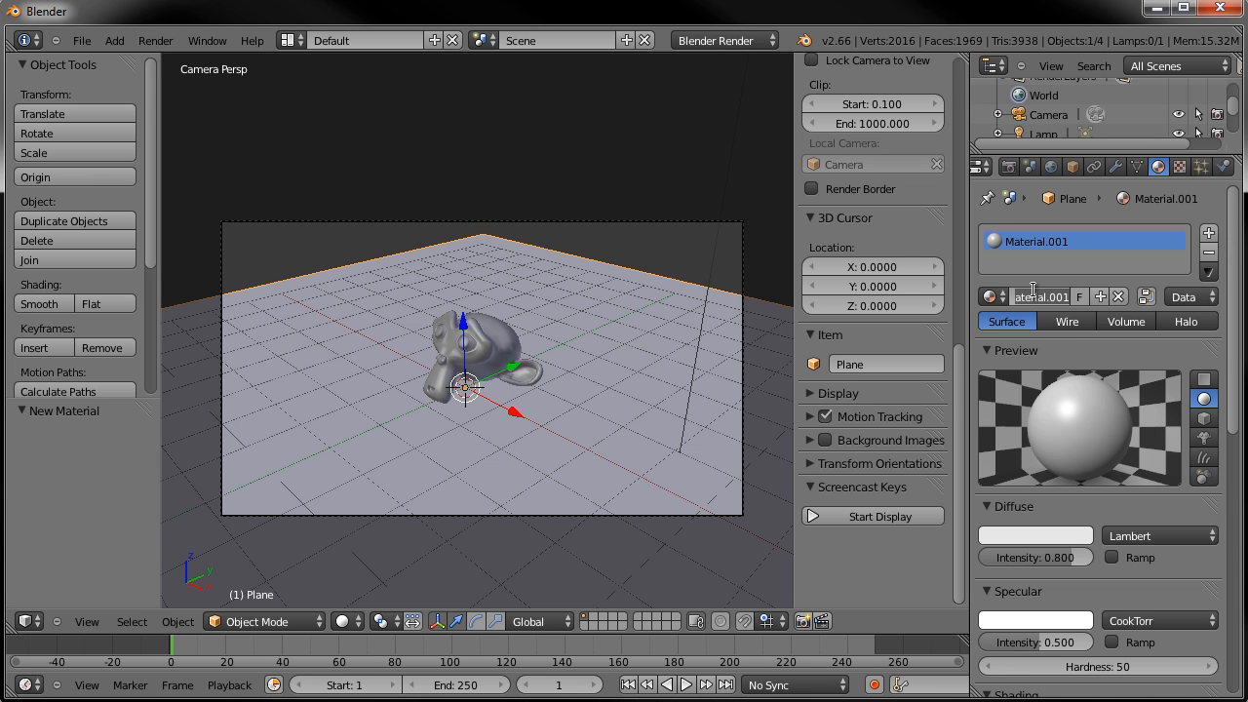
{"action": "type", "text": "ShadowOnly"}
{"action": "key", "text": "Return"}
- Enable the Shadows Only option in the floor material's shadow settings
{"action": "scroll", "coordinate": [1071, 419], "scroll_direction": "down", "scroll_amount": 12}
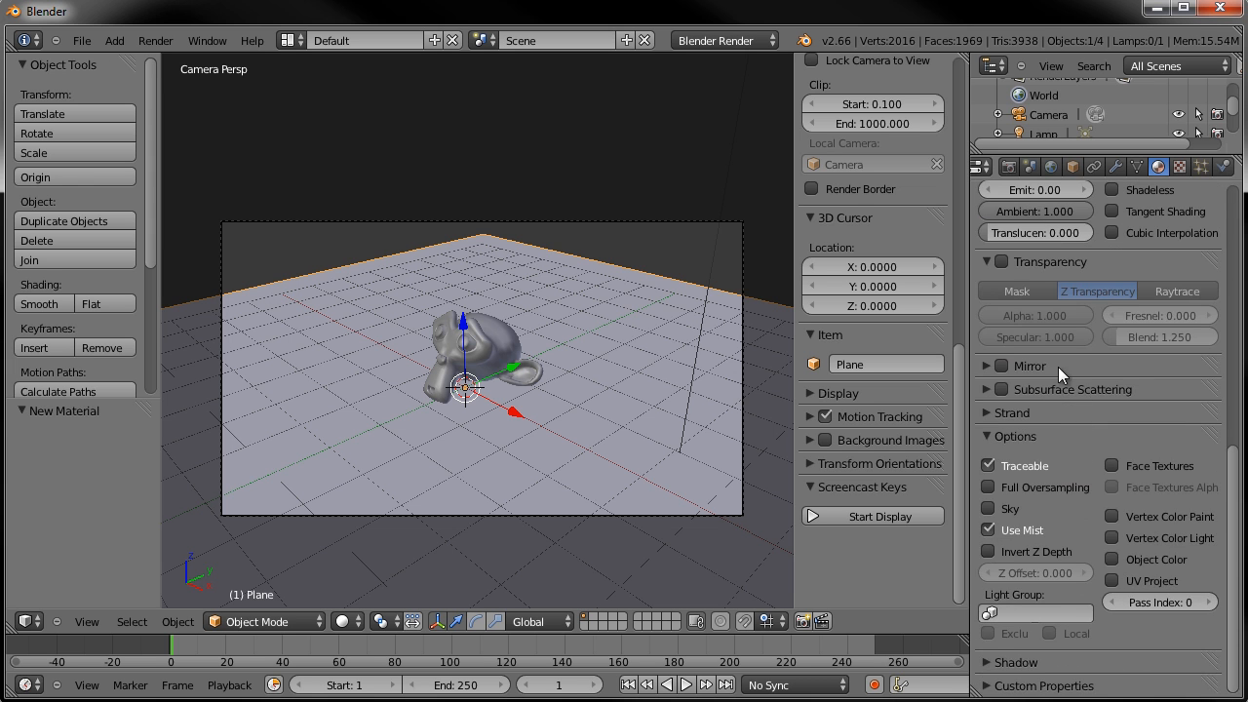
{"action": "left_click", "coordinate": [1028, 661]}
{"action": "scroll", "coordinate": [1057, 512], "scroll_direction": "down", "scroll_amount": 4}
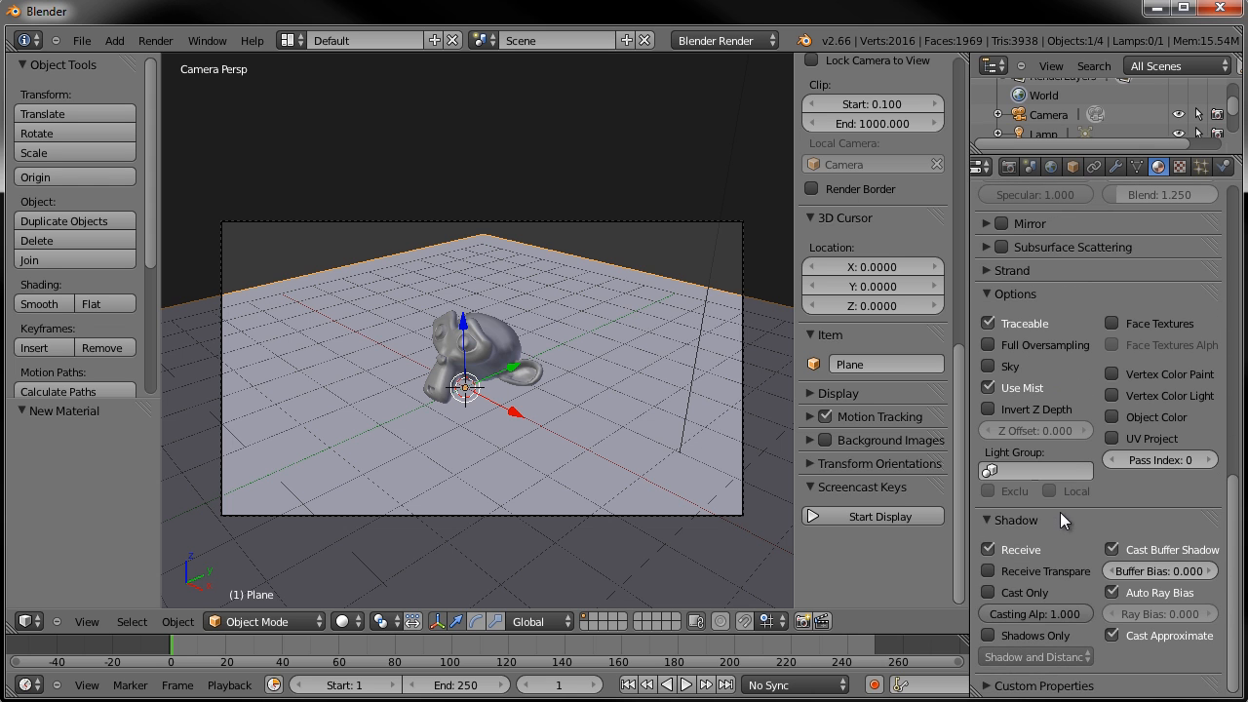
{"action": "left_click", "coordinate": [990, 637]}
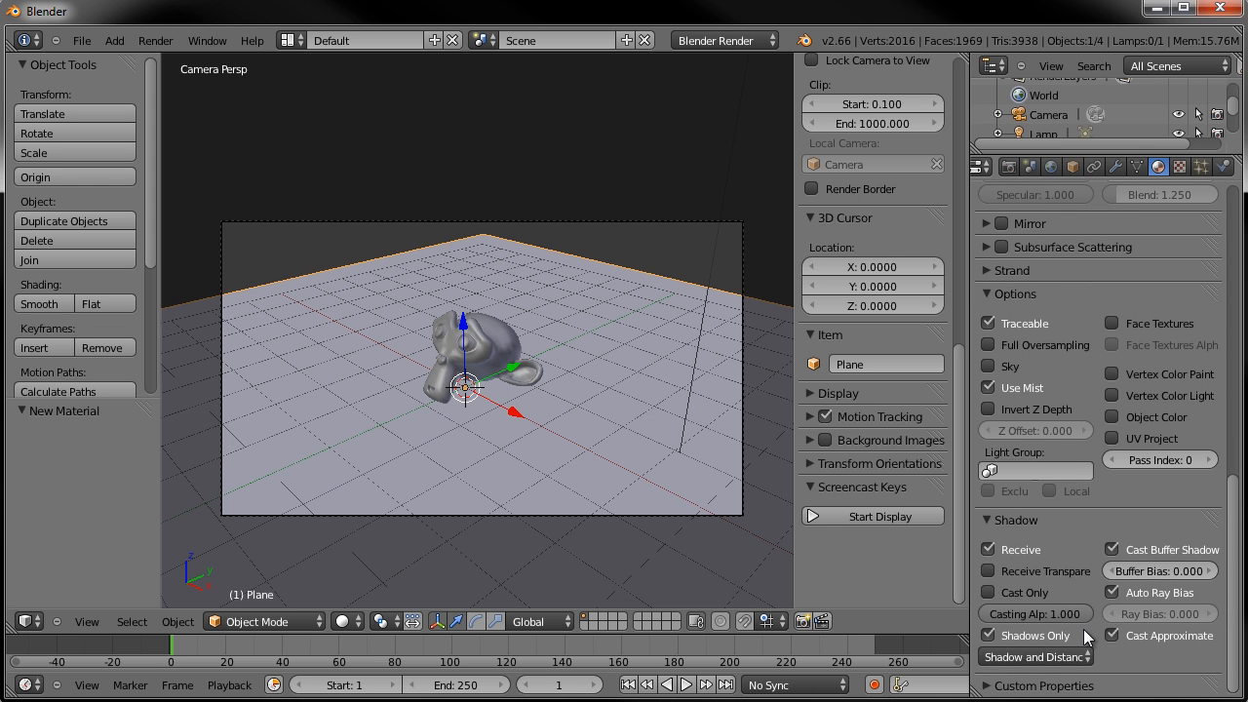
{"action": "scroll", "coordinate": [1083, 628], "scroll_direction": "up", "scroll_amount": 1}
{"action": "scroll", "coordinate": [1073, 484], "scroll_direction": "up", "scroll_amount": 15}
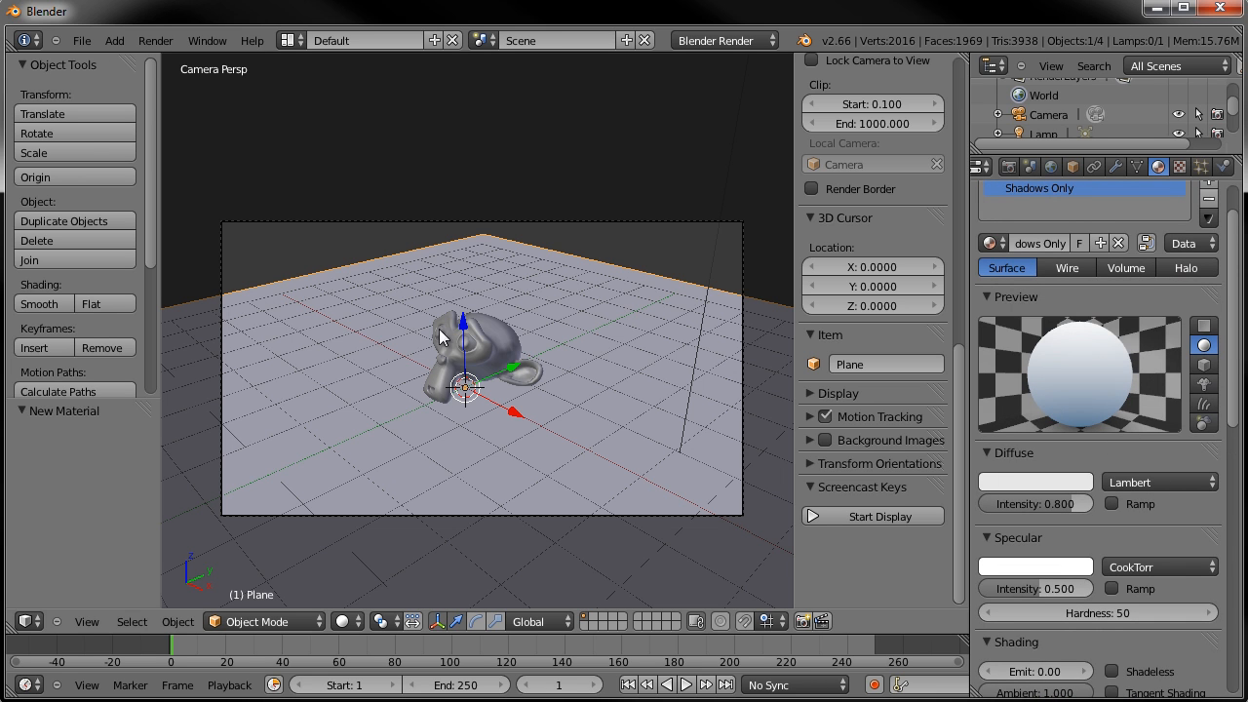
- Render the scene with the shadow-only floor, and turn off Ambient Occlusion in the world settings
{"action": "key", "text": "F12"}
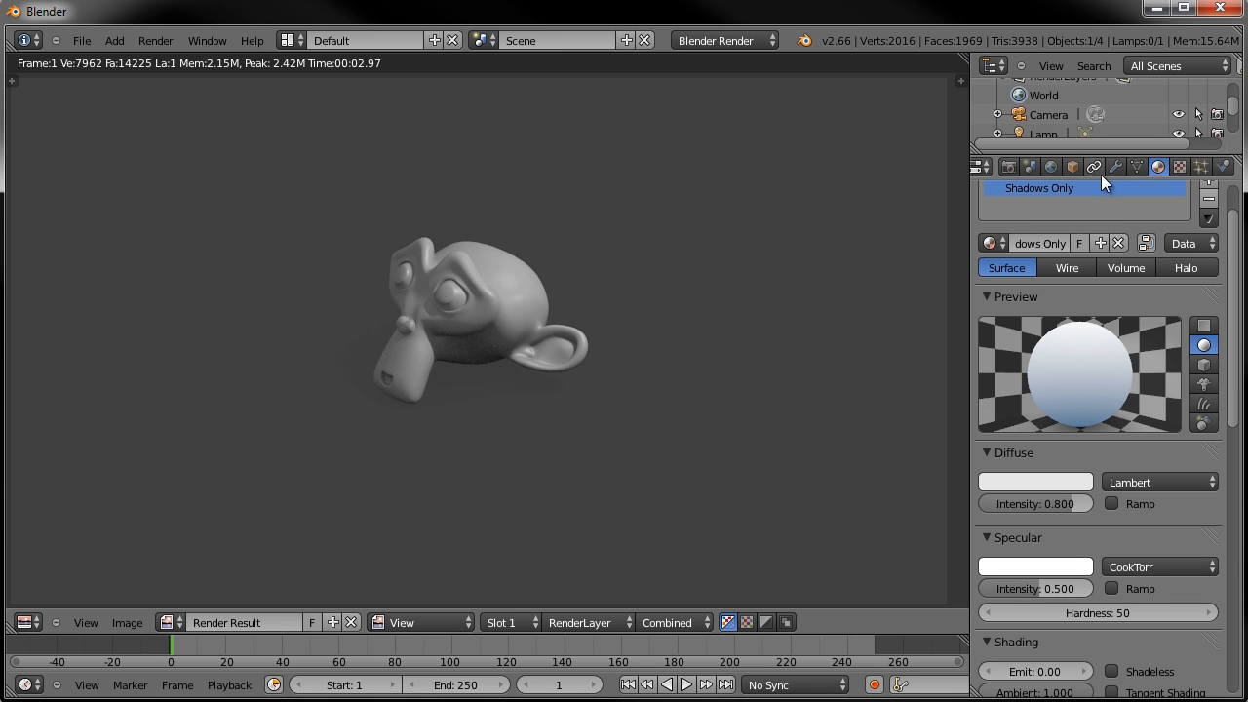
{"action": "left_click", "coordinate": [1050, 167]}
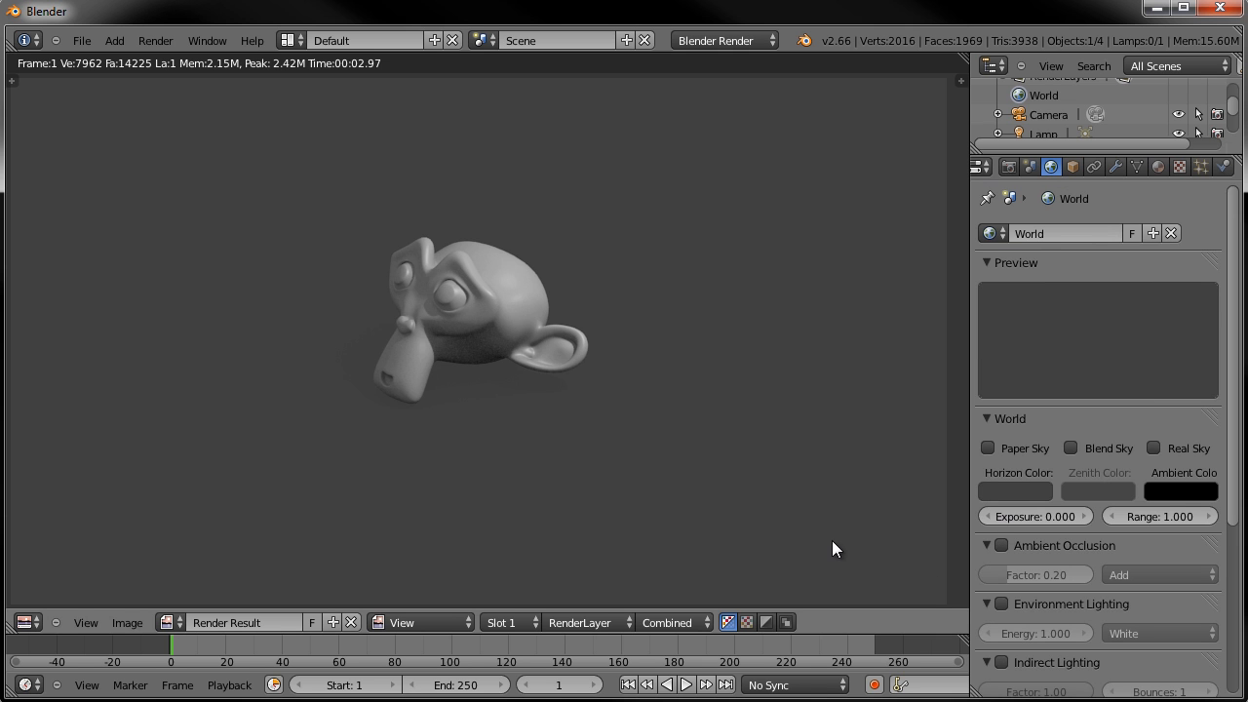
- Render the scene without ambient occlusion, and render again with Ambient Occlusion turned back on in the world settings
{"action": "key", "text": "F12"}
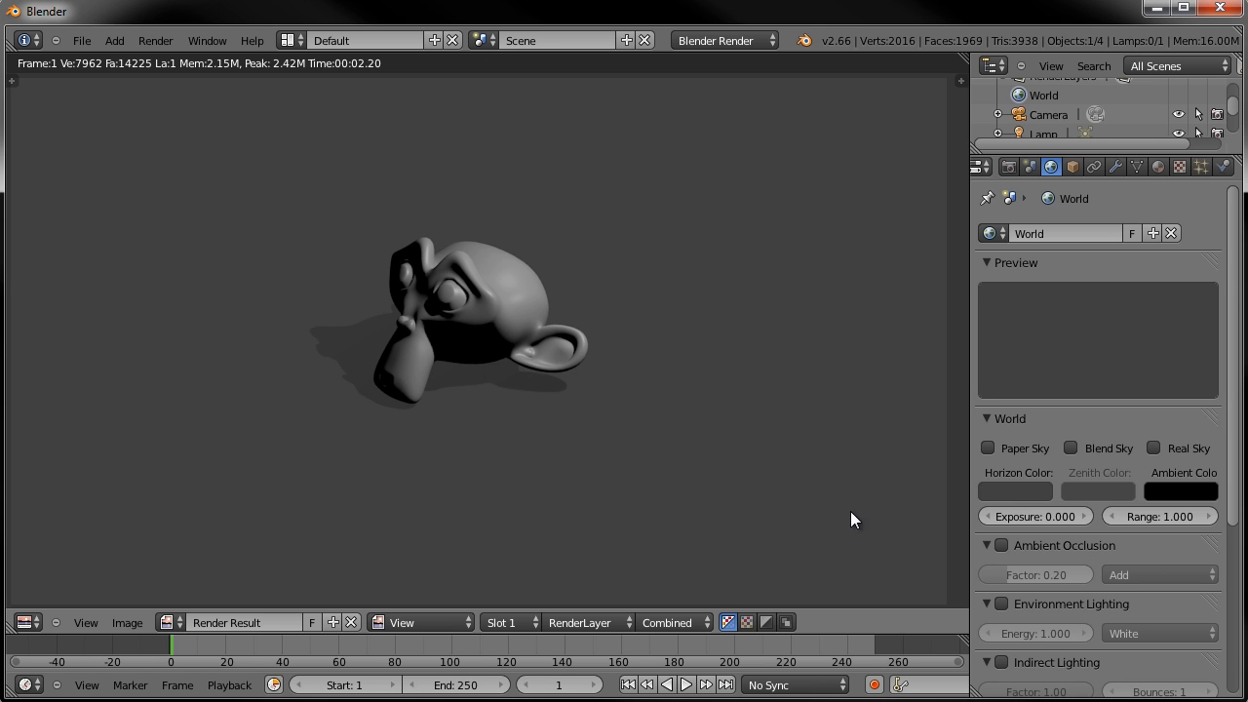
{"action": "left_click", "coordinate": [1002, 546]}
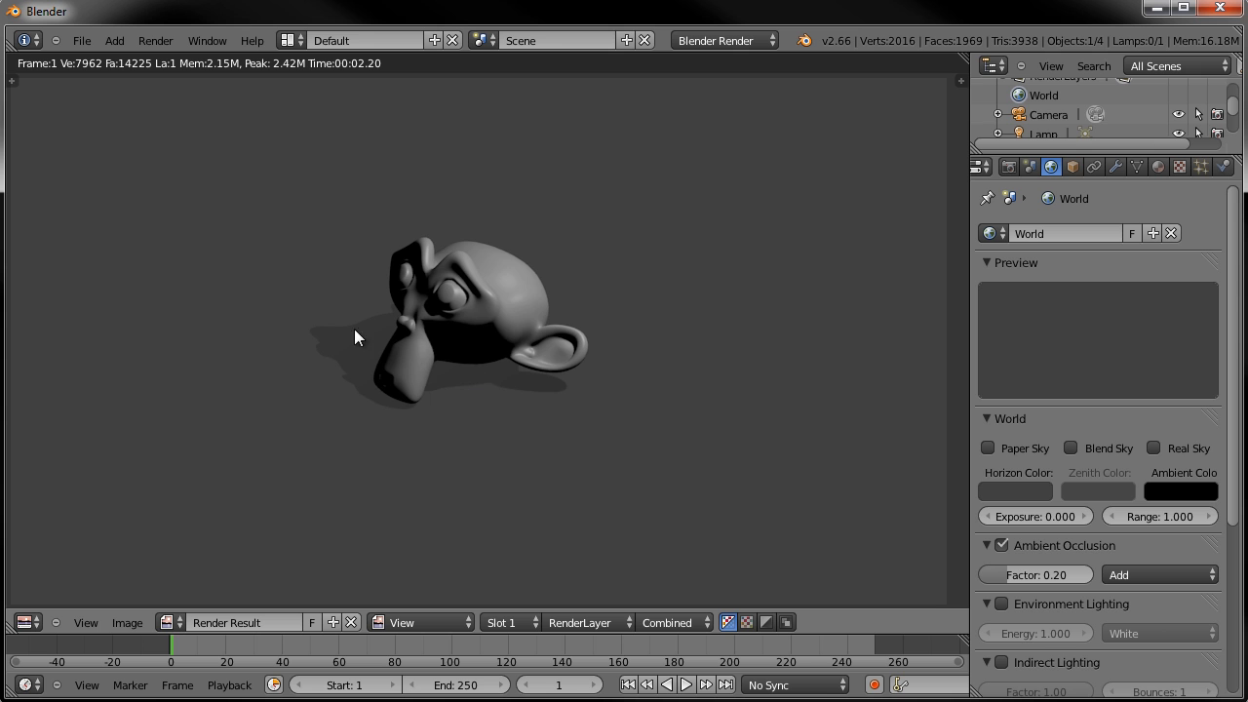
{"action": "key", "text": "F12"}
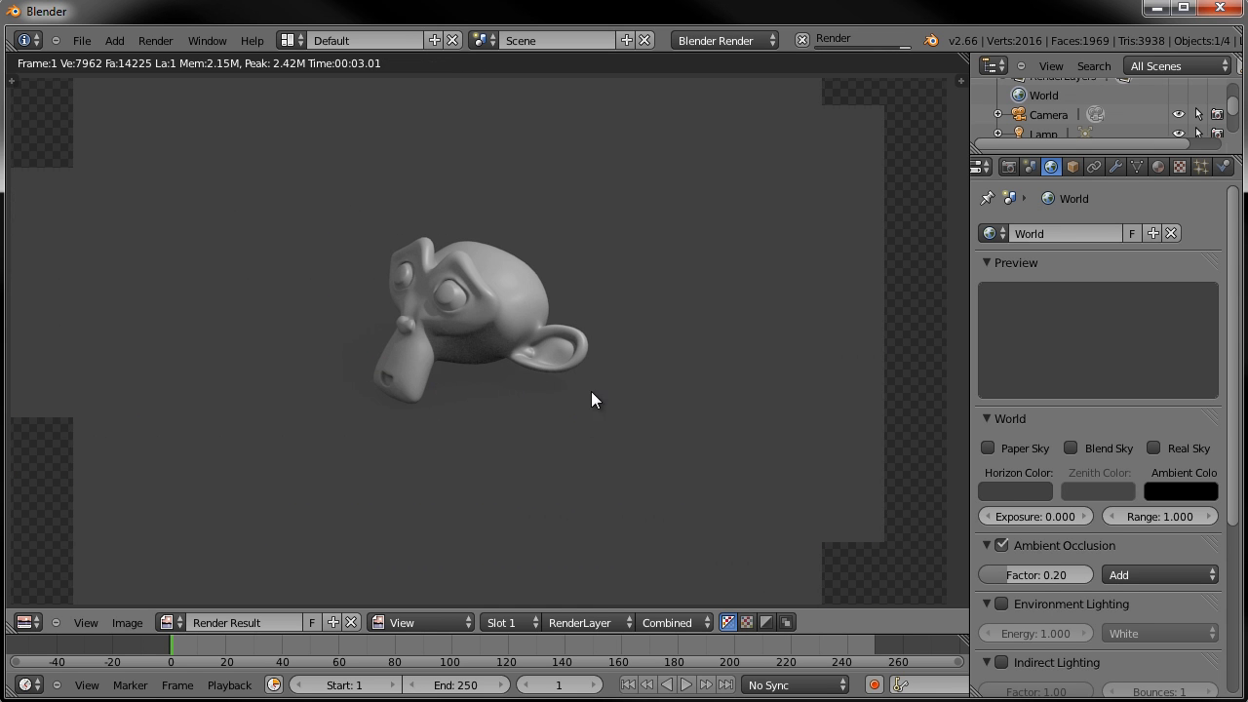
{"action": "key", "text": "Escape"}
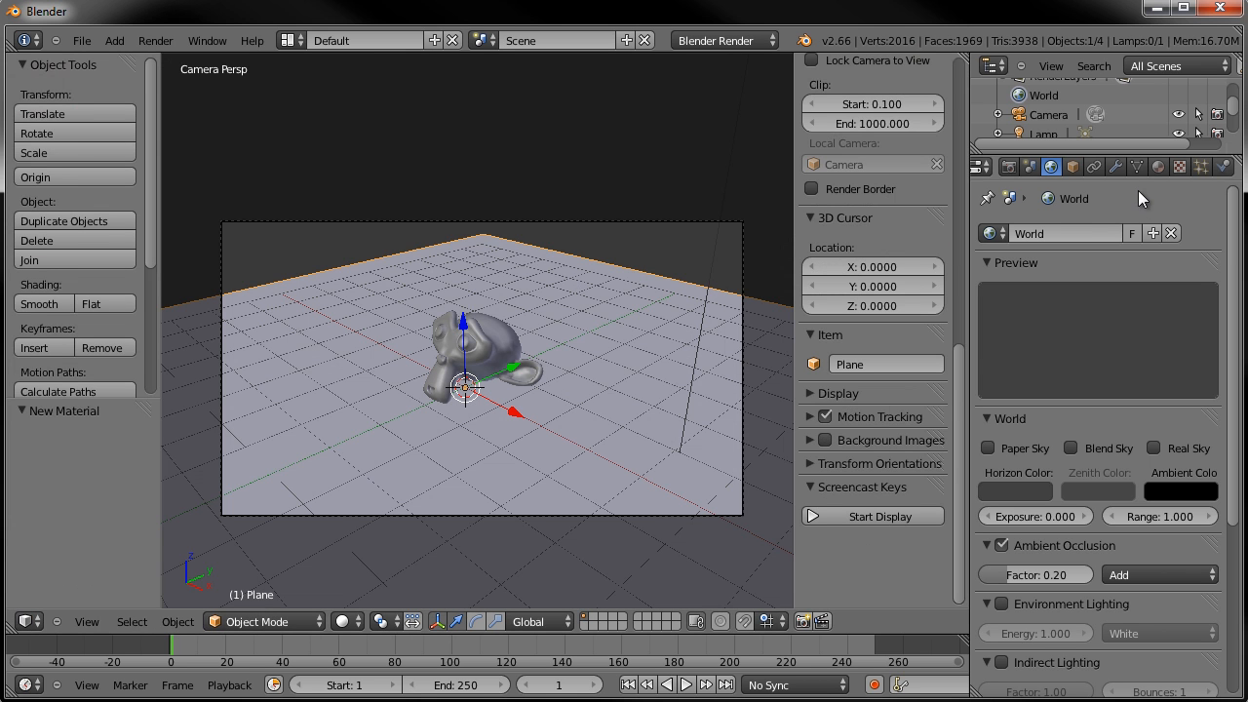
- Set the floor material's shading Ambient value to 0.000, and render the scene to inspect the monkey's shadow
{"action": "left_click", "coordinate": [1157, 169]}
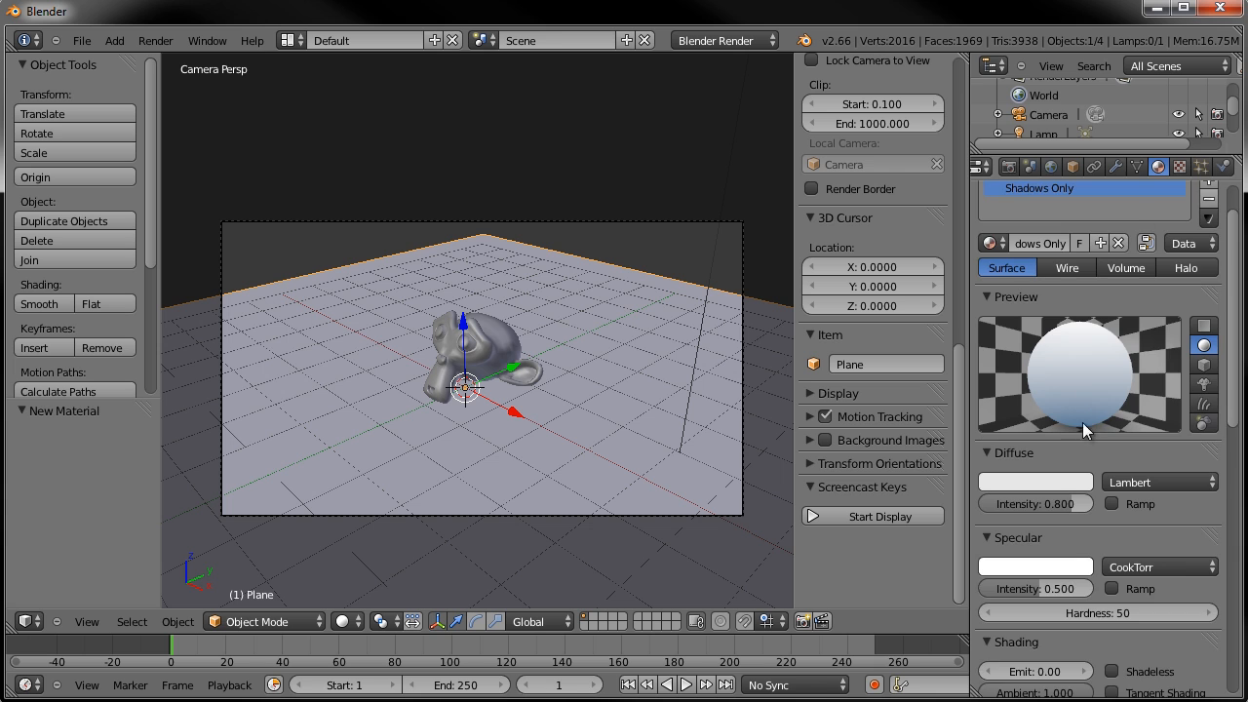
{"action": "scroll", "coordinate": [1074, 426], "scroll_direction": "down", "scroll_amount": 3}
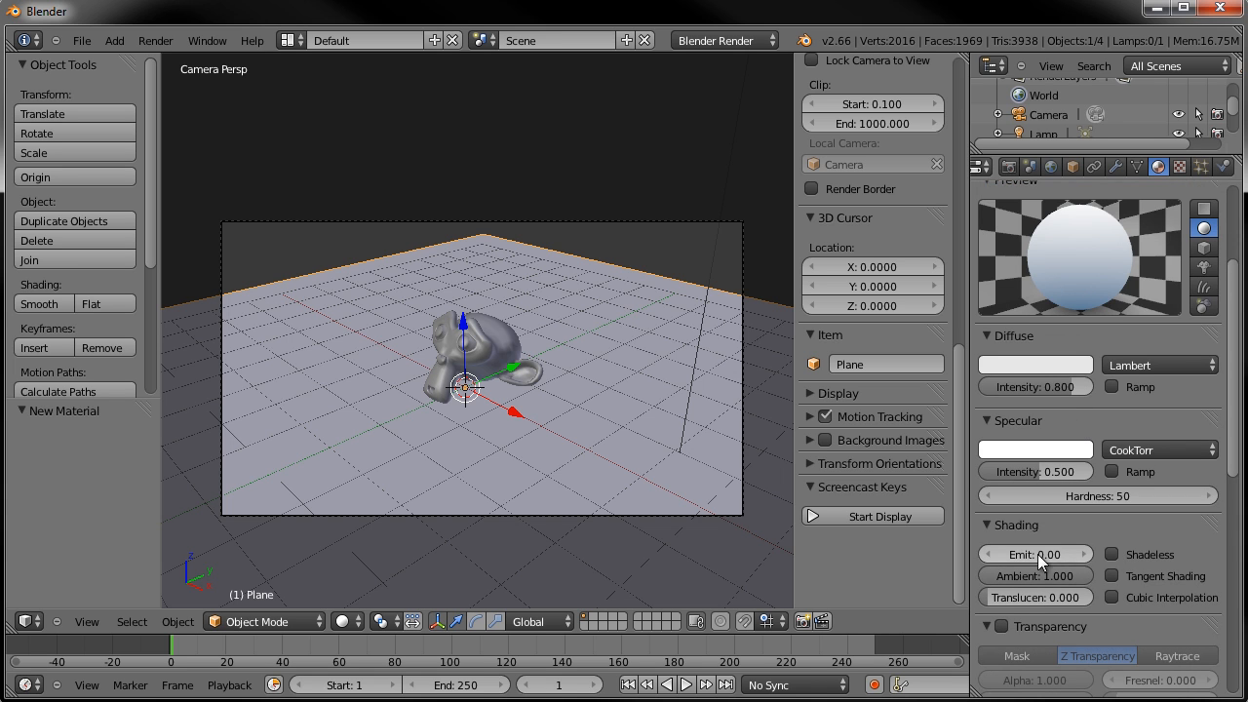
{"action": "left_click_drag", "start_coordinate": [1077, 577], "coordinate": [904, 579]}
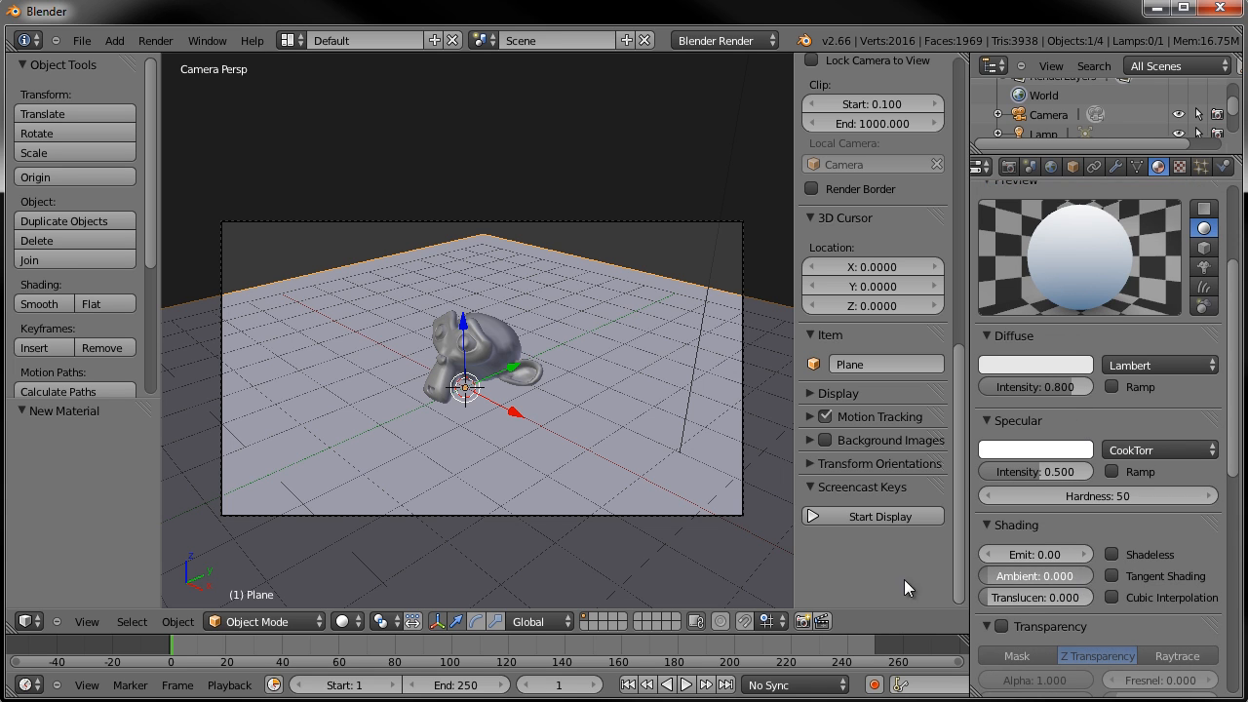
{"action": "key", "text": "F12"}
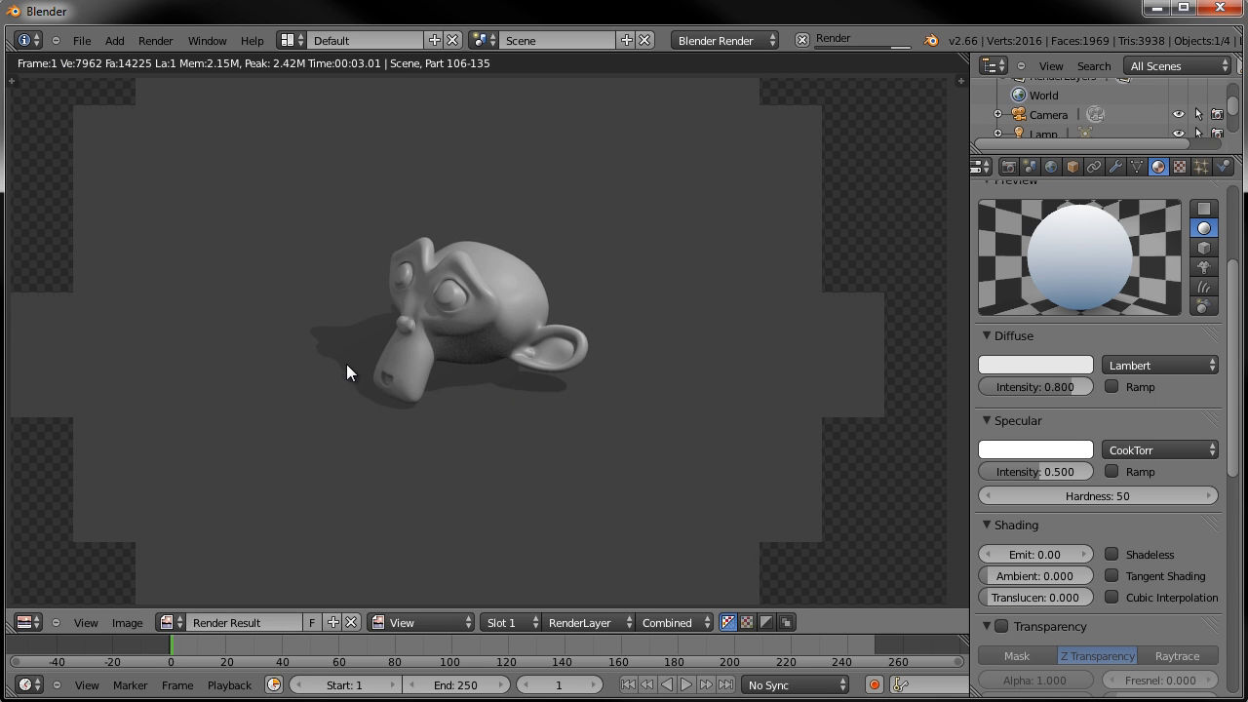
{"action": "key", "text": "Escape"}
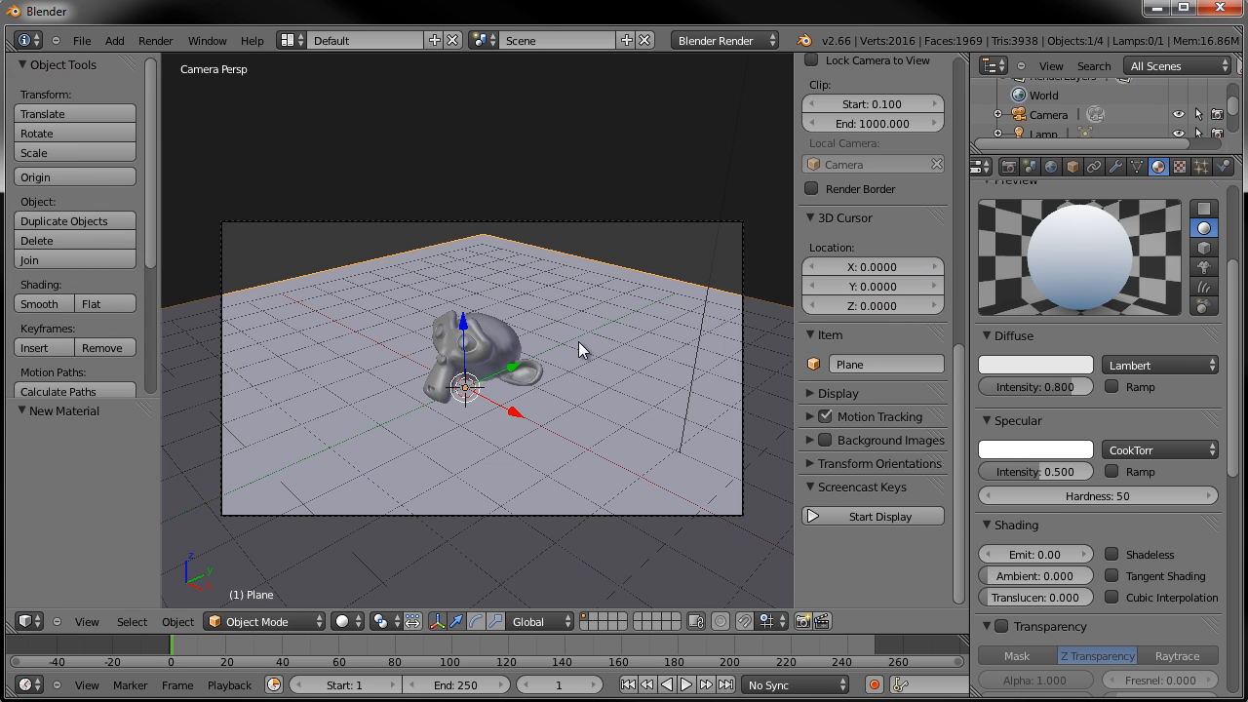
{"action": "key", "text": "F11"}
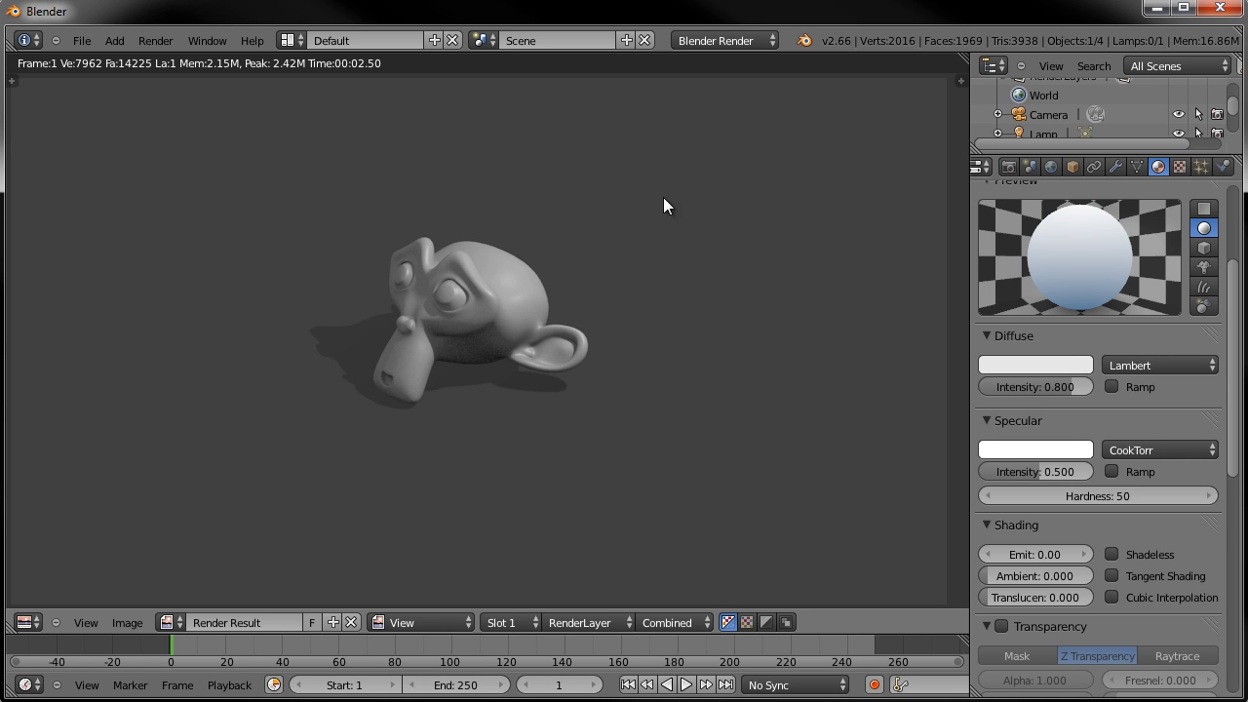
{"action": "scroll", "coordinate": [604, 349], "scroll_direction": "down", "scroll_amount": 4}
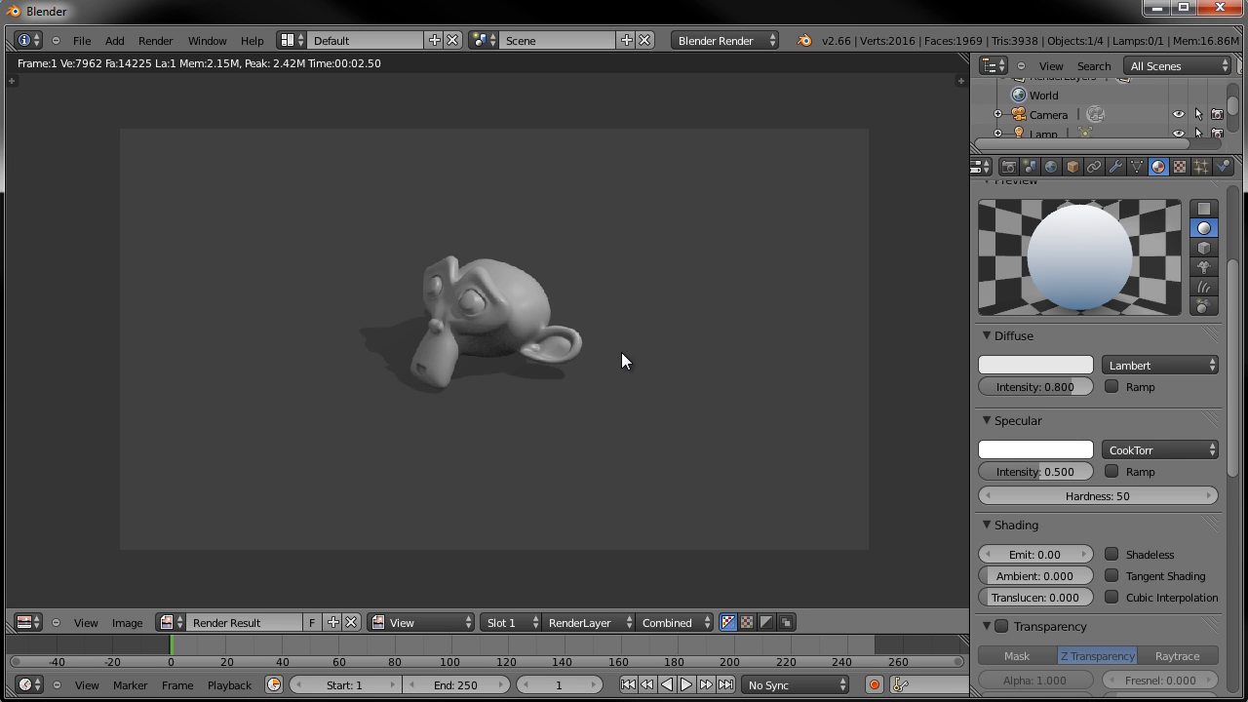
{"action": "scroll", "coordinate": [590, 322], "scroll_direction": "up", "scroll_amount": 2}
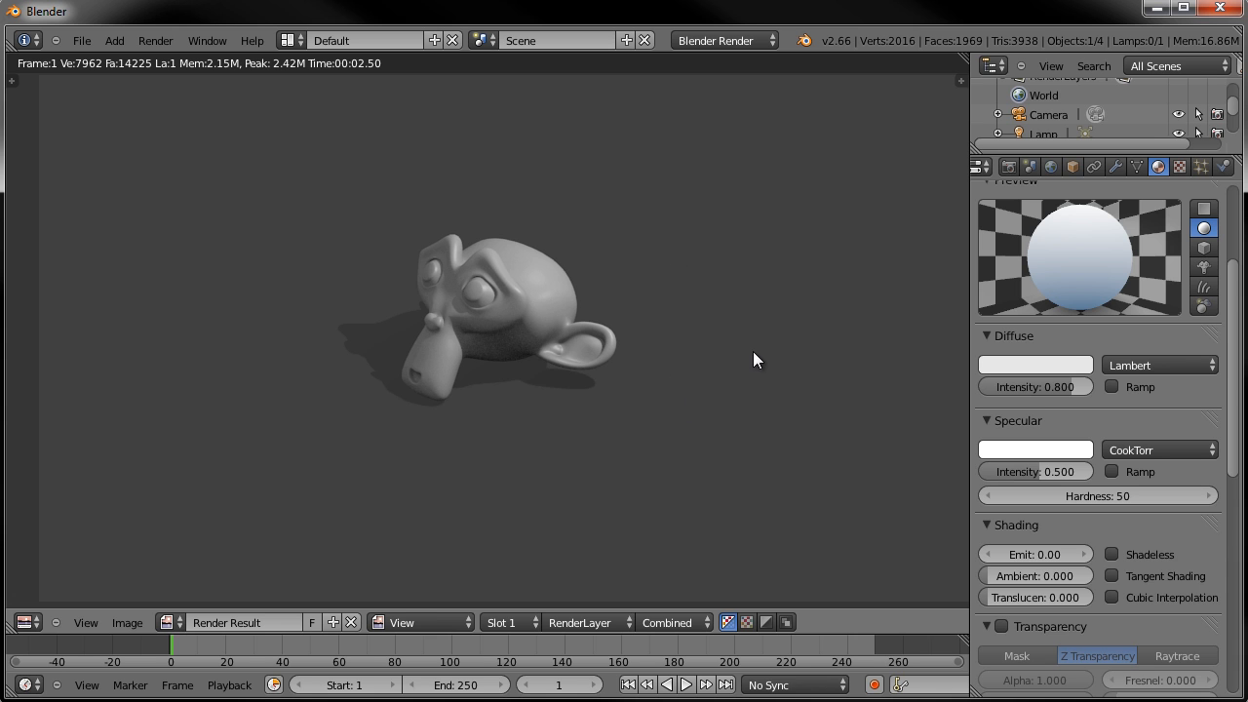
{"action": "left_click", "coordinate": [1043, 169]}
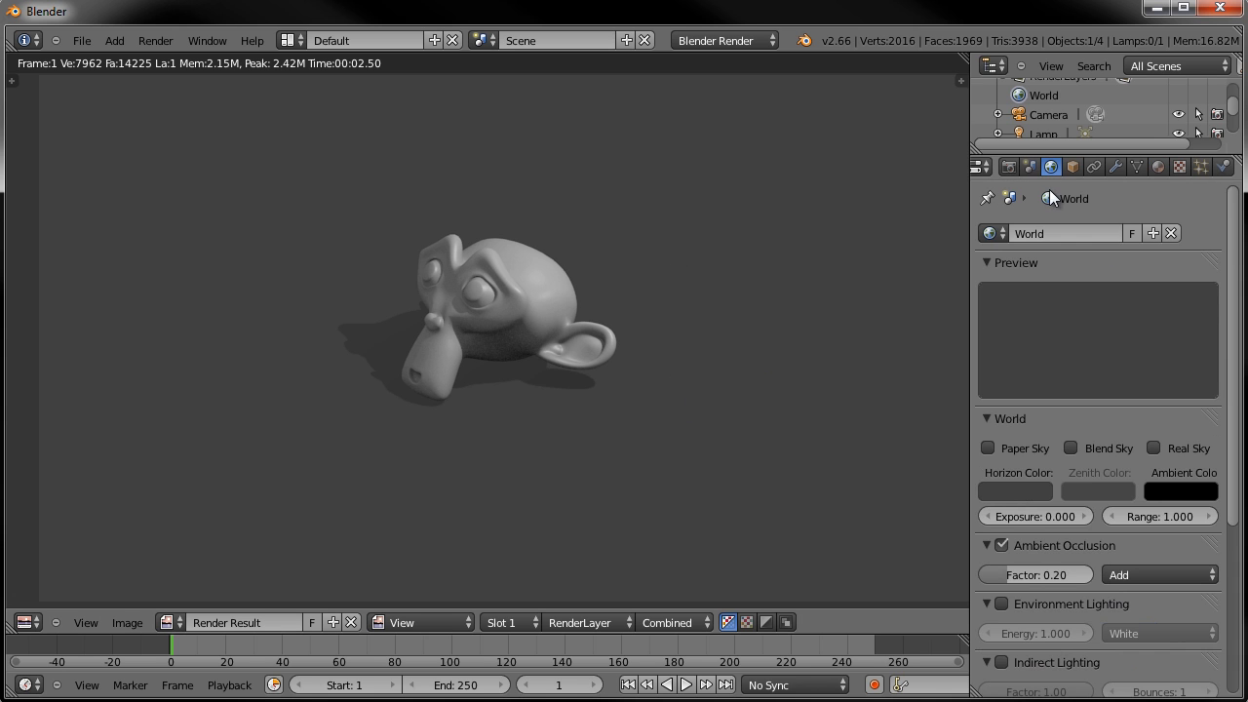
{"action": "scroll", "coordinate": [1086, 522], "scroll_direction": "down", "scroll_amount": 6}
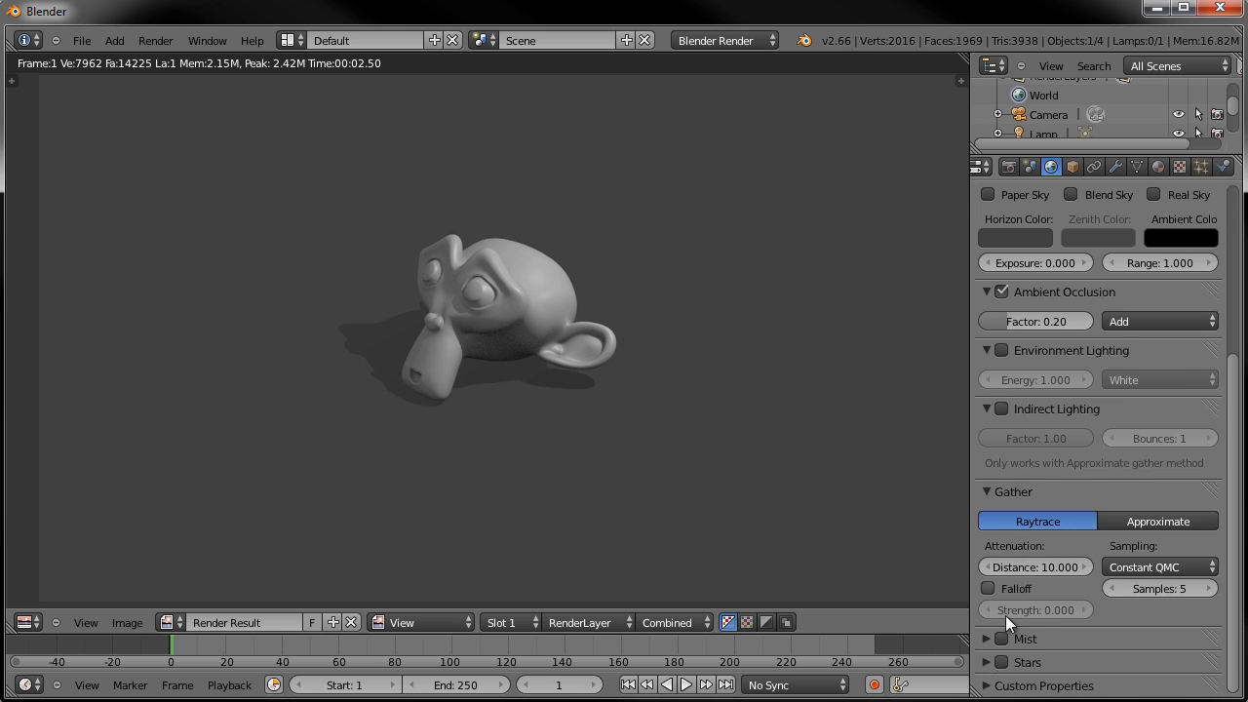
{"action": "scroll", "coordinate": [1054, 422], "scroll_direction": "up", "scroll_amount": 6}
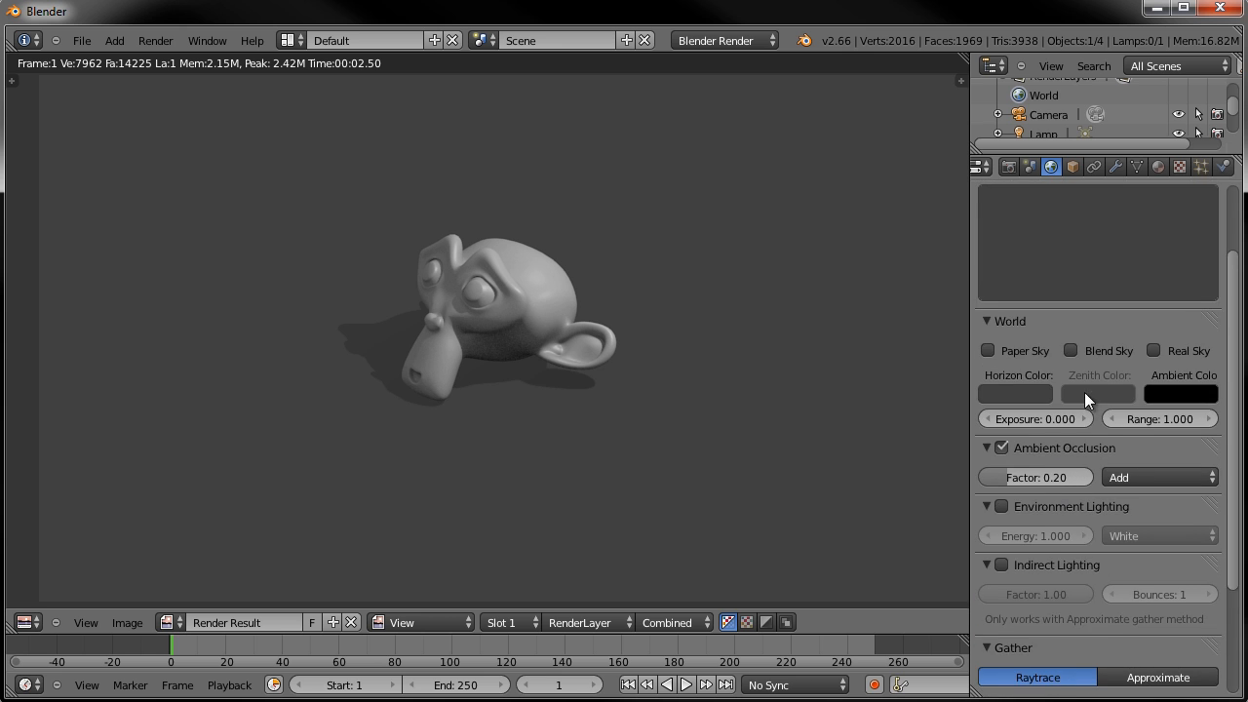
{"action": "scroll", "coordinate": [1084, 392], "scroll_direction": "down", "scroll_amount": 6}
{"action": "scroll", "coordinate": [1121, 293], "scroll_direction": "up", "scroll_amount": 6}
- Set the Alpha mode in the render shading settings to Transparent
{"action": "left_click", "coordinate": [1008, 167]}
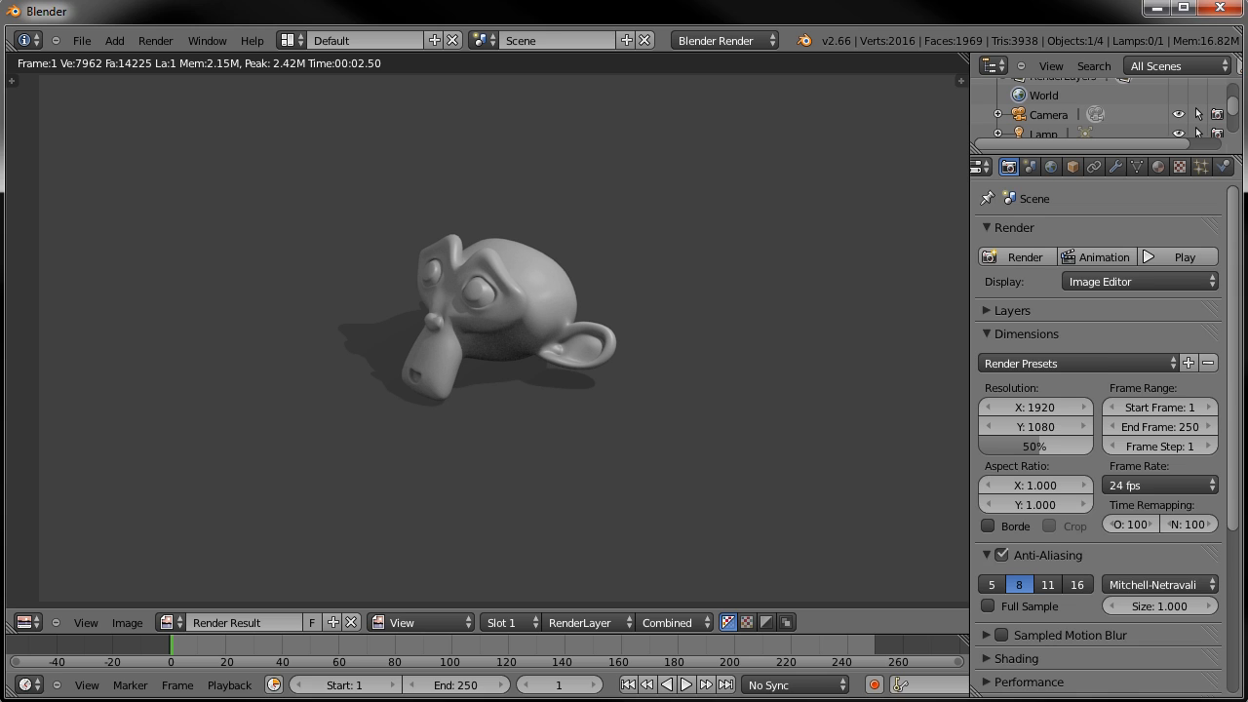
{"action": "scroll", "coordinate": [1072, 521], "scroll_direction": "down", "scroll_amount": 3}
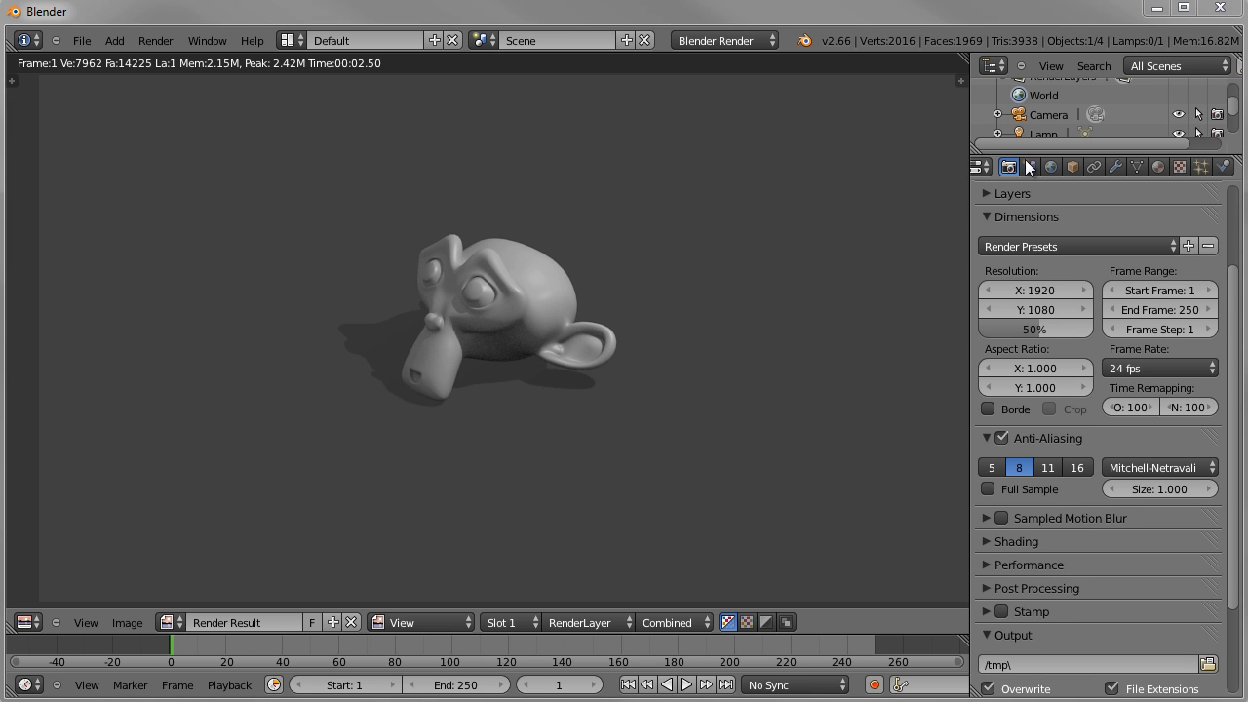
{"action": "left_click", "coordinate": [1022, 539]}
{"action": "scroll", "coordinate": [1112, 546], "scroll_direction": "down", "scroll_amount": 1}
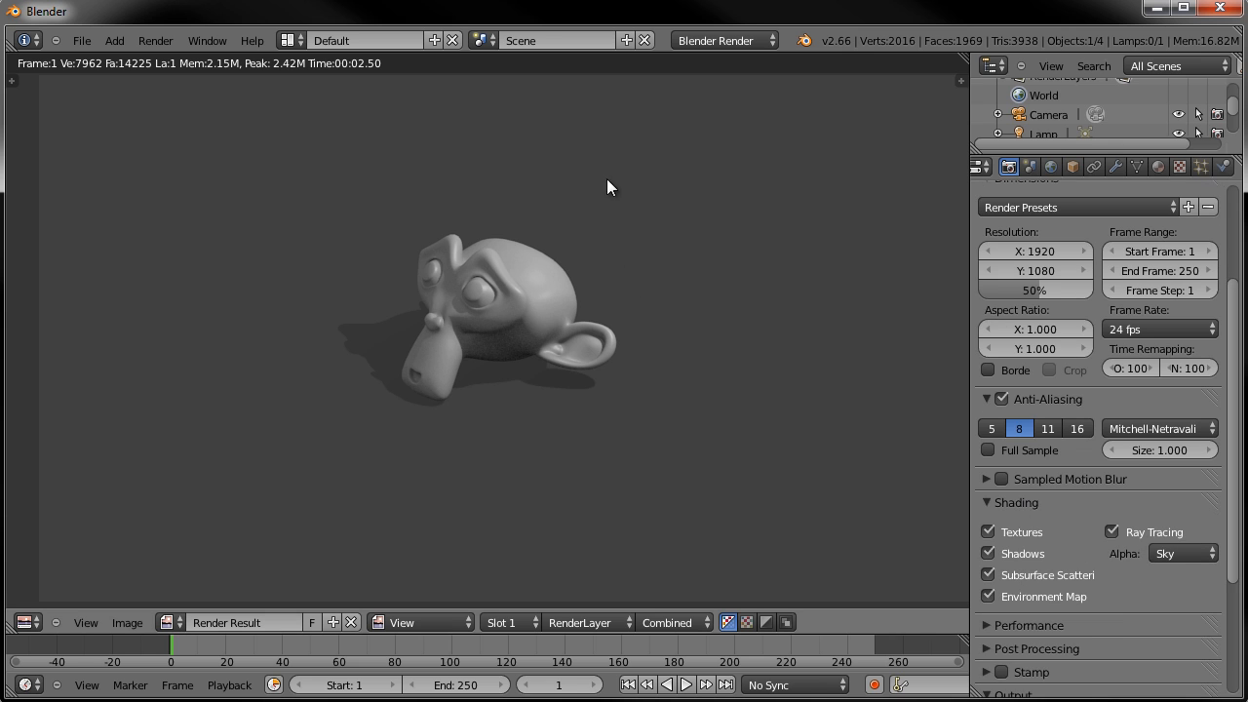
{"action": "left_click", "coordinate": [1051, 167]}
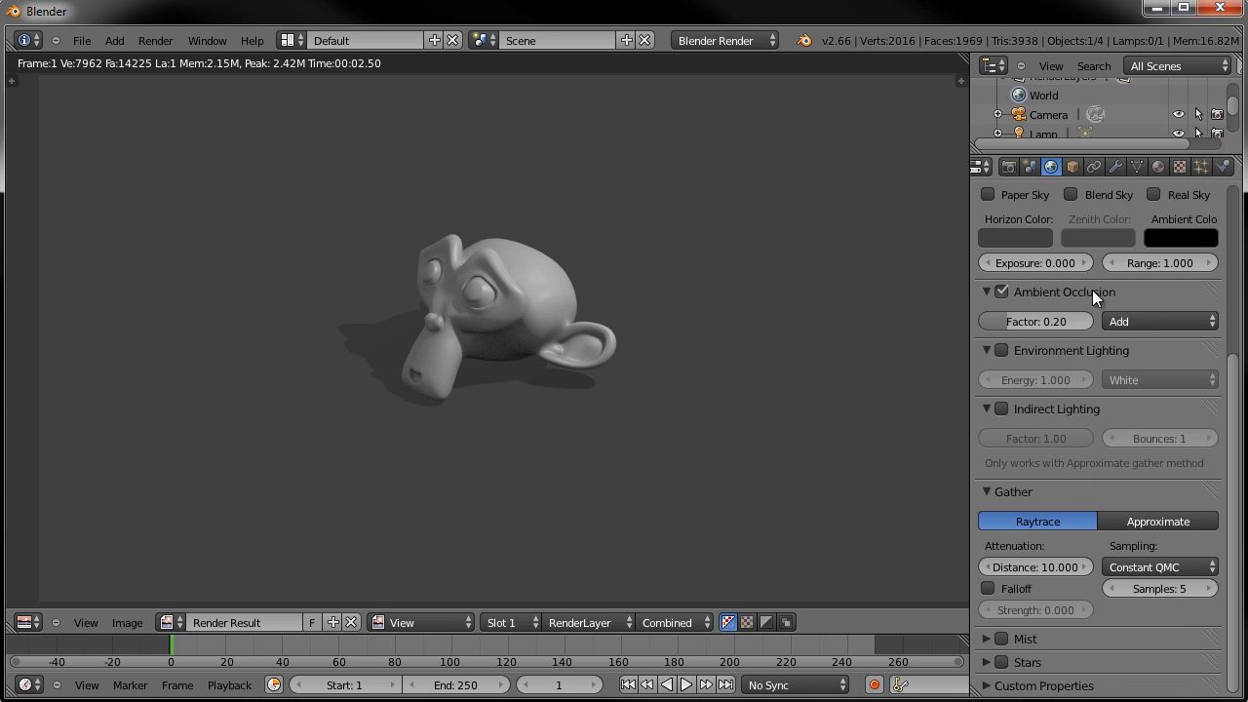
{"action": "scroll", "coordinate": [1062, 282], "scroll_direction": "up", "scroll_amount": 4}
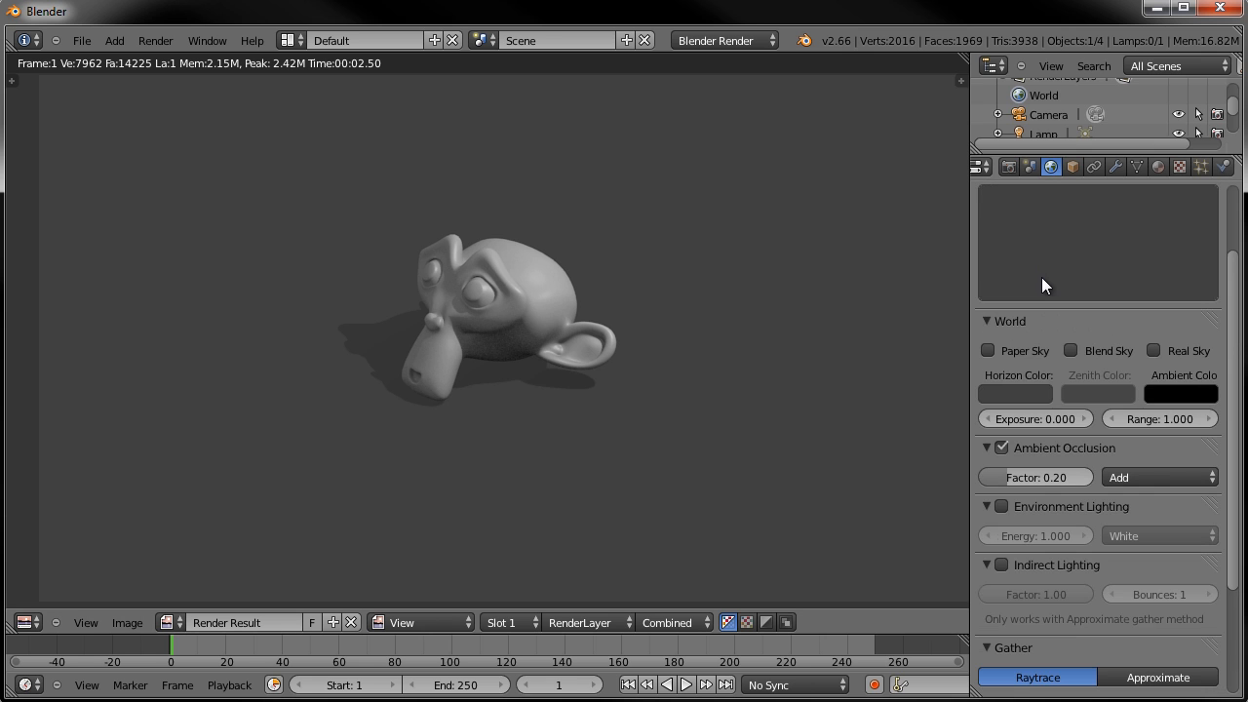
{"action": "left_click", "coordinate": [1007, 167]}
{"action": "left_click", "coordinate": [1178, 553]}
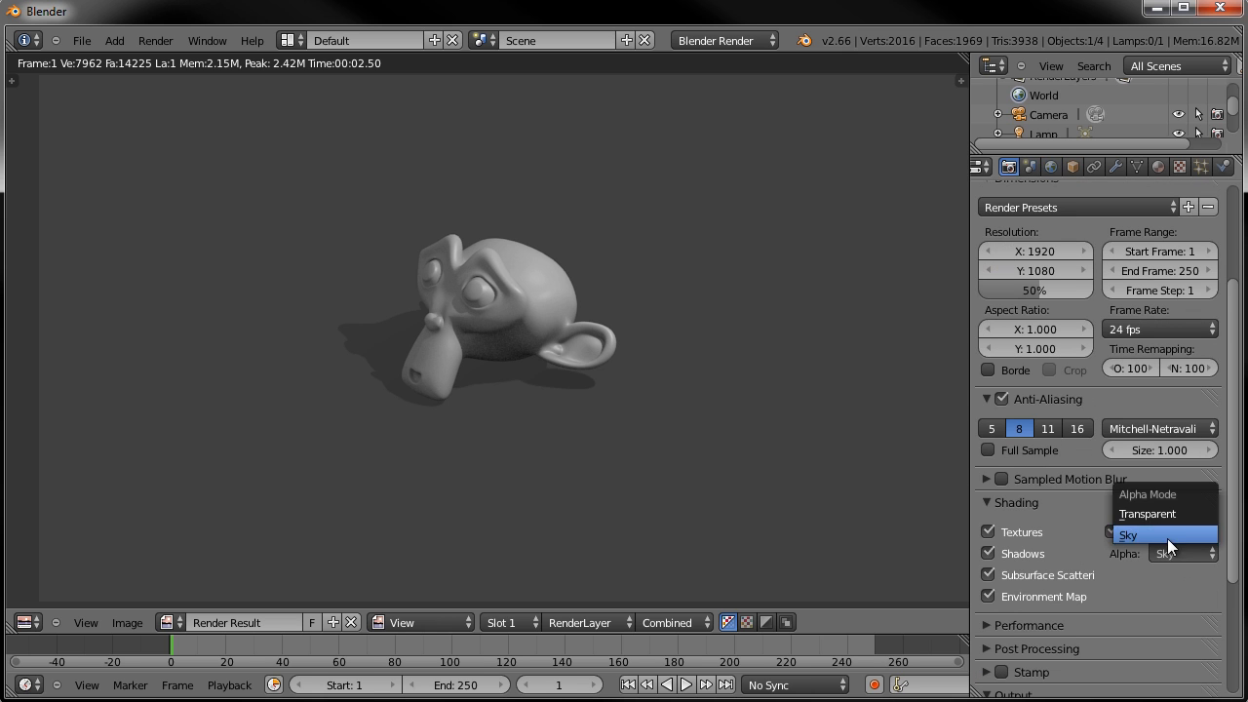
{"action": "left_click", "coordinate": [1143, 512]}
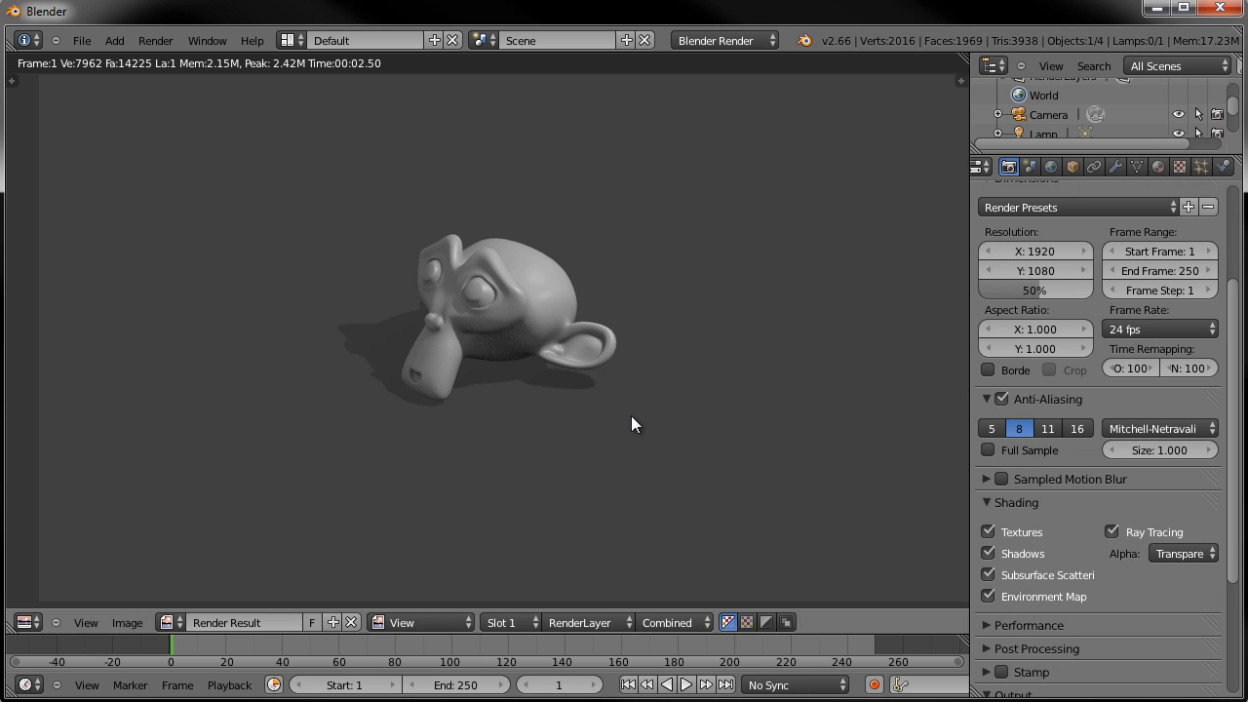
- Render the scene with the transparent background, examine the monkey and its shadow up close, and return to the 3D view
{"action": "key", "text": "F12"}
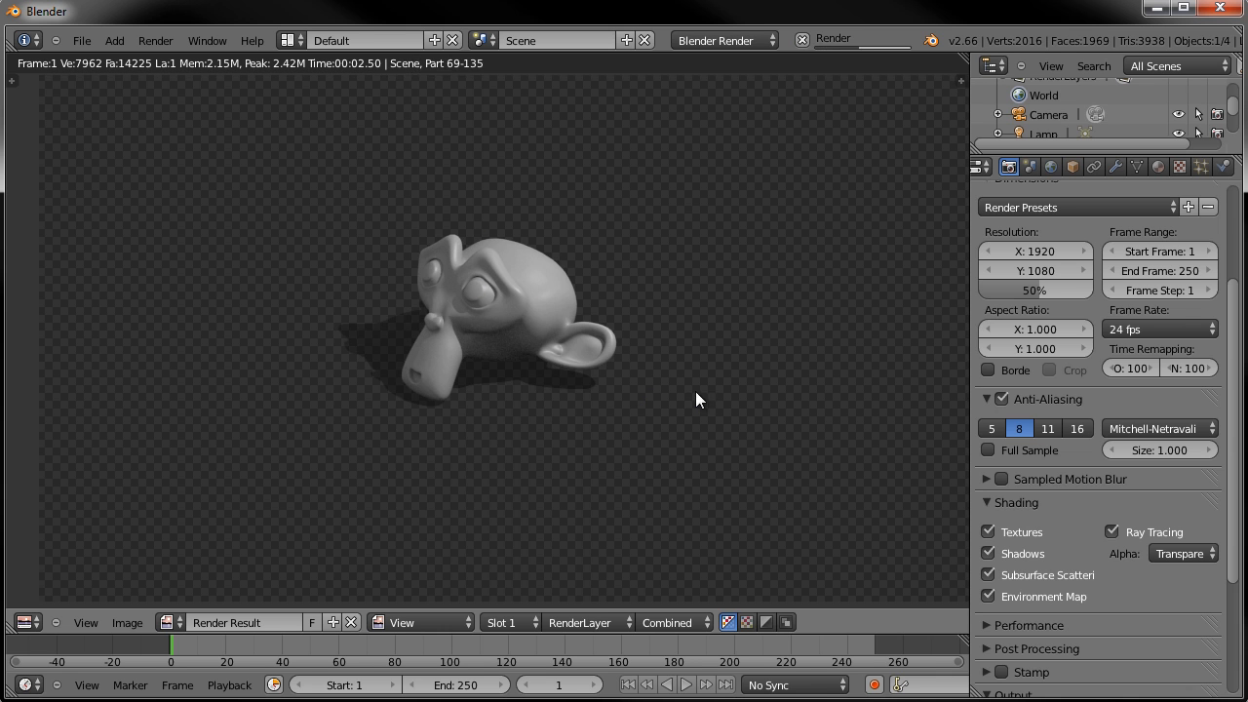
{"action": "scroll", "coordinate": [700, 237], "scroll_direction": "down", "scroll_amount": 5}
{"action": "middle_click_drag", "start_coordinate": [600, 242], "coordinate": [534, 381]}
{"action": "scroll", "coordinate": [590, 250], "scroll_direction": "up", "scroll_amount": 4}
{"action": "scroll", "coordinate": [590, 249], "scroll_direction": "up", "scroll_amount": 2}
{"action": "scroll", "coordinate": [631, 355], "scroll_direction": "down", "scroll_amount": 3}
{"action": "middle_click_drag", "start_coordinate": [626, 308], "coordinate": [557, 352]}
{"action": "scroll", "coordinate": [647, 303], "scroll_direction": "up", "scroll_amount": 2}
{"action": "middle_click_drag", "start_coordinate": [465, 337], "coordinate": [451, 323]}
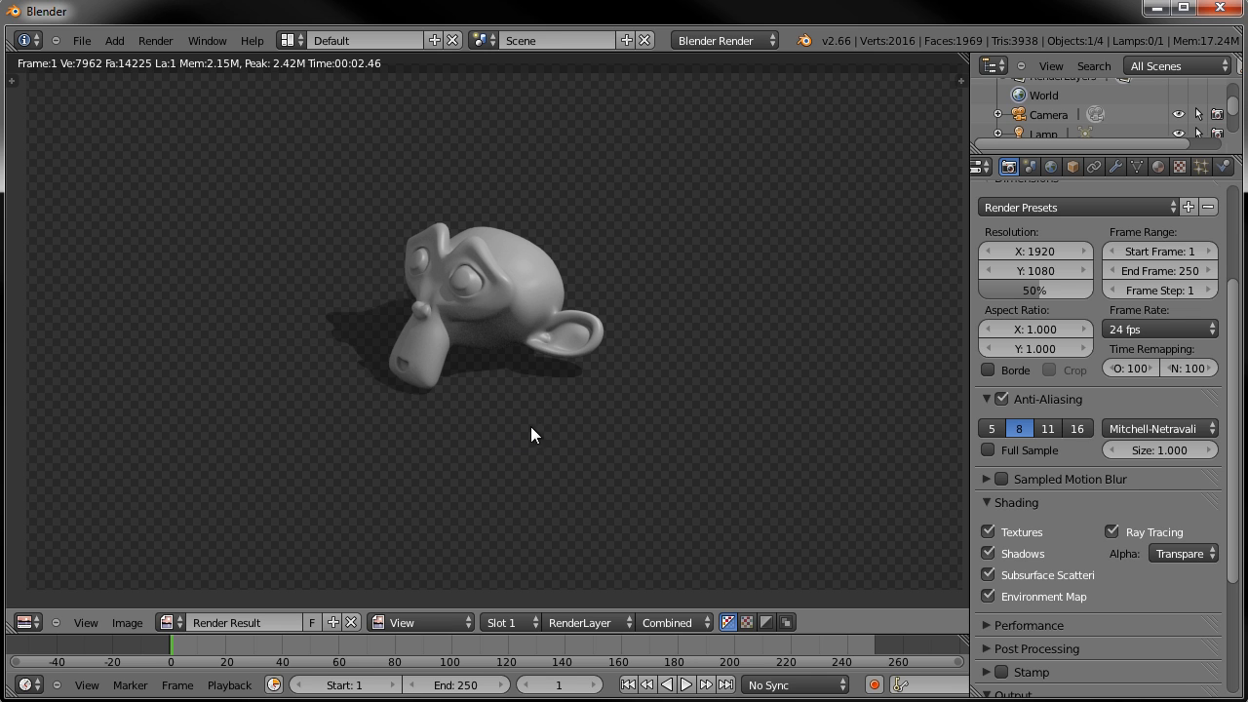
{"action": "middle_click_drag", "start_coordinate": [531, 426], "coordinate": [531, 437]}
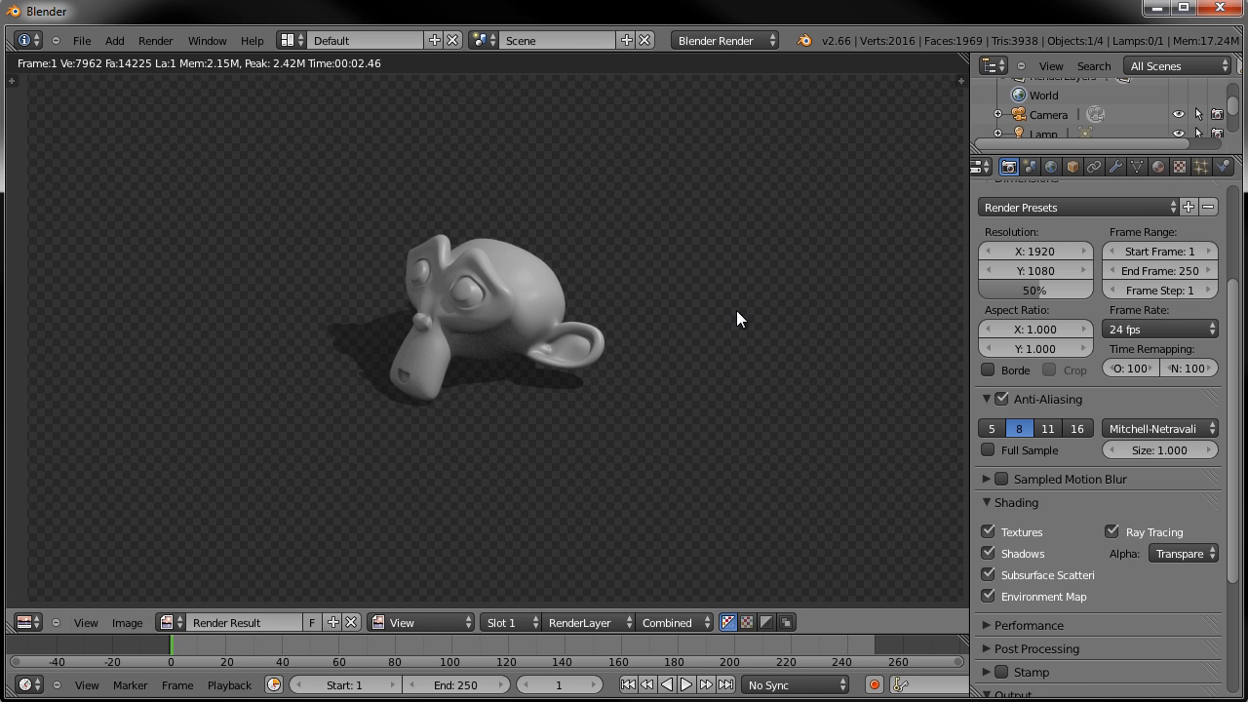
{"action": "key", "text": "Escape"}
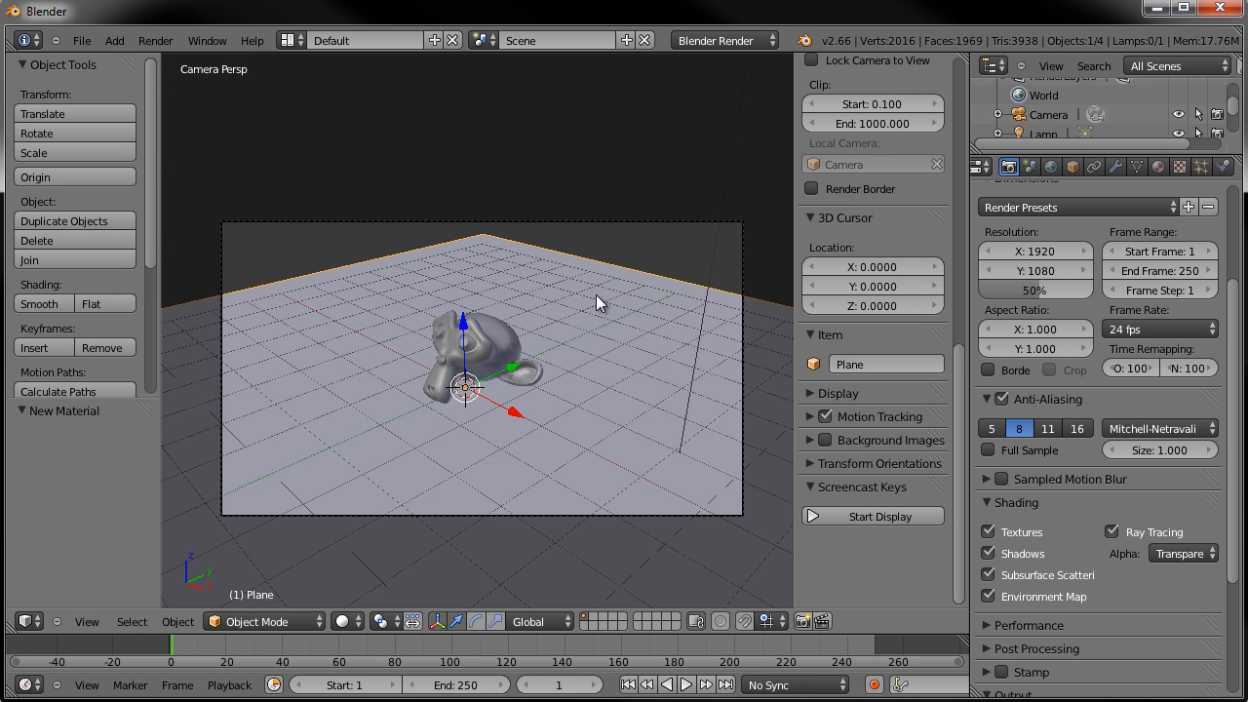
- Enable Transparency on the floor plane's Shadows Only material
{"action": "left_click", "coordinate": [1158, 166]}
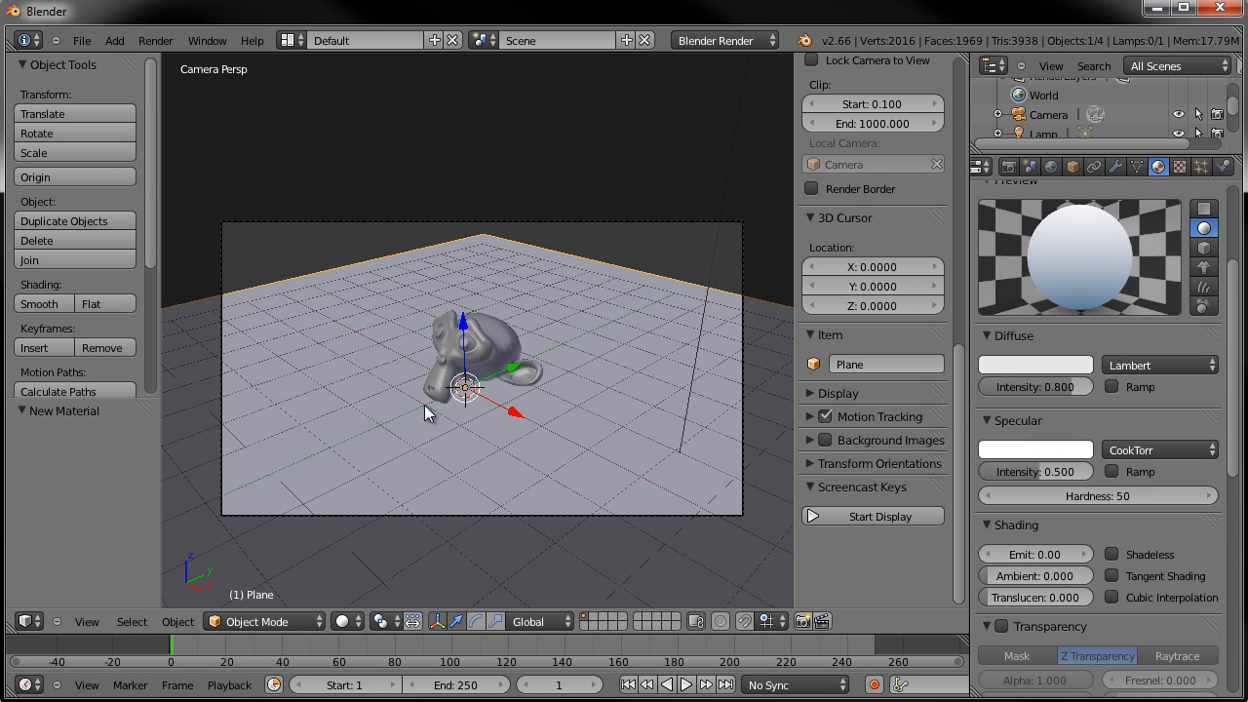
{"action": "scroll", "coordinate": [1136, 532], "scroll_direction": "down", "scroll_amount": 4}
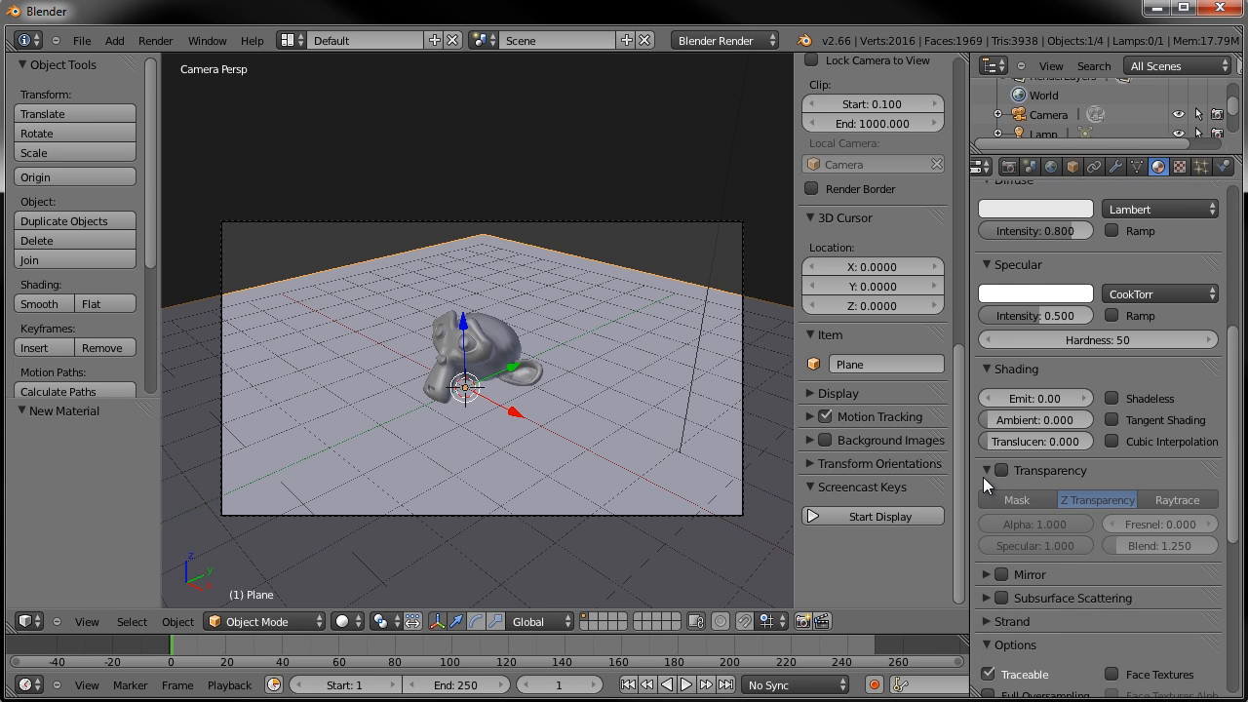
{"action": "left_click", "coordinate": [1019, 472]}
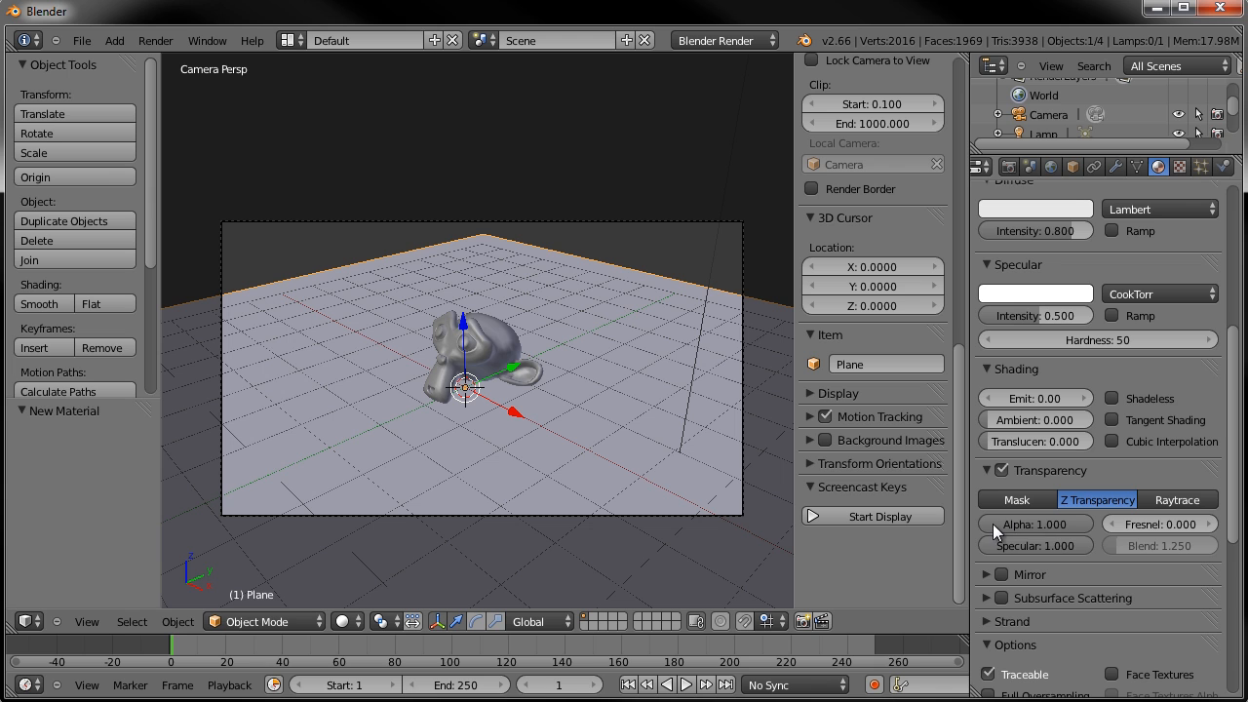
- Set the floor material's transparency Alpha to 0.5 and render the scene
{"action": "left_click", "coordinate": [1062, 527]}
{"action": "key", "text": "BackSpace"}
{"action": "type", "text": "0.5"}
{"action": "key", "text": "Return"}
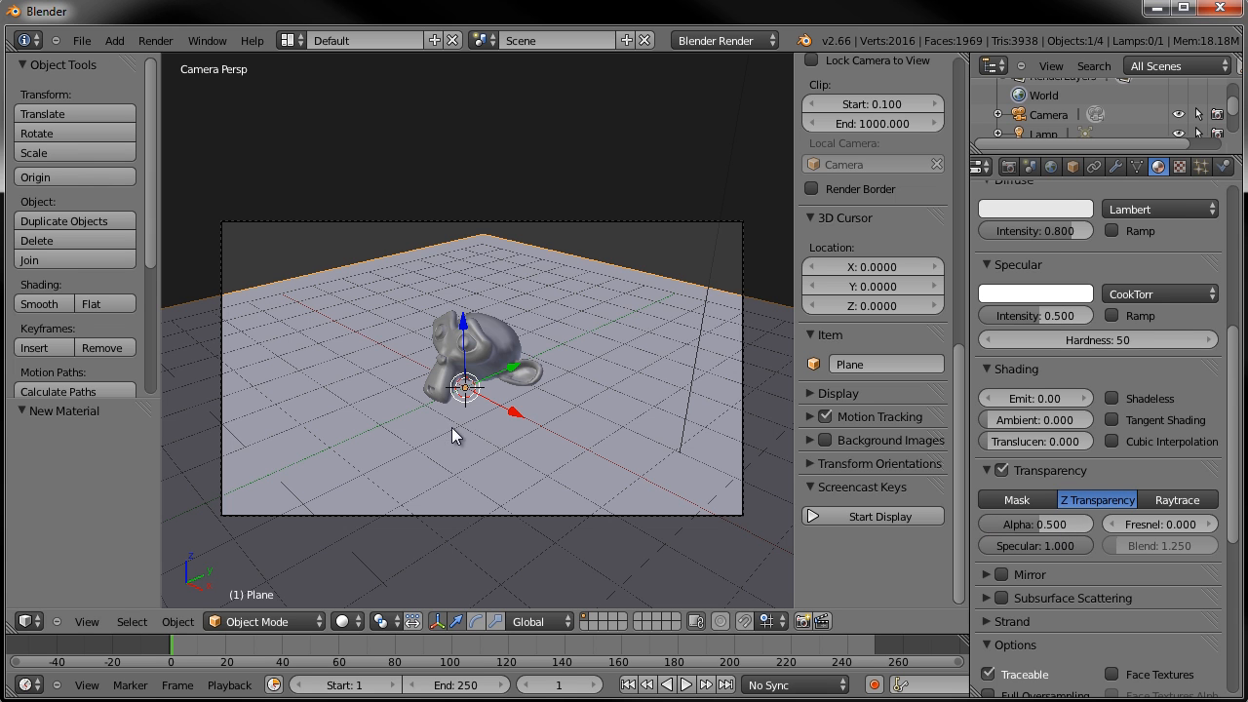
{"action": "key", "text": "F12"}
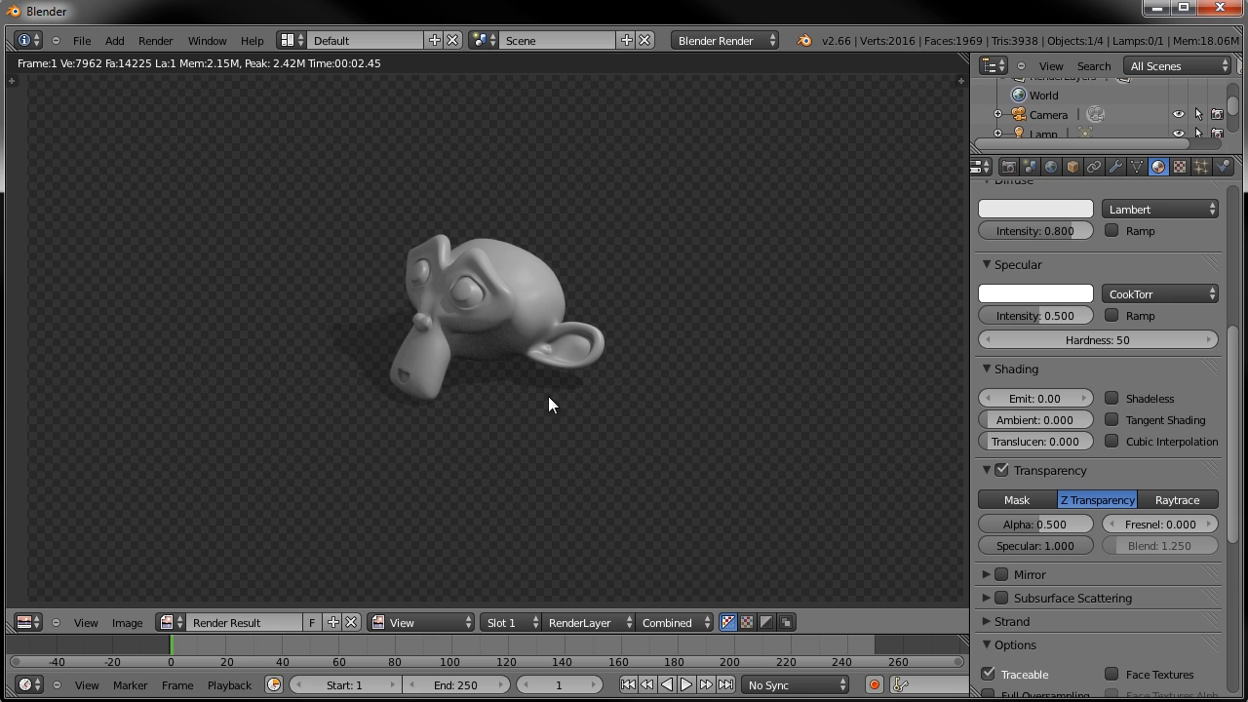
- Lower the floor material's transparency Alpha to 0.25 and render the scene again
{"action": "left_click", "coordinate": [1049, 523]}
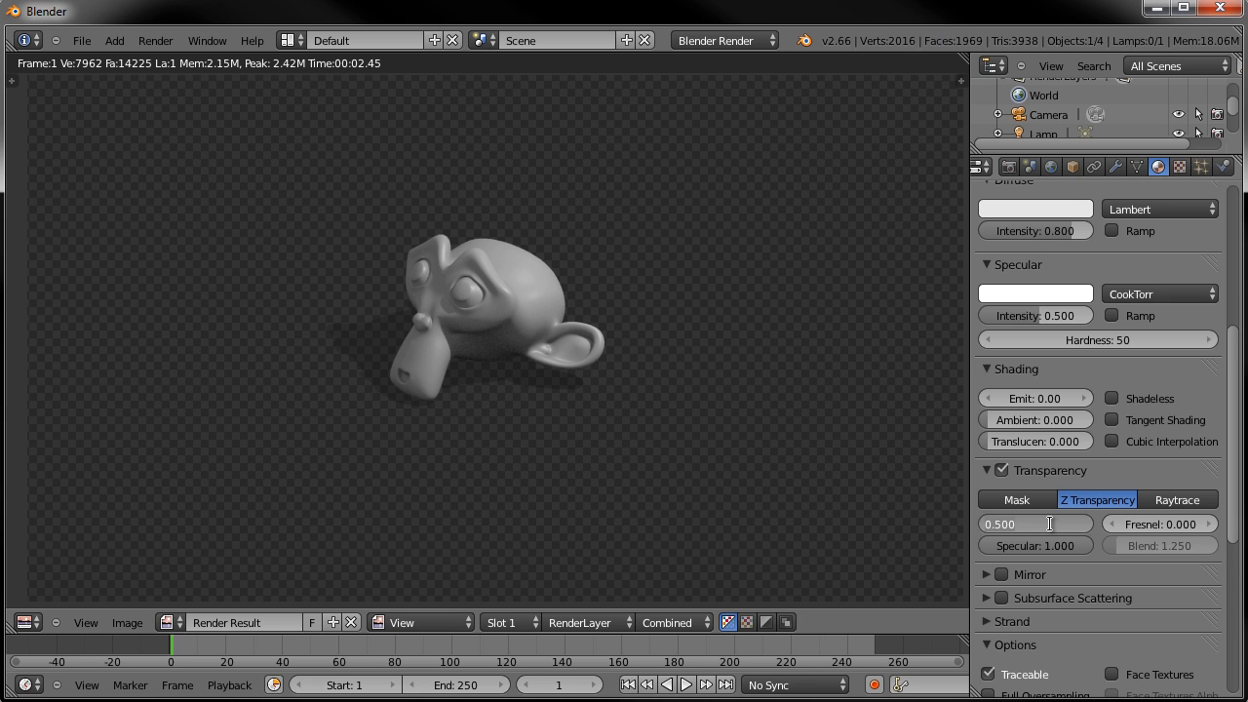
{"action": "type", "text": "0.25"}
{"action": "key", "text": "Return"}
{"action": "key", "text": "F12"}
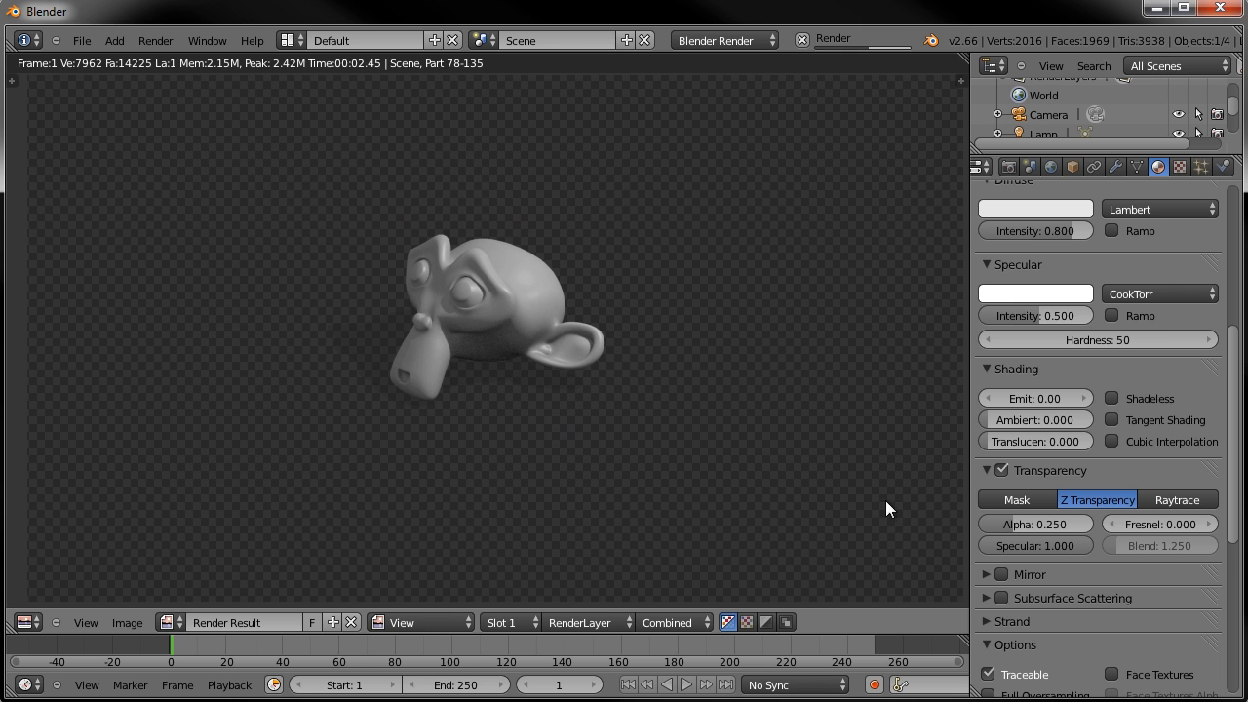
- Raise the floor material's transparency Alpha to 1.000 and render the scene with the full-strength shadow
{"action": "left_click_drag", "start_coordinate": [1016, 526], "coordinate": [1096, 520]}
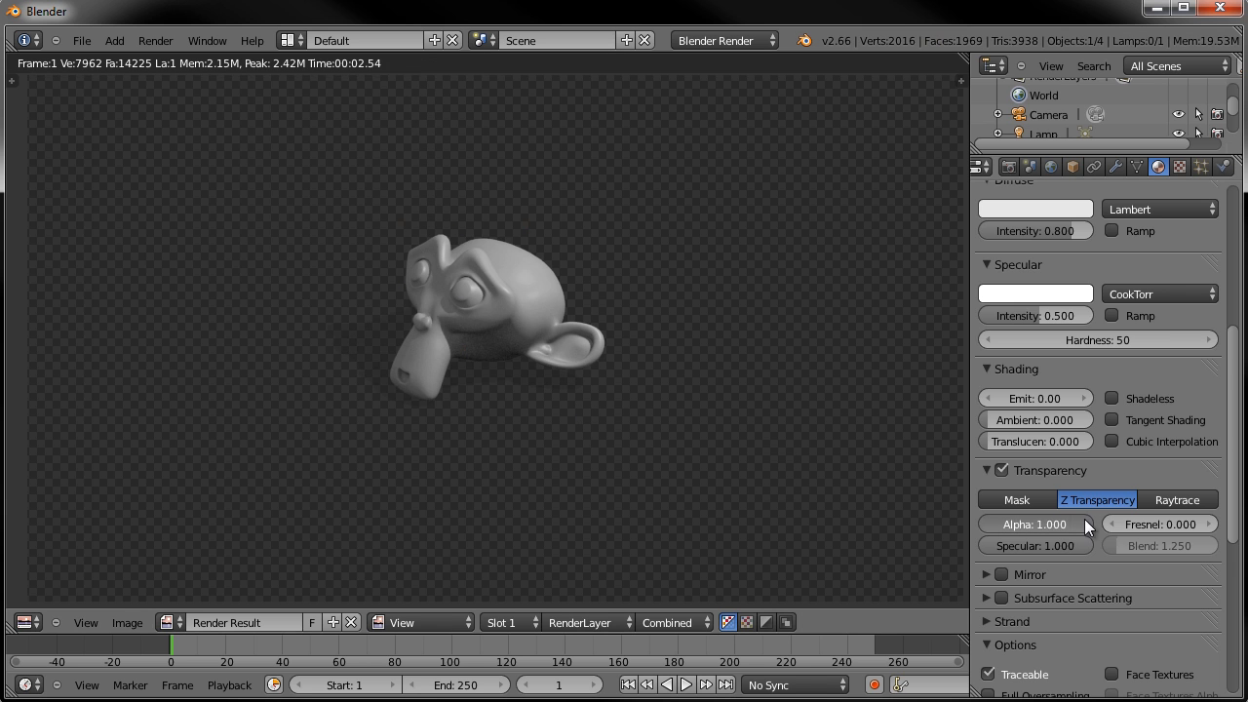
{"action": "key", "text": "F12"}
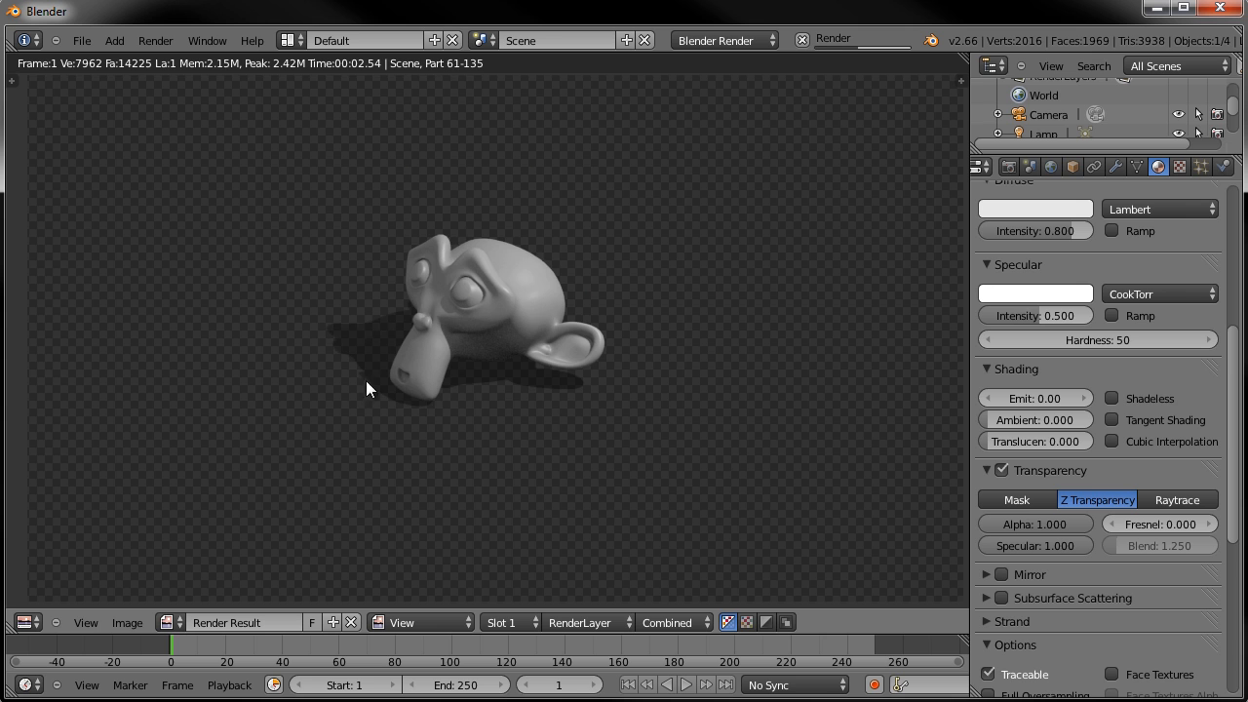
- Close the render and save the scene as groundshadows.blend in the blender files folder
{"action": "key", "text": "Escape"}
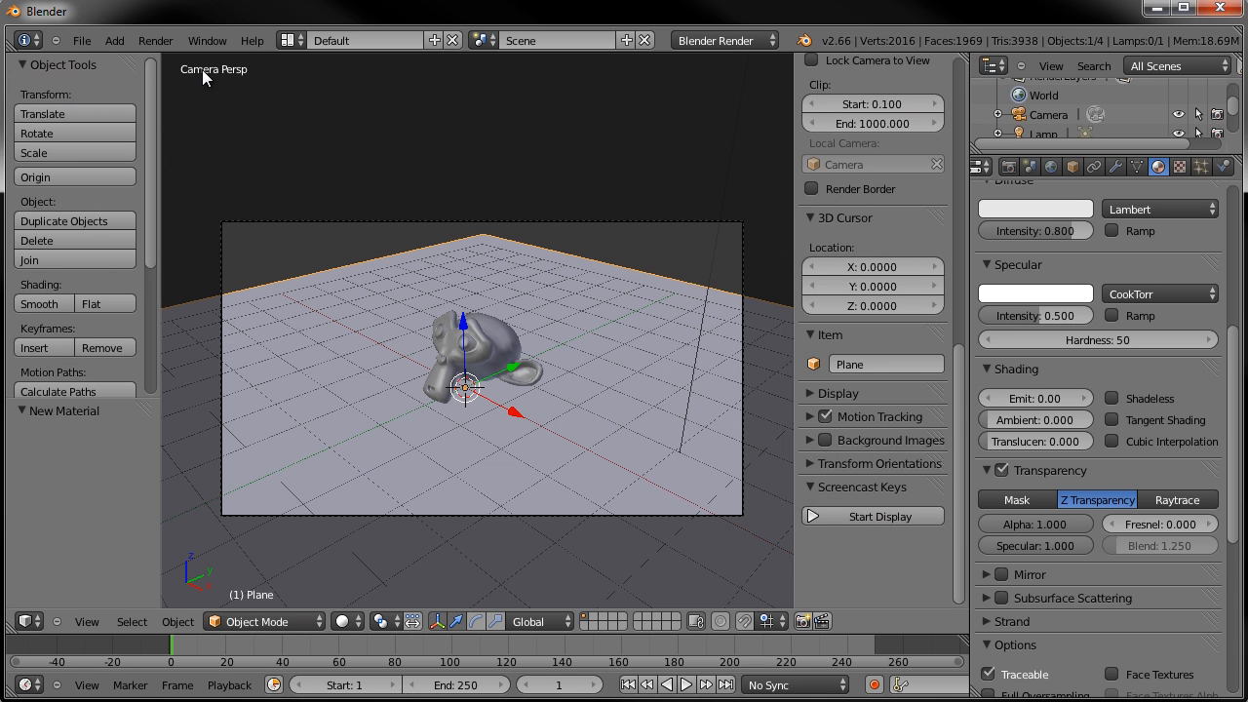
{"action": "left_click", "coordinate": [79, 41]}
{"action": "left_click", "coordinate": [117, 182]}
{"action": "left_click", "coordinate": [328, 115]}
{"action": "type", "text": "shadw"}
{"action": "key", "text": "BackSpace"}
{"action": "key", "text": "BackSpace"}
{"action": "key", "text": "BackSpace"}
{"action": "type", "text": "ground"}
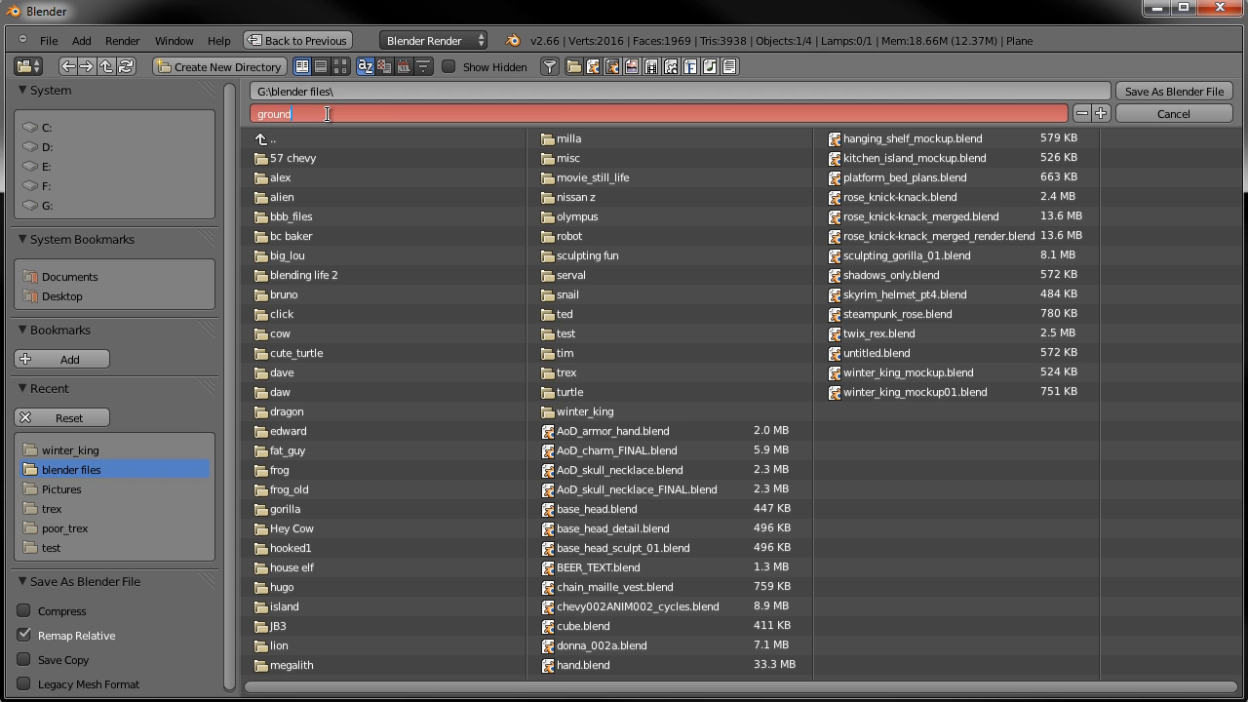
{"action": "type", "text": "shadows"}
{"action": "key", "text": "Return"}
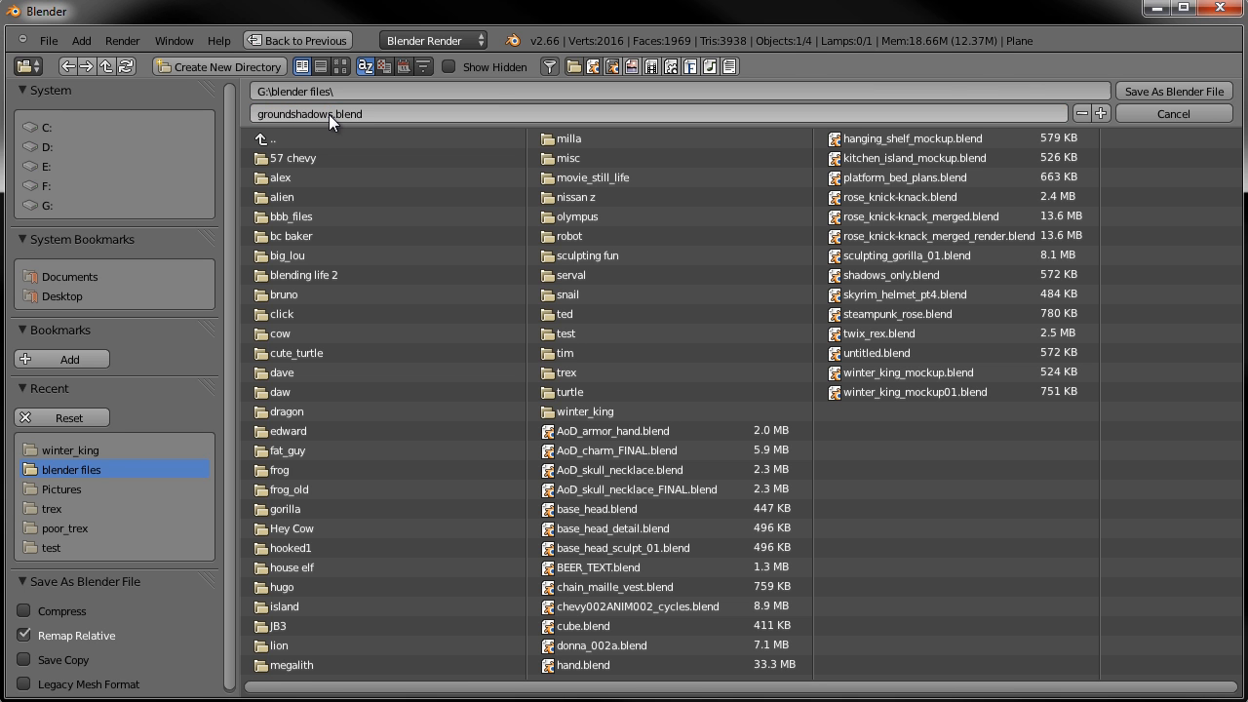
{"action": "left_click", "coordinate": [1195, 90]}
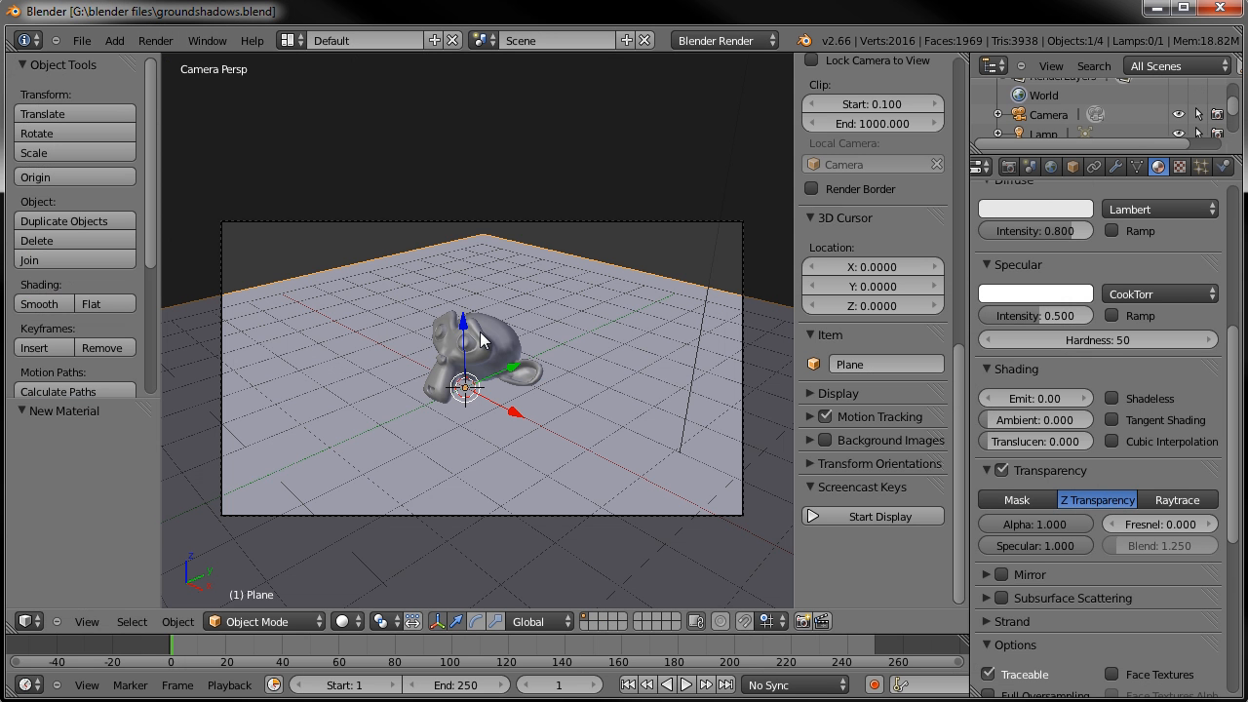
{"action": "key", "text": "KP_0"}
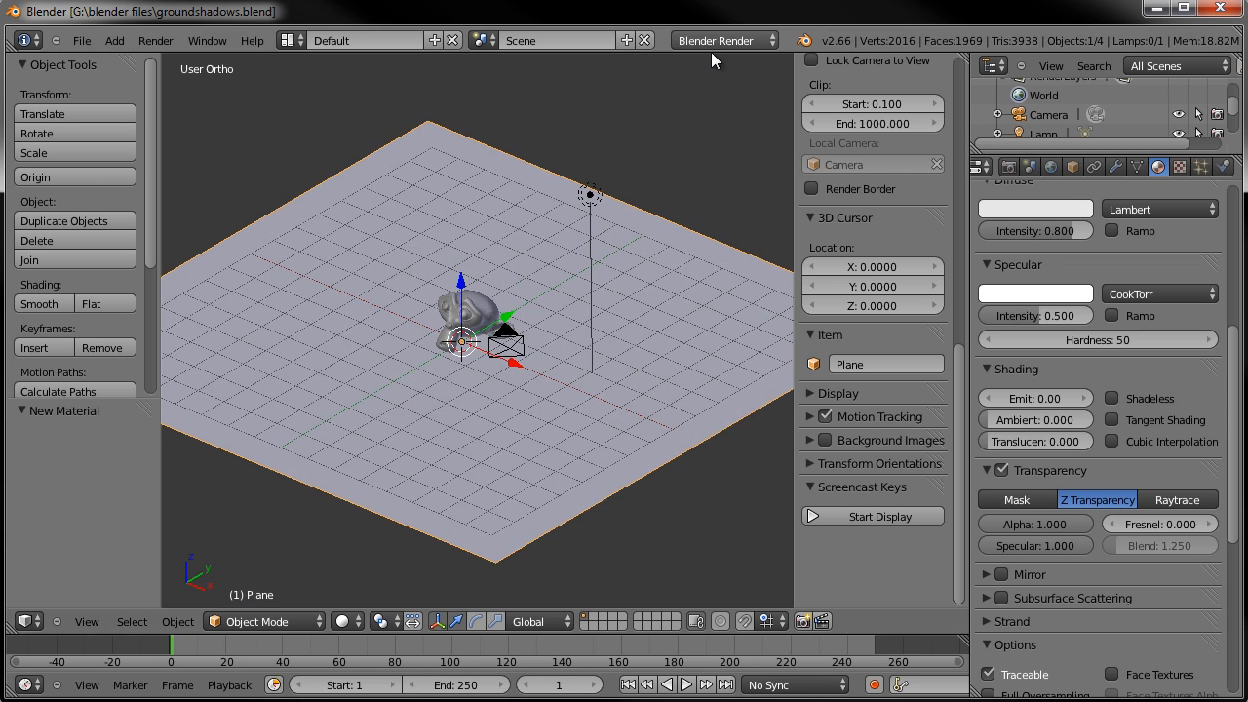
{"action": "middle_click_drag", "start_coordinate": [685, 260], "coordinate": [611, 234]}
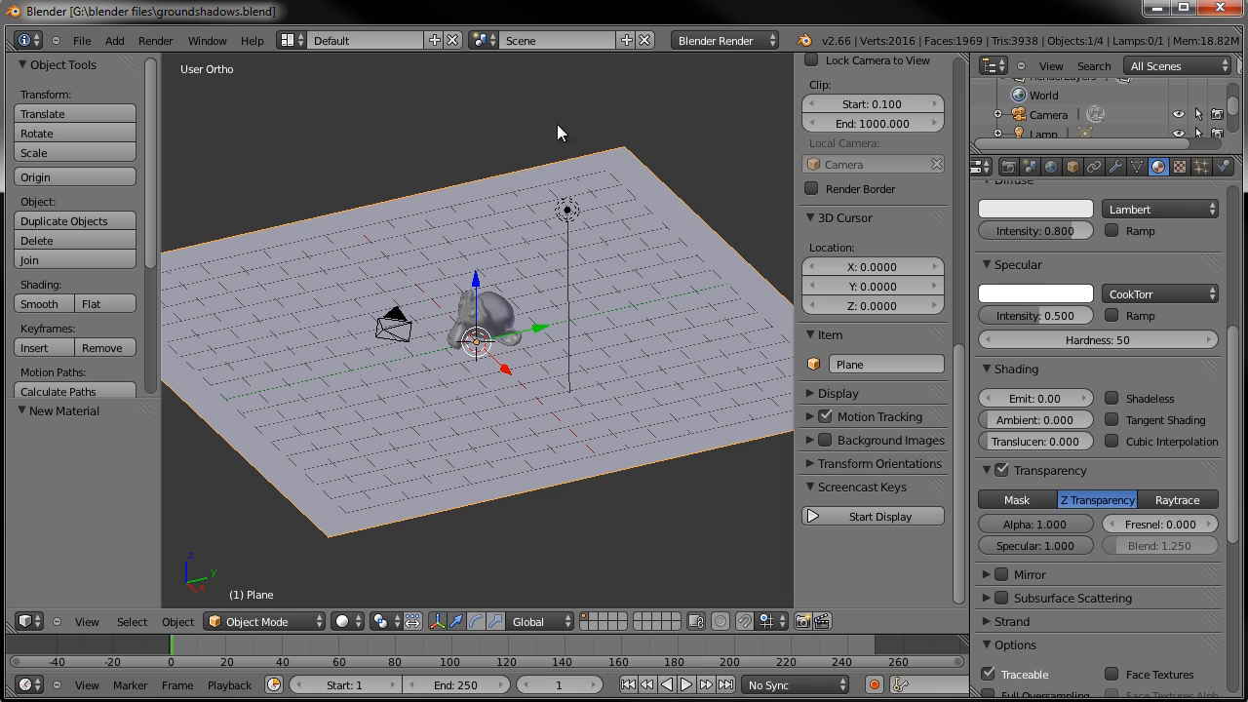
{"action": "middle_click_drag", "start_coordinate": [576, 287], "coordinate": [678, 274]}
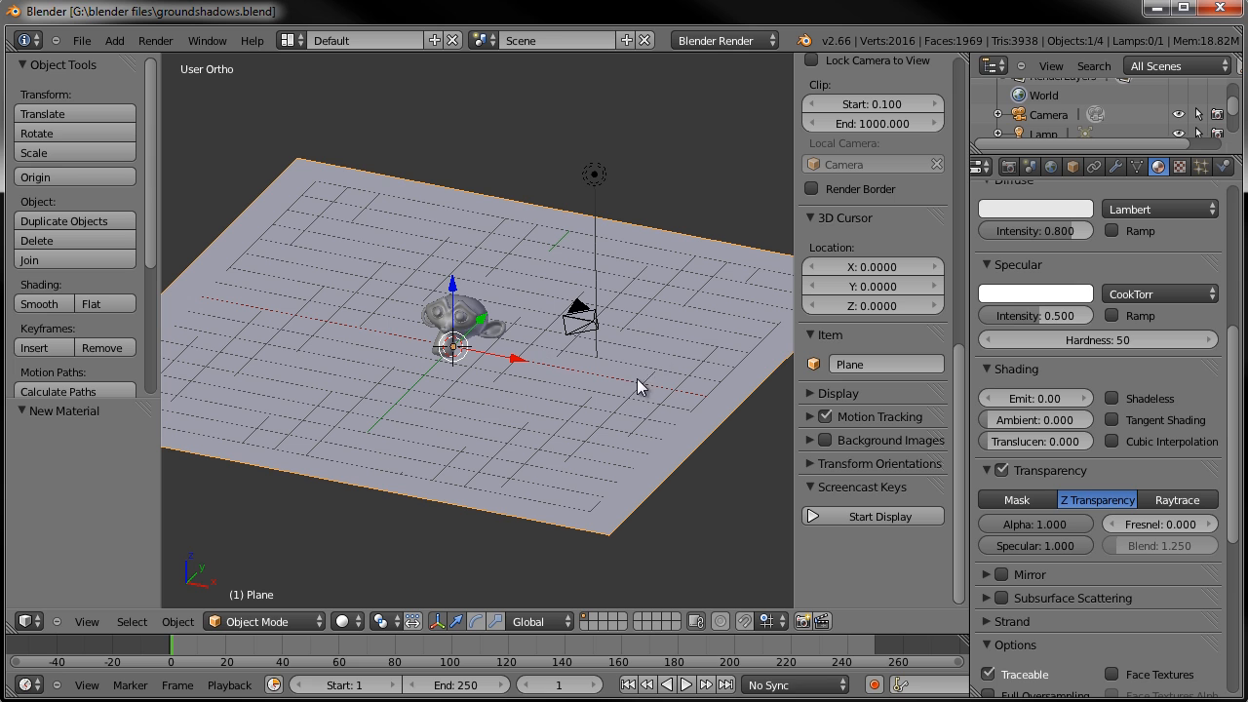
{"action": "scroll", "coordinate": [1072, 251], "scroll_direction": "up", "scroll_amount": 8}
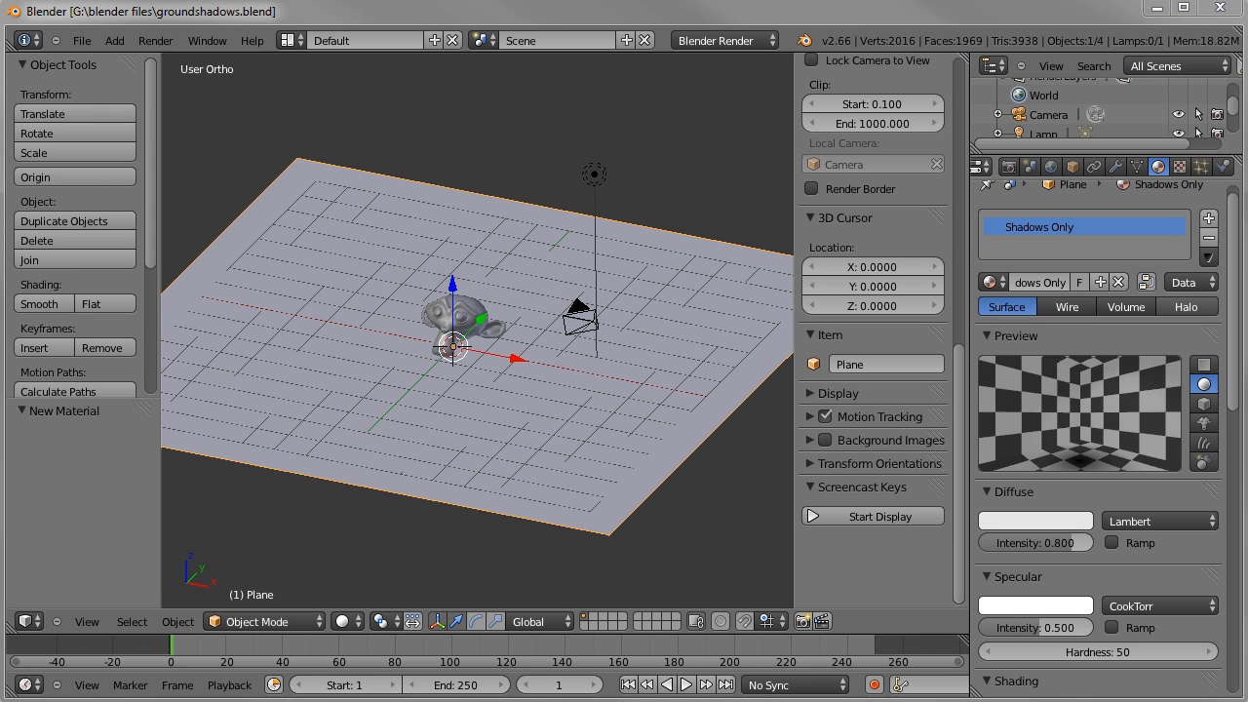
- Switch to the browser, read the blenderartists.org thread on a shadow catcher with Cycles and enlarge its compositor setup screenshot
{"action": "left_click_drag", "start_coordinate": [1247, 0], "coordinate": [721, 0]}
{"action": "left_click_drag", "start_coordinate": [1010, 667], "coordinate": [1247, 701]}
{"action": "scroll", "coordinate": [624, 358], "scroll_direction": "up", "scroll_amount": 20}
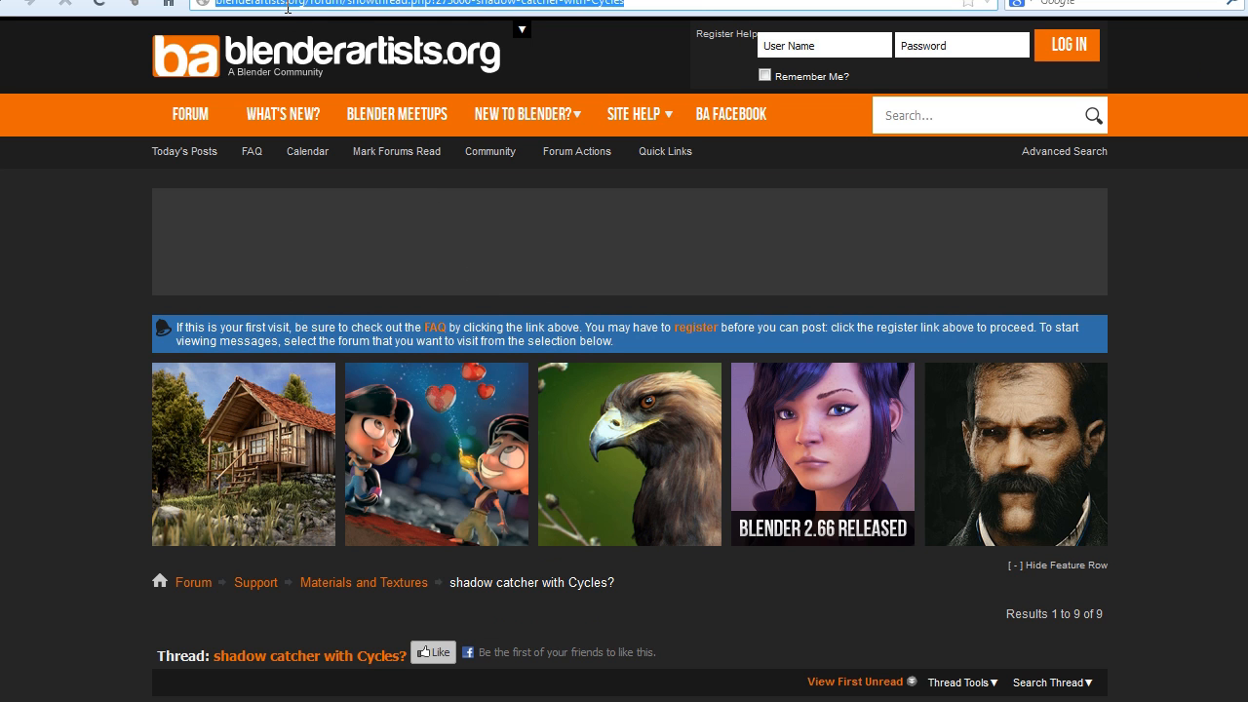
{"action": "left_click", "coordinate": [700, 8]}
{"action": "scroll", "coordinate": [624, 359], "scroll_direction": "down", "scroll_amount": 4}
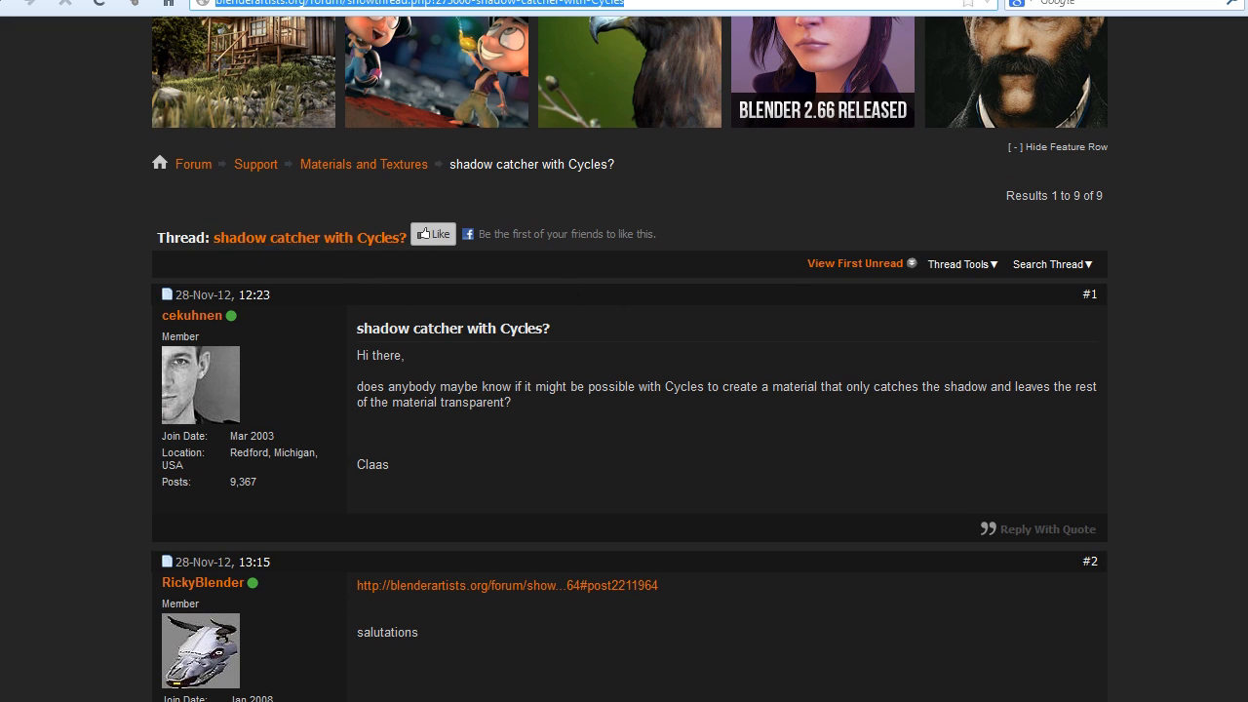
{"action": "scroll", "coordinate": [624, 390], "scroll_direction": "down", "scroll_amount": 1}
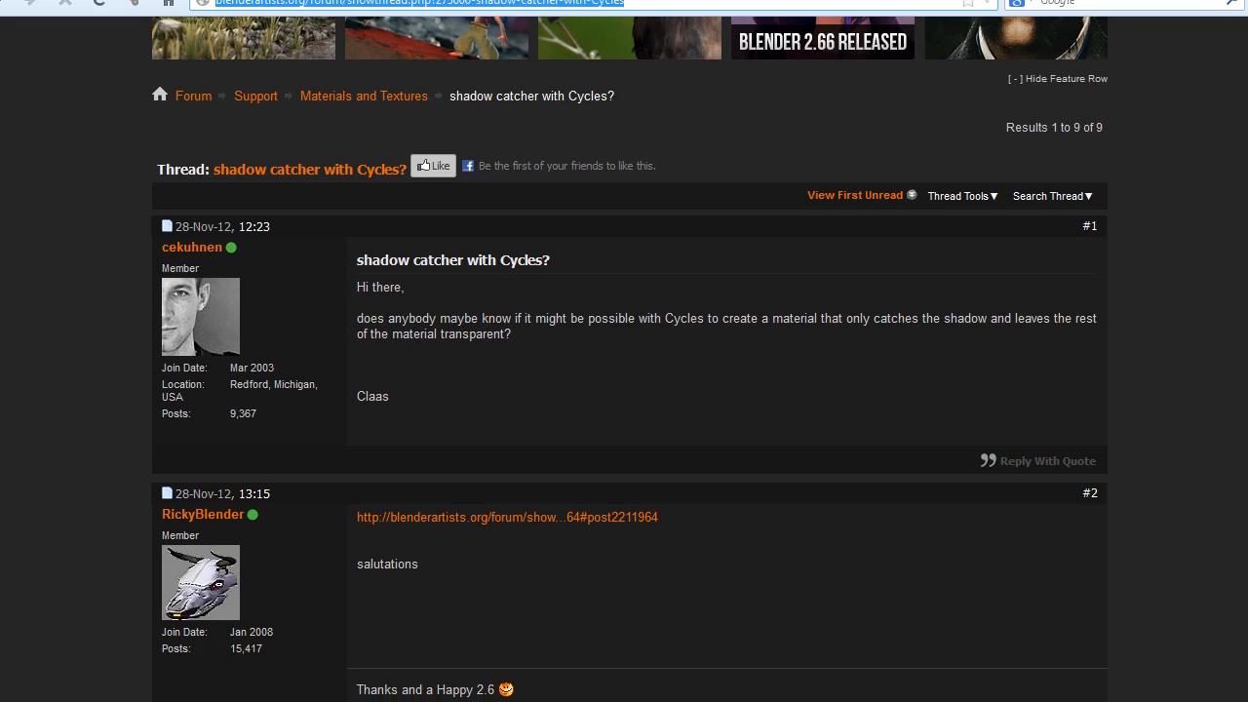
{"action": "scroll", "coordinate": [624, 390], "scroll_direction": "down", "scroll_amount": 18}
{"action": "scroll", "coordinate": [624, 390], "scroll_direction": "up", "scroll_amount": 4}
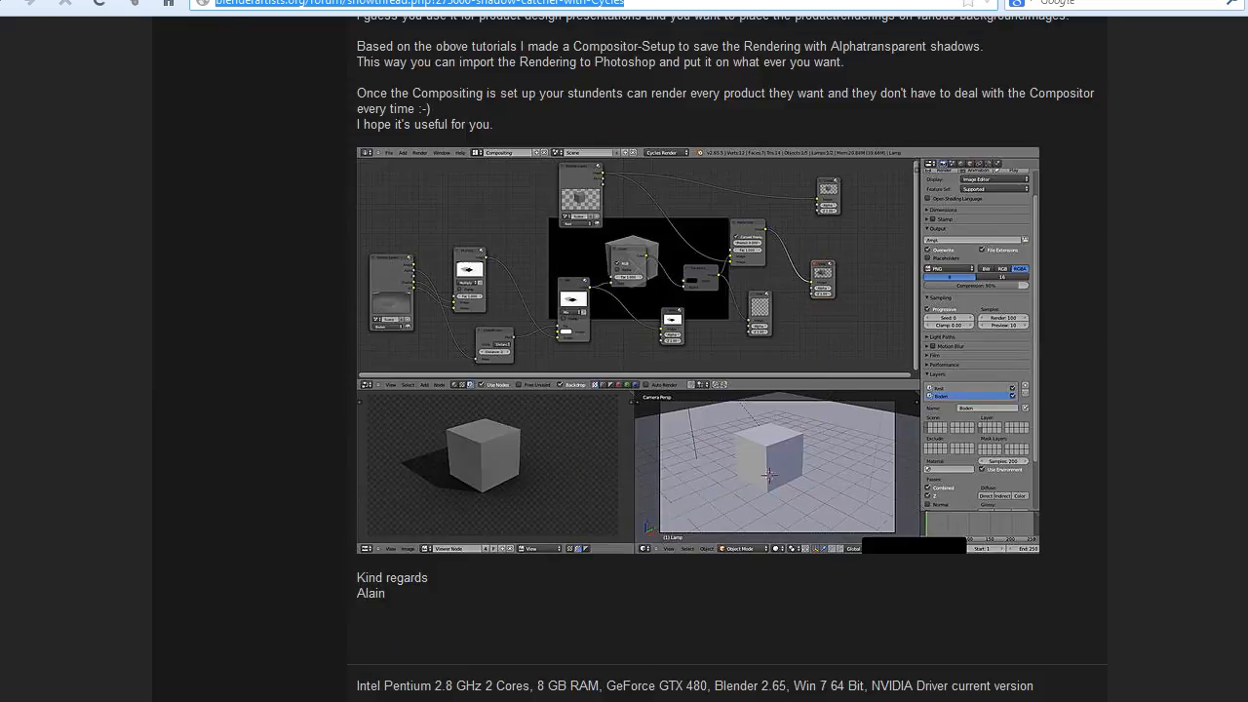
{"action": "scroll", "coordinate": [765, 403], "scroll_direction": "up", "scroll_amount": 4}
{"action": "scroll", "coordinate": [765, 403], "scroll_direction": "down", "scroll_amount": 1}
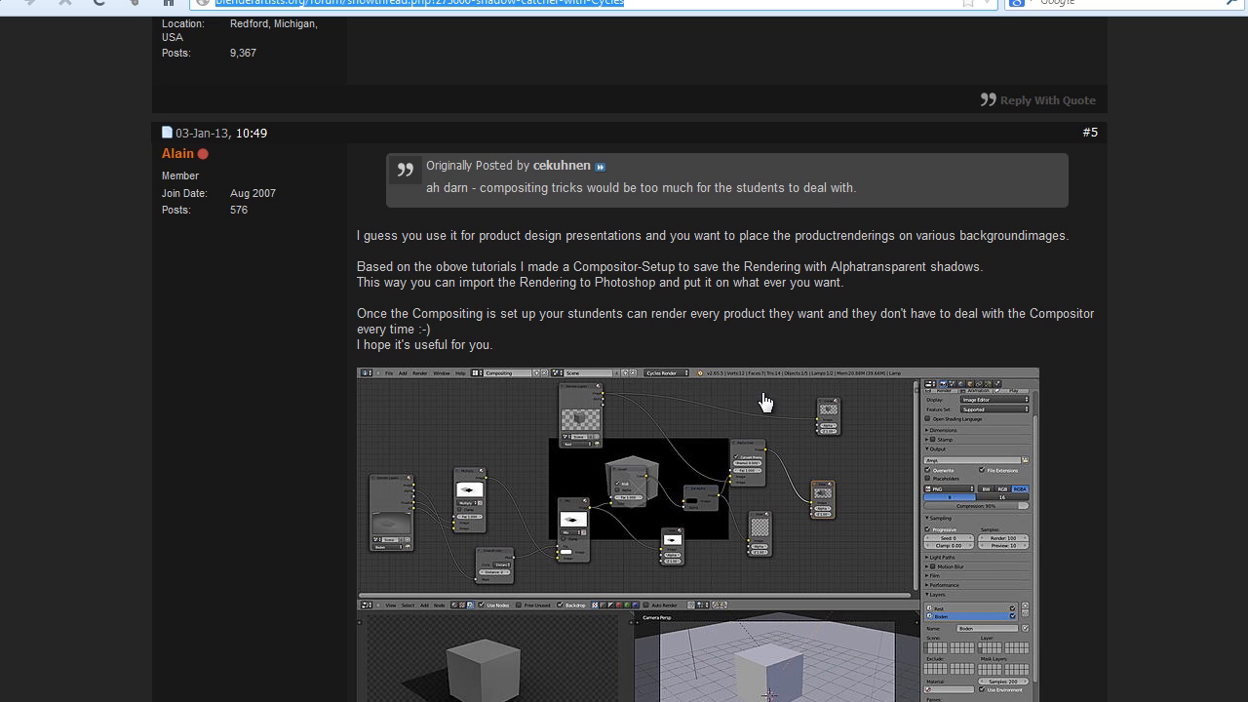
{"action": "scroll", "coordinate": [766, 403], "scroll_direction": "down", "scroll_amount": 2}
{"action": "left_click", "coordinate": [715, 432]}
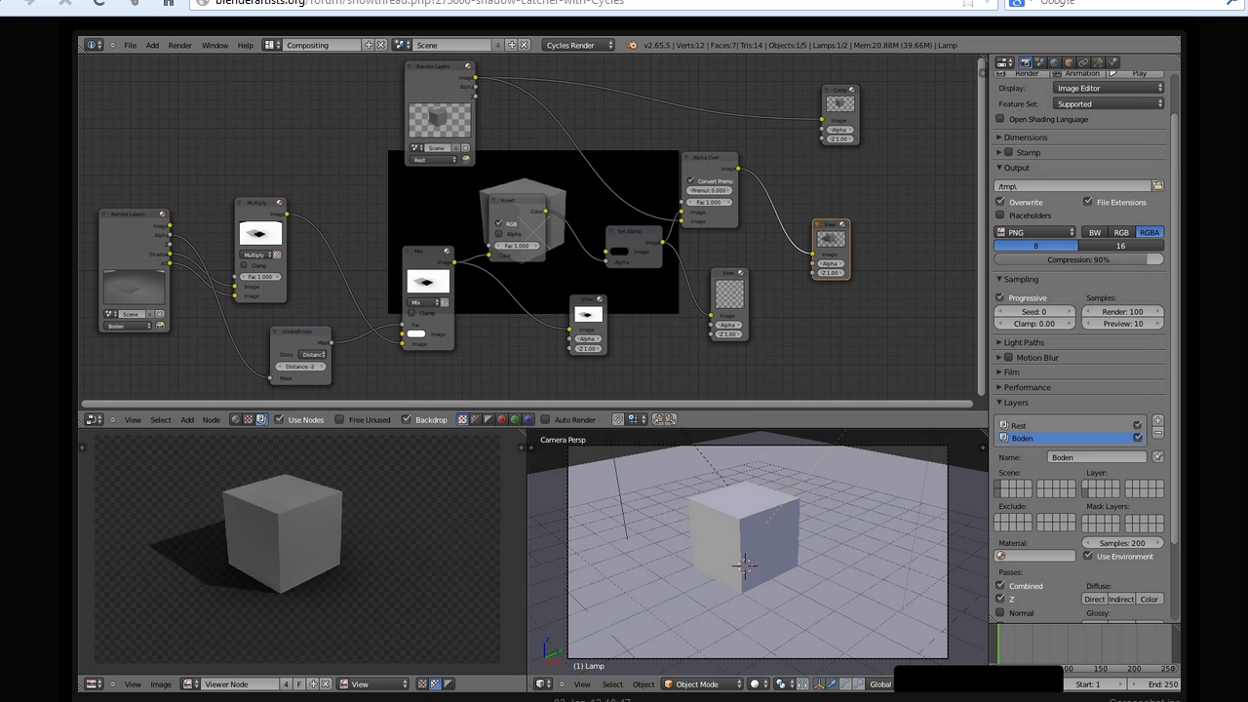
- Switch back to Blender and subdivide the floor plane's mesh with 4 cuts
{"action": "key", "text": "alt+Tab"}
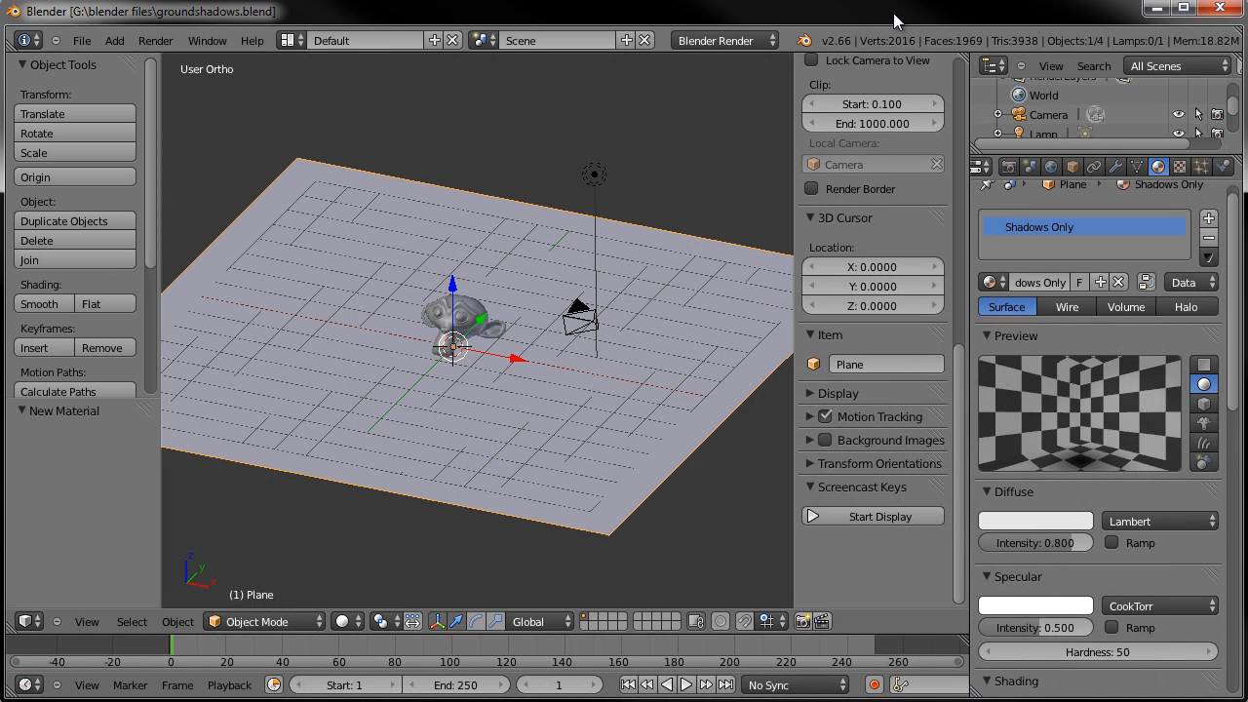
{"action": "middle_click_drag", "start_coordinate": [622, 281], "coordinate": [600, 276]}
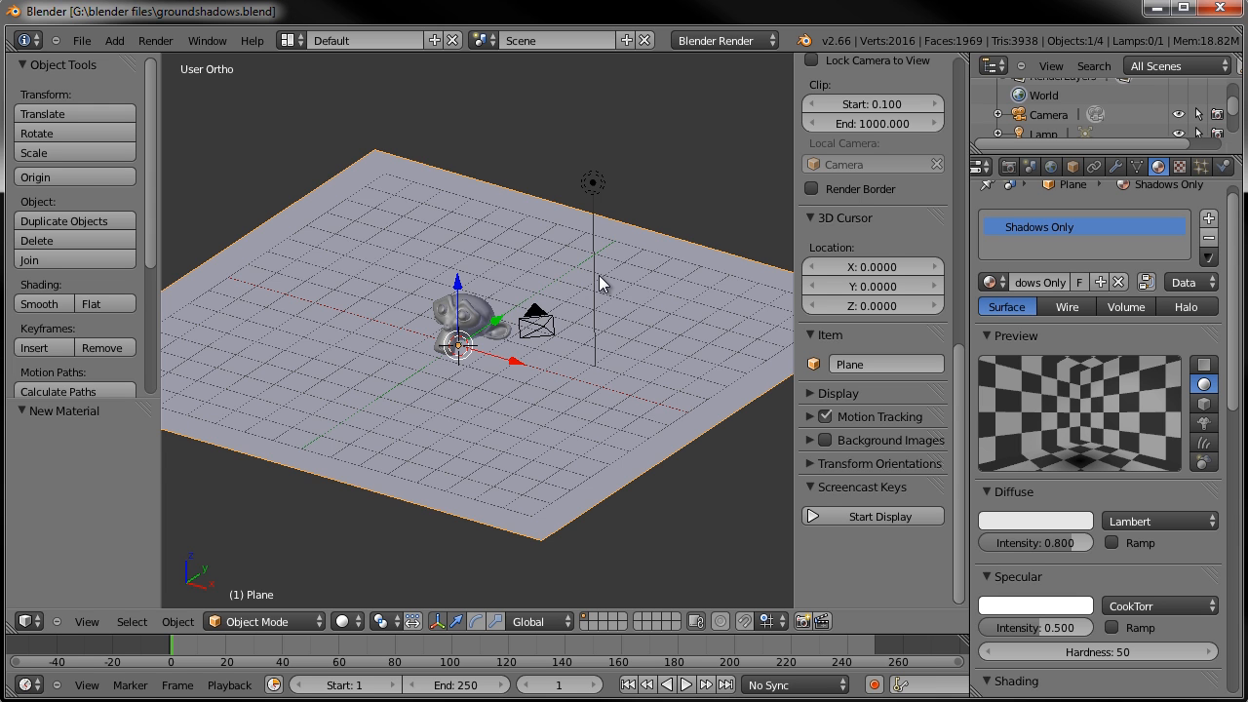
{"action": "key", "text": "KP_3"}
{"action": "scroll", "coordinate": [601, 302], "scroll_direction": "down", "scroll_amount": 4}
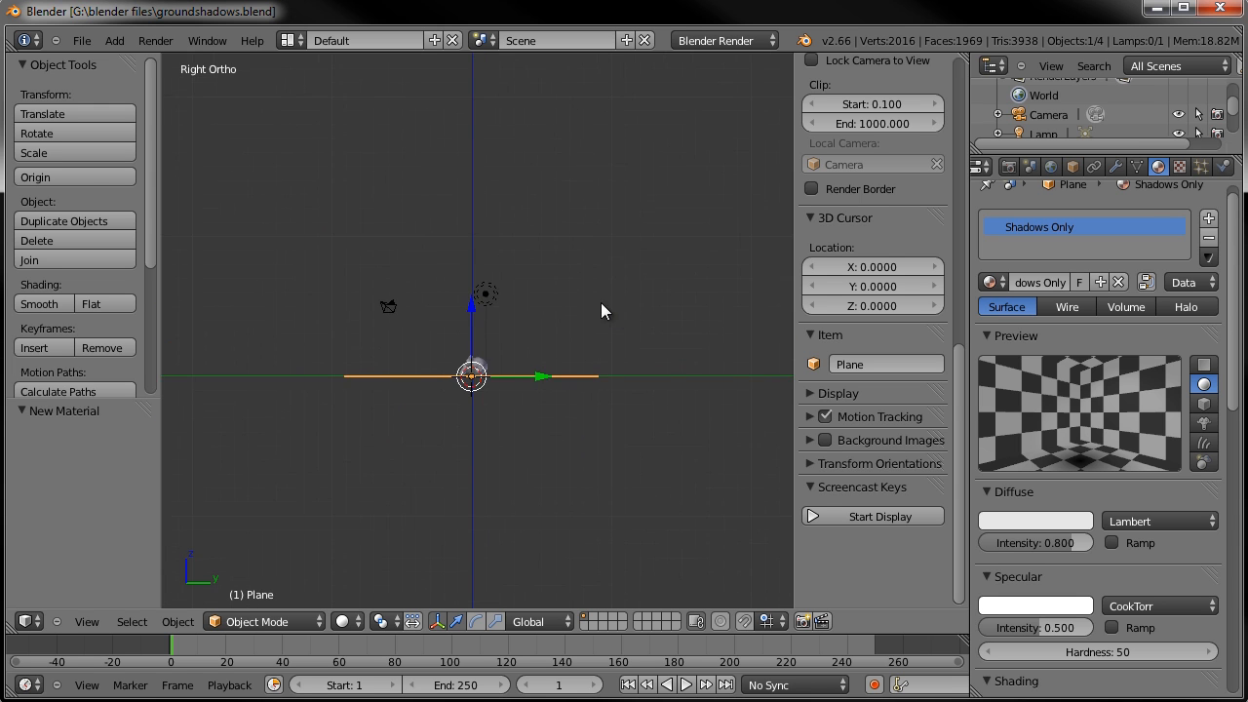
{"action": "middle_click_drag", "start_coordinate": [600, 303], "coordinate": [594, 348]}
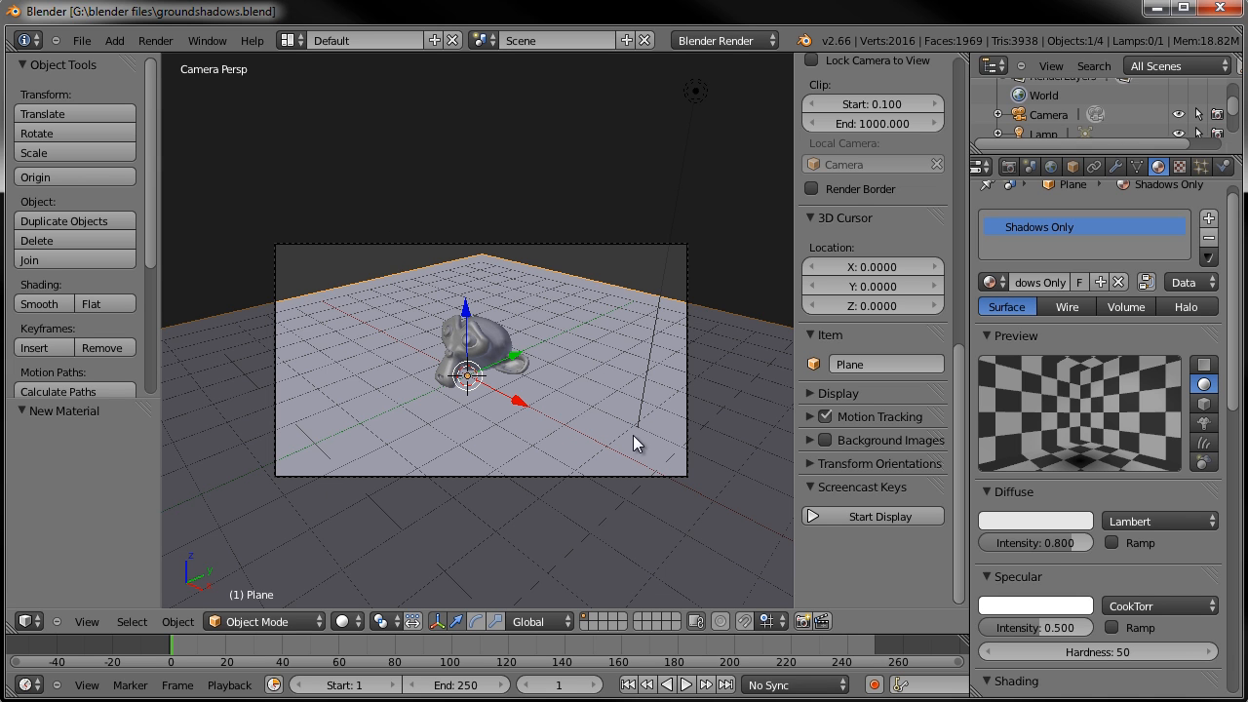
{"action": "key", "text": "KP_3"}
{"action": "key", "text": "Tab"}
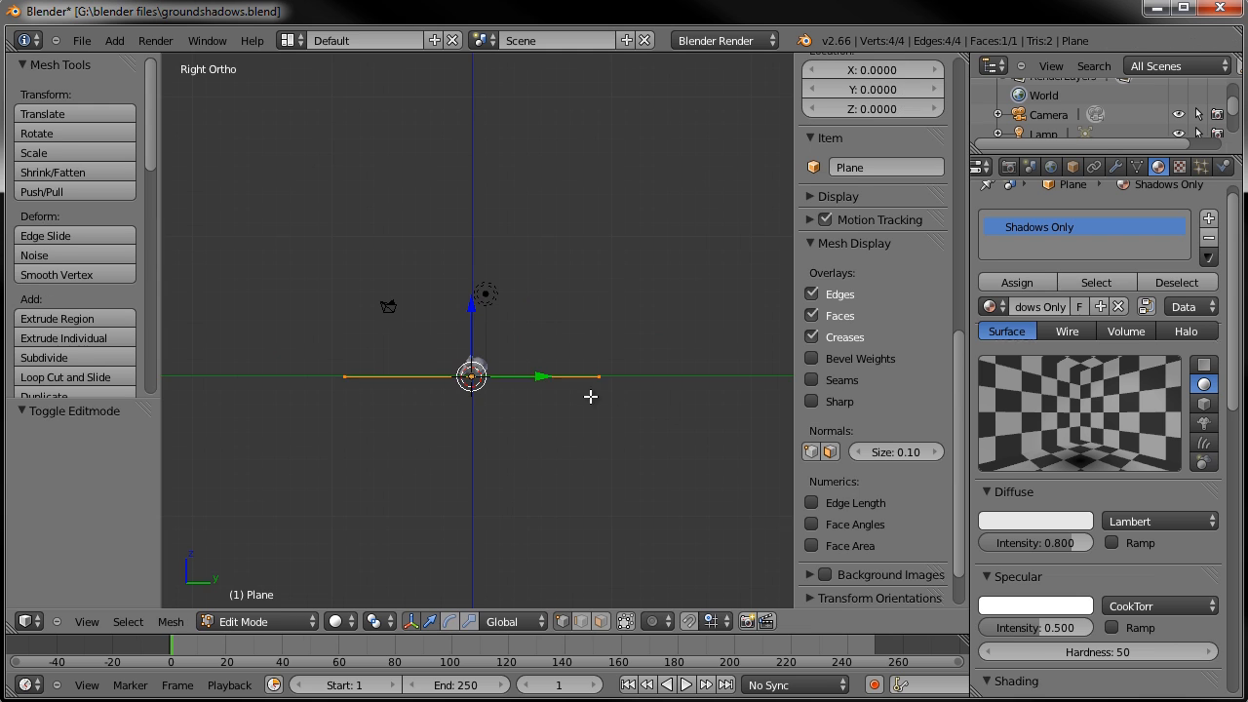
{"action": "middle_click_drag", "start_coordinate": [592, 396], "coordinate": [571, 413]}
{"action": "key", "text": "w"}
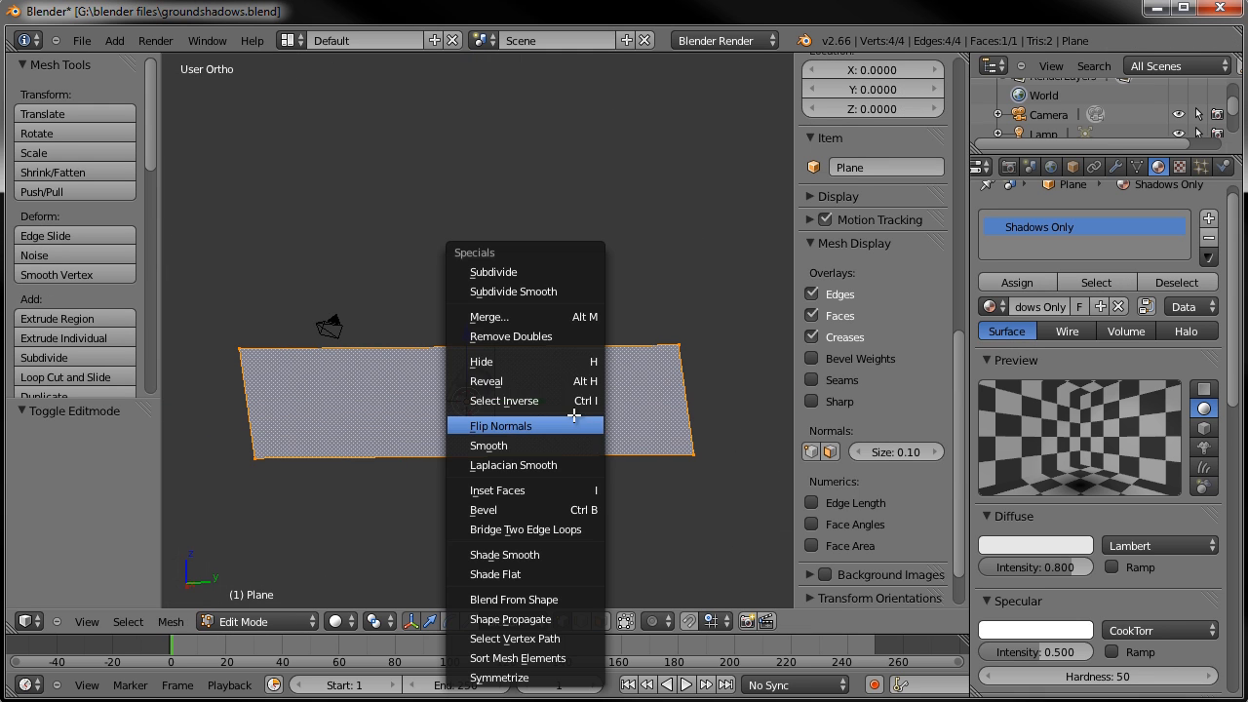
{"action": "left_click", "coordinate": [532, 273]}
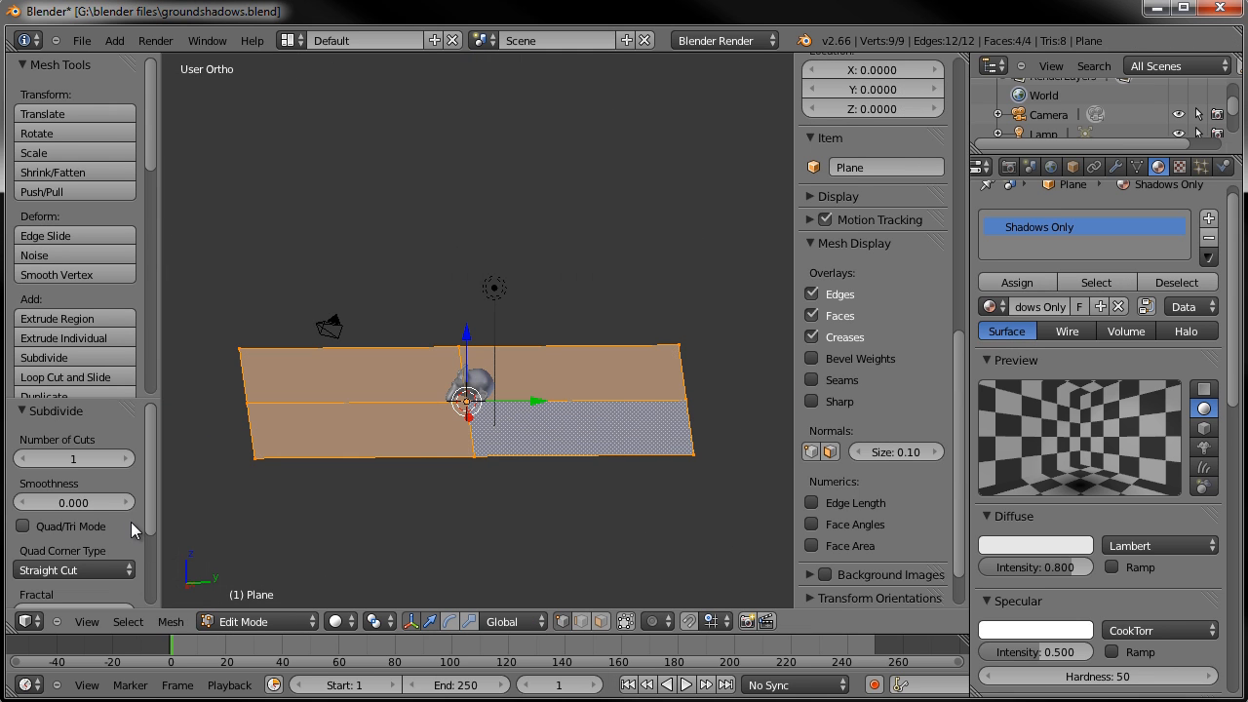
{"action": "left_click", "coordinate": [129, 461]}
{"action": "left_click", "coordinate": [129, 460]}
{"action": "left_click", "coordinate": [129, 460]}
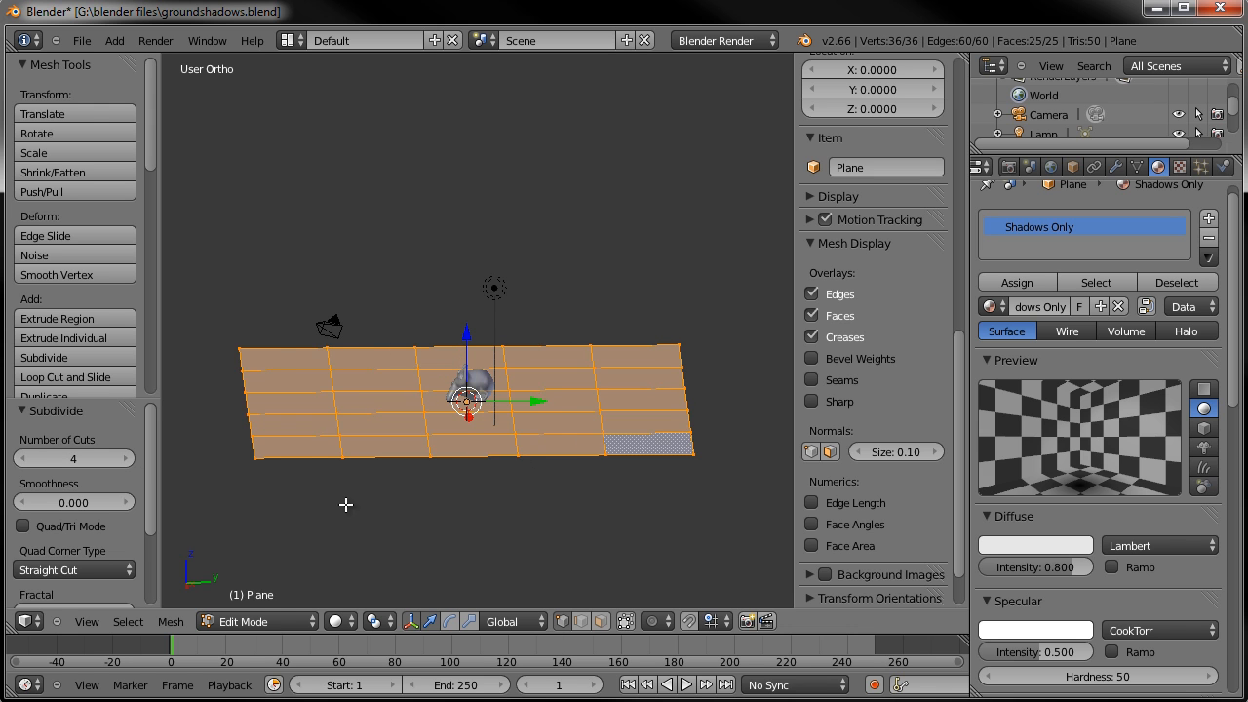
{"action": "scroll", "coordinate": [589, 420], "scroll_direction": "down", "scroll_amount": 1}
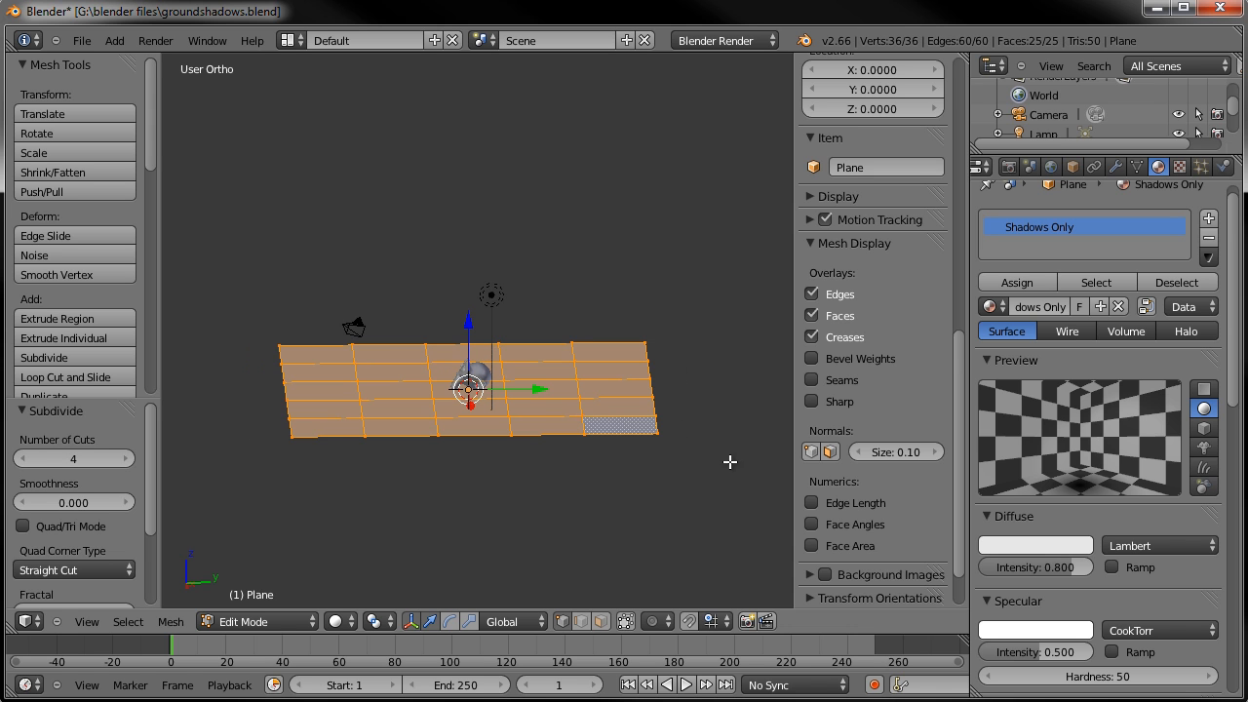
{"action": "scroll", "coordinate": [837, 474], "scroll_direction": "down", "scroll_amount": 2}
{"action": "scroll", "coordinate": [837, 474], "scroll_direction": "down", "scroll_amount": 2}
- Leave mesh editing, start the Screencast Keys display and widen the 3D view
{"action": "key", "text": "Tab"}
{"action": "left_click", "coordinate": [829, 457]}
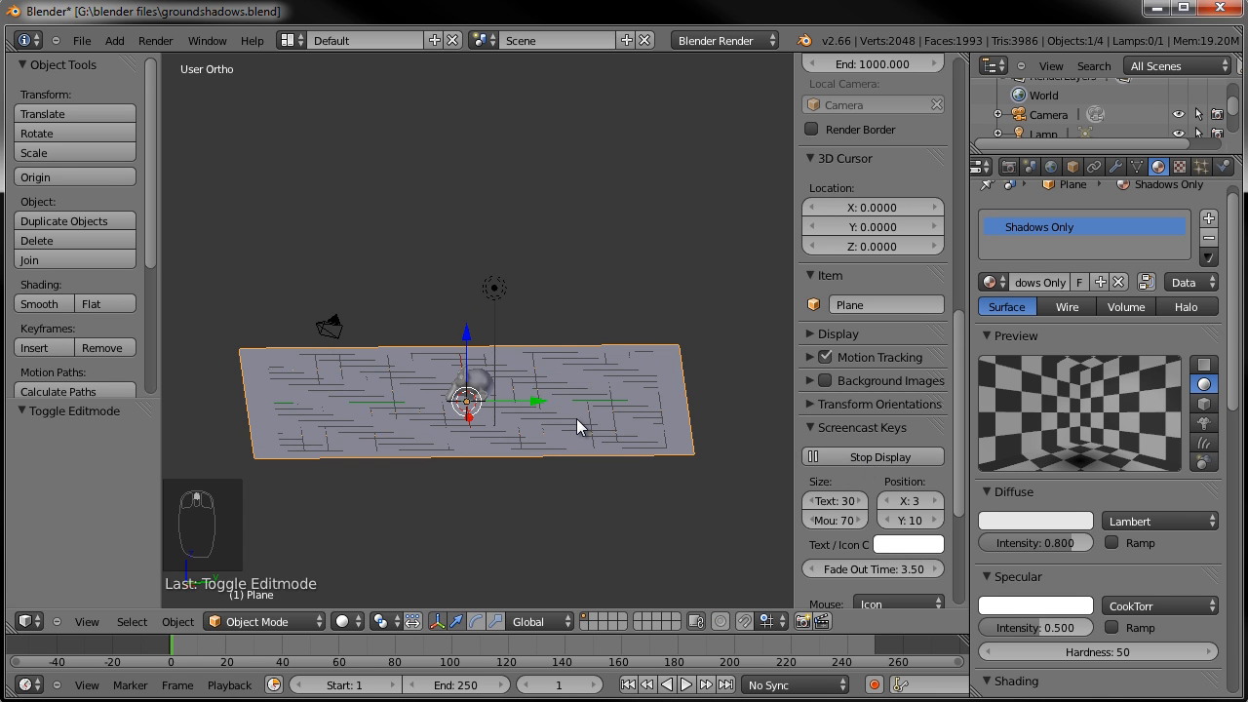
{"action": "middle_click_drag", "start_coordinate": [577, 430], "coordinate": [627, 465]}
{"action": "scroll", "coordinate": [624, 463], "scroll_direction": "up", "scroll_amount": 4}
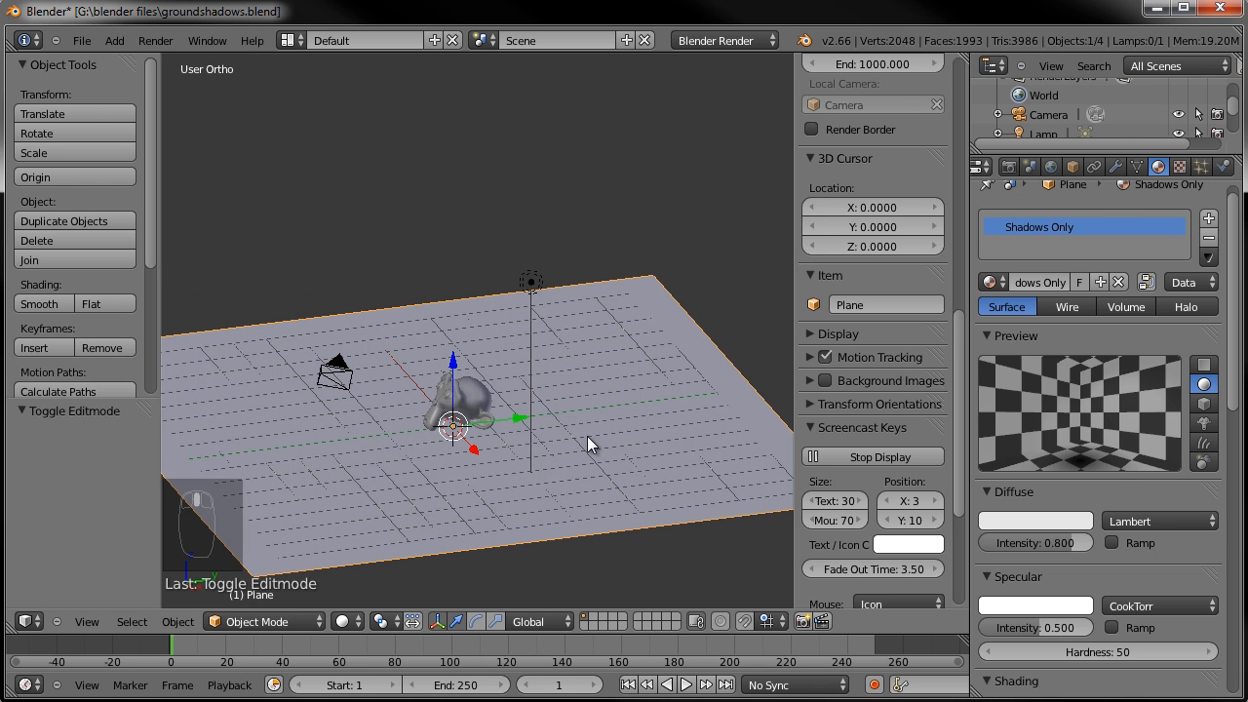
{"action": "left_click_drag", "start_coordinate": [797, 421], "coordinate": [852, 422]}
- Select the two outermost vertex rows behind the monkey in side view, rotate them about -52.6° and raise them above the floor
{"action": "key", "text": "Tab"}
{"action": "middle_click_drag", "start_coordinate": [660, 438], "coordinate": [726, 427]}
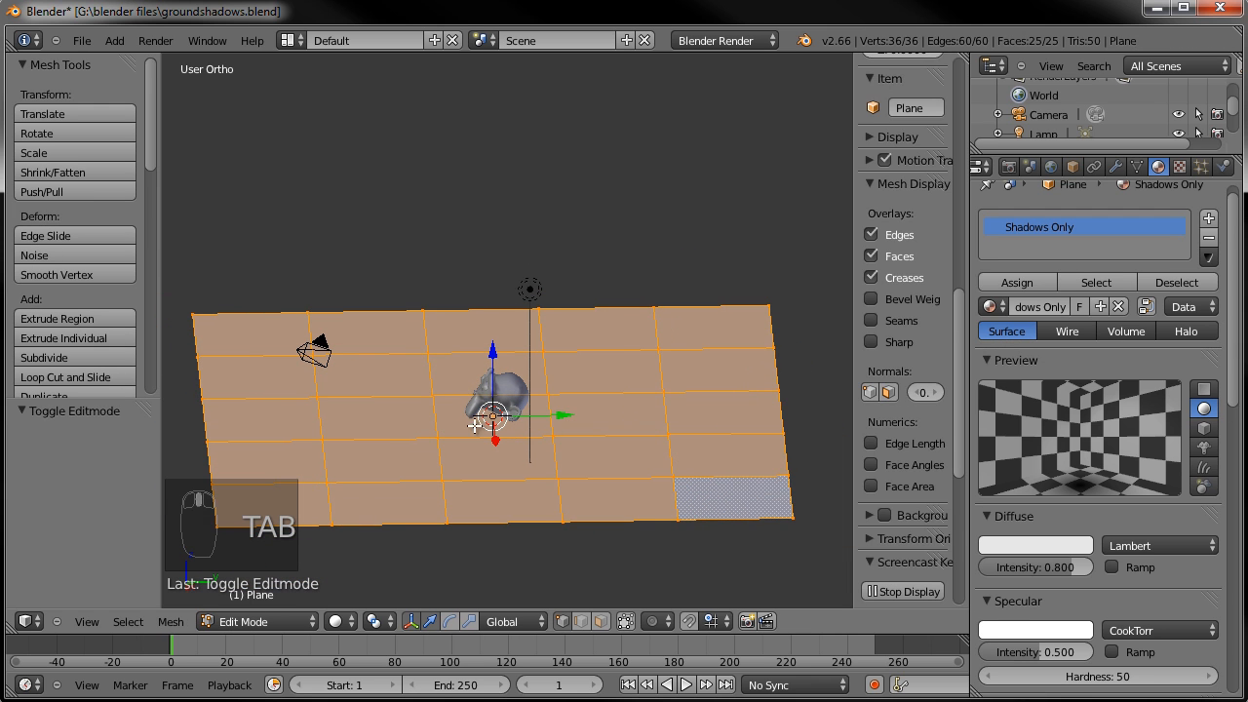
{"action": "key", "text": "a"}
{"action": "key", "text": "a"}
{"action": "key", "text": "b"}
{"action": "left_click_drag", "start_coordinate": [831, 270], "coordinate": [632, 544]}
{"action": "key", "text": "KP_3"}
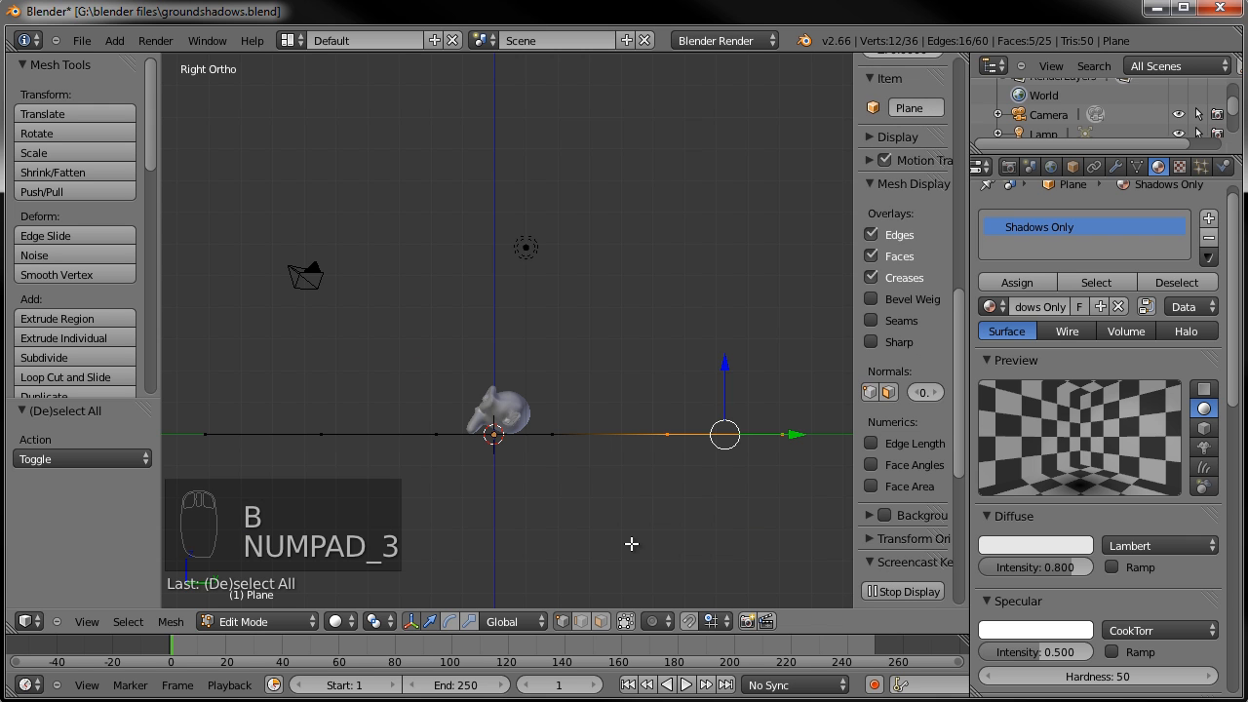
{"action": "key", "text": "r"}
{"action": "key", "text": "g"}
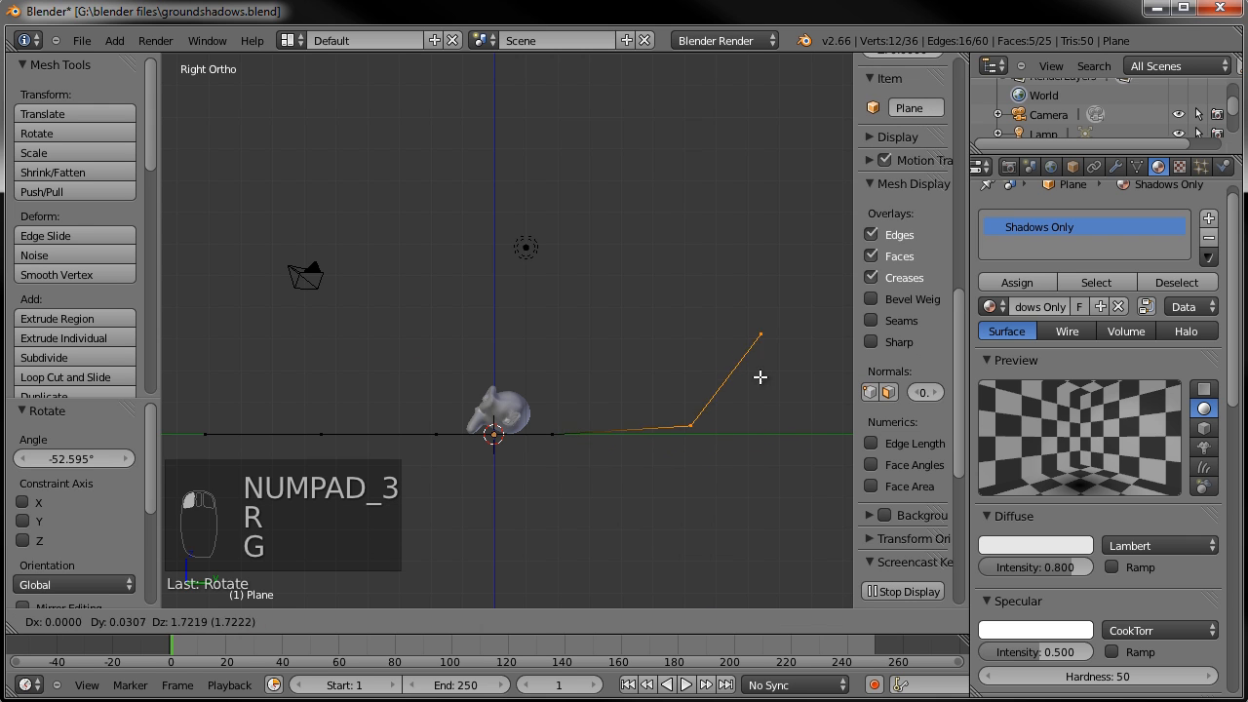
{"action": "left_click", "coordinate": [750, 282]}
- Move only the outermost vertex row about -0.92 along Y and 1.48 along Z to steepen the back wall
{"action": "key", "text": "a"}
{"action": "key", "text": "b"}
{"action": "left_click_drag", "start_coordinate": [702, 300], "coordinate": [701, 301]}
{"action": "key", "text": "g"}
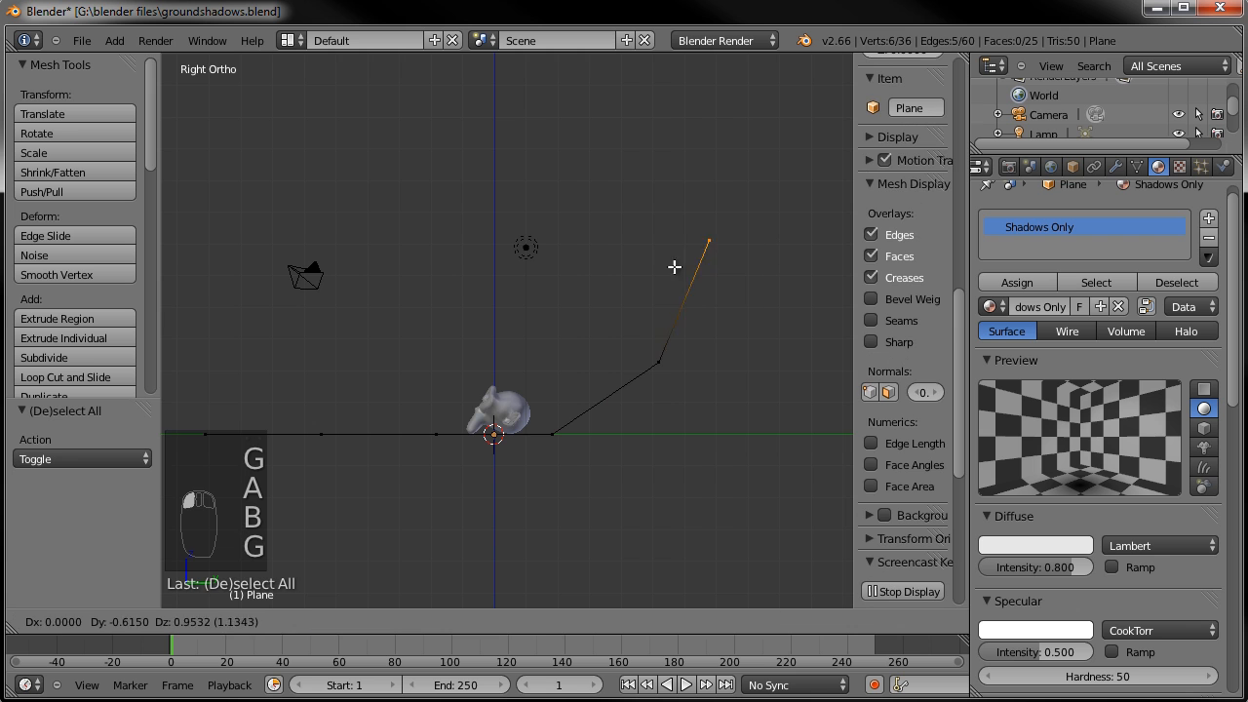
{"action": "left_click", "coordinate": [670, 246]}
{"action": "middle_click_drag", "start_coordinate": [516, 433], "coordinate": [581, 443]}
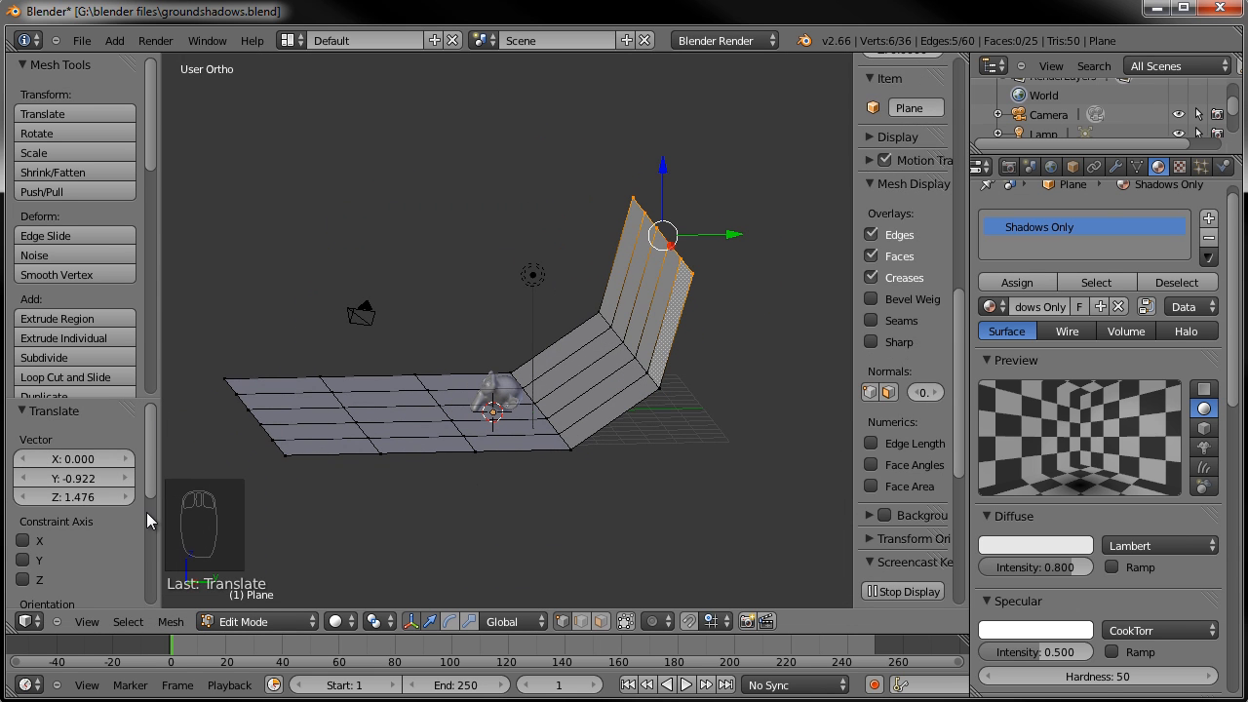
- Shade the bent plane smooth and add a Subdivision Surface modifier to it
{"action": "key", "text": "Tab"}
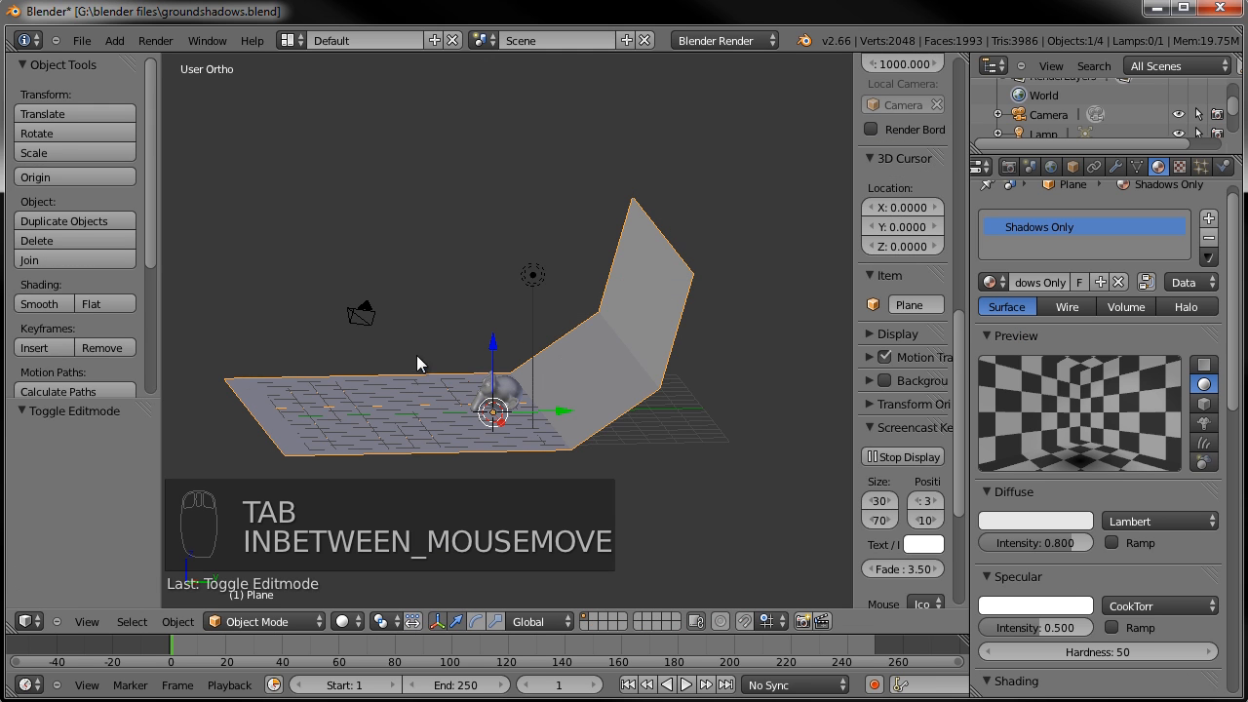
{"action": "left_click", "coordinate": [36, 302]}
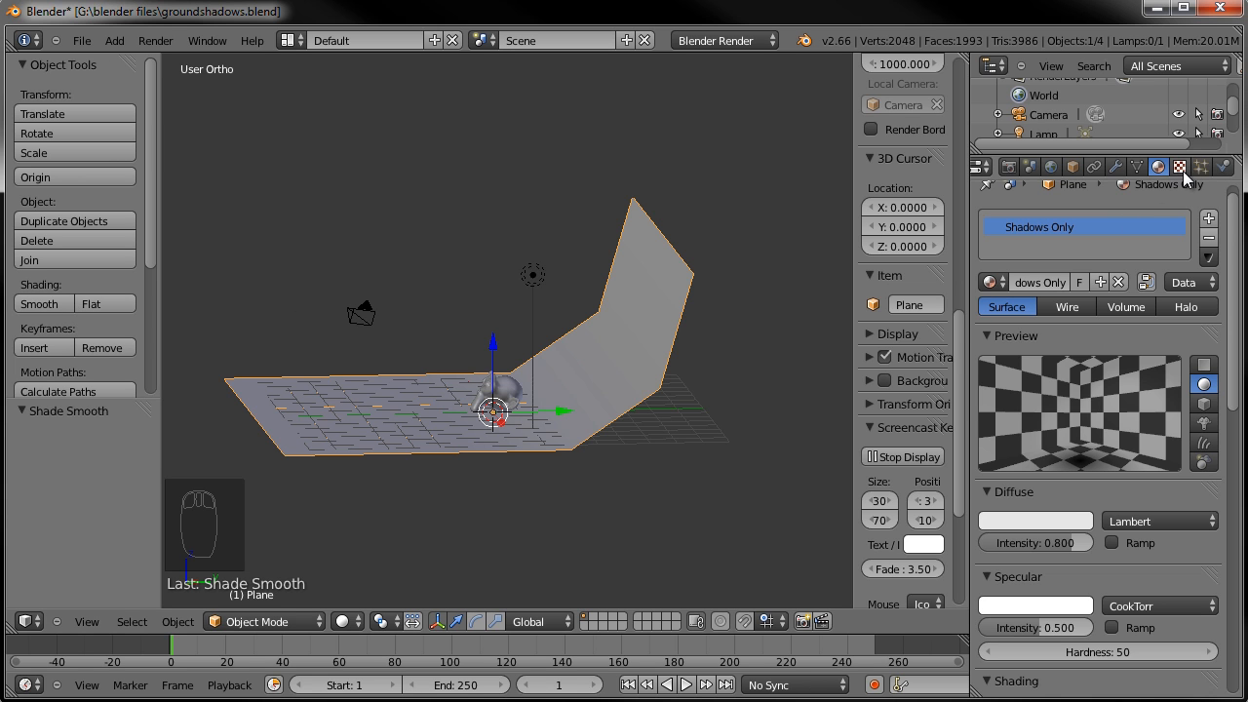
{"action": "left_click", "coordinate": [1117, 166]}
{"action": "left_click", "coordinate": [1036, 234]}
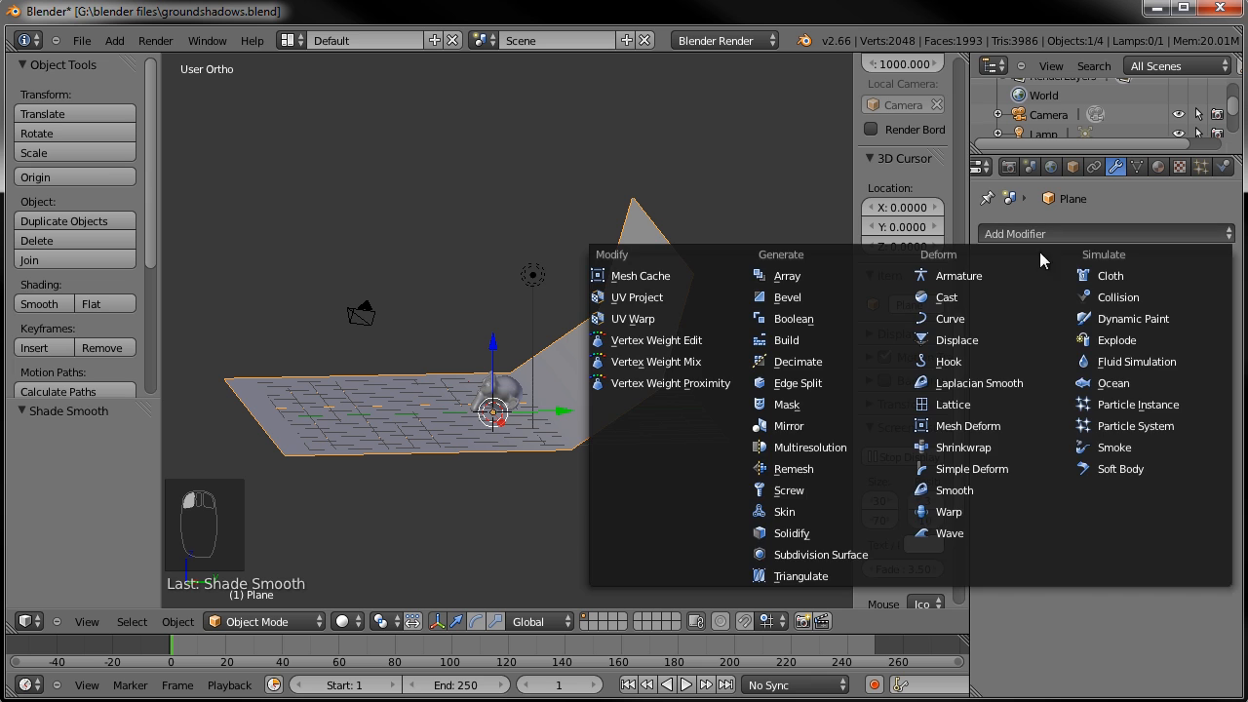
{"action": "left_click", "coordinate": [828, 554]}
- Move the curved plane about 2.68 along Y and view the scene through the camera
{"action": "key", "text": "g"}
{"action": "key", "text": "y"}
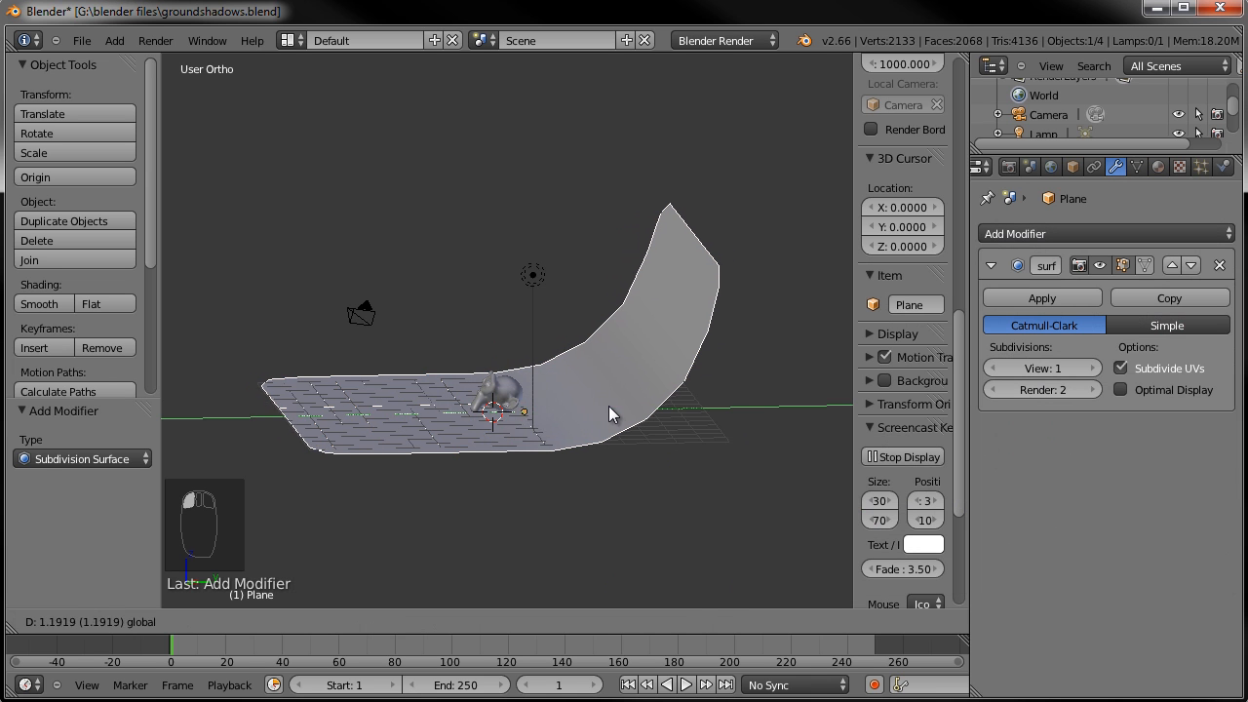
{"action": "left_click", "coordinate": [611, 406]}
{"action": "middle_click_drag", "start_coordinate": [616, 407], "coordinate": [698, 432]}
{"action": "key", "text": "KP_0"}
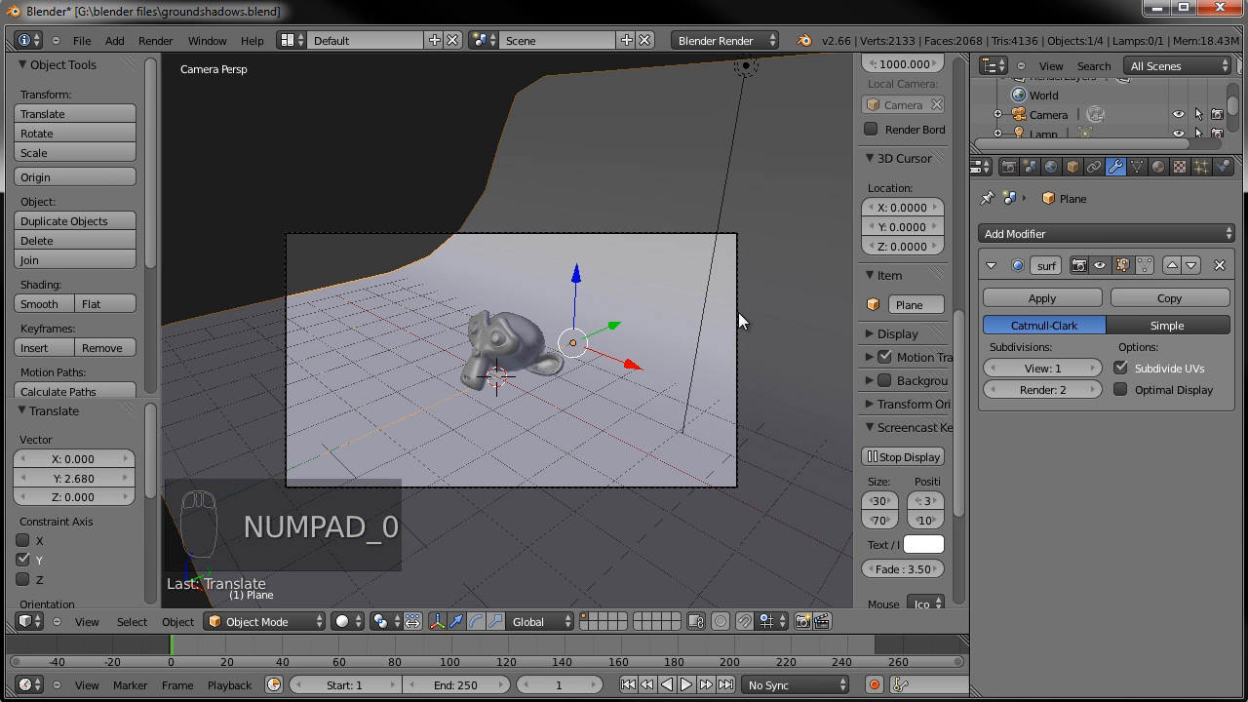
- Rotate the curved plane 46.752° about Z and move it about -3.367 along X and 1.098 along Y to face the camera
{"action": "key", "text": "r"}
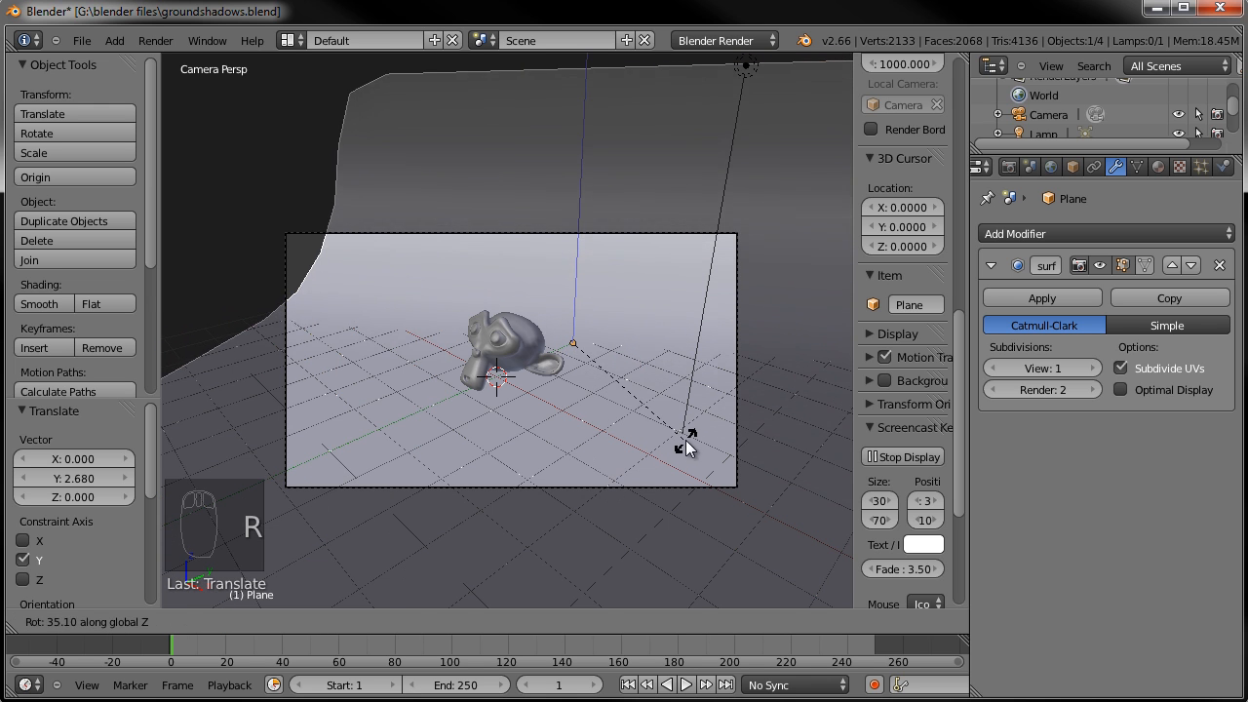
{"action": "left_click", "coordinate": [714, 414]}
{"action": "key", "text": "g"}
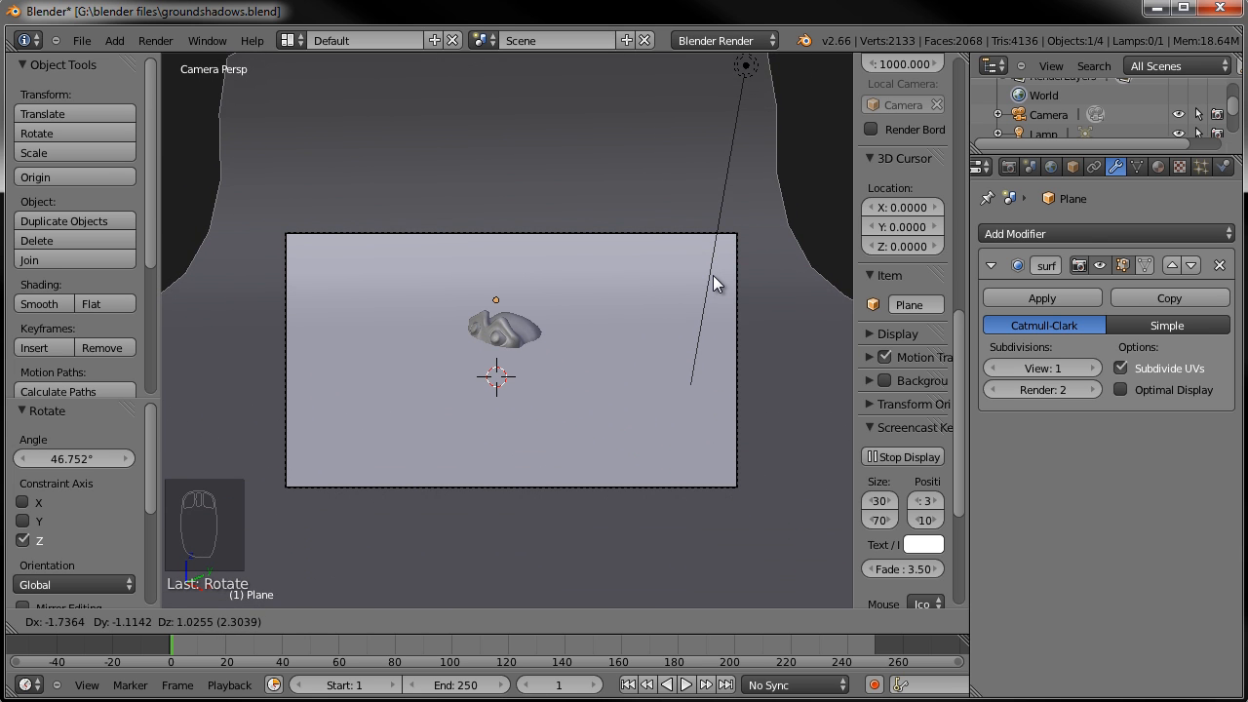
{"action": "key", "text": "z"}
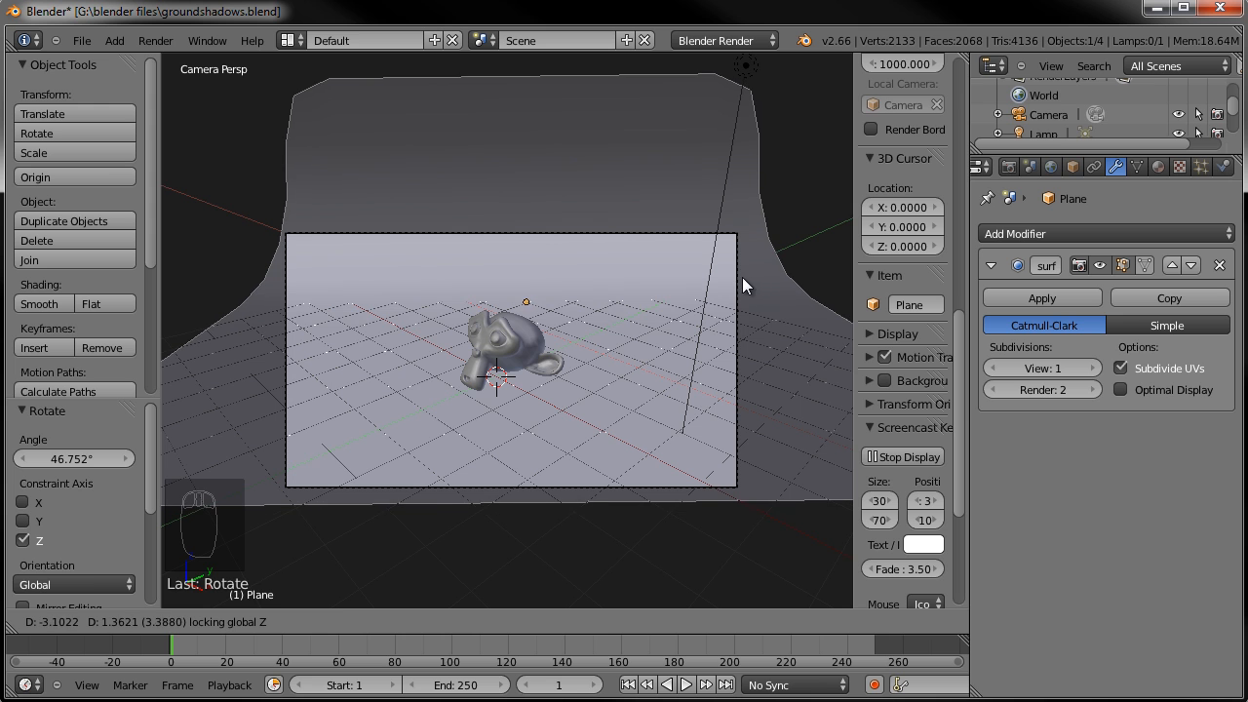
{"action": "left_click", "coordinate": [726, 288]}
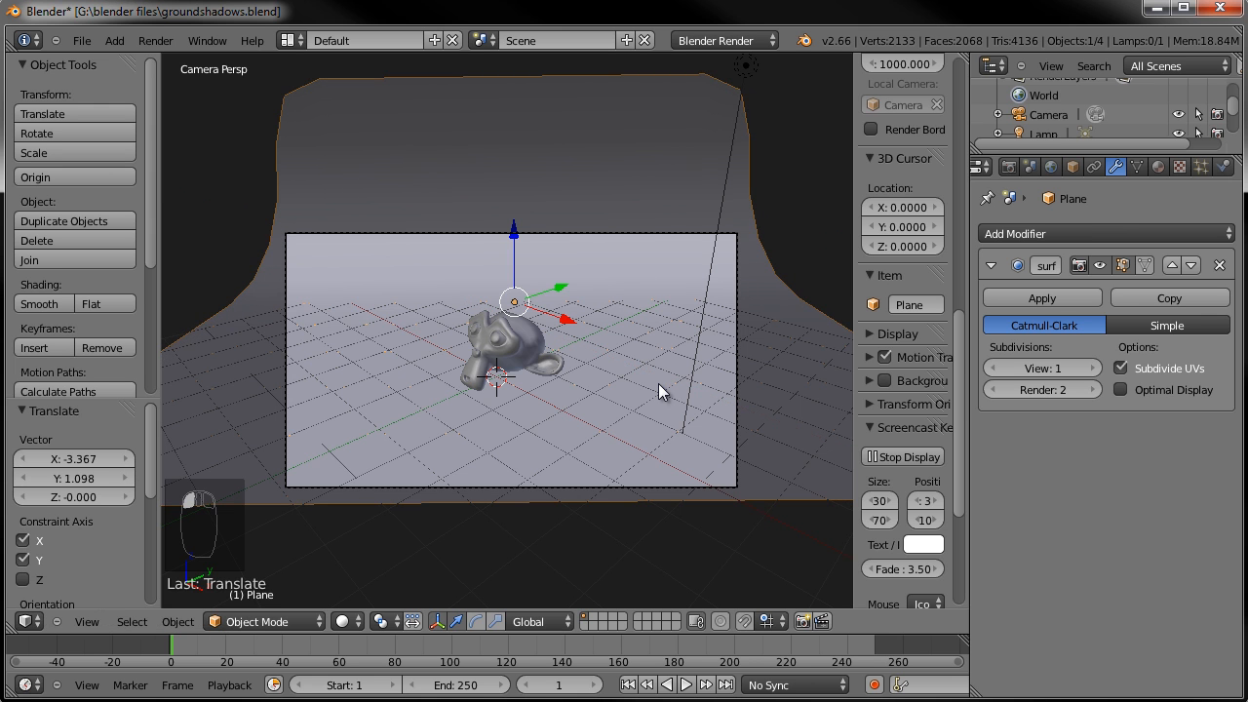
- Render the scene to inspect the monkey's shadow on the repositioned backdrop, and return to the 3D view
{"action": "key", "text": "F12"}
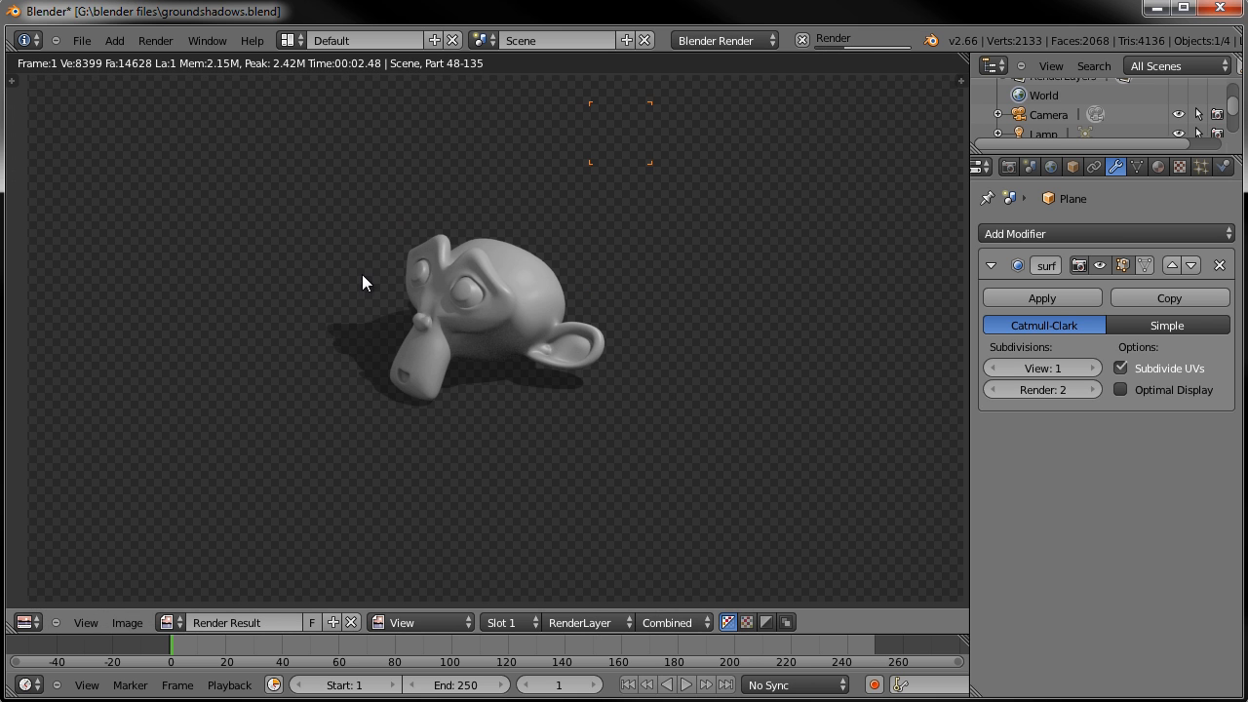
{"action": "scroll", "coordinate": [603, 275], "scroll_direction": "down", "scroll_amount": 2}
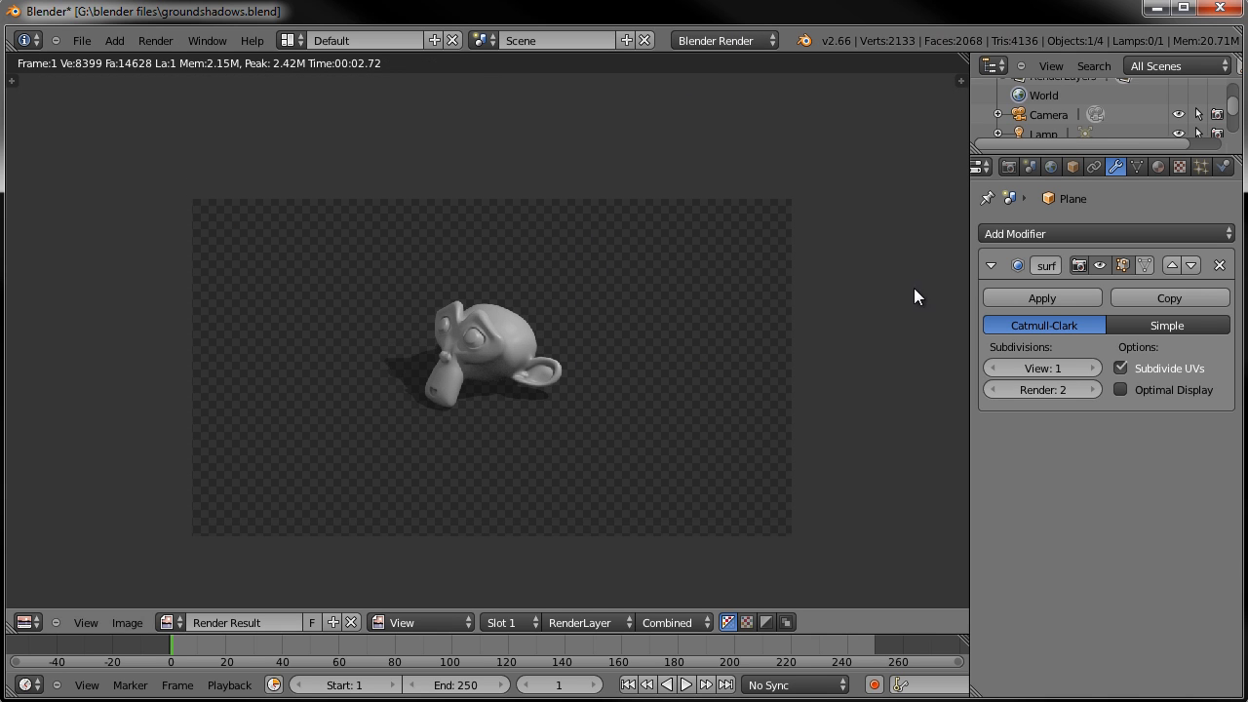
{"action": "key", "text": "Escape"}
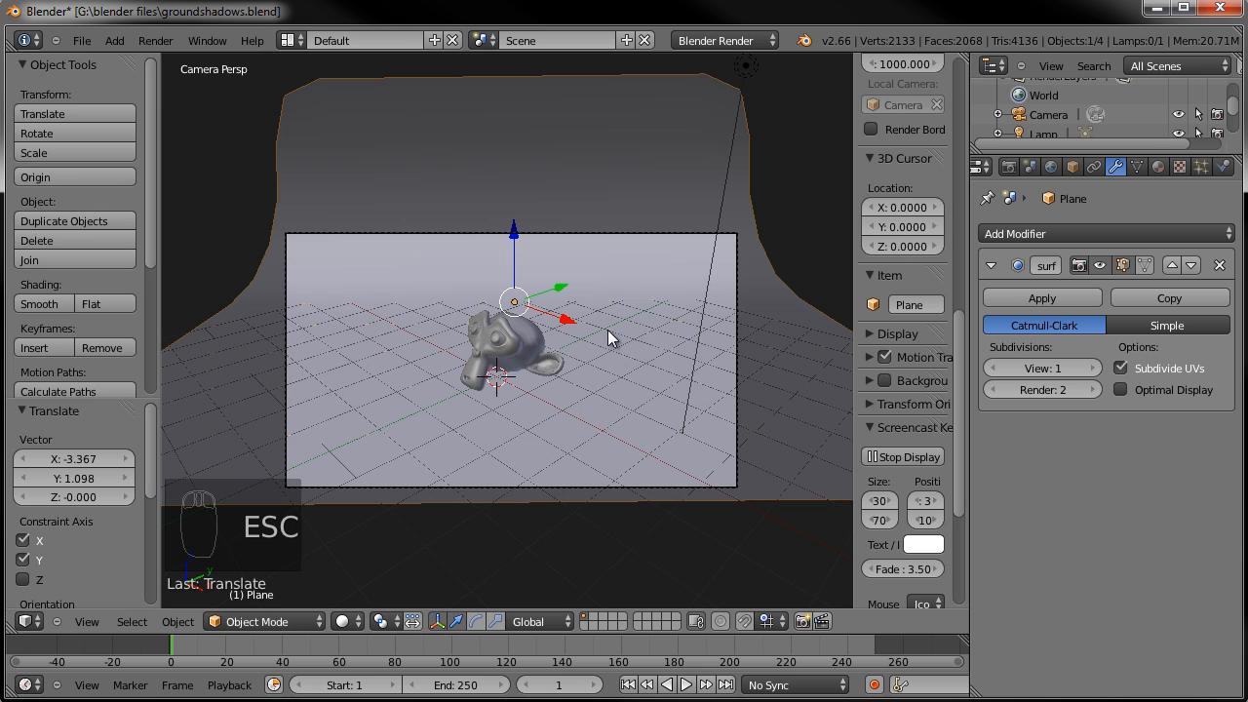
- Give the Shadows Only material a fake user and remove its material slot from the plane
{"action": "left_click", "coordinate": [1158, 167]}
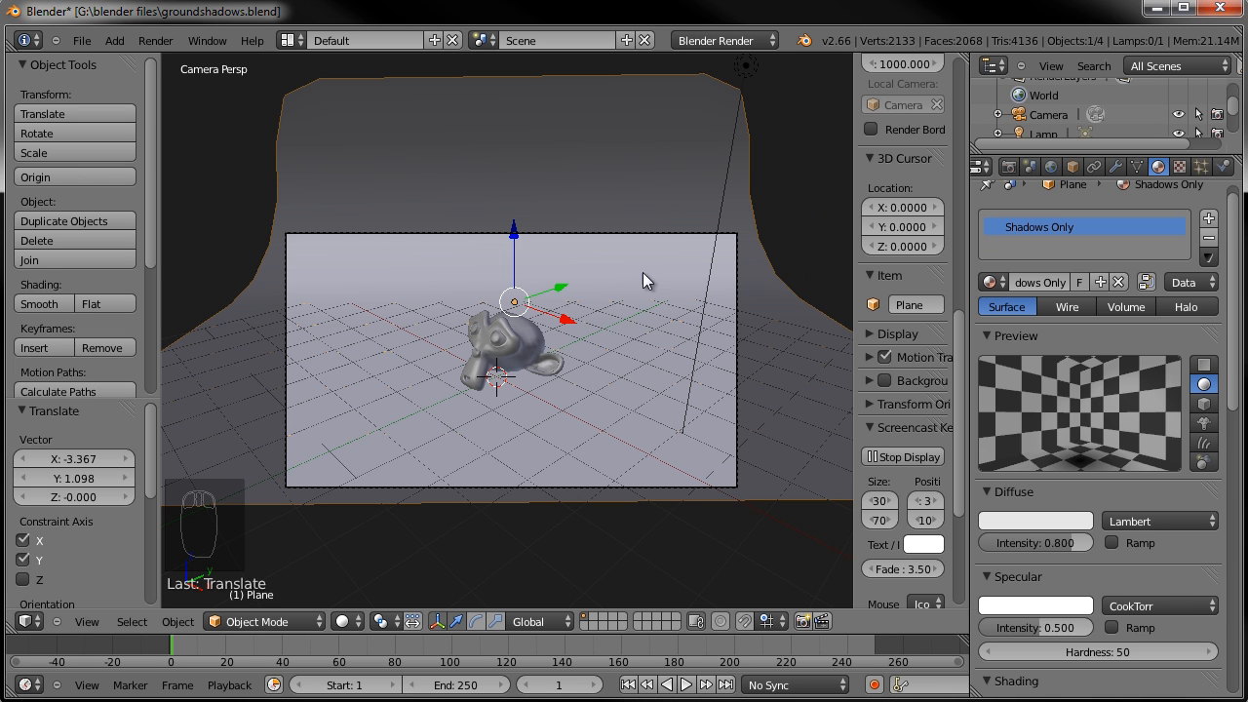
{"action": "left_click", "coordinate": [1083, 281]}
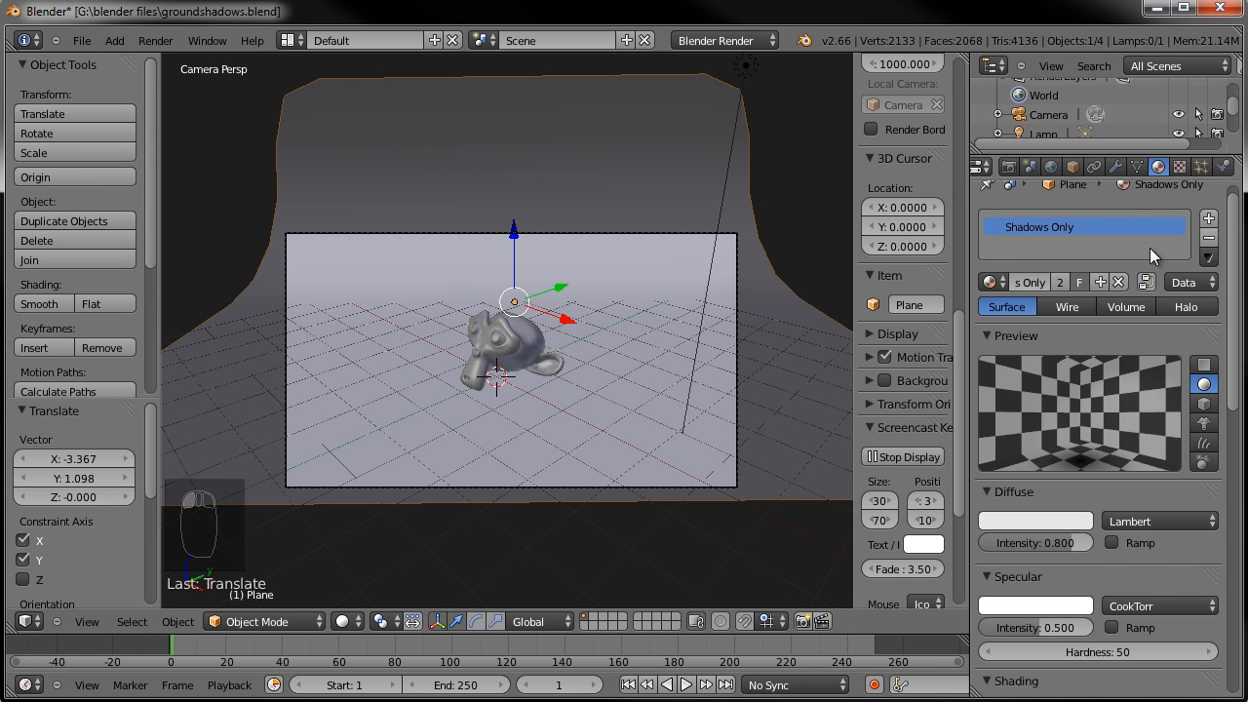
{"action": "left_click", "coordinate": [1209, 237]}
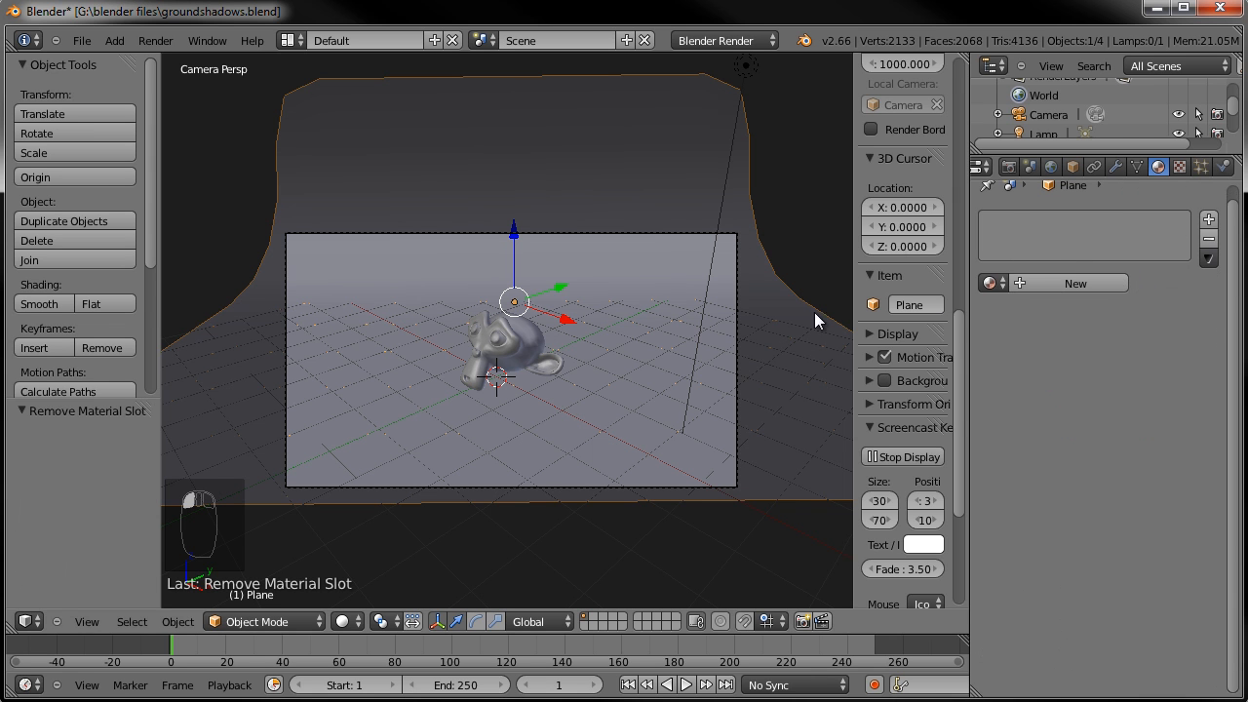
- Look through the available materials without assigning one, and test-render the plane without a material
{"action": "left_click", "coordinate": [990, 282]}
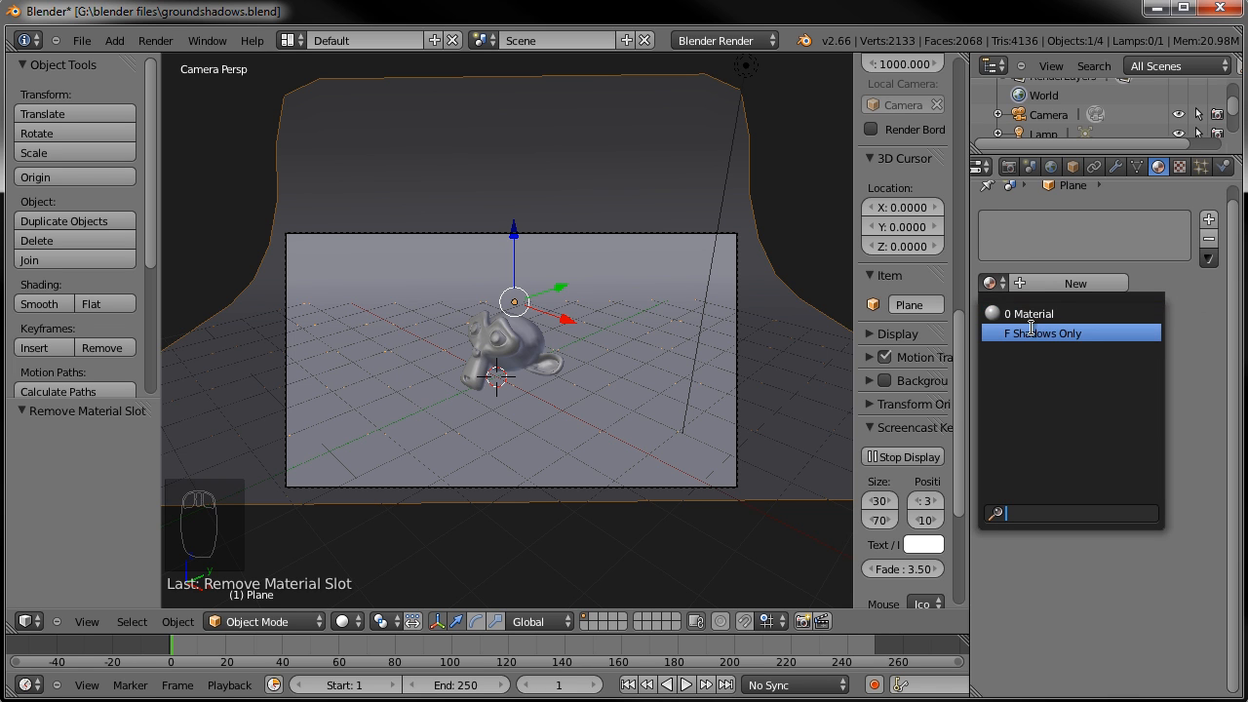
{"action": "left_click", "coordinate": [848, 228]}
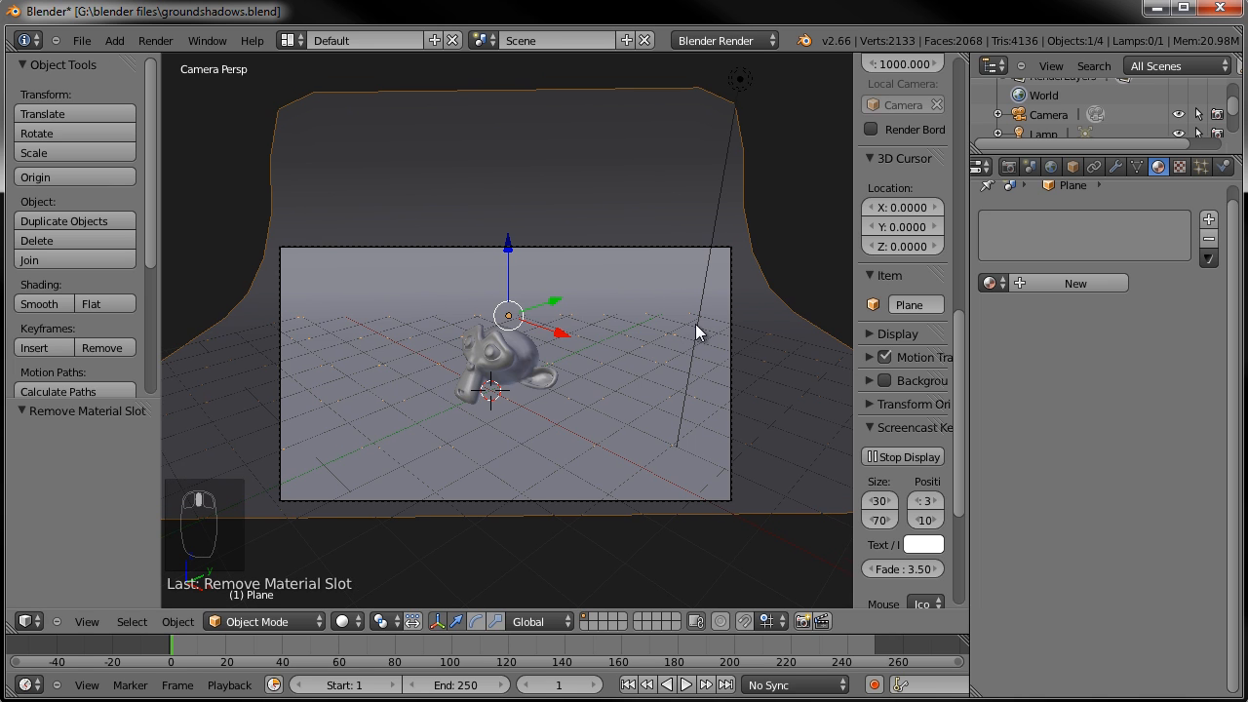
{"action": "key", "text": "F12"}
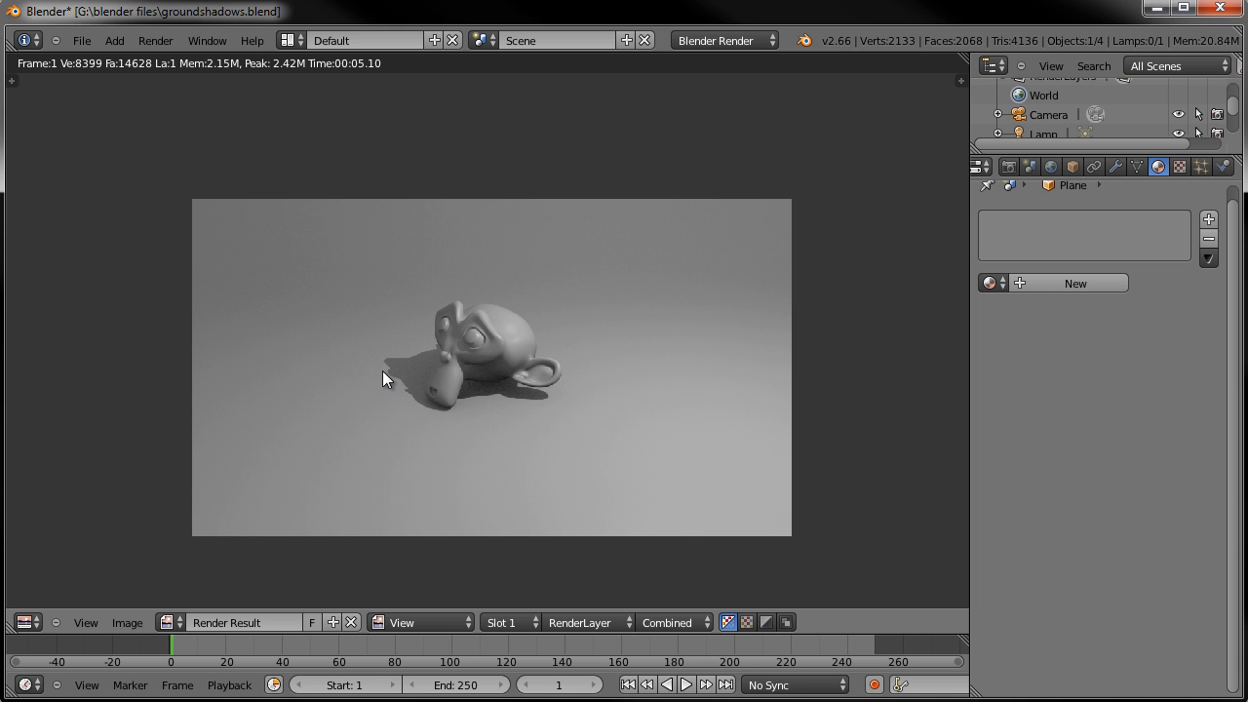
{"action": "key", "text": "Escape"}
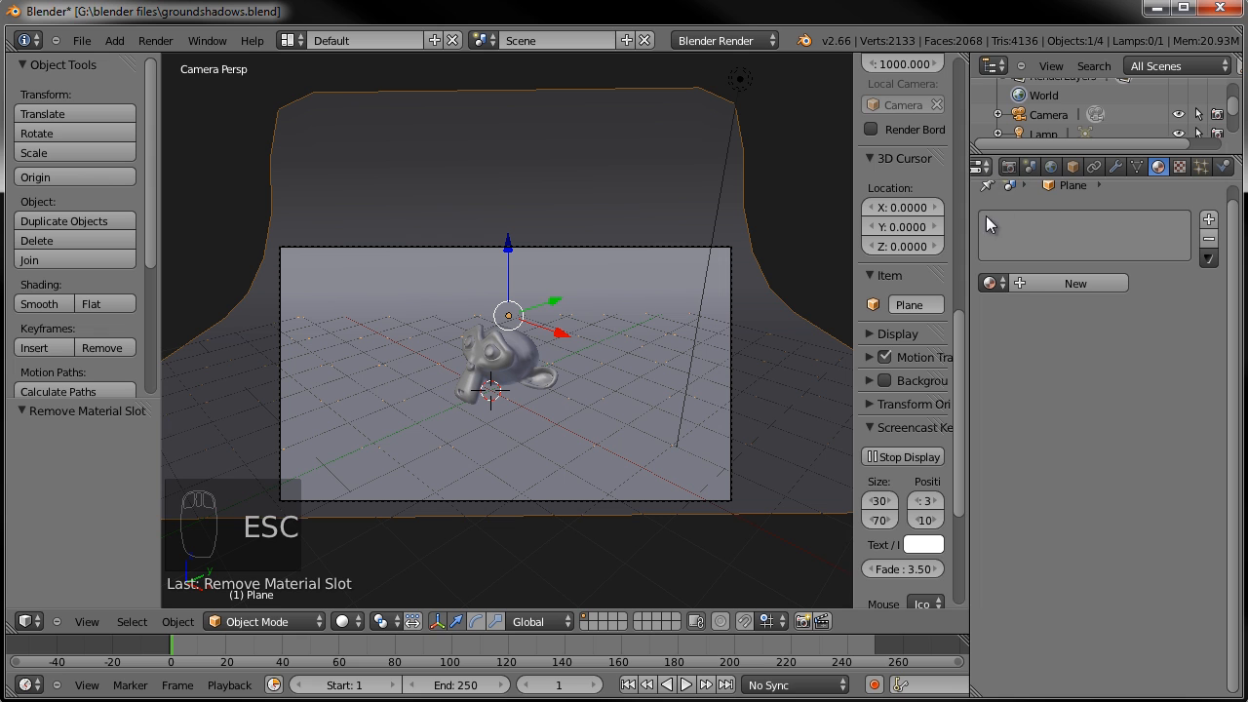
- Rename the existing render layer to Monkey Head in the scene's render settings
{"action": "left_click", "coordinate": [1010, 169]}
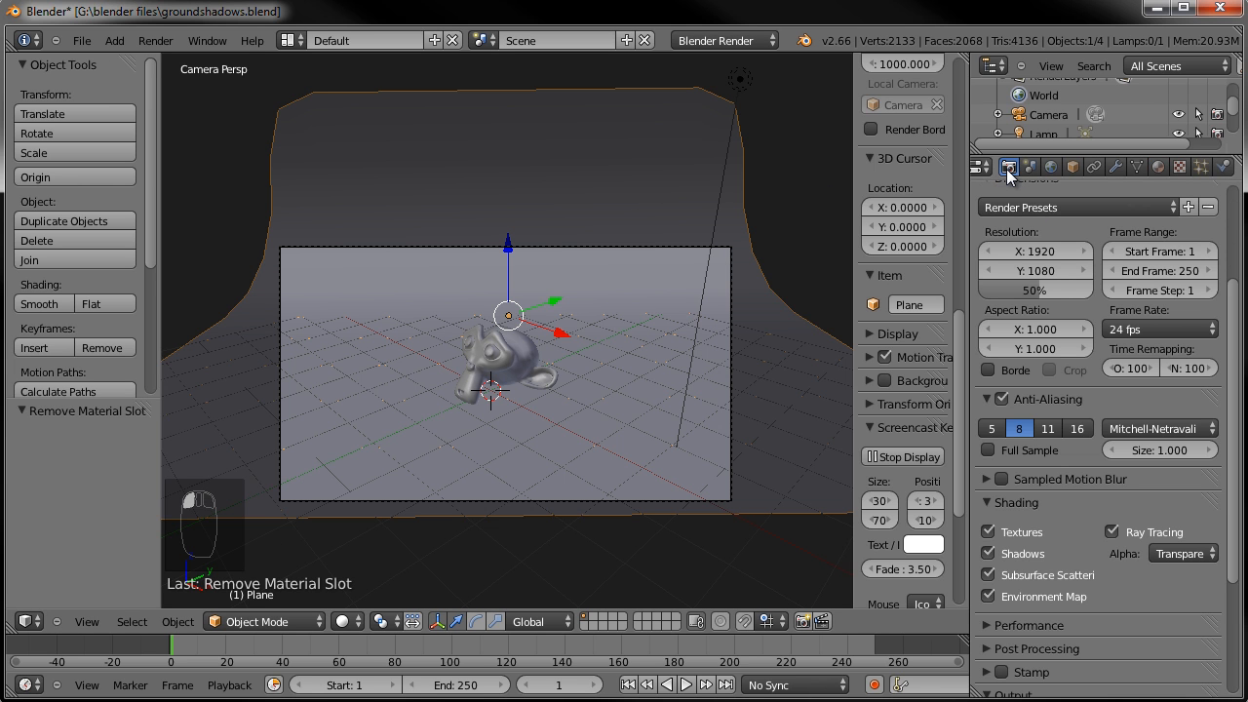
{"action": "scroll", "coordinate": [1034, 368], "scroll_direction": "down", "scroll_amount": 3}
{"action": "scroll", "coordinate": [1034, 362], "scroll_direction": "down", "scroll_amount": 2}
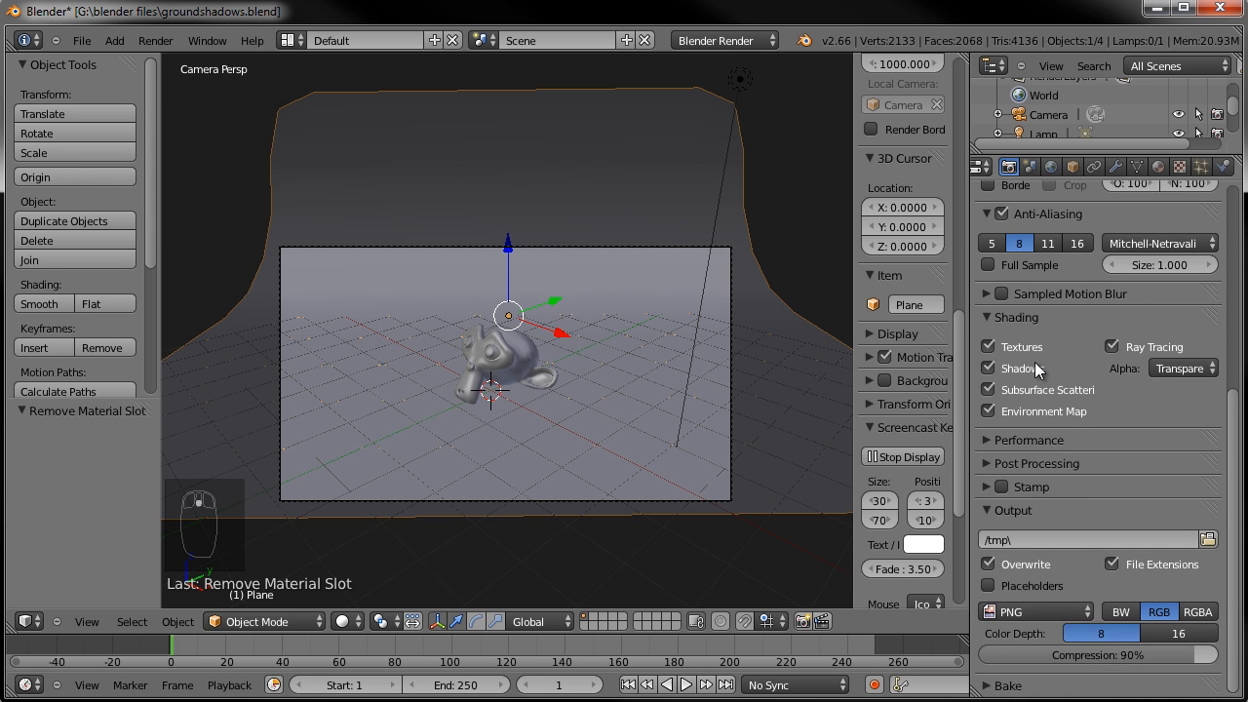
{"action": "scroll", "coordinate": [1035, 357], "scroll_direction": "up", "scroll_amount": 9}
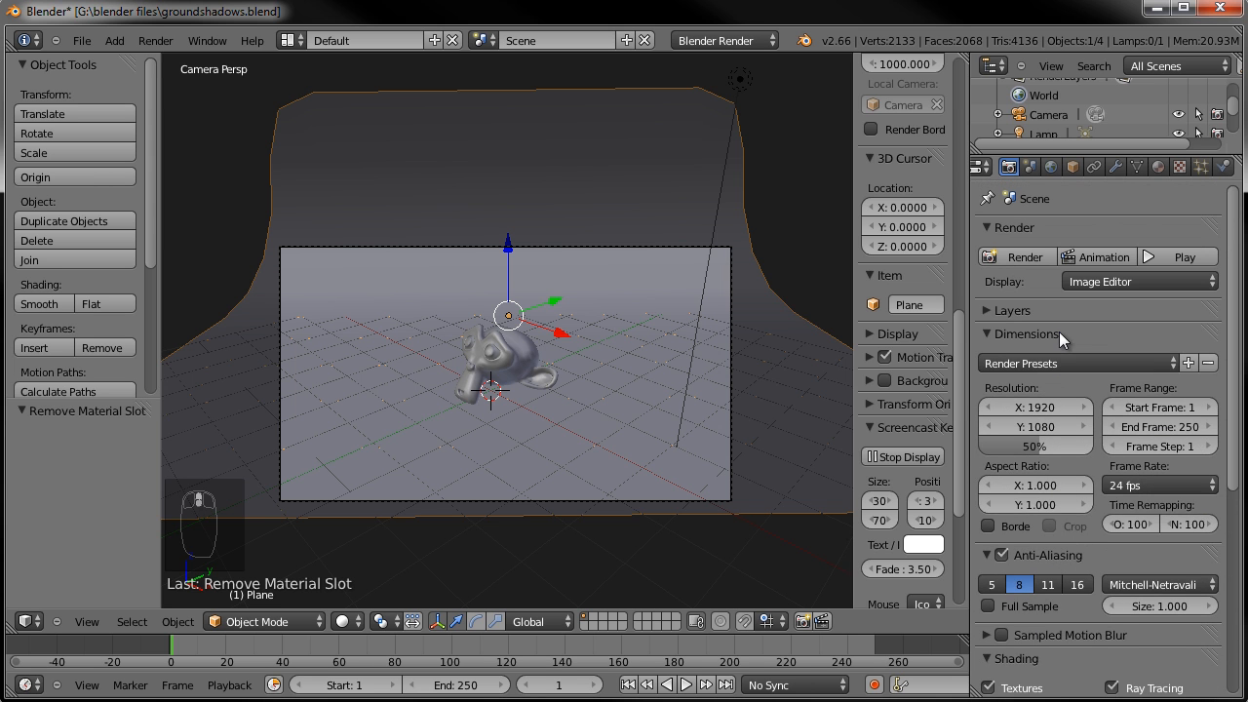
{"action": "left_click", "coordinate": [1025, 310]}
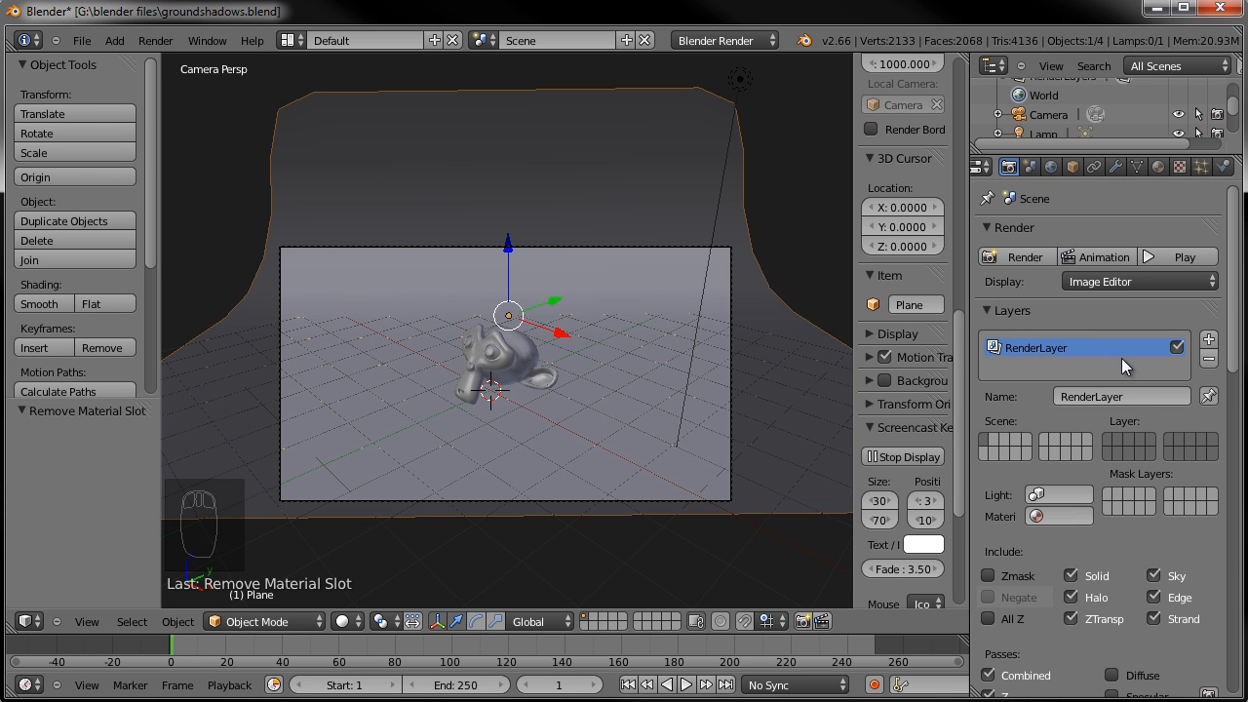
{"action": "left_click", "coordinate": [1159, 399]}
{"action": "type", "text": "Monkey Head"}
{"action": "key", "text": "Return"}
- Add a second render layer and name it Shadows
{"action": "left_click", "coordinate": [1208, 341]}
{"action": "left_click", "coordinate": [1118, 396]}
{"action": "type", "text": "Shadows"}
{"action": "key", "text": "Return"}
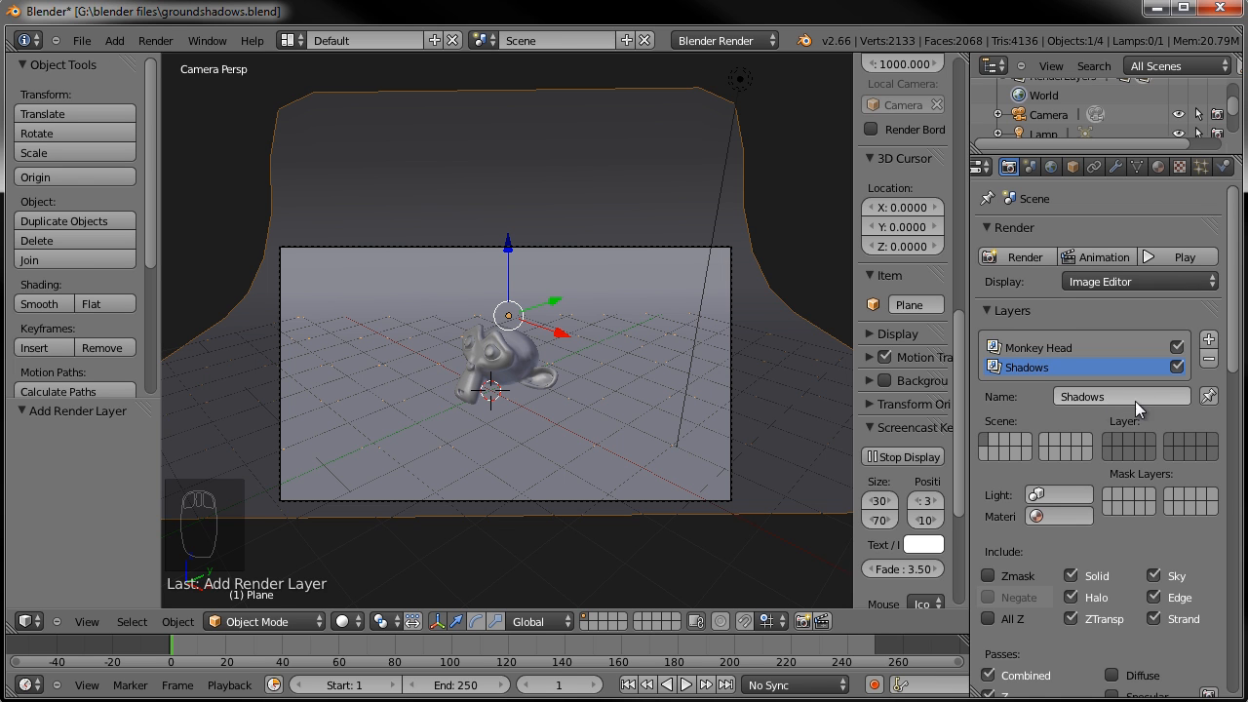
- Enable the Shadow and AO passes for the Shadows render layer
{"action": "scroll", "coordinate": [1103, 412], "scroll_direction": "down", "scroll_amount": 1}
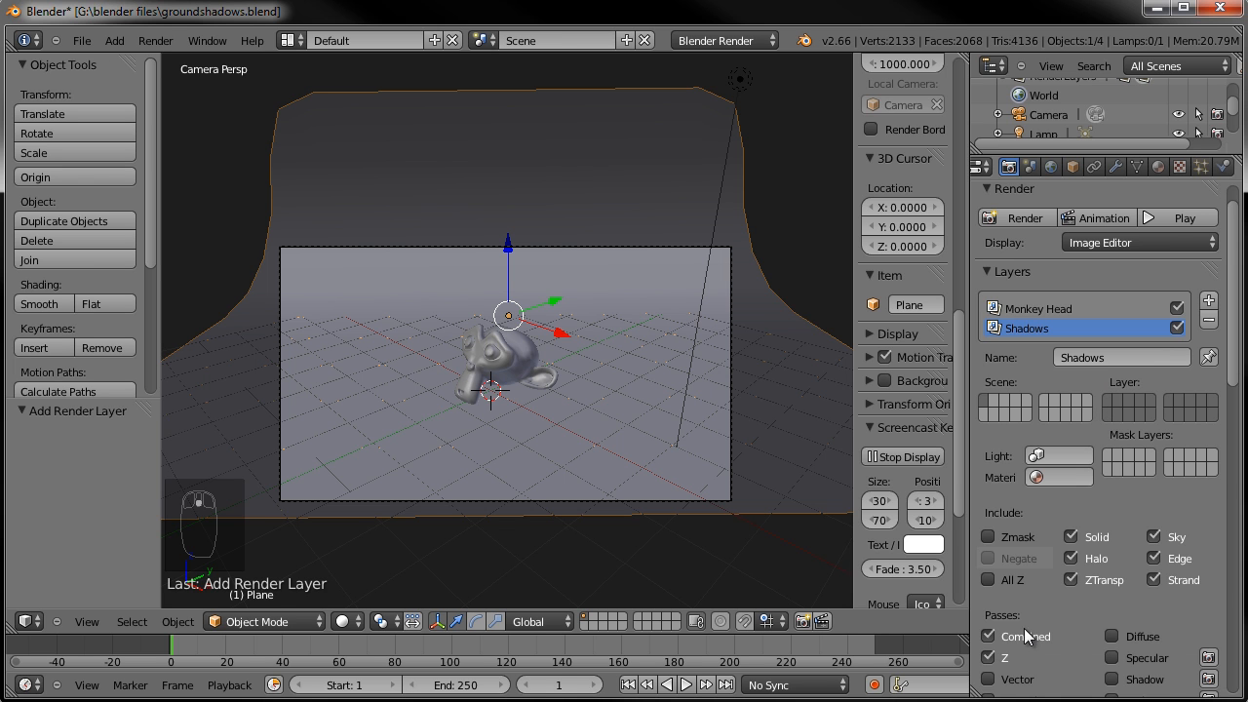
{"action": "scroll", "coordinate": [1023, 633], "scroll_direction": "down", "scroll_amount": 2}
{"action": "scroll", "coordinate": [1033, 624], "scroll_direction": "down", "scroll_amount": 2}
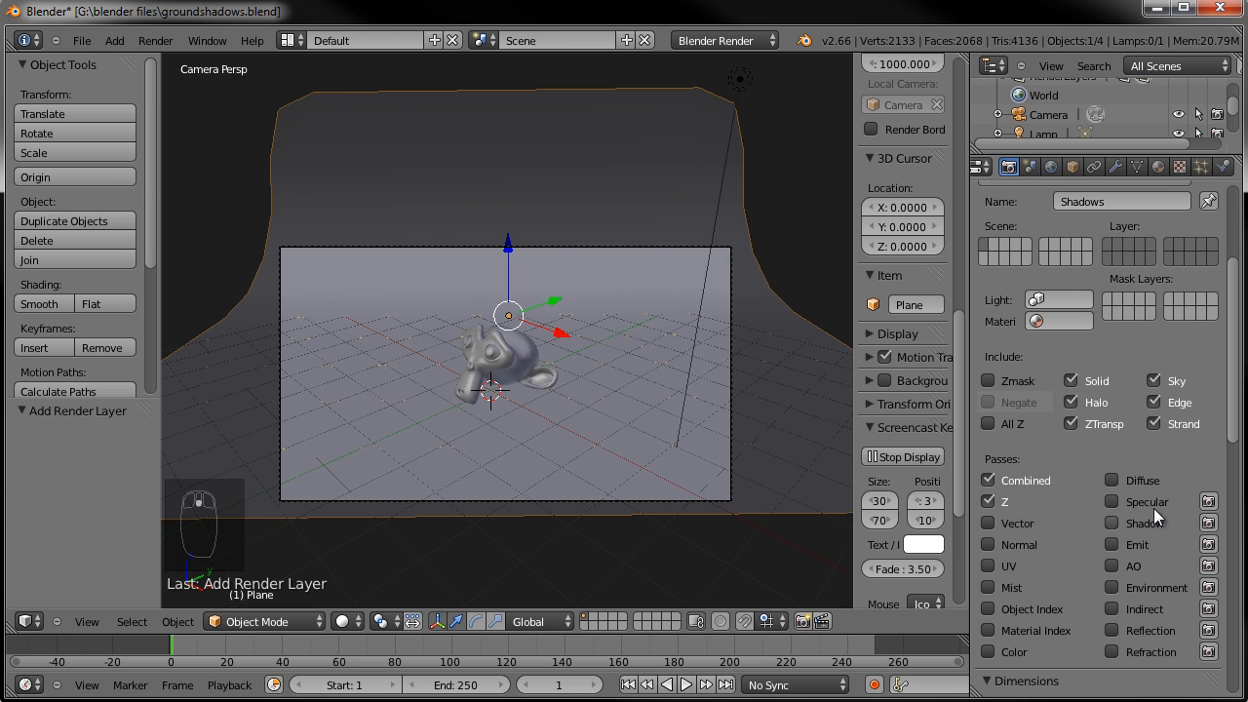
{"action": "left_click", "coordinate": [1112, 524]}
{"action": "left_click", "coordinate": [1112, 566]}
{"action": "scroll", "coordinate": [1066, 542], "scroll_direction": "up", "scroll_amount": 3}
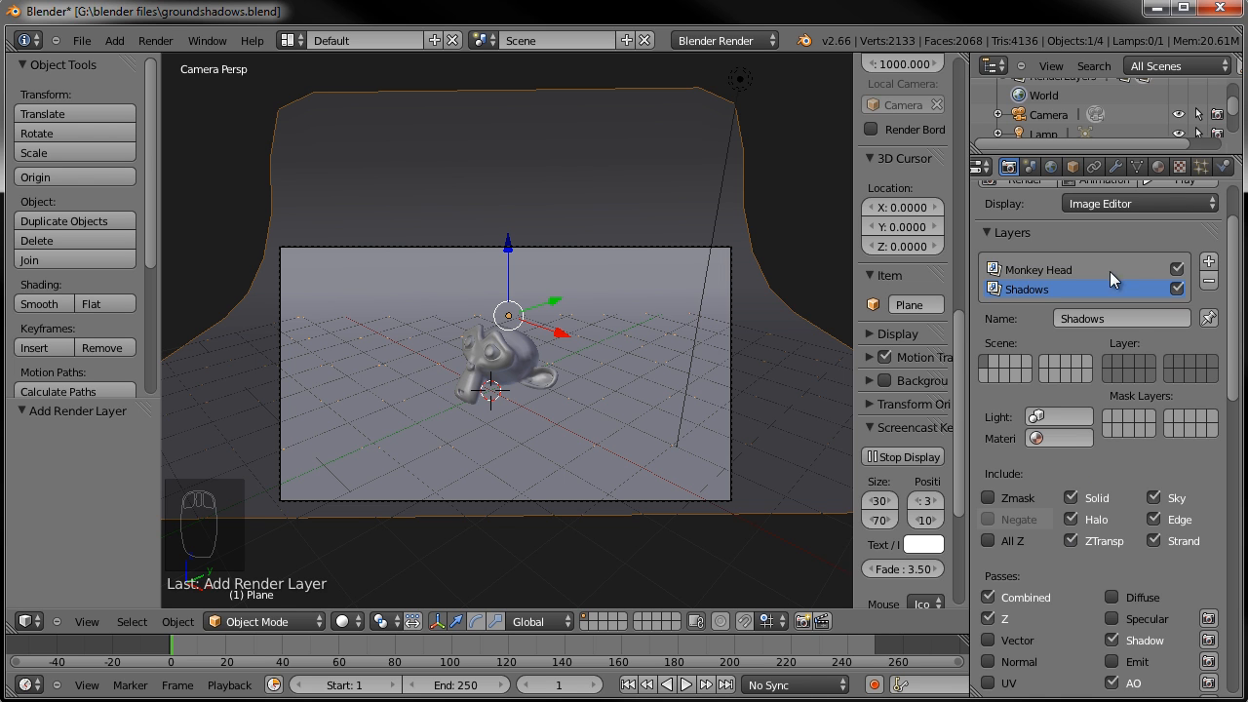
- Compare the enabled passes of the Monkey Head and Shadows render layers, finishing with Shadows active
{"action": "left_click", "coordinate": [1035, 269]}
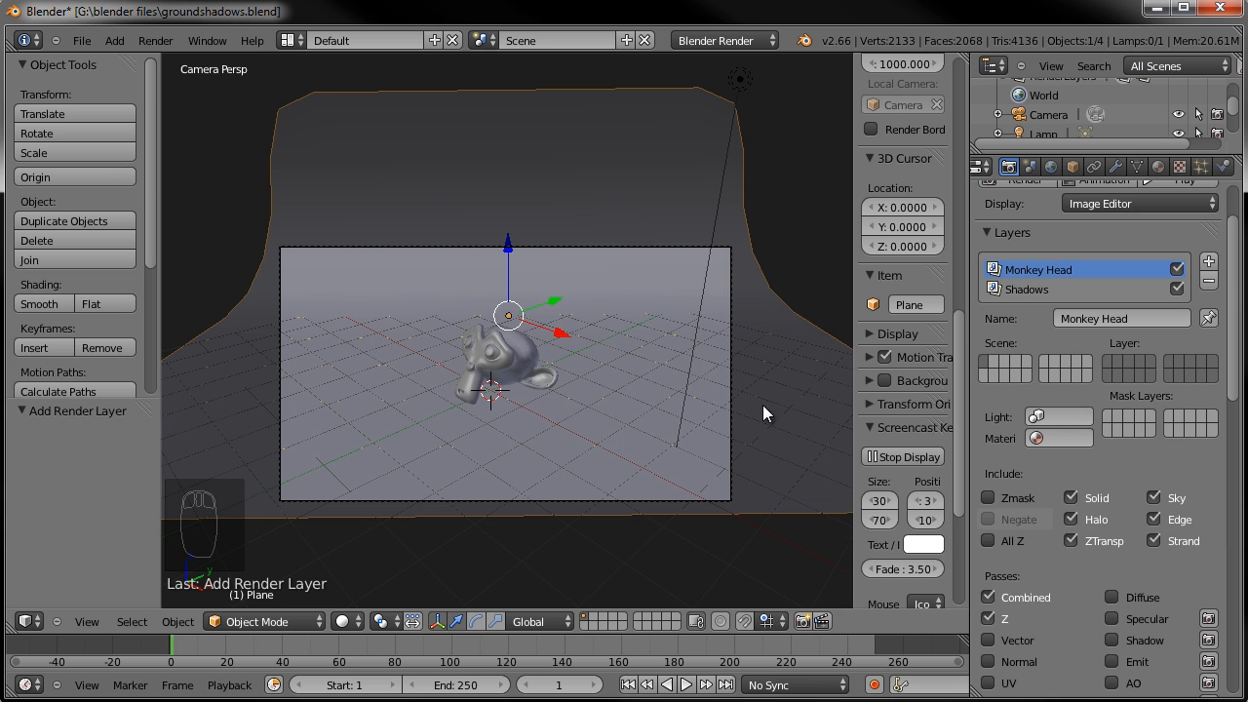
{"action": "scroll", "coordinate": [1124, 449], "scroll_direction": "down", "scroll_amount": 2}
{"action": "left_click", "coordinate": [1033, 211]}
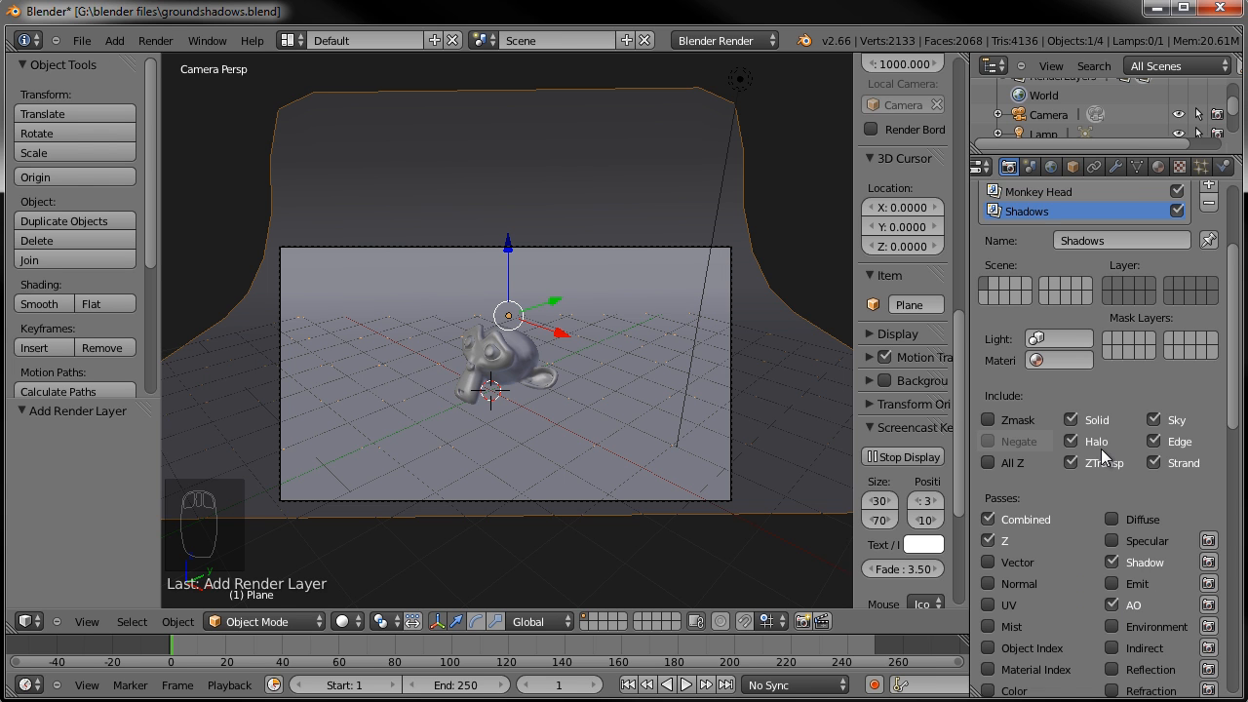
{"action": "scroll", "coordinate": [1100, 449], "scroll_direction": "up", "scroll_amount": 3}
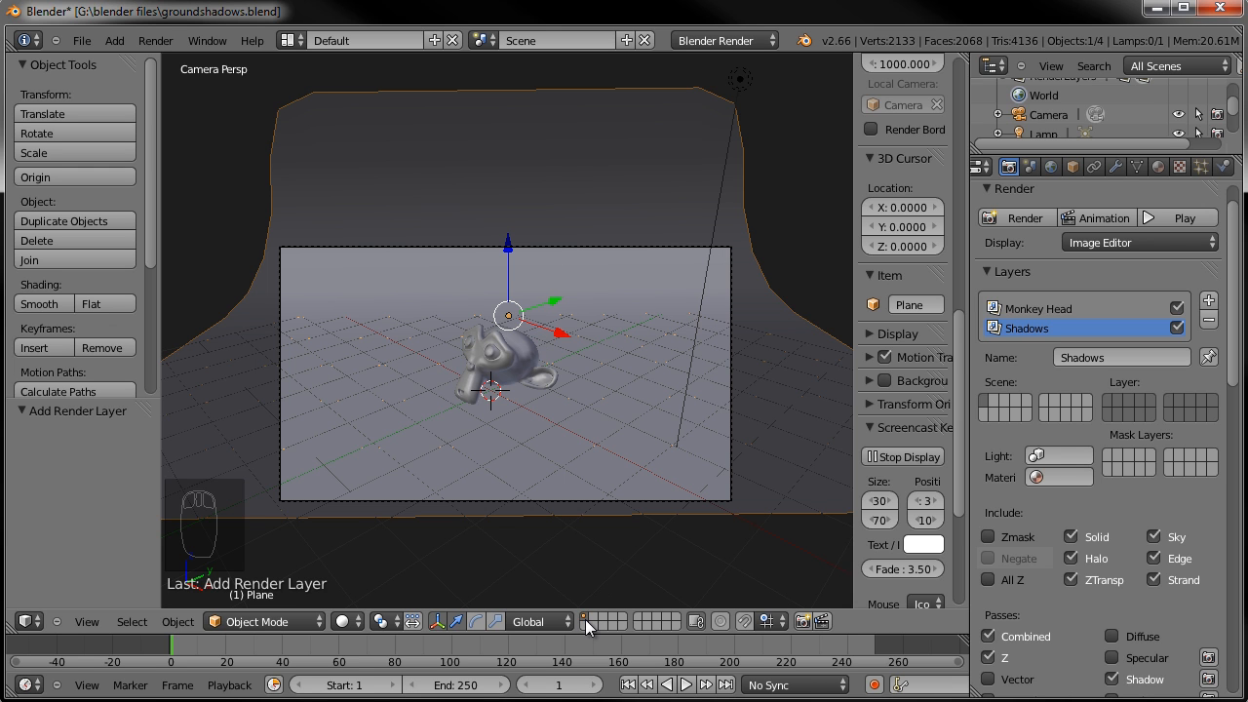
- Move the curved plane to scene layer 11 and show that layer together with the monkey's layer
{"action": "right_click", "coordinate": [609, 386]}
{"action": "key", "text": "m"}
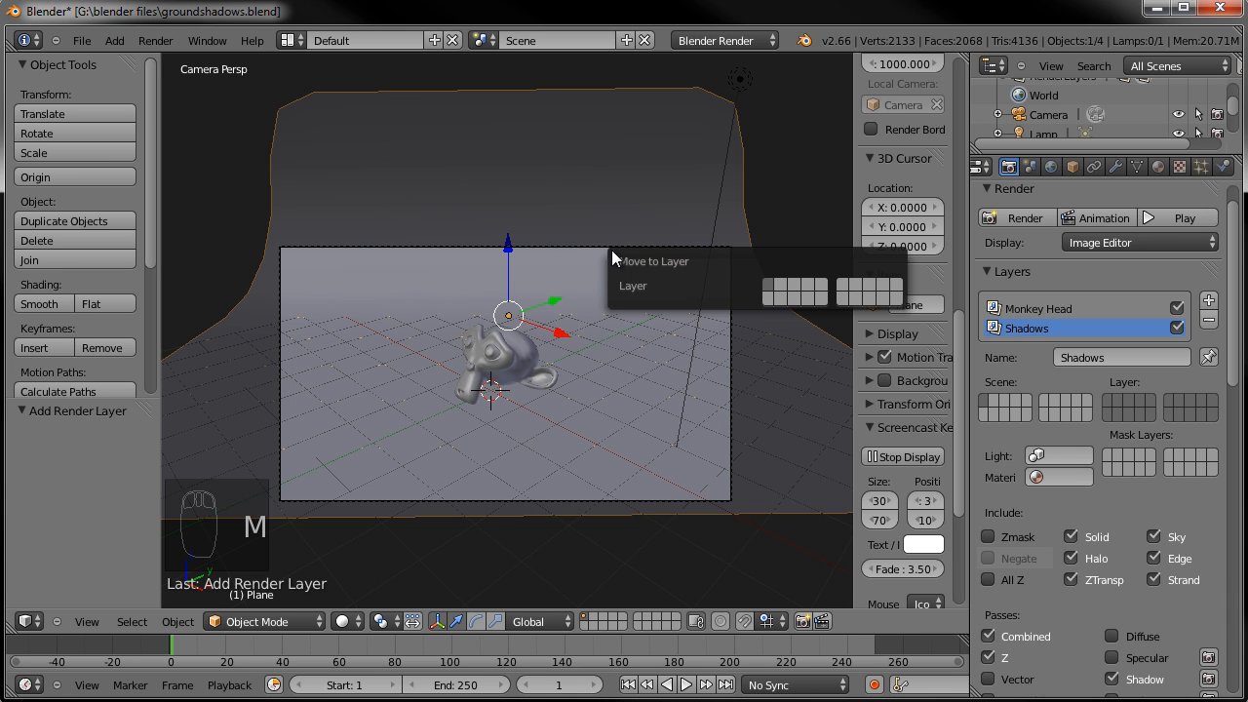
{"action": "left_click", "coordinate": [765, 303]}
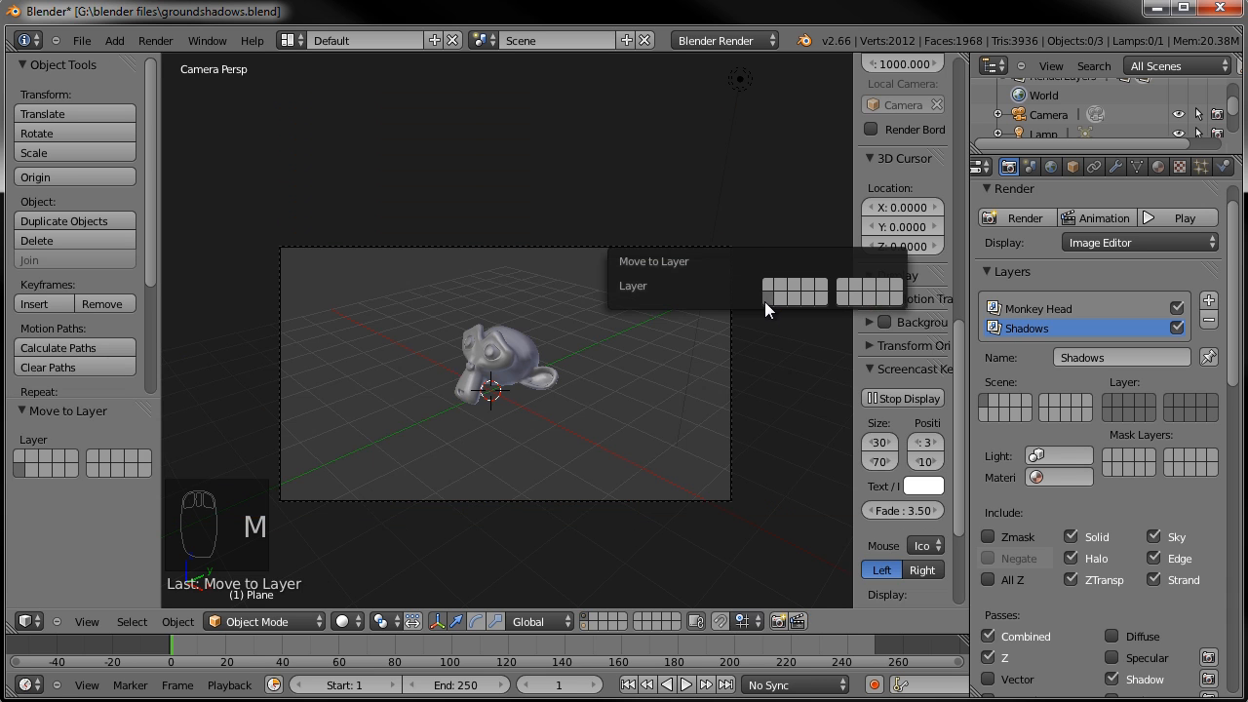
{"action": "left_click", "coordinate": [585, 628], "text": "shift"}
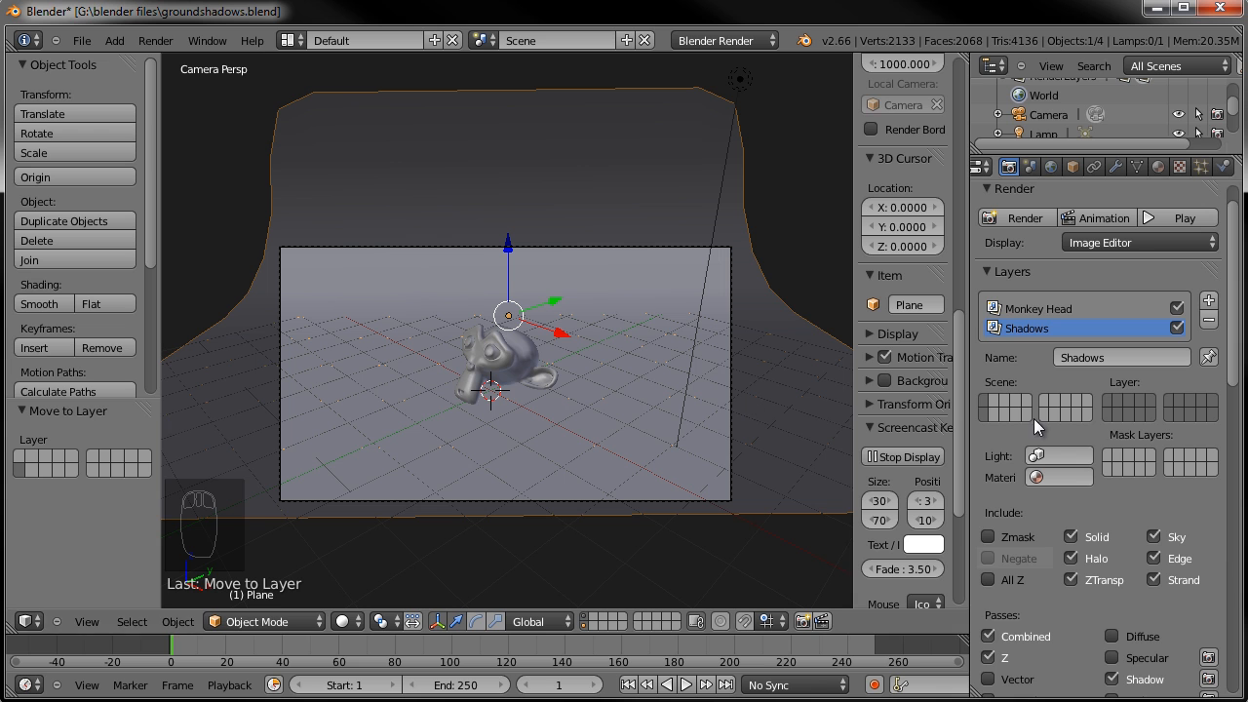
- Restrict both the Monkey Head and Shadows render layers to the first layer
{"action": "left_click", "coordinate": [1042, 310]}
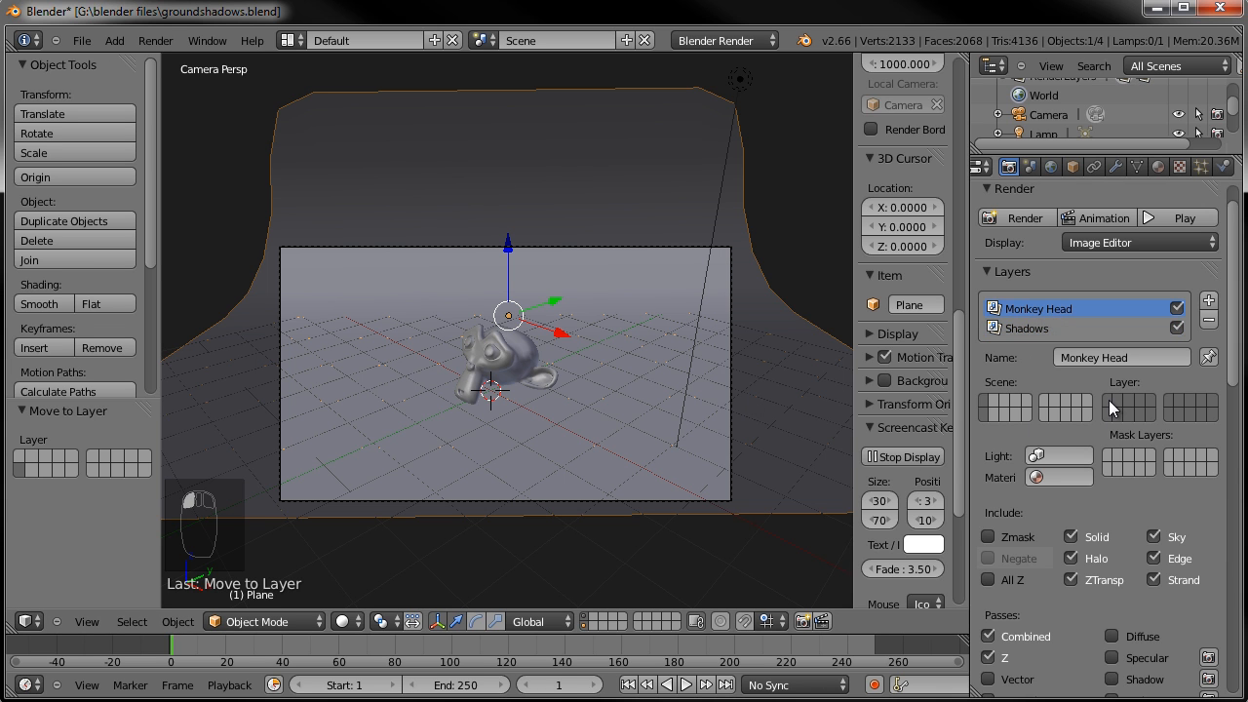
{"action": "left_click", "coordinate": [1109, 400]}
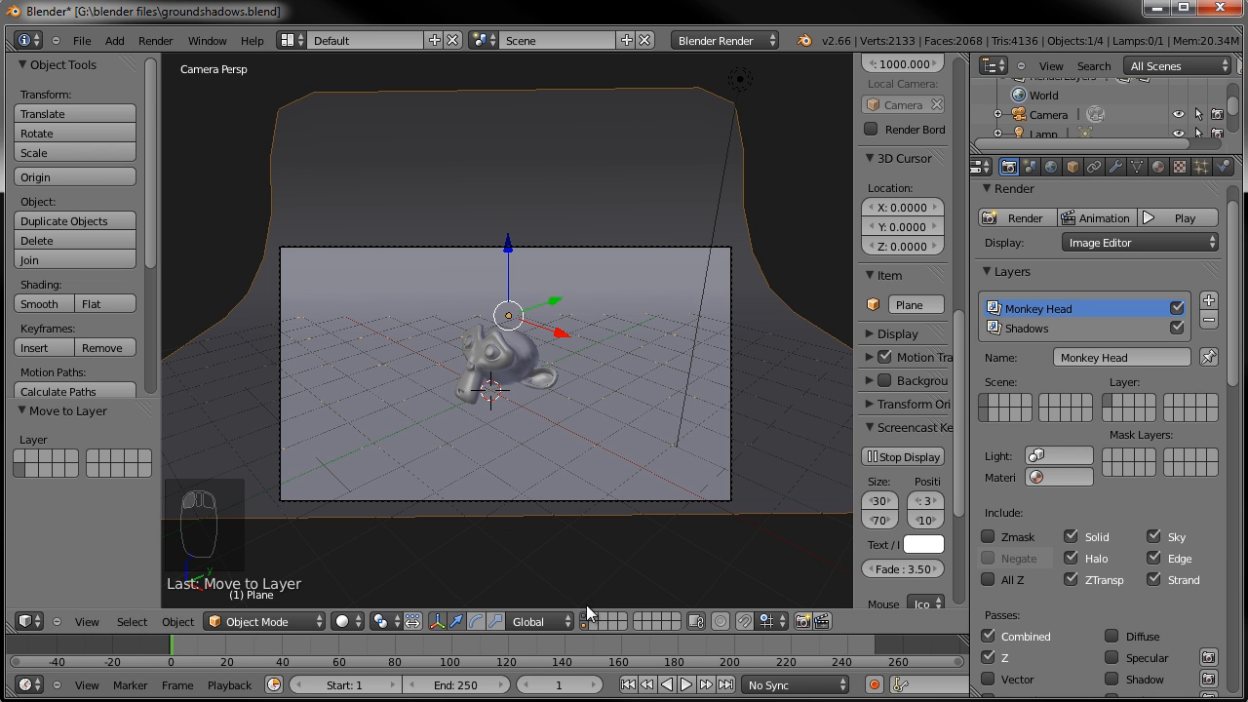
{"action": "left_click", "coordinate": [1043, 327]}
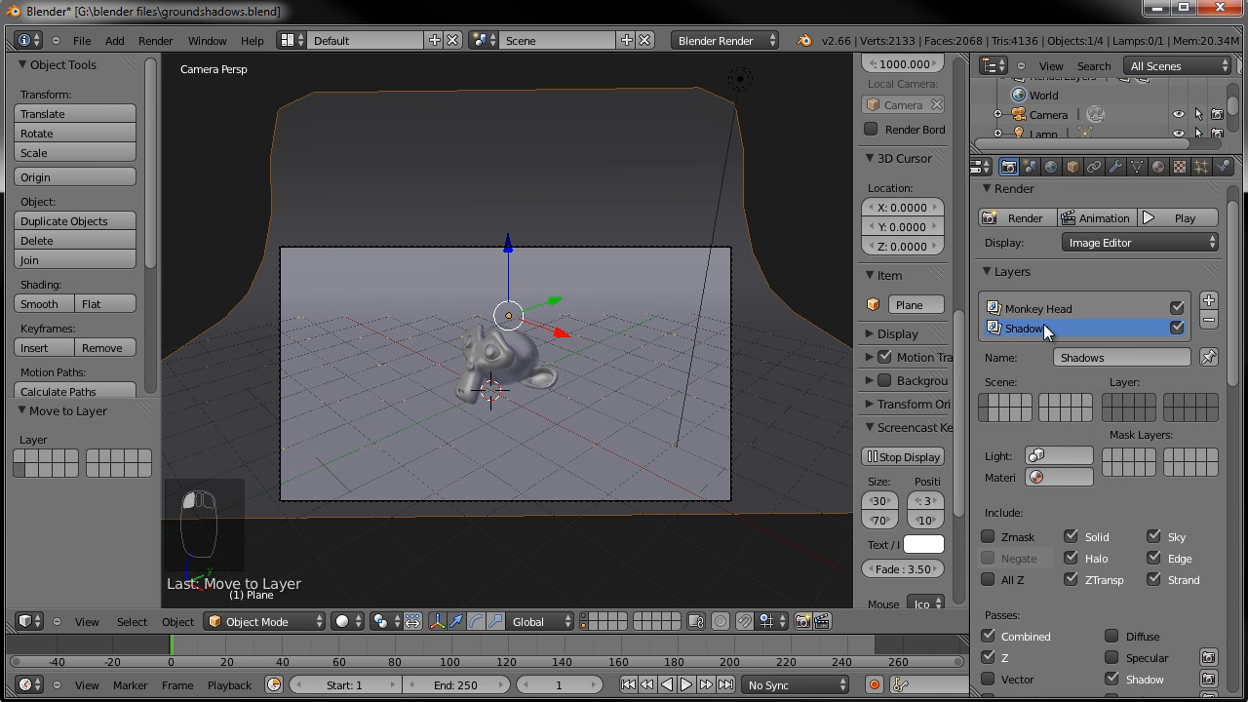
{"action": "left_click", "coordinate": [1109, 401]}
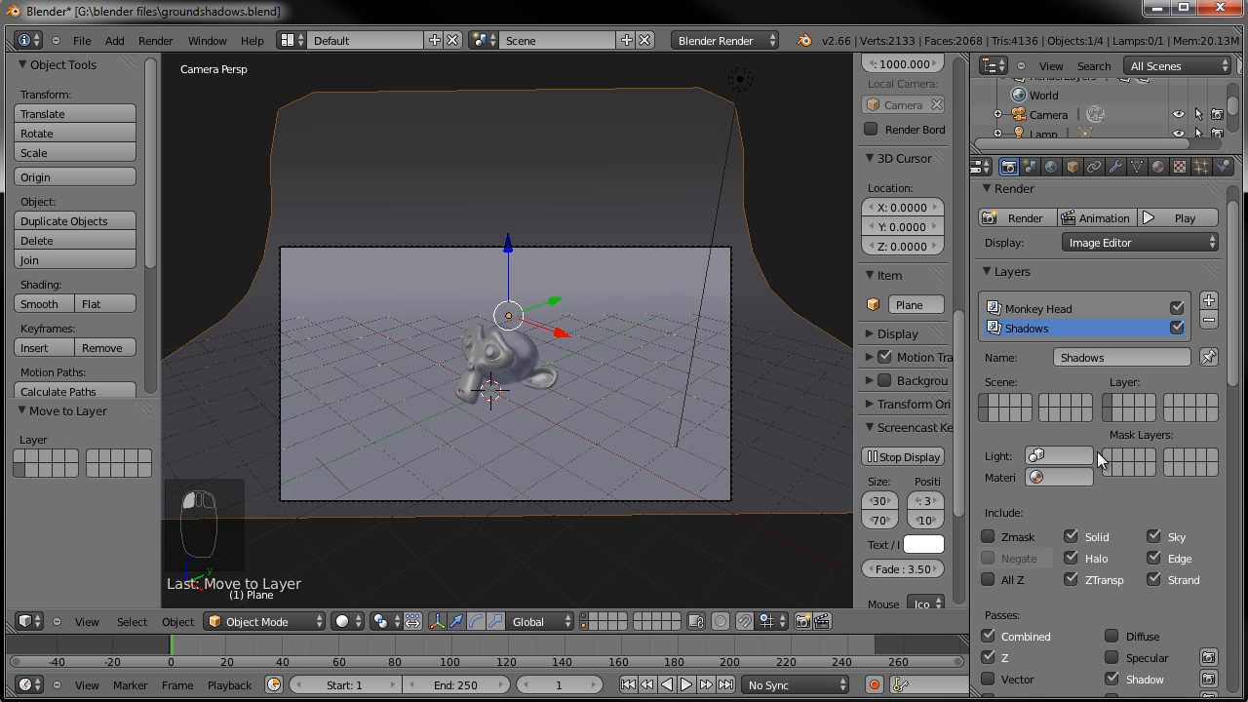
- Render the scene to check the output of the two render layers, and return to the 3D view
{"action": "scroll", "coordinate": [685, 314], "scroll_direction": "down", "scroll_amount": 3}
{"action": "scroll", "coordinate": [684, 314], "scroll_direction": "up", "scroll_amount": 3}
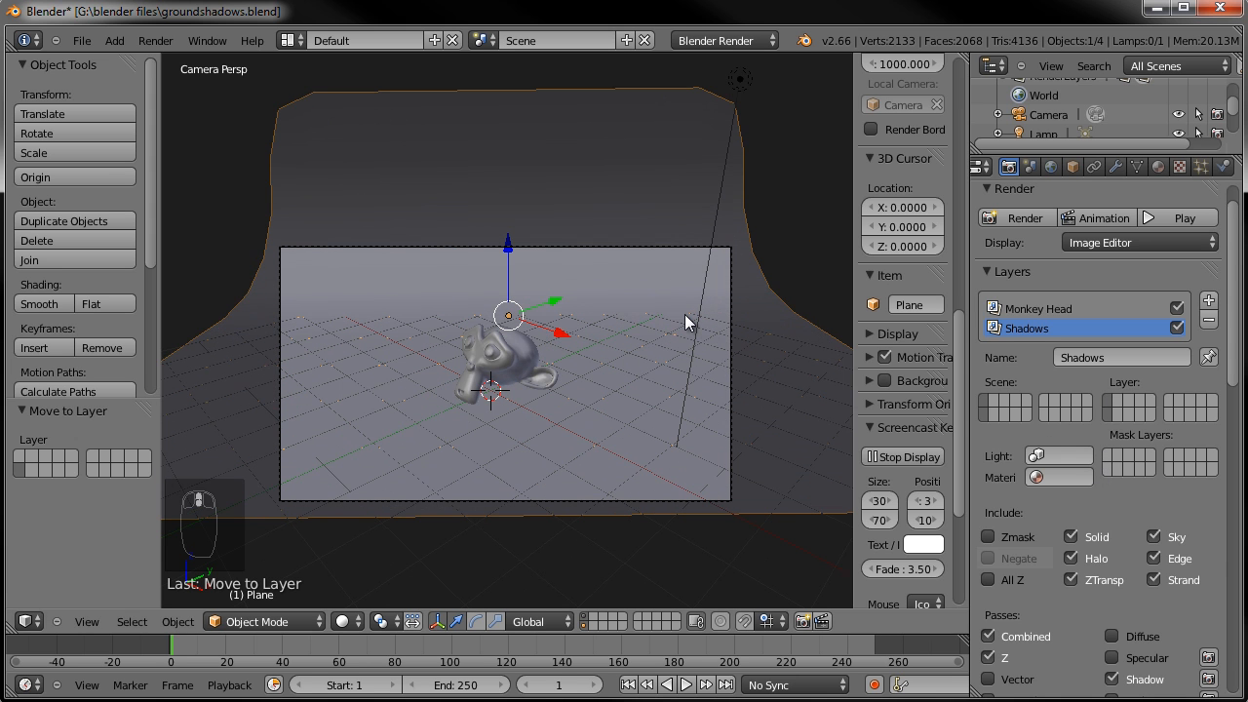
{"action": "key", "text": "F12"}
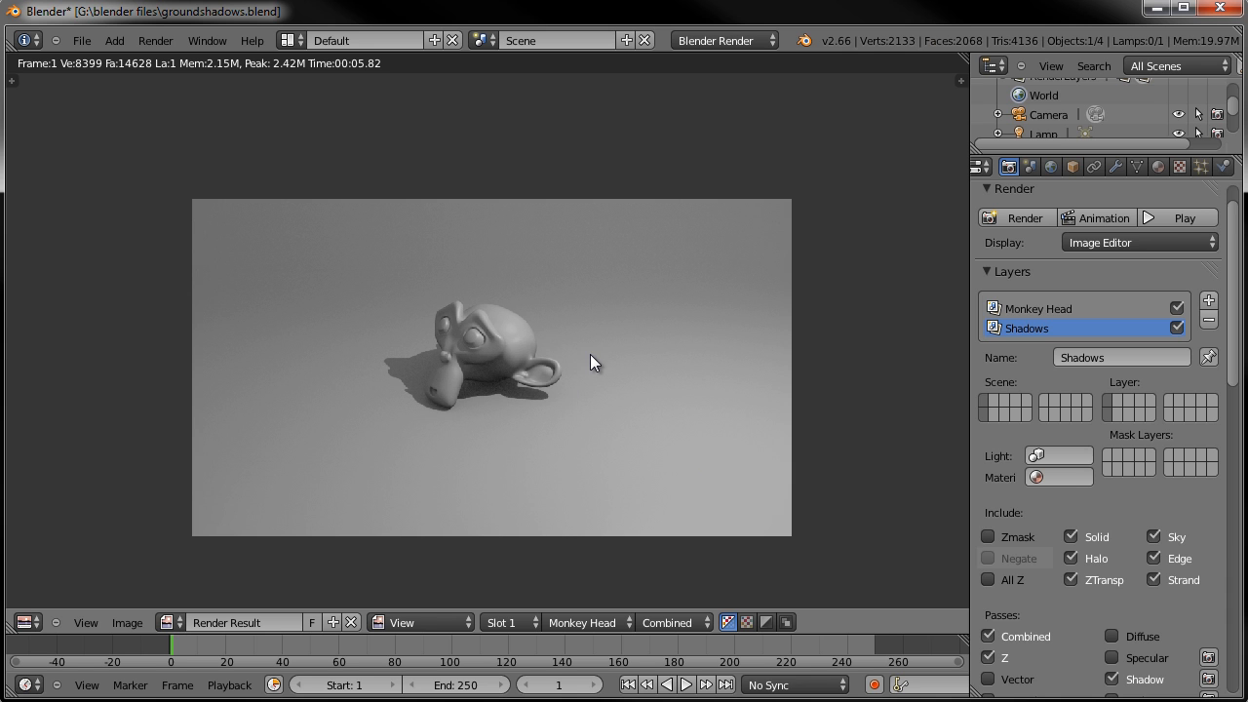
{"action": "key", "text": "Escape"}
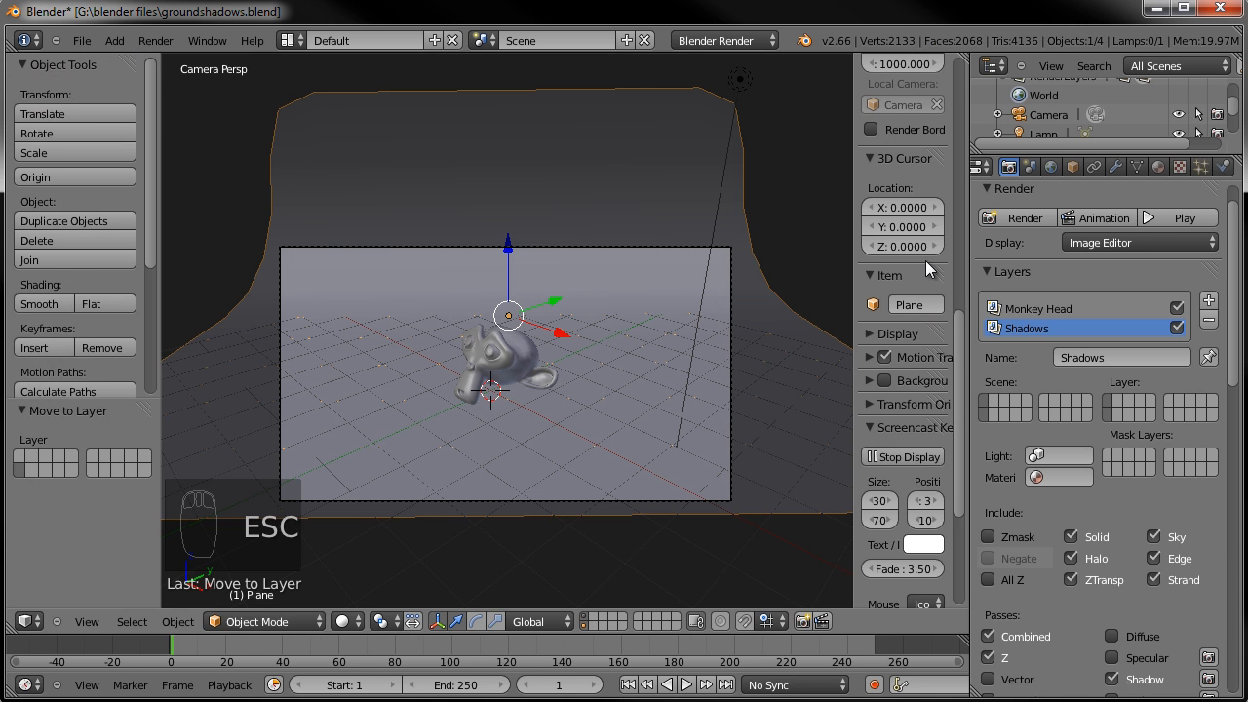
- Switch to the Compositing screen layout and enable nodes for the scene's compositor
{"action": "scroll", "coordinate": [999, 580], "scroll_direction": "down", "scroll_amount": 2}
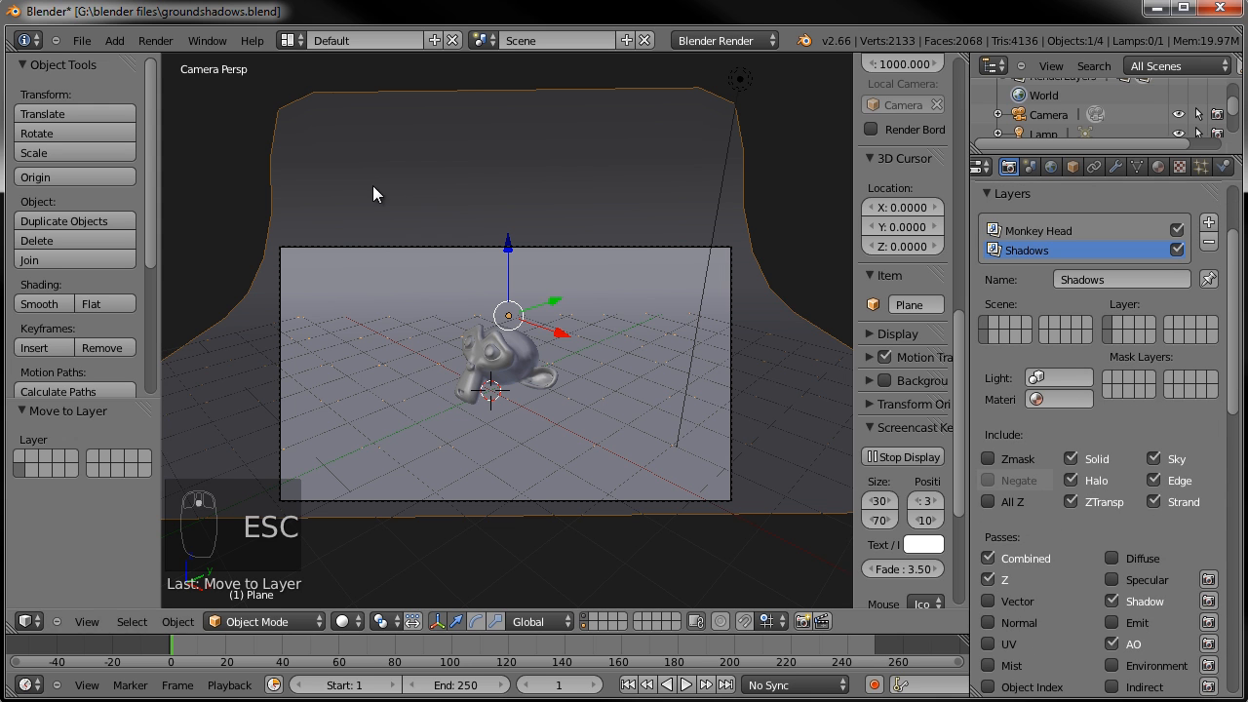
{"action": "left_click", "coordinate": [293, 40]}
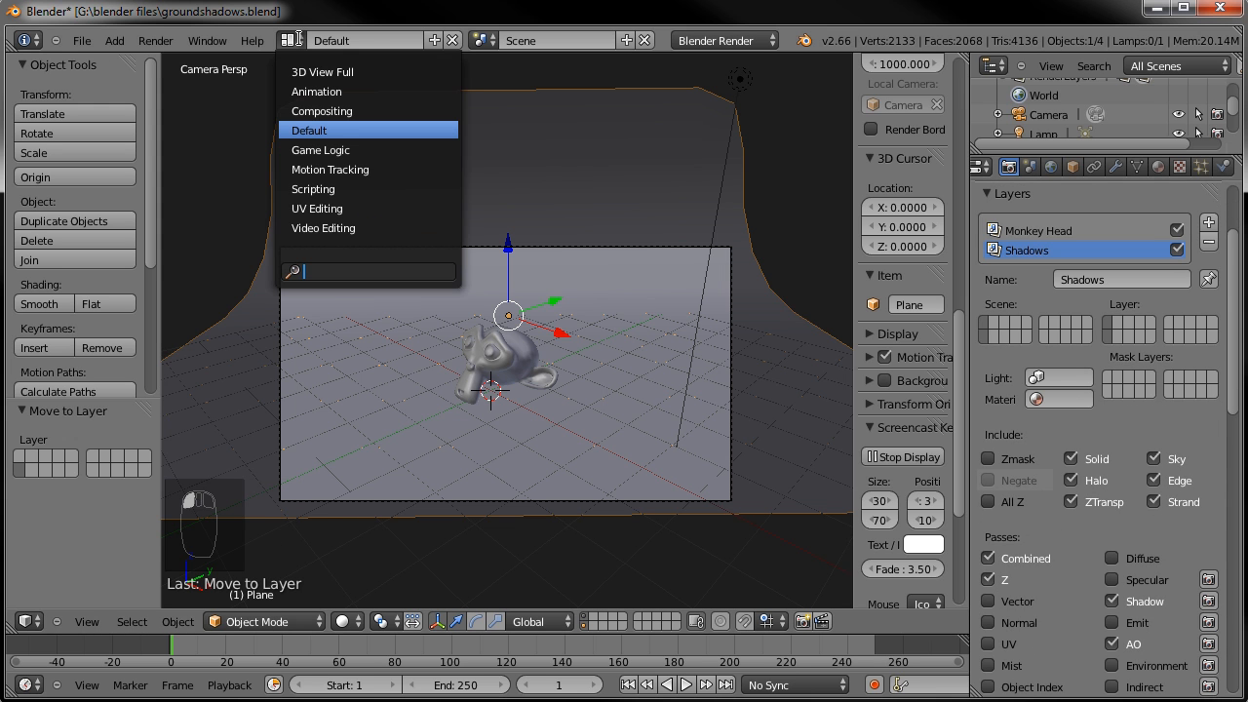
{"action": "left_click", "coordinate": [315, 110]}
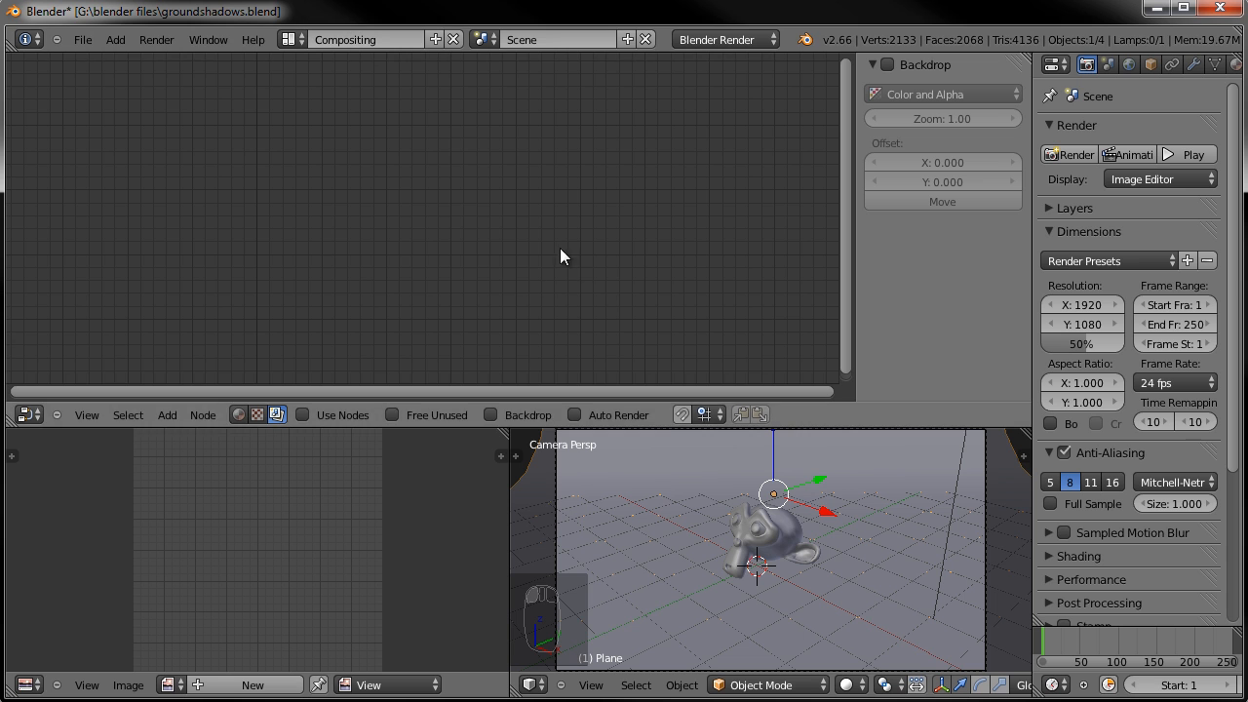
{"action": "left_click", "coordinate": [303, 415]}
{"action": "scroll", "coordinate": [403, 296], "scroll_direction": "up", "scroll_amount": 2}
{"action": "middle_click_drag", "start_coordinate": [403, 297], "coordinate": [358, 312]}
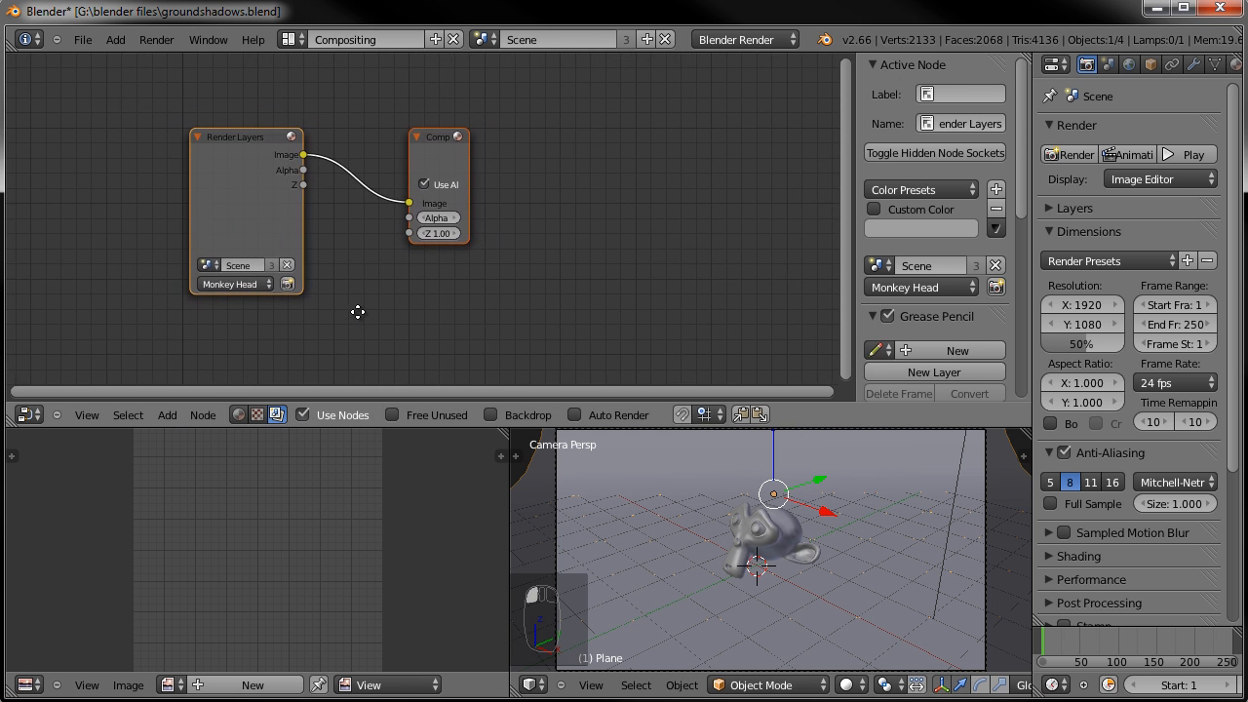
- Move the Render Layers node away from the Composite node, choose Monkey Head as its layer and inspect its preview
{"action": "left_click_drag", "start_coordinate": [242, 132], "coordinate": [92, 84]}
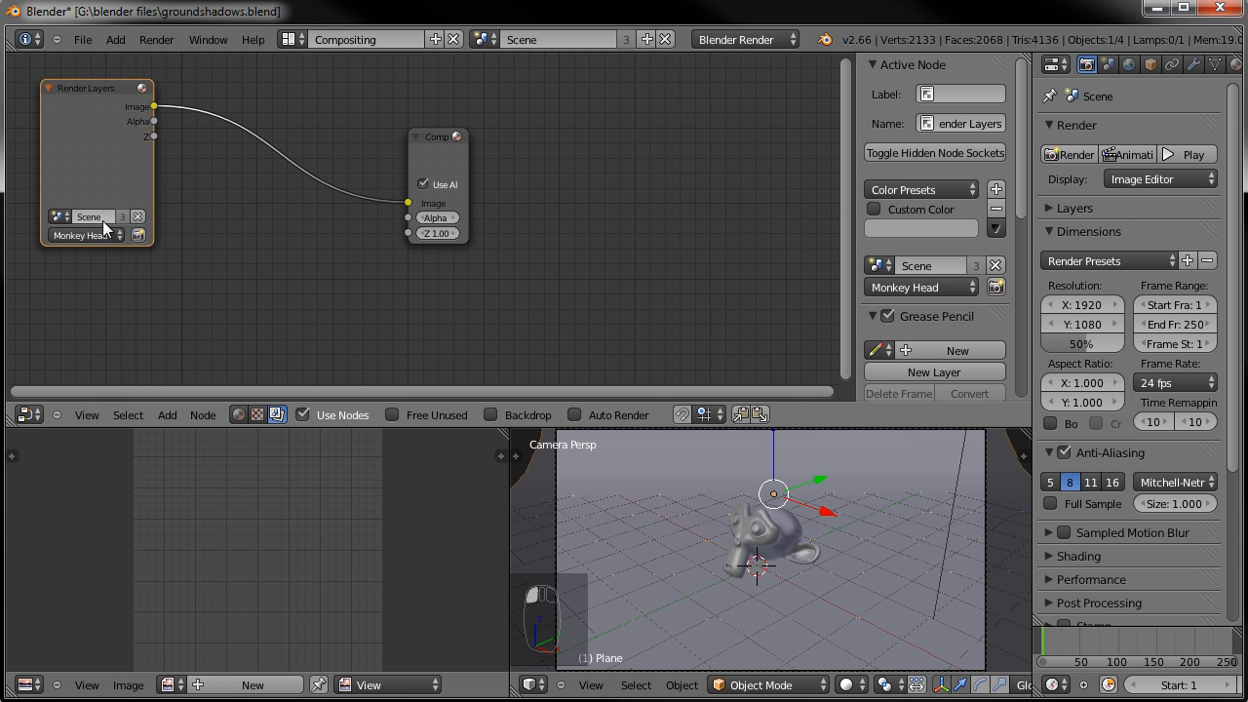
{"action": "left_click", "coordinate": [106, 231]}
{"action": "left_click", "coordinate": [102, 224]}
{"action": "scroll", "coordinate": [232, 269], "scroll_direction": "down", "scroll_amount": 2}
{"action": "scroll", "coordinate": [207, 197], "scroll_direction": "up", "scroll_amount": 6}
{"action": "middle_click_drag", "start_coordinate": [207, 195], "coordinate": [480, 312]}
{"action": "scroll", "coordinate": [388, 298], "scroll_direction": "up", "scroll_amount": 10}
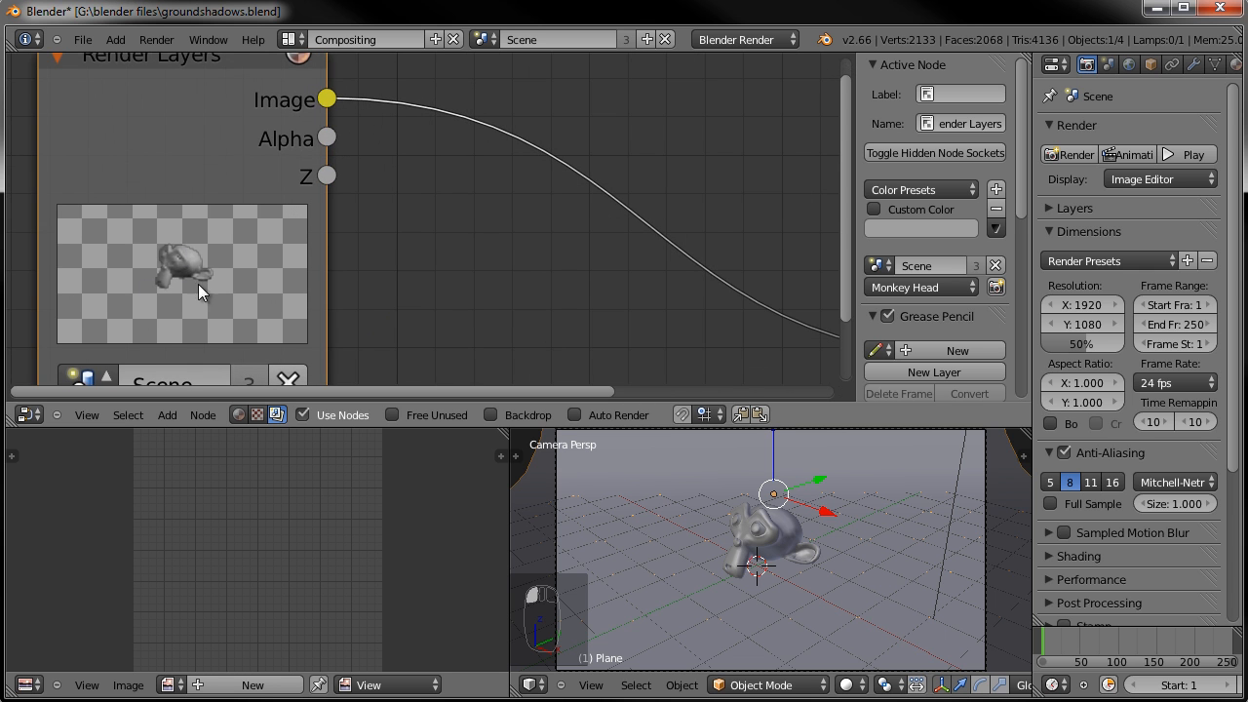
{"action": "scroll", "coordinate": [220, 290], "scroll_direction": "down", "scroll_amount": 11}
- Duplicate the Render Layers node below the original and set the copy to the Shadows layer
{"action": "middle_click_drag", "start_coordinate": [443, 295], "coordinate": [380, 165]}
{"action": "scroll", "coordinate": [361, 170], "scroll_direction": "down", "scroll_amount": 1}
{"action": "scroll", "coordinate": [358, 173], "scroll_direction": "down", "scroll_amount": 1}
{"action": "middle_click_drag", "start_coordinate": [361, 252], "coordinate": [317, 180]}
{"action": "key", "text": "shift+d"}
{"action": "left_click", "coordinate": [268, 309]}
{"action": "scroll", "coordinate": [317, 180], "scroll_direction": "up", "scroll_amount": 3}
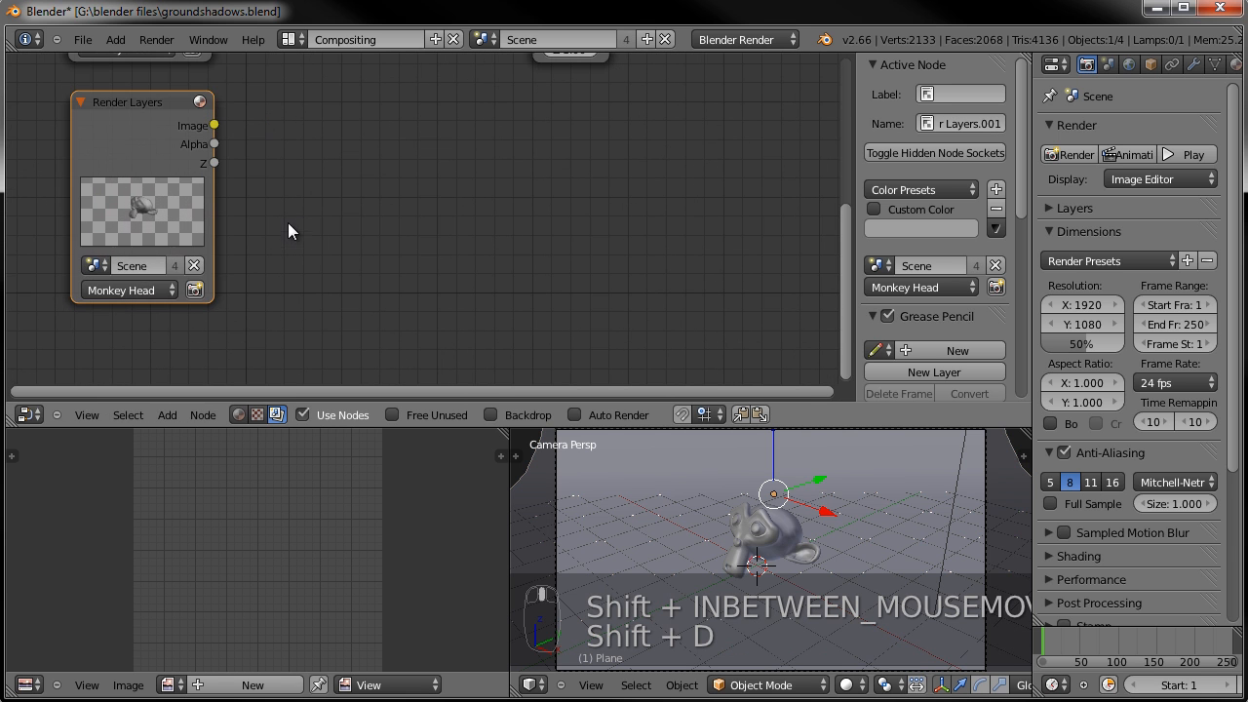
{"action": "left_click", "coordinate": [117, 291]}
{"action": "left_click", "coordinate": [120, 252]}
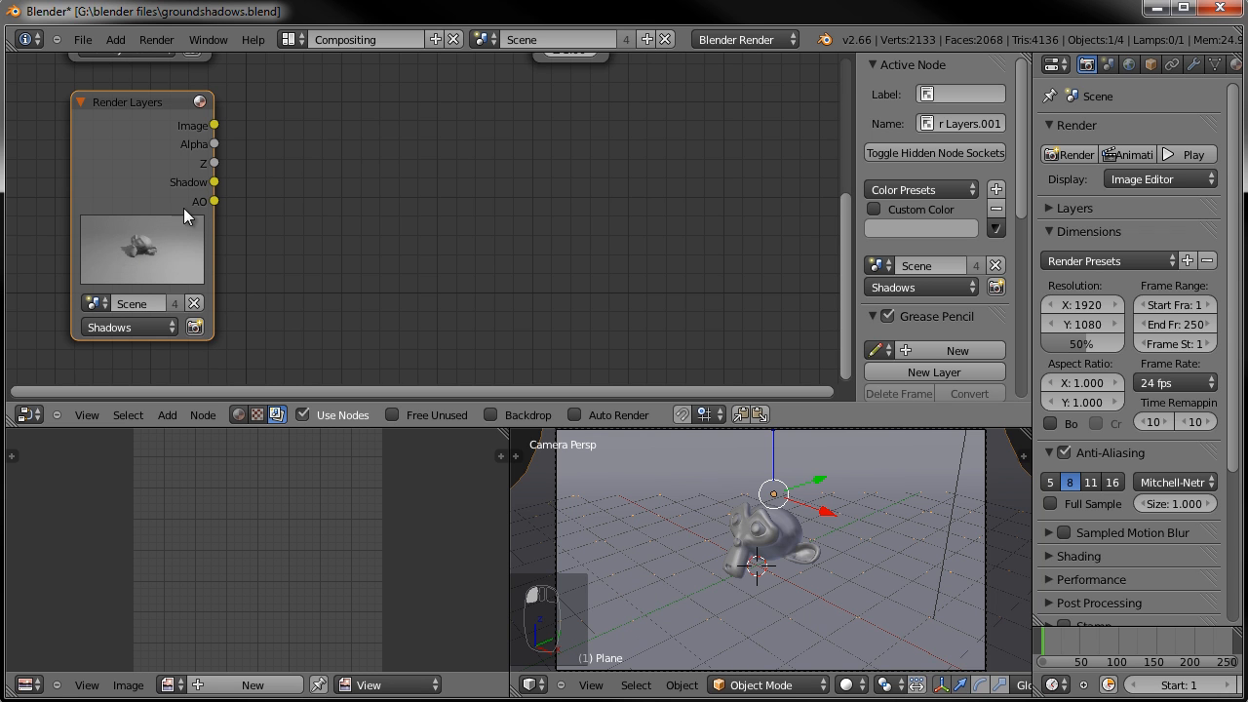
- Move the Composite node farther from the two Render Layers nodes to make room between them
{"action": "middle_click_drag", "start_coordinate": [264, 211], "coordinate": [342, 264]}
{"action": "middle_click_drag", "start_coordinate": [332, 211], "coordinate": [236, 178]}
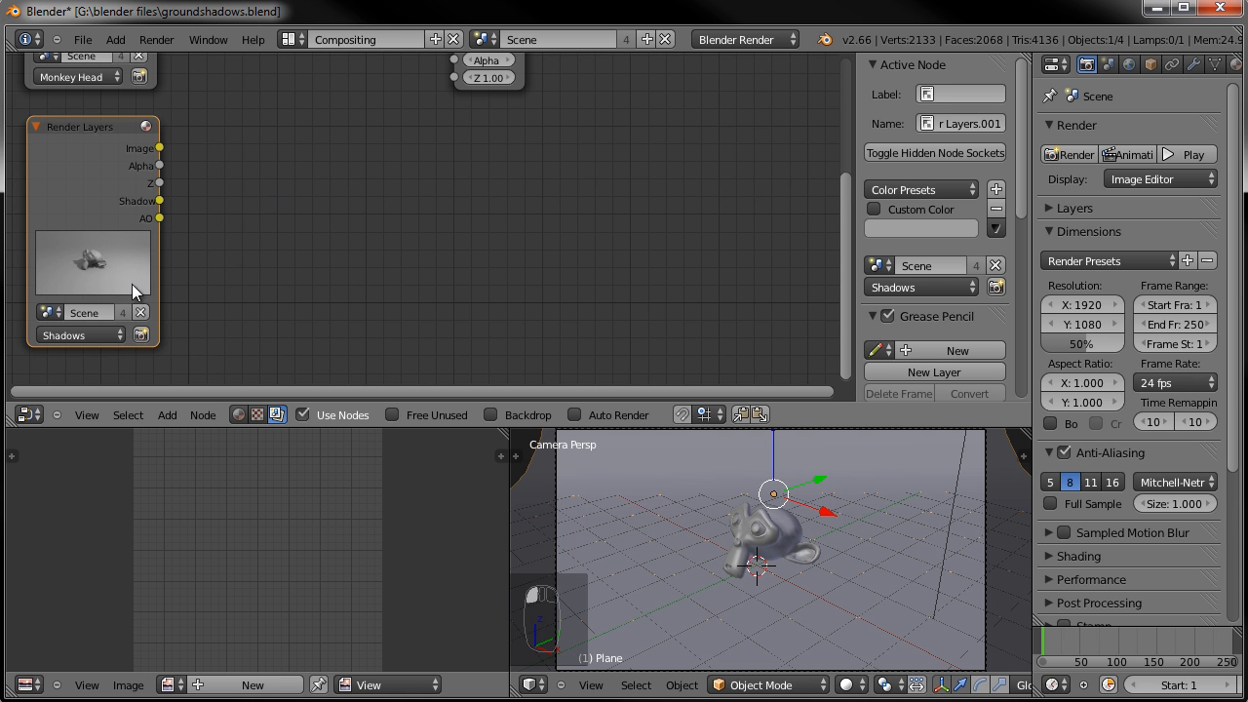
{"action": "middle_click_drag", "start_coordinate": [301, 232], "coordinate": [335, 322], "text": "ctrl"}
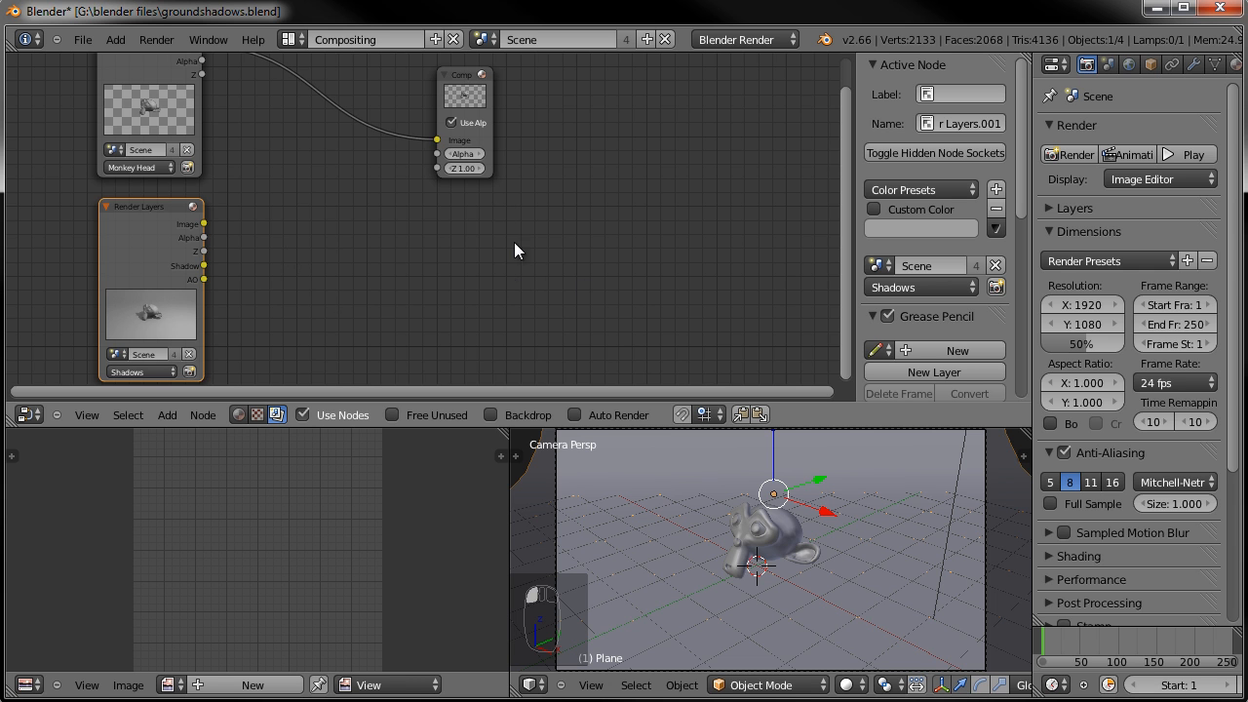
{"action": "left_click_drag", "start_coordinate": [484, 102], "coordinate": [571, 73]}
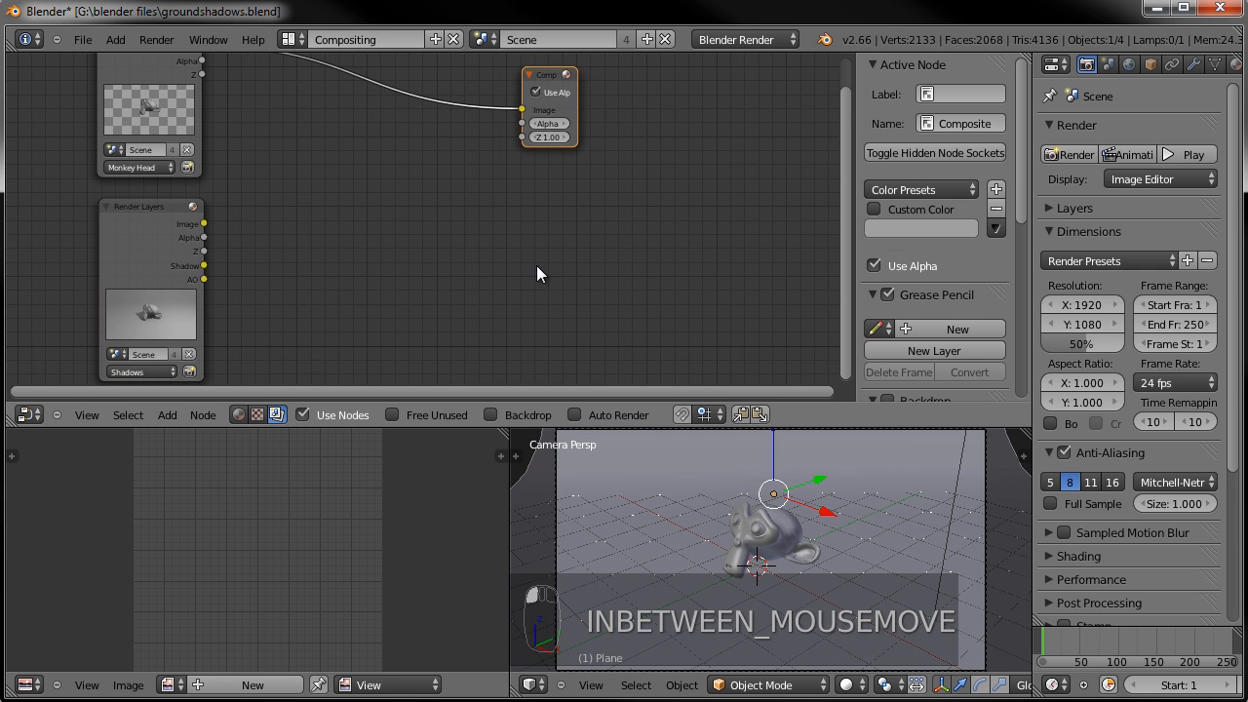
{"action": "middle_click_drag", "start_coordinate": [529, 279], "coordinate": [510, 255]}
{"action": "left_click_drag", "start_coordinate": [302, 242], "coordinate": [302, 240]}
{"action": "middle_click_drag", "start_coordinate": [302, 240], "coordinate": [298, 222]}
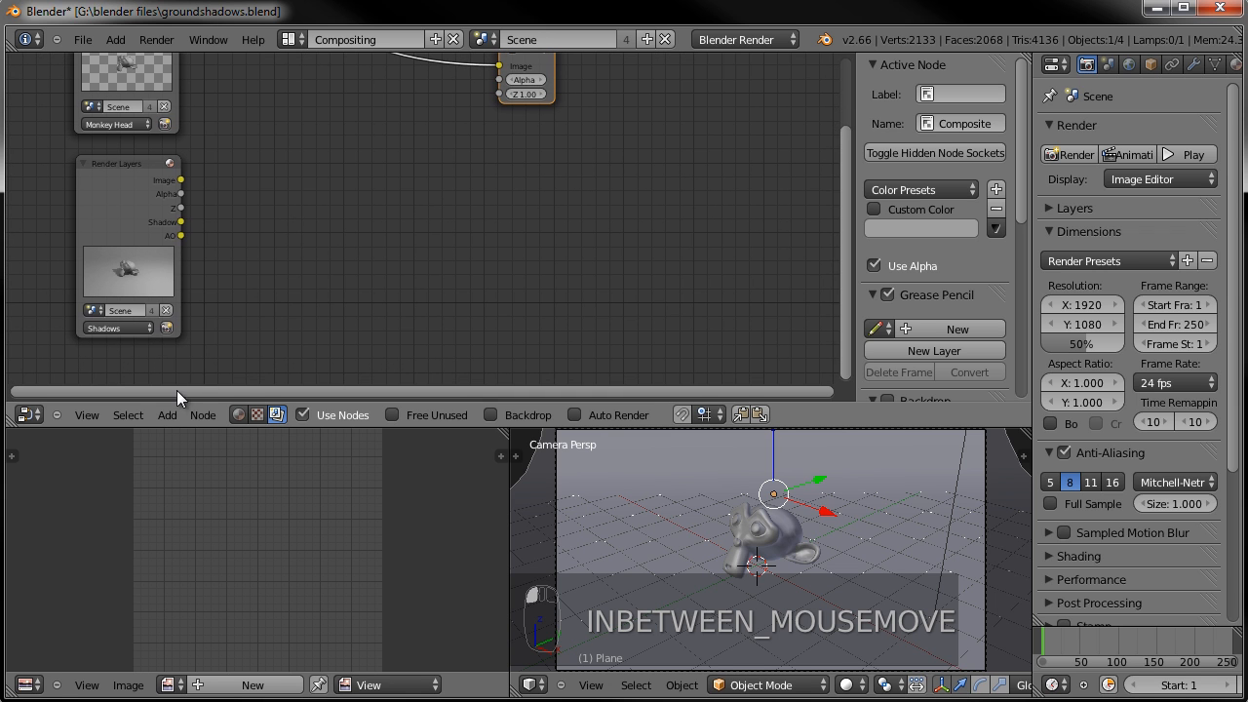
- Add a Mix node set to Multiply and connect the Shadows layer's Shadow and AO passes to its two image inputs
{"action": "left_click", "coordinate": [168, 414]}
{"action": "mouse_move", "coordinate": [212, 335]}
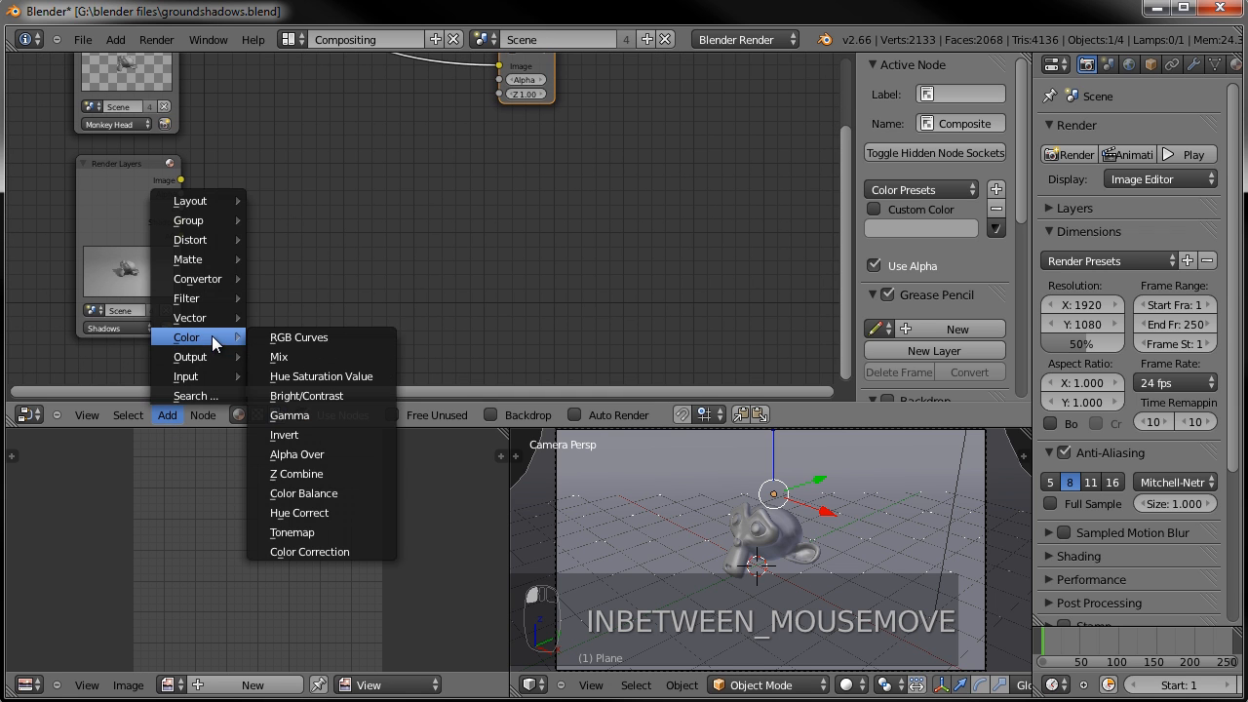
{"action": "left_click", "coordinate": [322, 356]}
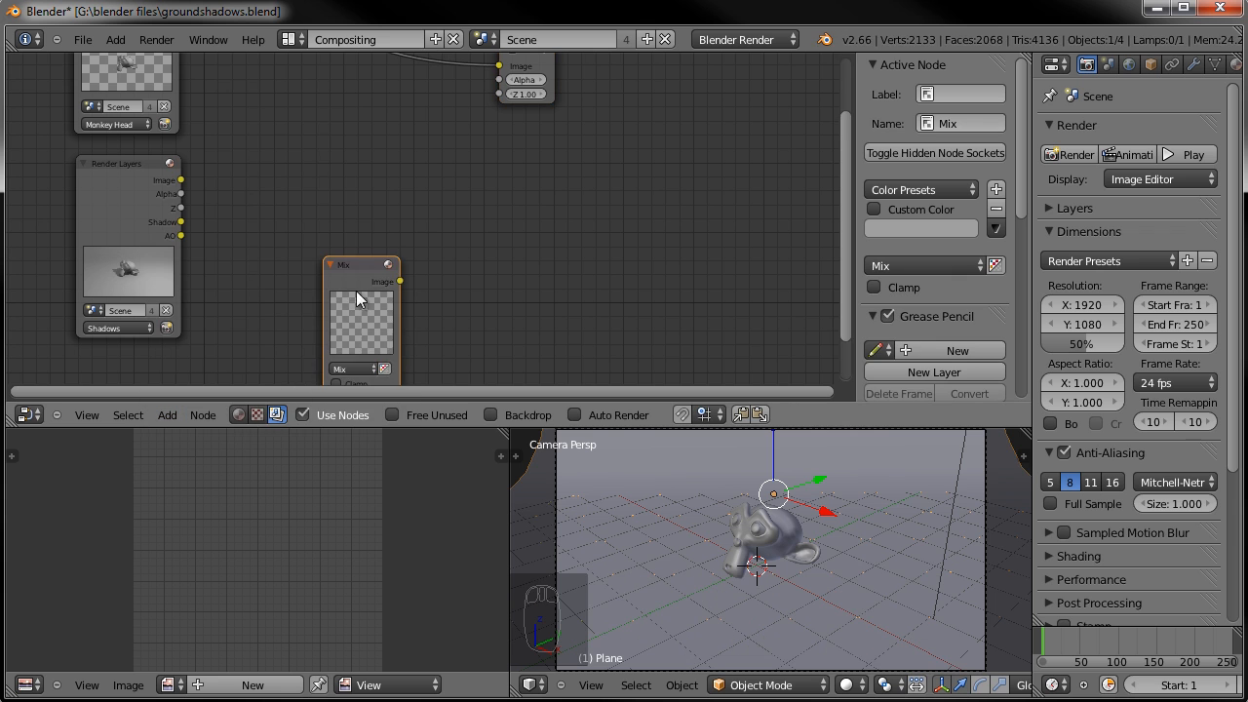
{"action": "left_click", "coordinate": [317, 97]}
{"action": "left_click", "coordinate": [333, 222]}
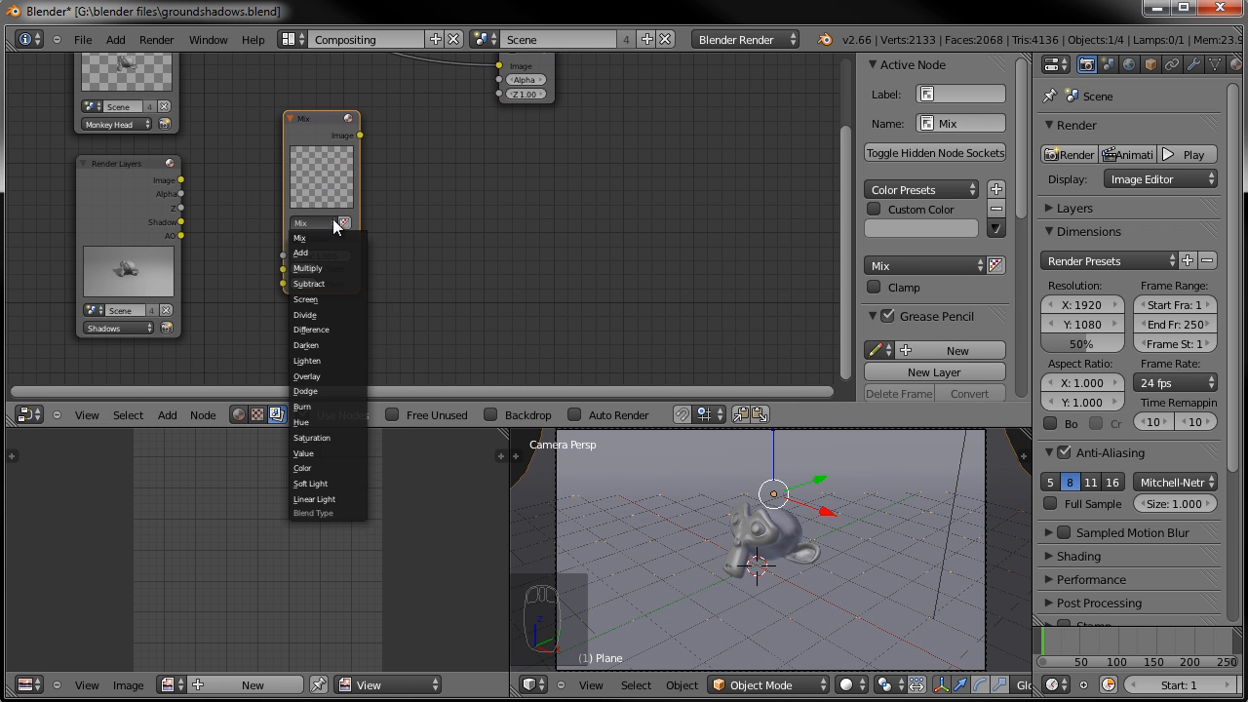
{"action": "left_click", "coordinate": [317, 265]}
{"action": "left_click_drag", "start_coordinate": [181, 223], "coordinate": [282, 269]}
{"action": "left_click_drag", "start_coordinate": [182, 235], "coordinate": [284, 254]}
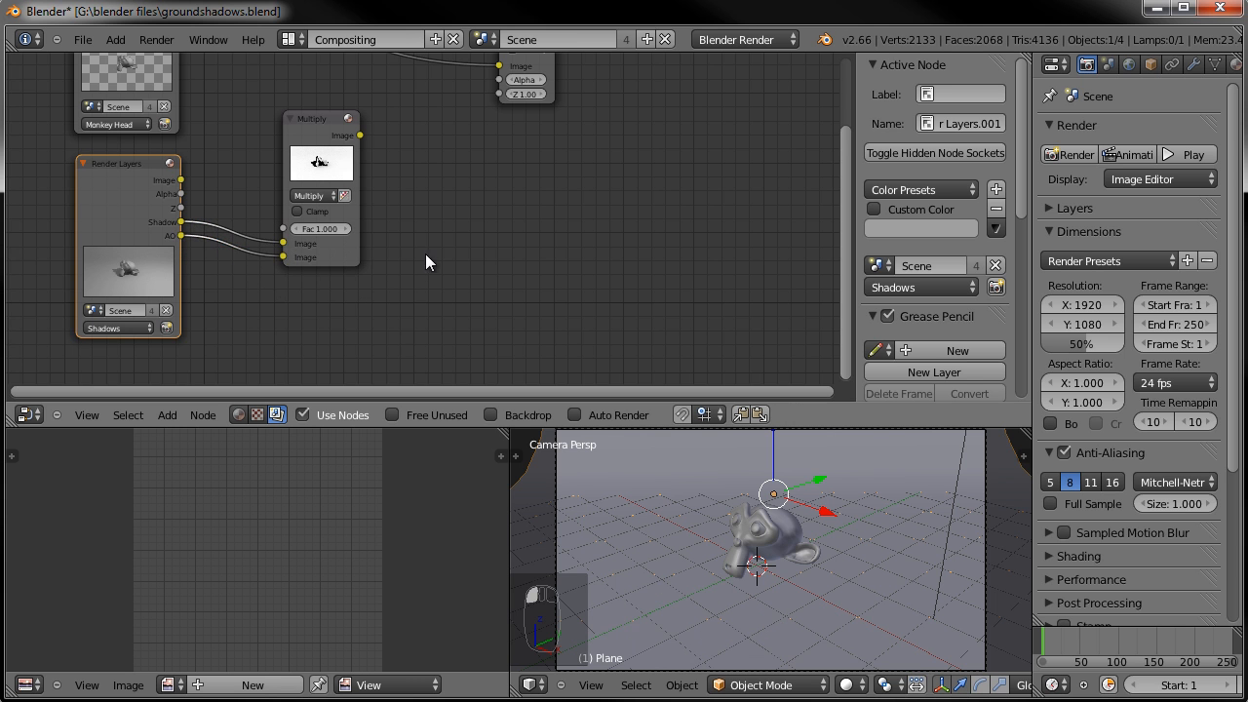
- Add a Viewer node and connect the Multiply node's output to its image input
{"action": "middle_click_drag", "start_coordinate": [425, 254], "coordinate": [345, 262]}
{"action": "left_click", "coordinate": [161, 414]}
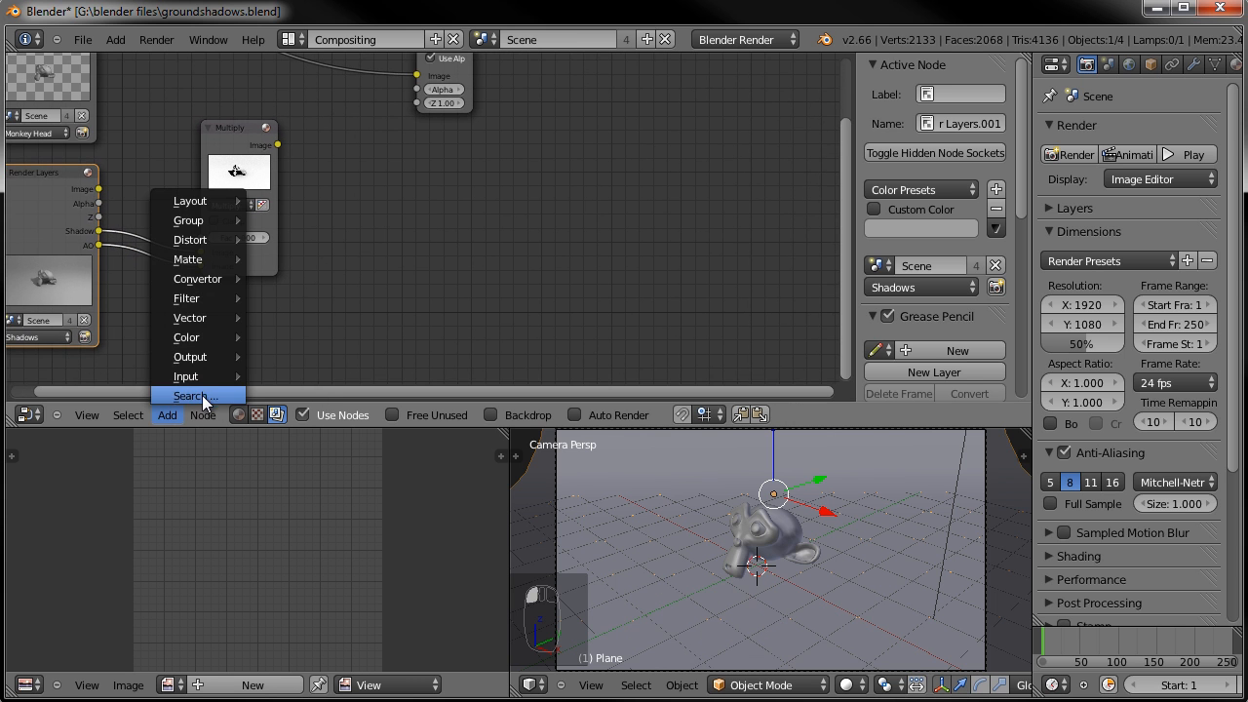
{"action": "mouse_move", "coordinate": [207, 357]}
{"action": "left_click", "coordinate": [301, 375]}
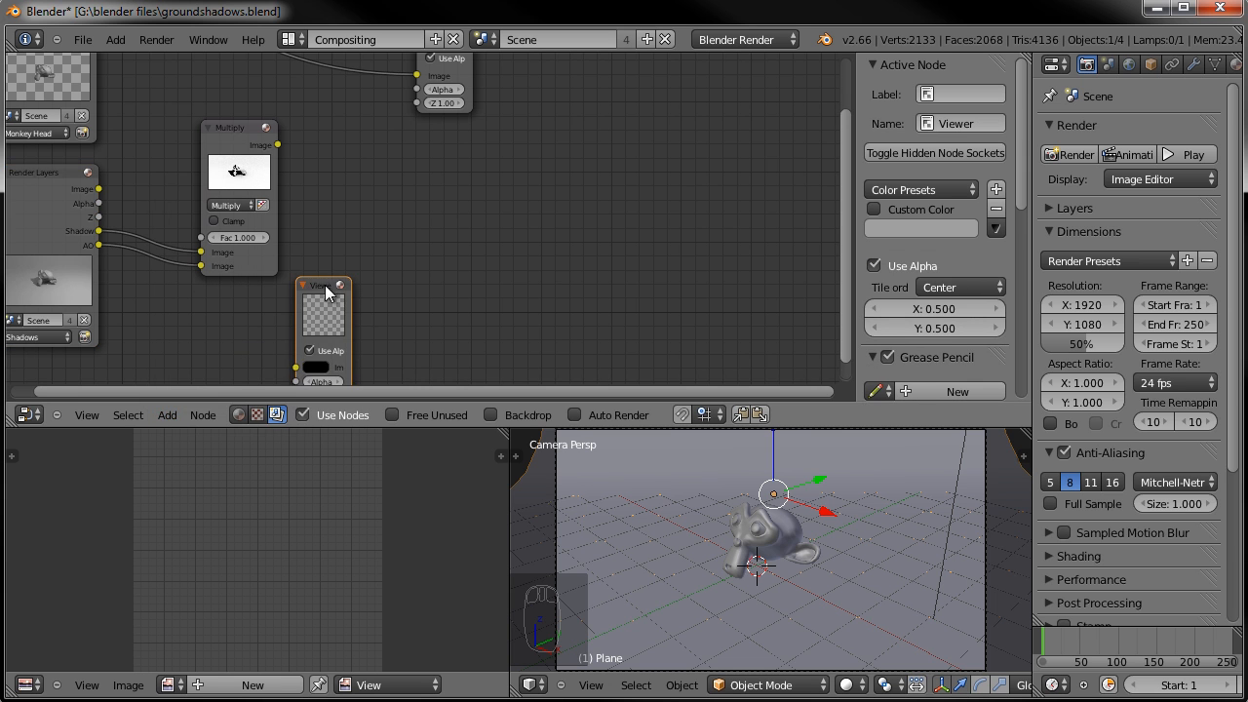
{"action": "left_click", "coordinate": [623, 198]}
{"action": "left_click_drag", "start_coordinate": [278, 144], "coordinate": [565, 276]}
- Display the Viewer Node image in the image editor and examine the multiplied shadow and AO passes around the monkey
{"action": "left_click", "coordinate": [167, 684]}
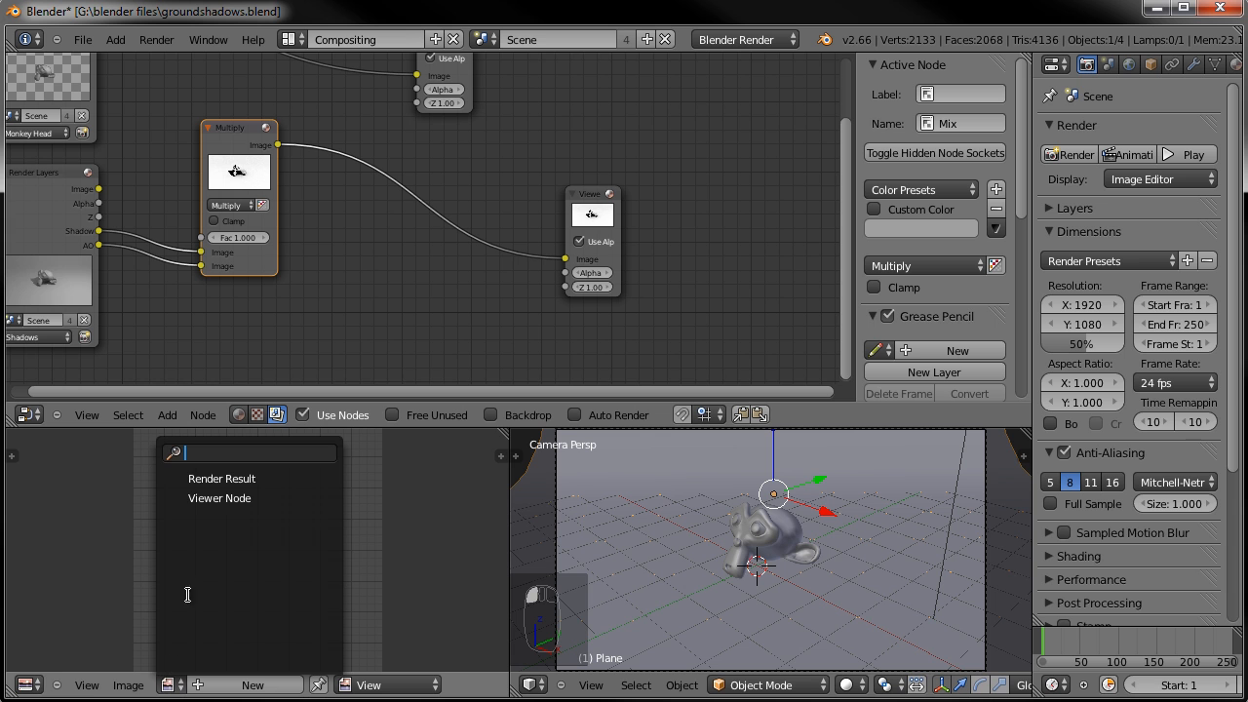
{"action": "left_click", "coordinate": [208, 510]}
{"action": "scroll", "coordinate": [265, 527], "scroll_direction": "down", "scroll_amount": 3}
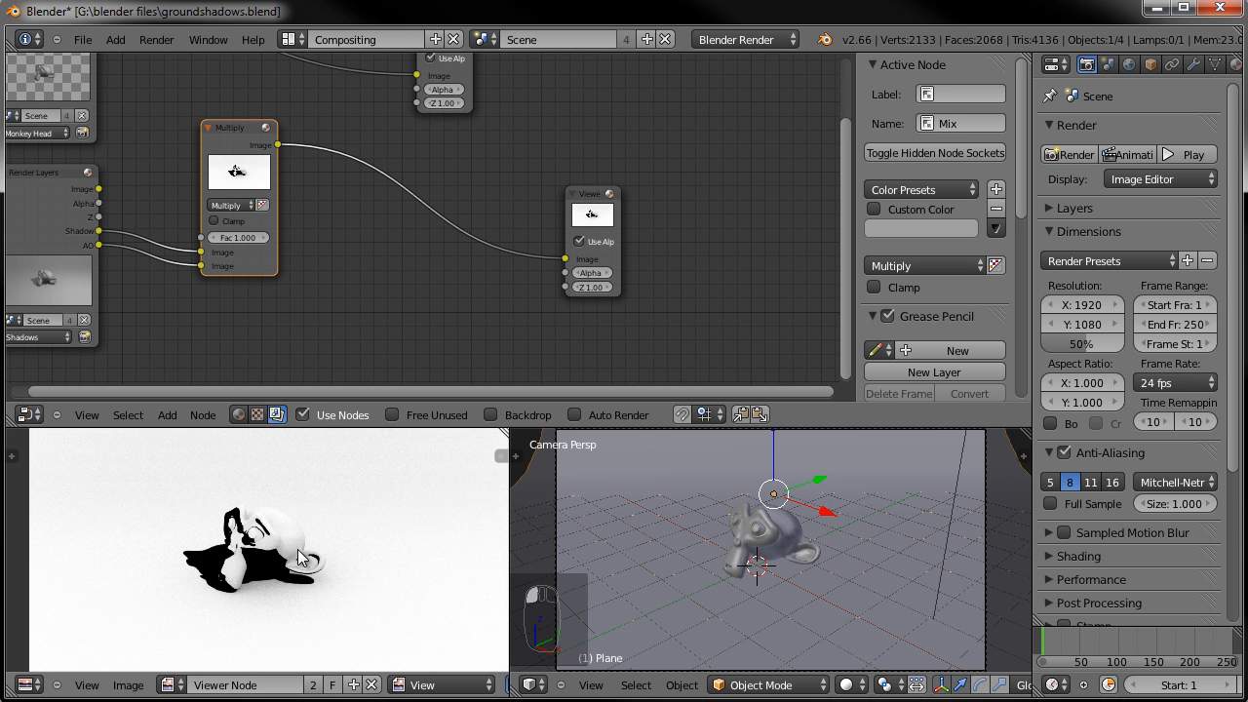
{"action": "middle_click_drag", "start_coordinate": [221, 316], "coordinate": [236, 325]}
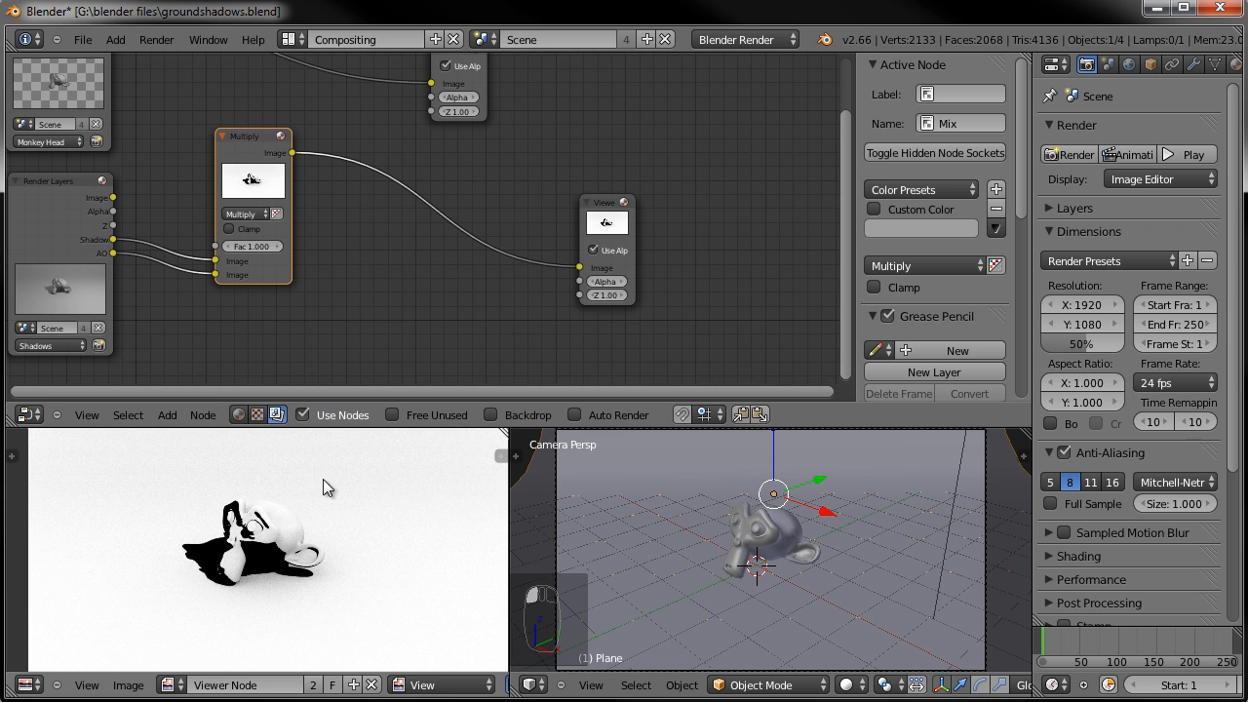
{"action": "middle_click_drag", "start_coordinate": [369, 535], "coordinate": [314, 534]}
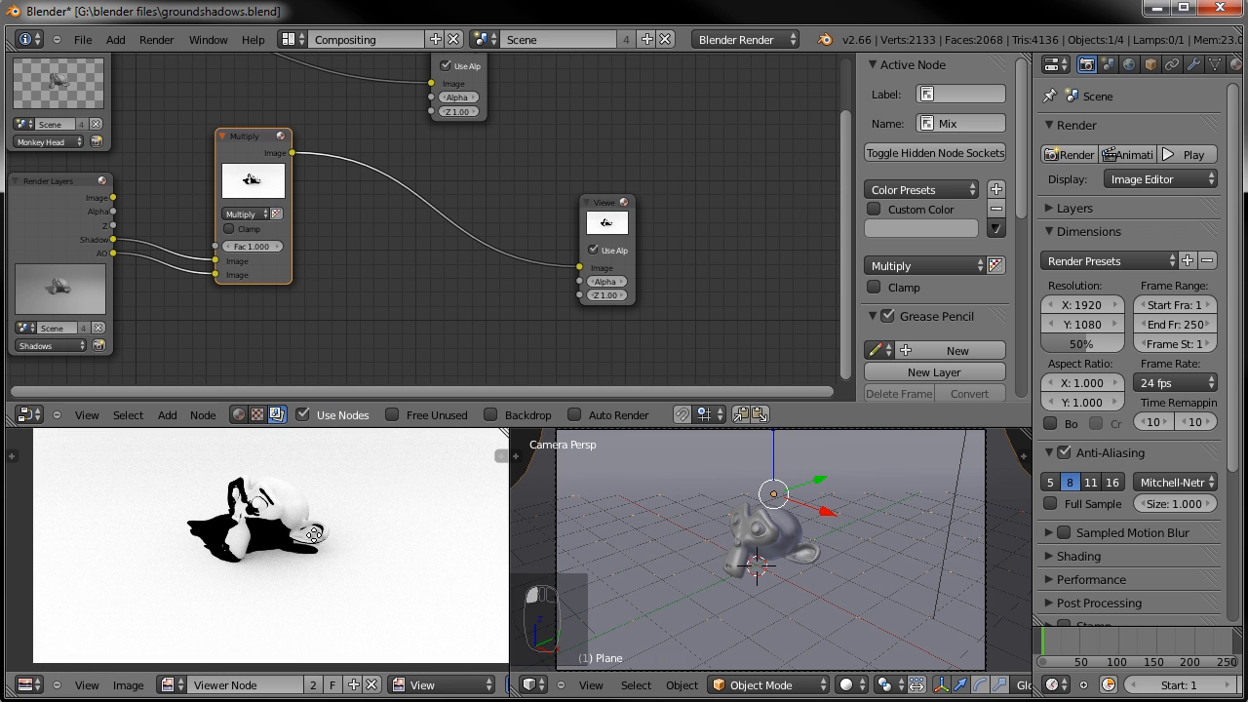
{"action": "scroll", "coordinate": [314, 534], "scroll_direction": "up", "scroll_amount": 3}
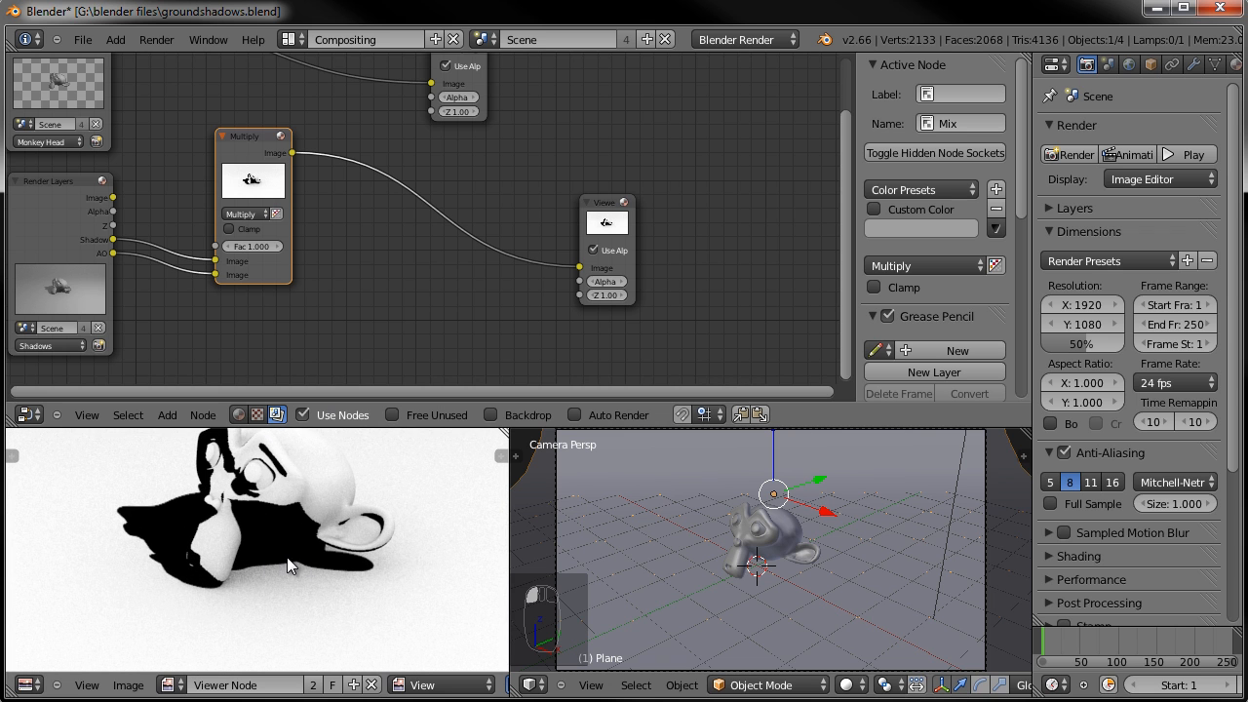
{"action": "scroll", "coordinate": [312, 531], "scroll_direction": "down", "scroll_amount": 3}
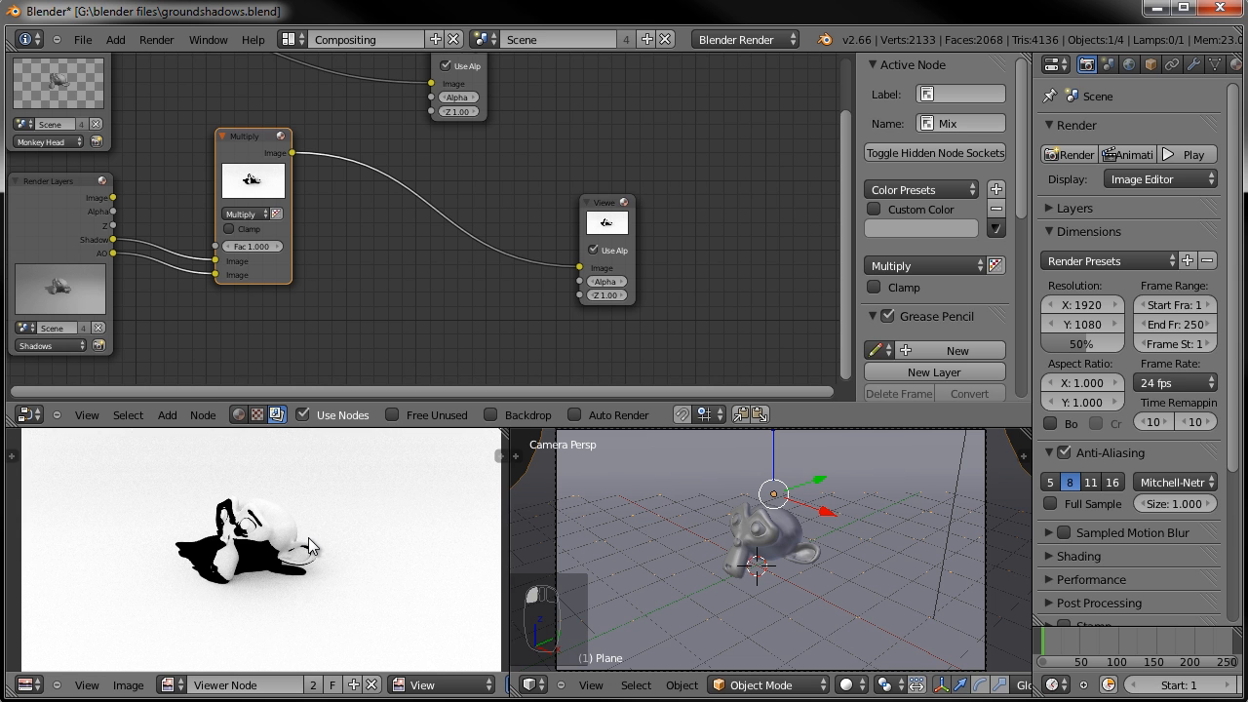
{"action": "scroll", "coordinate": [305, 538], "scroll_direction": "up", "scroll_amount": 1}
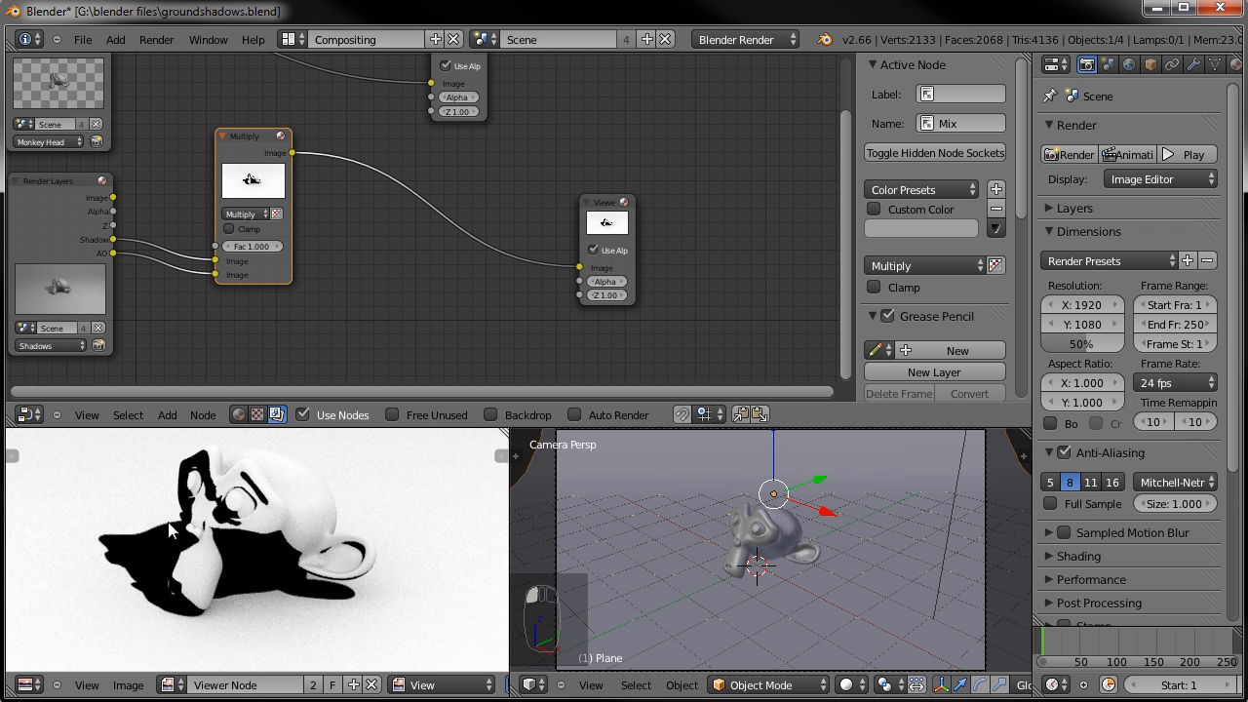
{"action": "scroll", "coordinate": [341, 546], "scroll_direction": "down", "scroll_amount": 1}
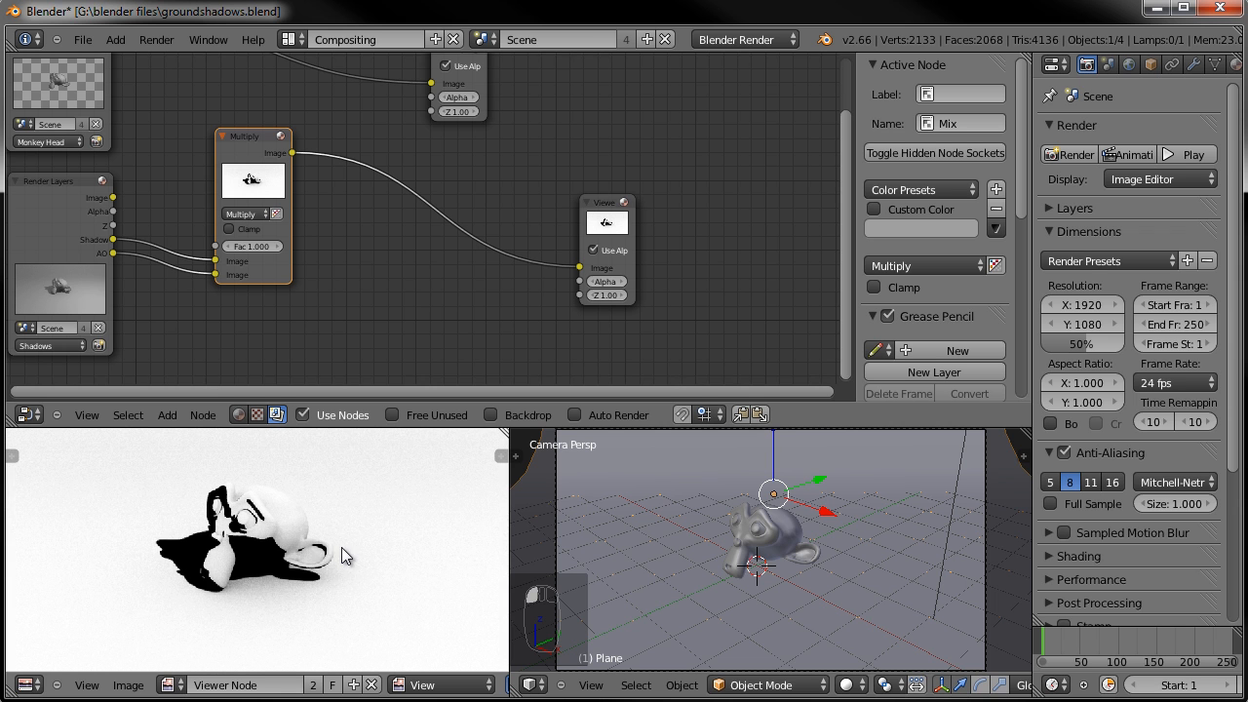
{"action": "scroll", "coordinate": [332, 558], "scroll_direction": "down", "scroll_amount": 1}
- Move the Viewer node farther from the Multiply node to free space for another node
{"action": "left_click_drag", "start_coordinate": [606, 201], "coordinate": [687, 186]}
{"action": "scroll", "coordinate": [573, 244], "scroll_direction": "down", "scroll_amount": 1}
{"action": "middle_click_drag", "start_coordinate": [527, 273], "coordinate": [438, 274]}
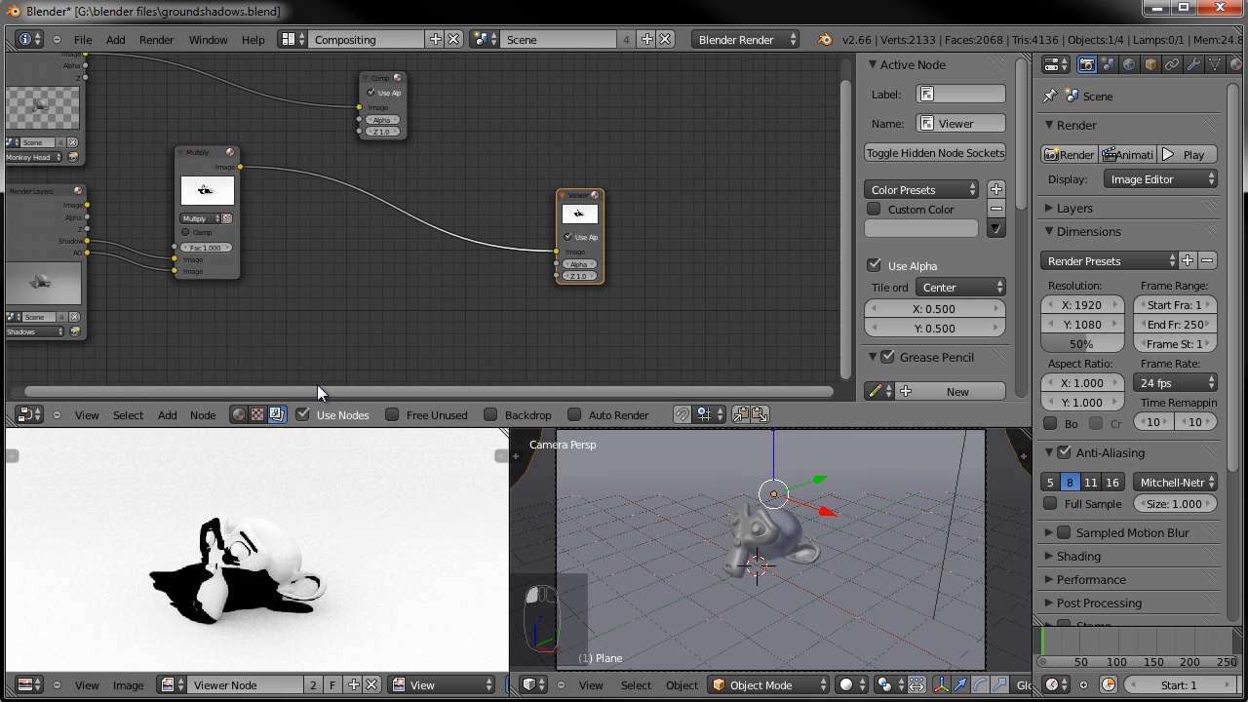
{"action": "scroll", "coordinate": [328, 506], "scroll_direction": "down", "scroll_amount": 1}
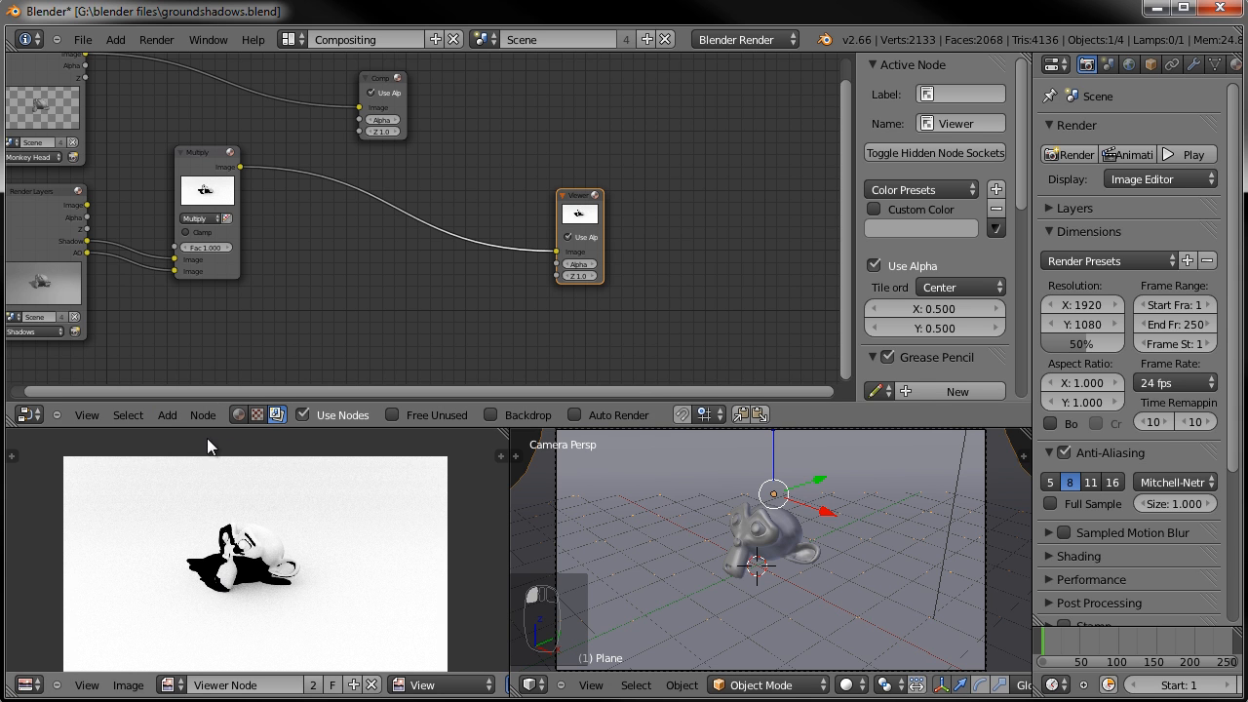
{"action": "middle_click_drag", "start_coordinate": [302, 261], "coordinate": [291, 275]}
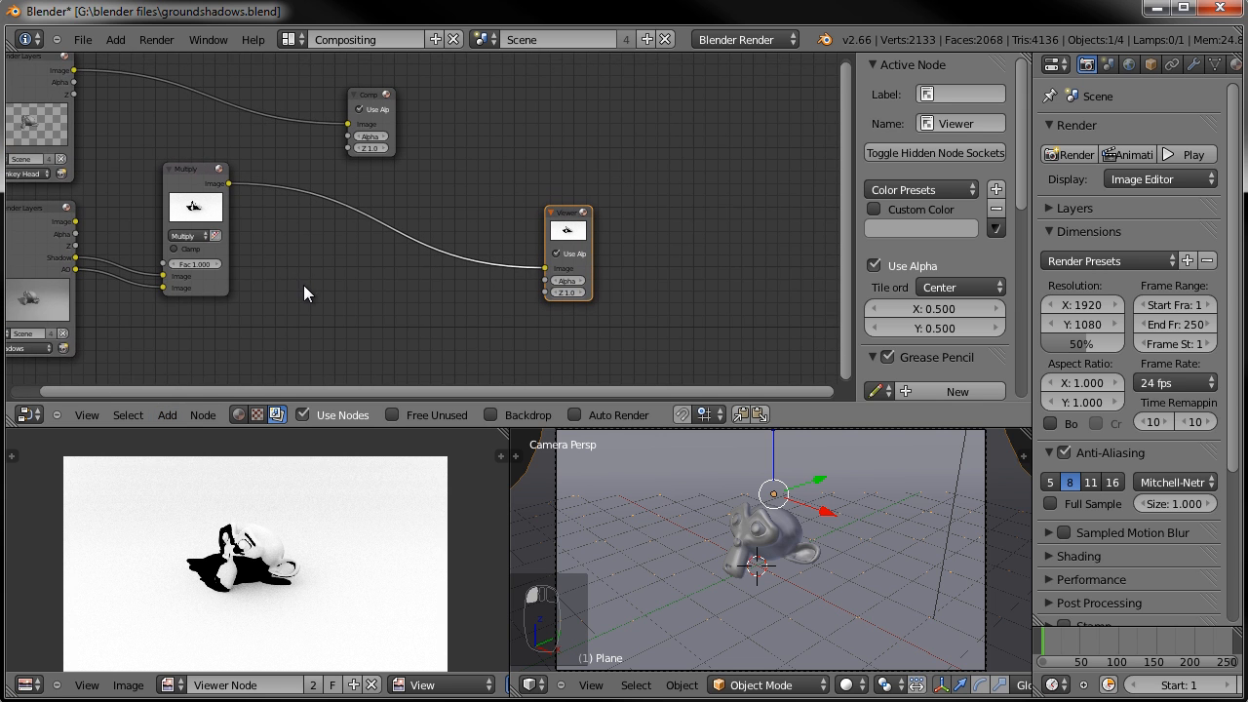
- Add a Set Alpha node and insert it into the link between the Multiply and Viewer nodes
{"action": "scroll", "coordinate": [303, 286], "scroll_direction": "up", "scroll_amount": 1}
{"action": "left_click", "coordinate": [172, 419]}
{"action": "left_click", "coordinate": [188, 413]}
{"action": "left_click", "coordinate": [174, 414]}
{"action": "mouse_move", "coordinate": [215, 283]}
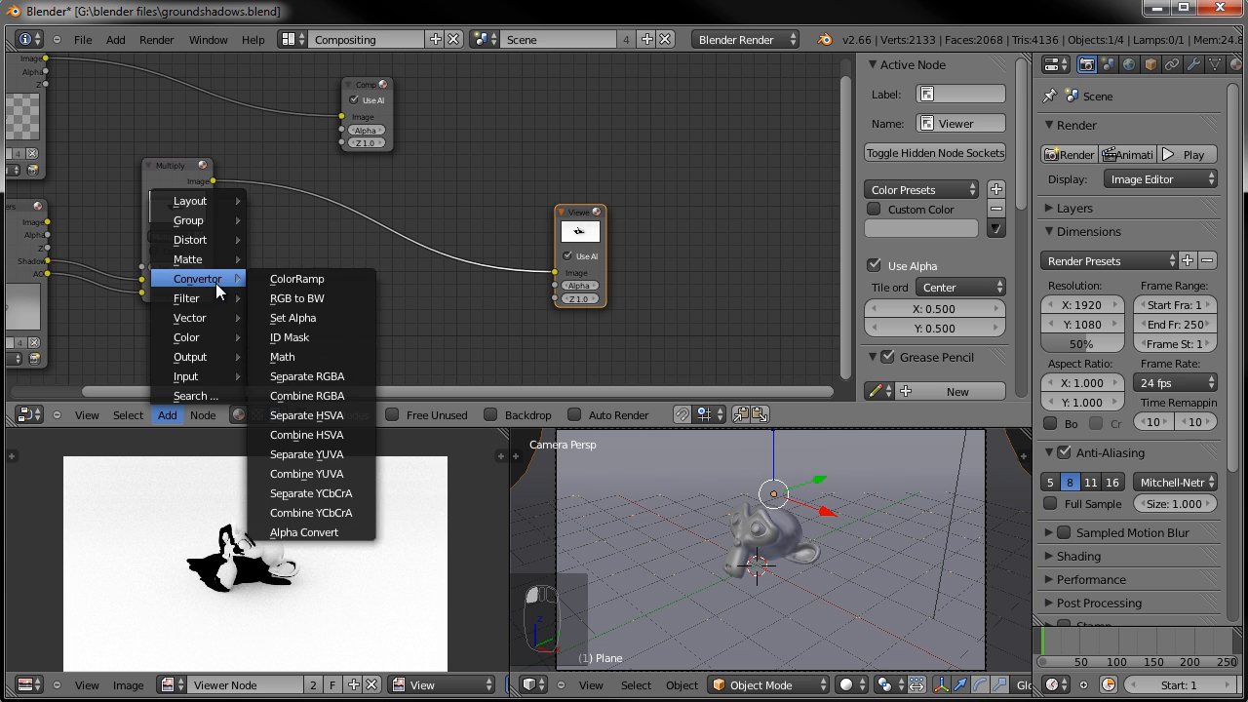
{"action": "left_click", "coordinate": [313, 315]}
{"action": "left_click_drag", "start_coordinate": [345, 283], "coordinate": [348, 272]}
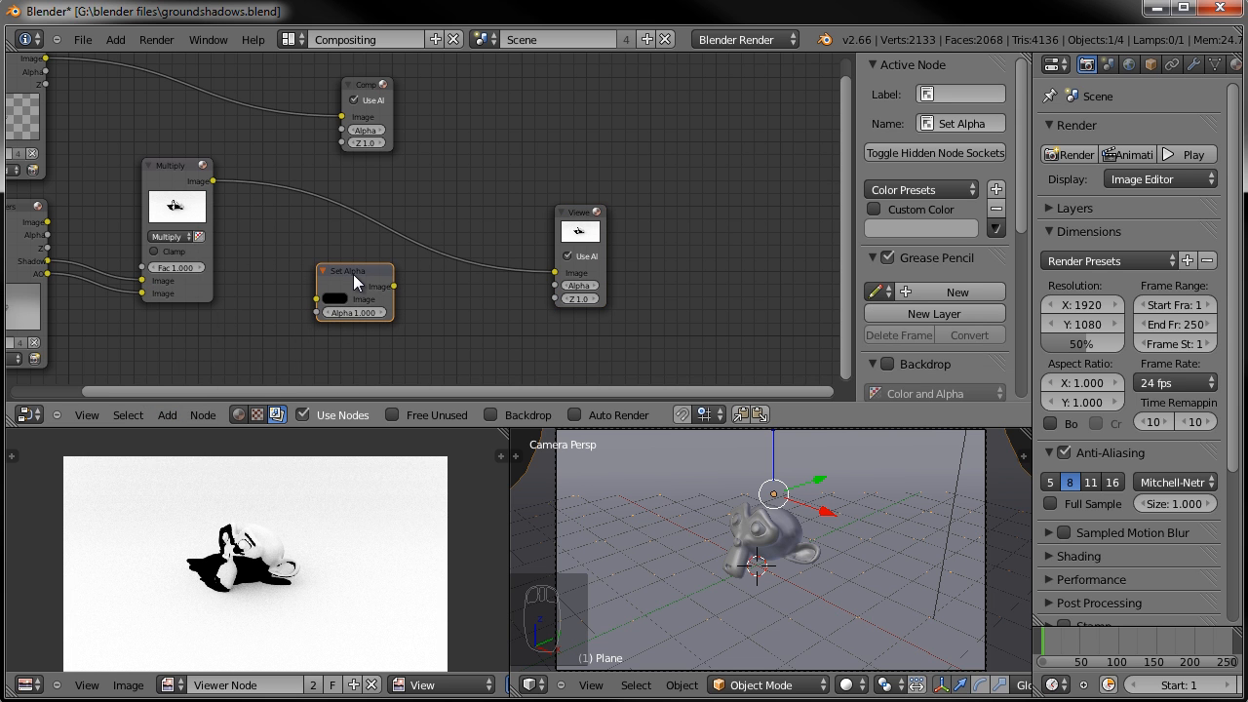
{"action": "left_click_drag", "start_coordinate": [355, 273], "coordinate": [369, 214]}
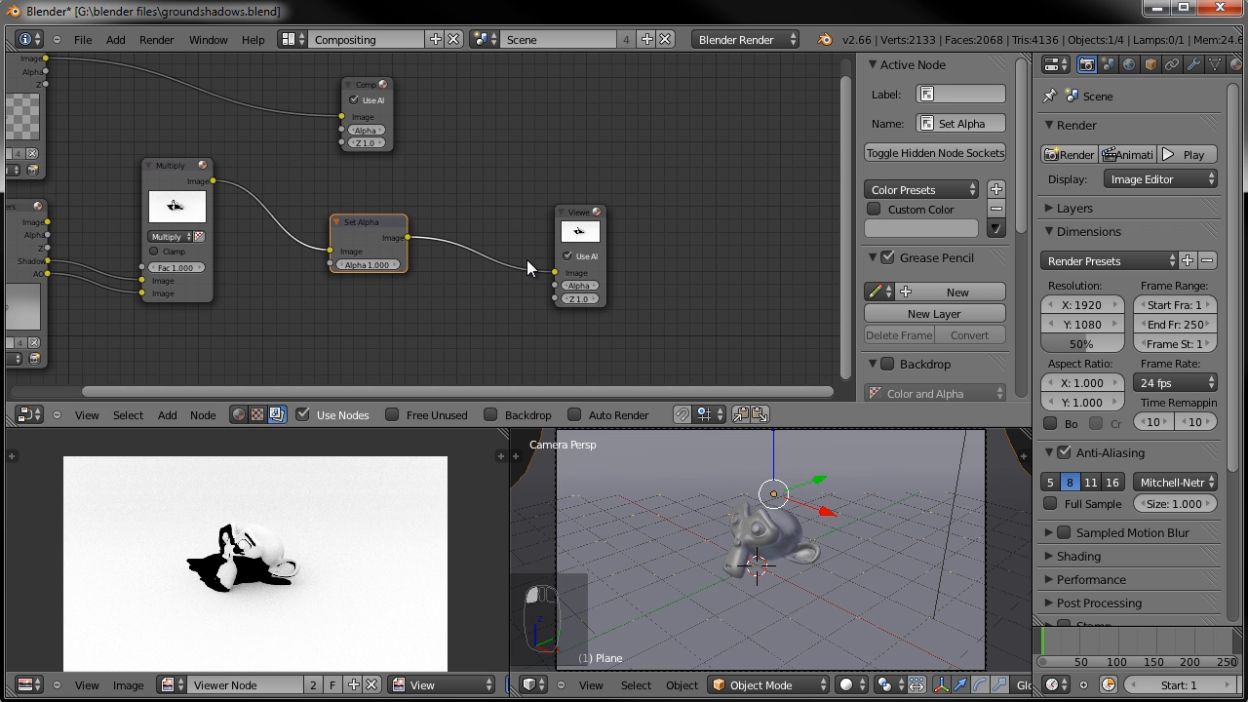
- Reroute the Multiply output from the Set Alpha node's Image input to its Alpha input
{"action": "middle_click_drag", "start_coordinate": [398, 315], "coordinate": [421, 266]}
{"action": "scroll", "coordinate": [395, 684], "scroll_direction": "down", "scroll_amount": 5}
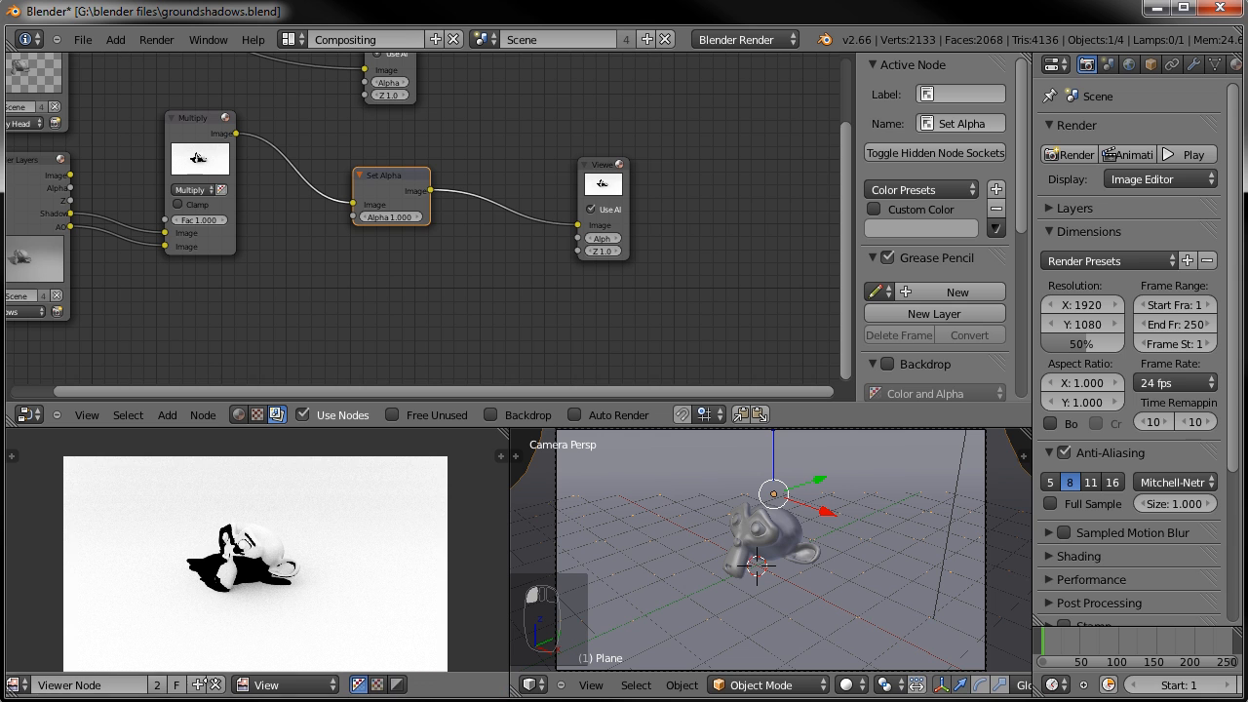
{"action": "scroll", "coordinate": [272, 614], "scroll_direction": "up", "scroll_amount": 4}
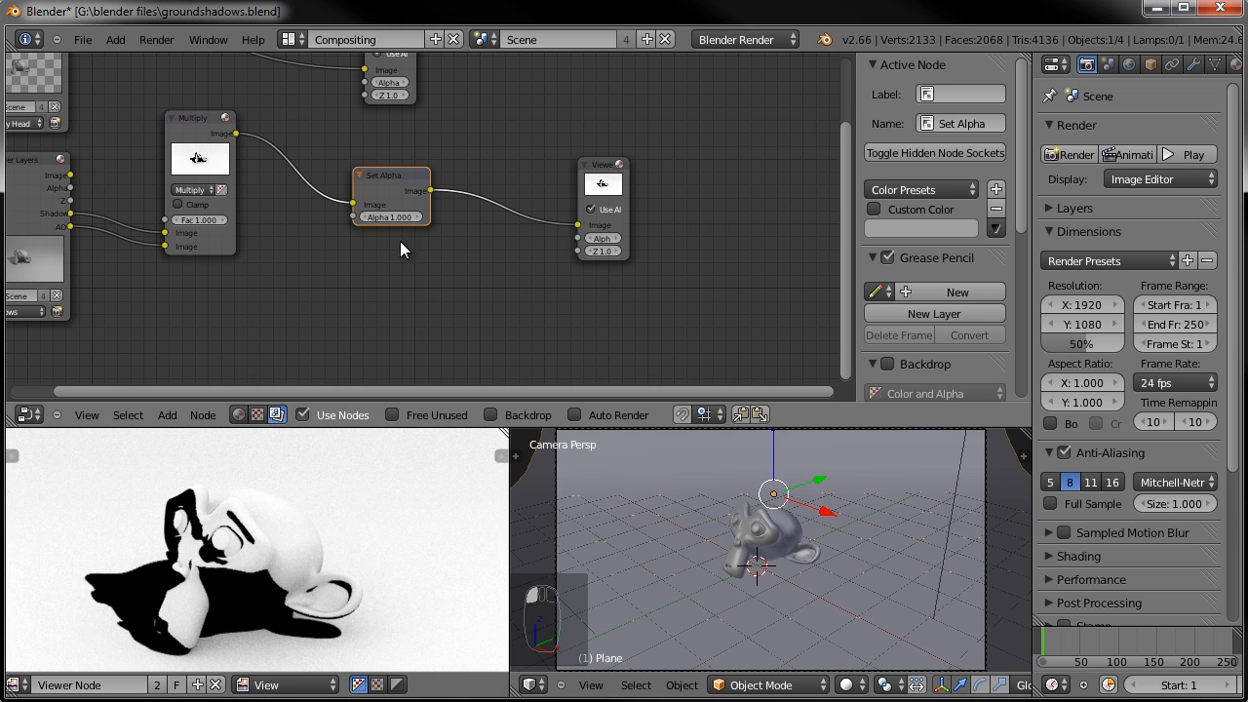
{"action": "mouse_move", "coordinate": [354, 203]}
{"action": "left_mouse_down"}
{"action": "mouse_move", "coordinate": [311, 211]}
{"action": "mouse_move", "coordinate": [351, 217]}
{"action": "left_mouse_up"}
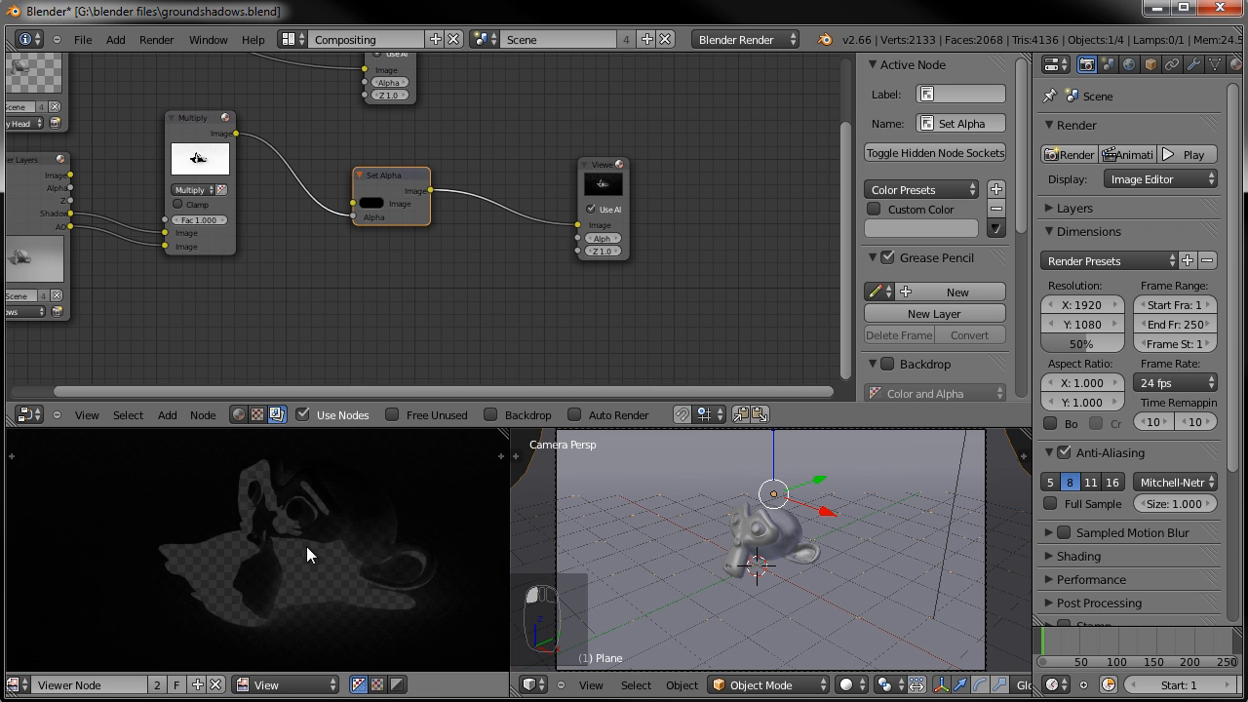
- Spread the Set Alpha and Multiply nodes apart to free space on the link between them
{"action": "left_click_drag", "start_coordinate": [393, 178], "coordinate": [452, 177]}
{"action": "left_click_drag", "start_coordinate": [195, 125], "coordinate": [153, 145]}
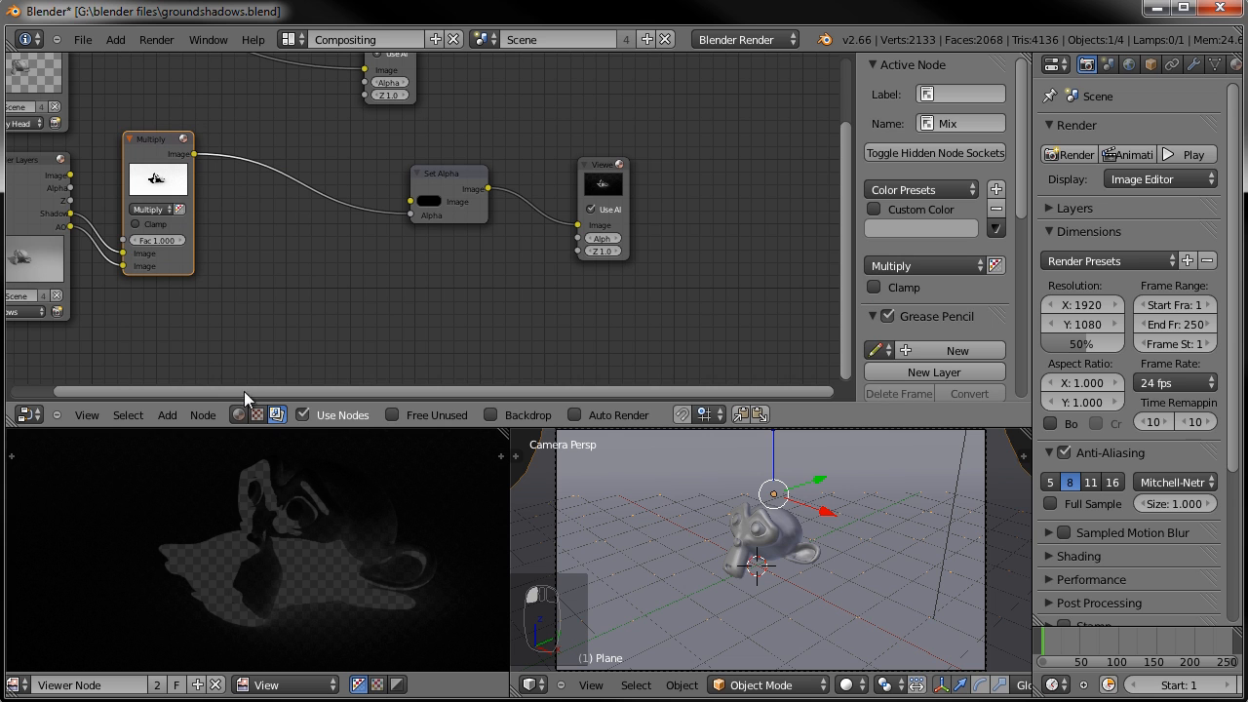
{"action": "left_click", "coordinate": [429, 201]}
{"action": "left_click_drag", "start_coordinate": [519, 272], "coordinate": [545, 395]}
{"action": "middle_click_drag", "start_coordinate": [321, 257], "coordinate": [308, 246]}
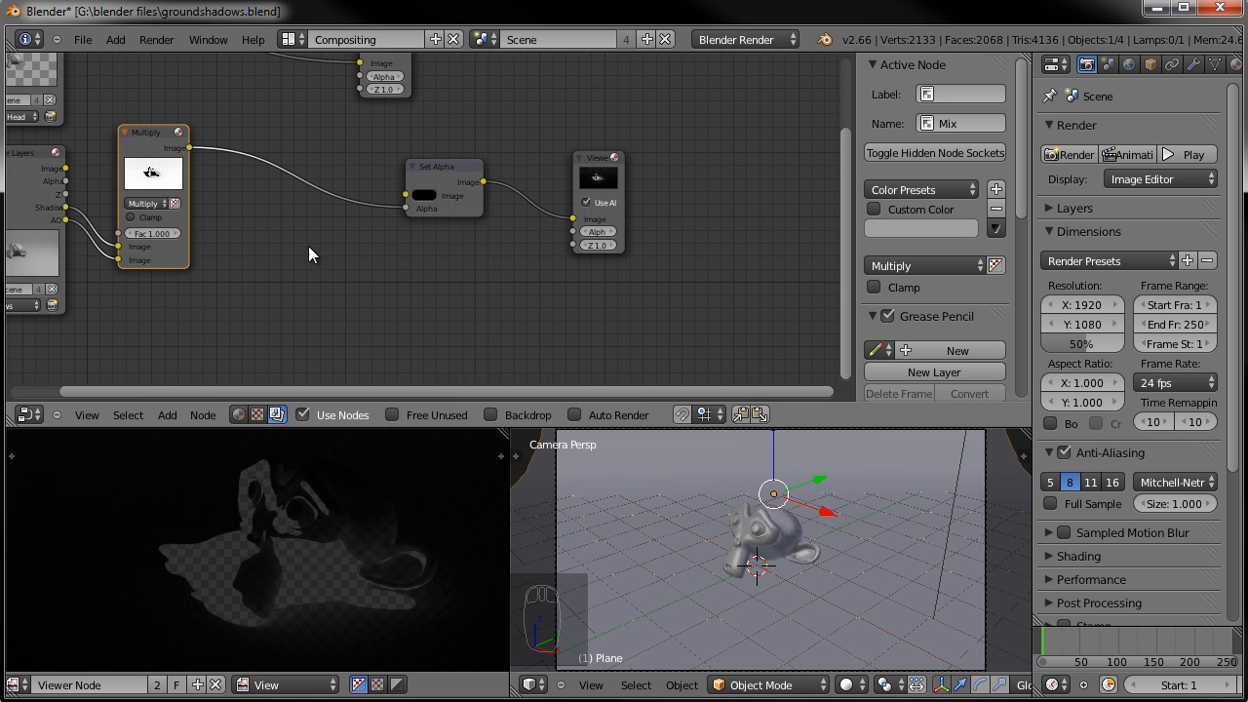
- Add an Invert node into the link between Multiply and Set Alpha and inspect the inverted shadow in the image editor
{"action": "left_click", "coordinate": [169, 416]}
{"action": "mouse_move", "coordinate": [205, 342]}
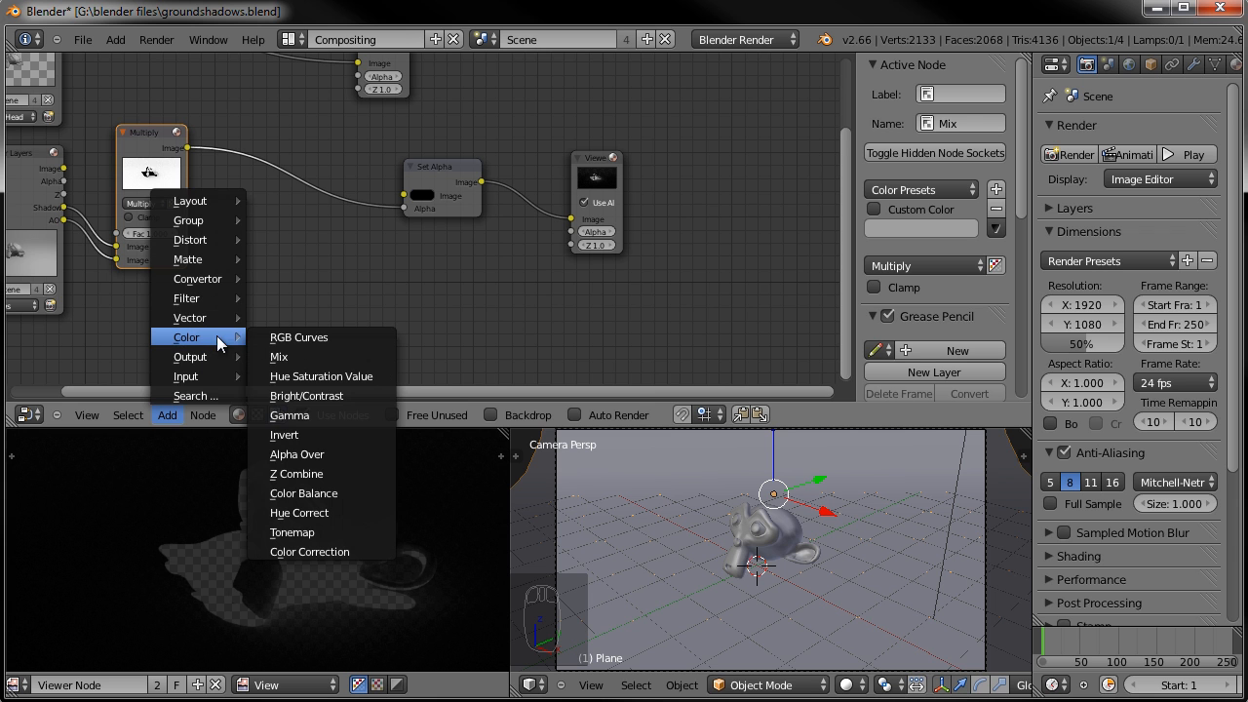
{"action": "left_click", "coordinate": [312, 440]}
{"action": "left_click_drag", "start_coordinate": [319, 354], "coordinate": [305, 150]}
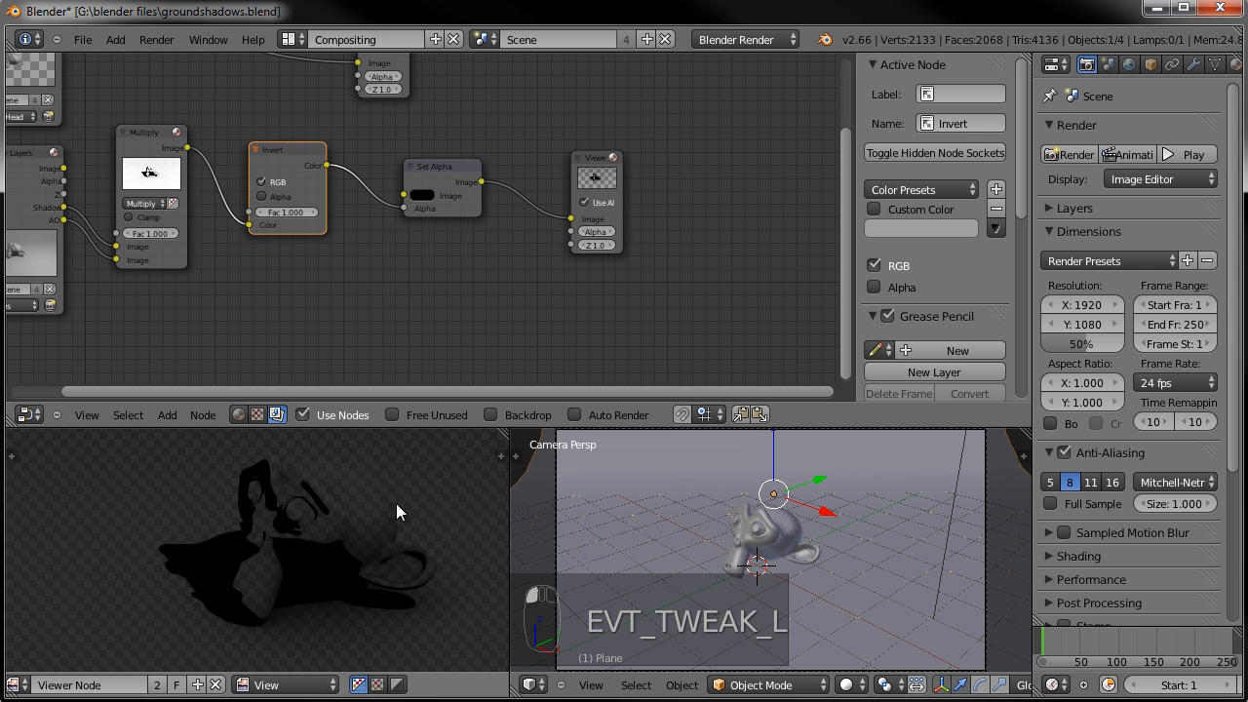
{"action": "scroll", "coordinate": [208, 527], "scroll_direction": "down", "scroll_amount": 3}
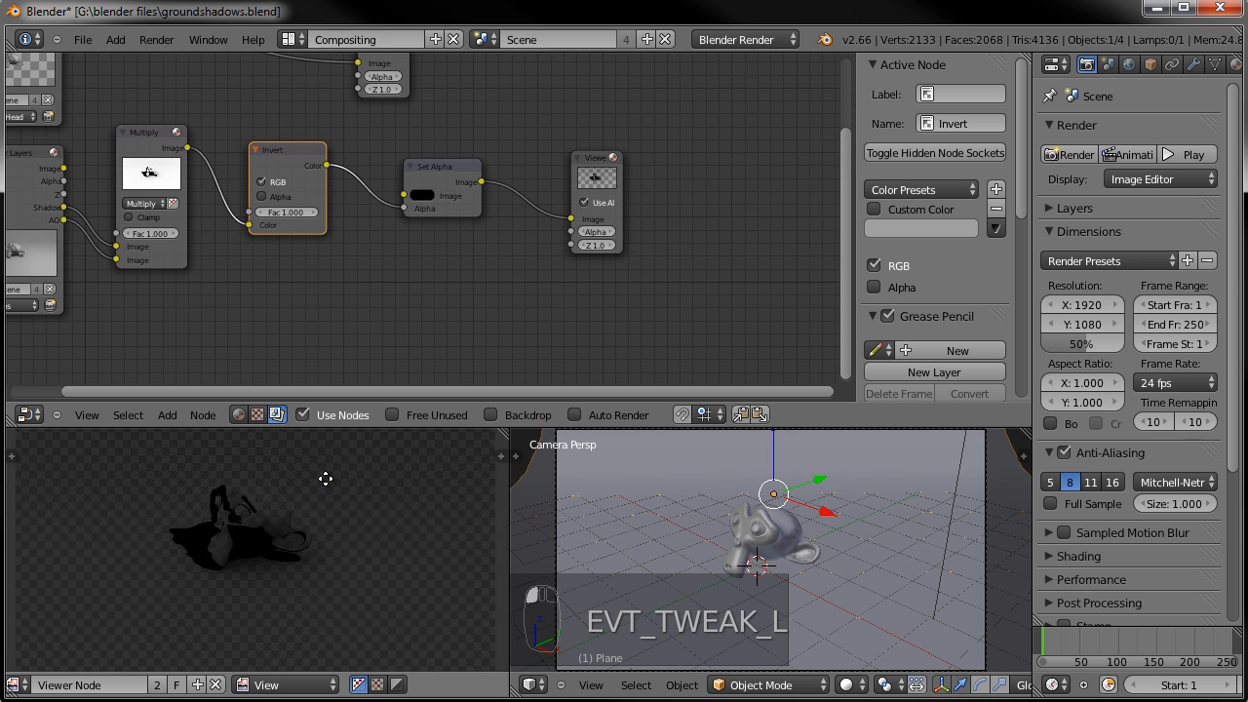
{"action": "scroll", "coordinate": [363, 526], "scroll_direction": "up", "scroll_amount": 4}
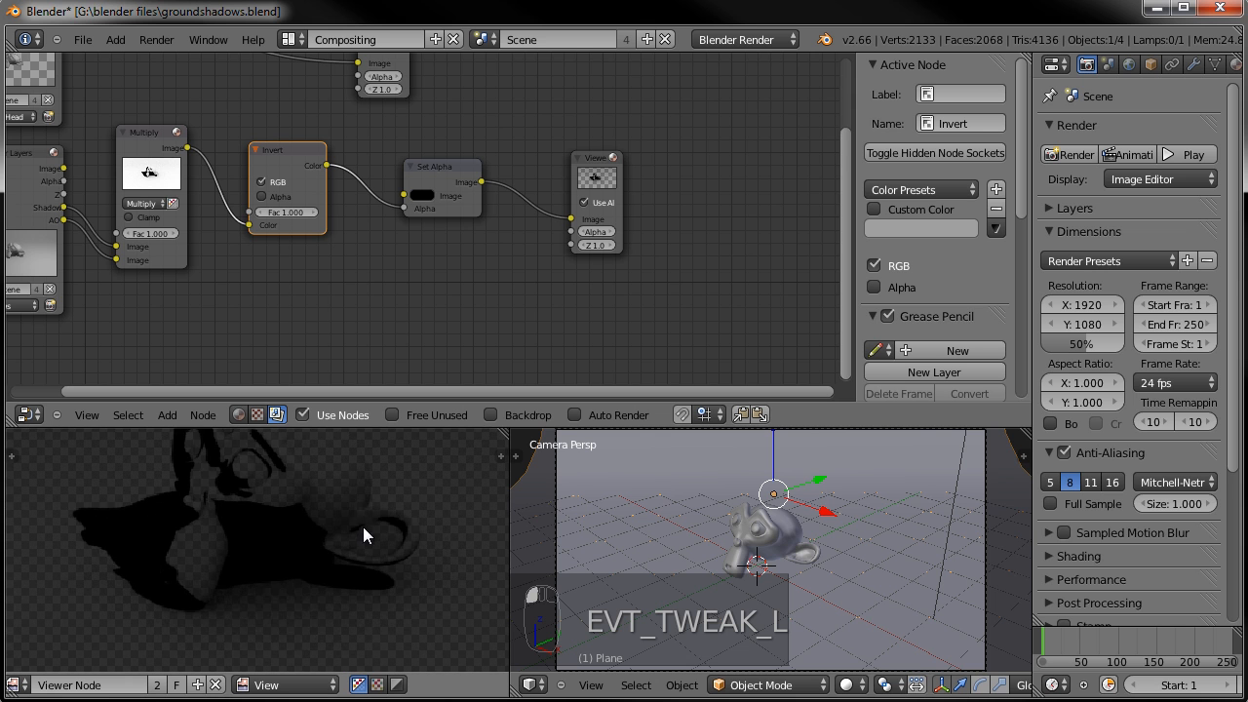
{"action": "middle_click_drag", "start_coordinate": [363, 526], "coordinate": [371, 563]}
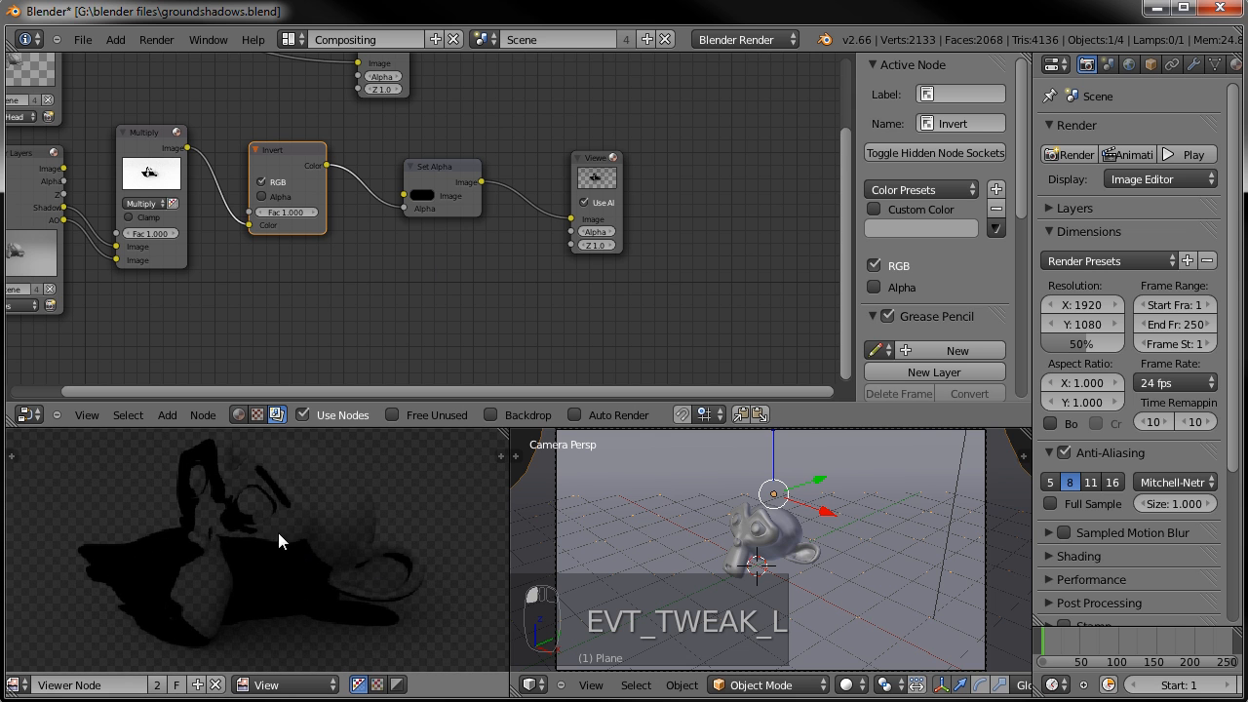
{"action": "scroll", "coordinate": [288, 526], "scroll_direction": "down", "scroll_amount": 5}
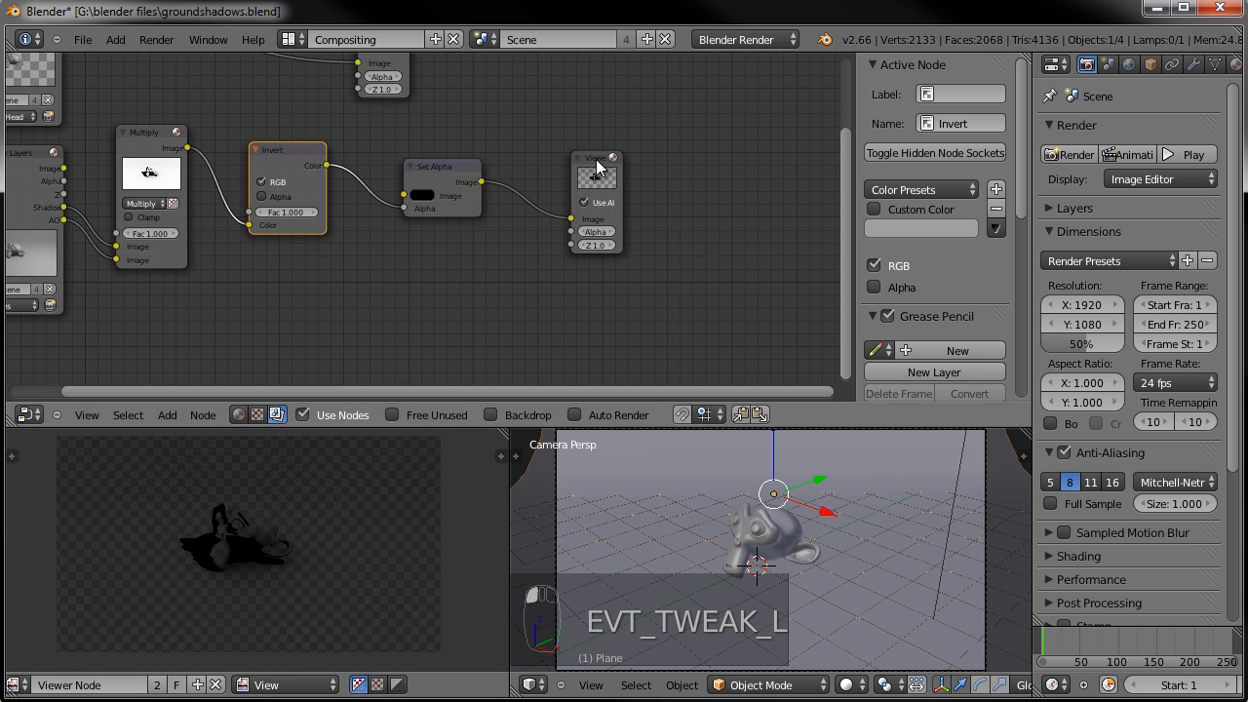
- Rearrange the Viewer, Set Alpha and Composite nodes to clear space before the Composite output
{"action": "left_click_drag", "start_coordinate": [615, 162], "coordinate": [690, 146]}
{"action": "left_click_drag", "start_coordinate": [453, 166], "coordinate": [389, 157]}
{"action": "scroll", "coordinate": [567, 188], "scroll_direction": "down", "scroll_amount": 2}
{"action": "middle_click_drag", "start_coordinate": [561, 203], "coordinate": [537, 284]}
{"action": "left_click_drag", "start_coordinate": [368, 139], "coordinate": [676, 135]}
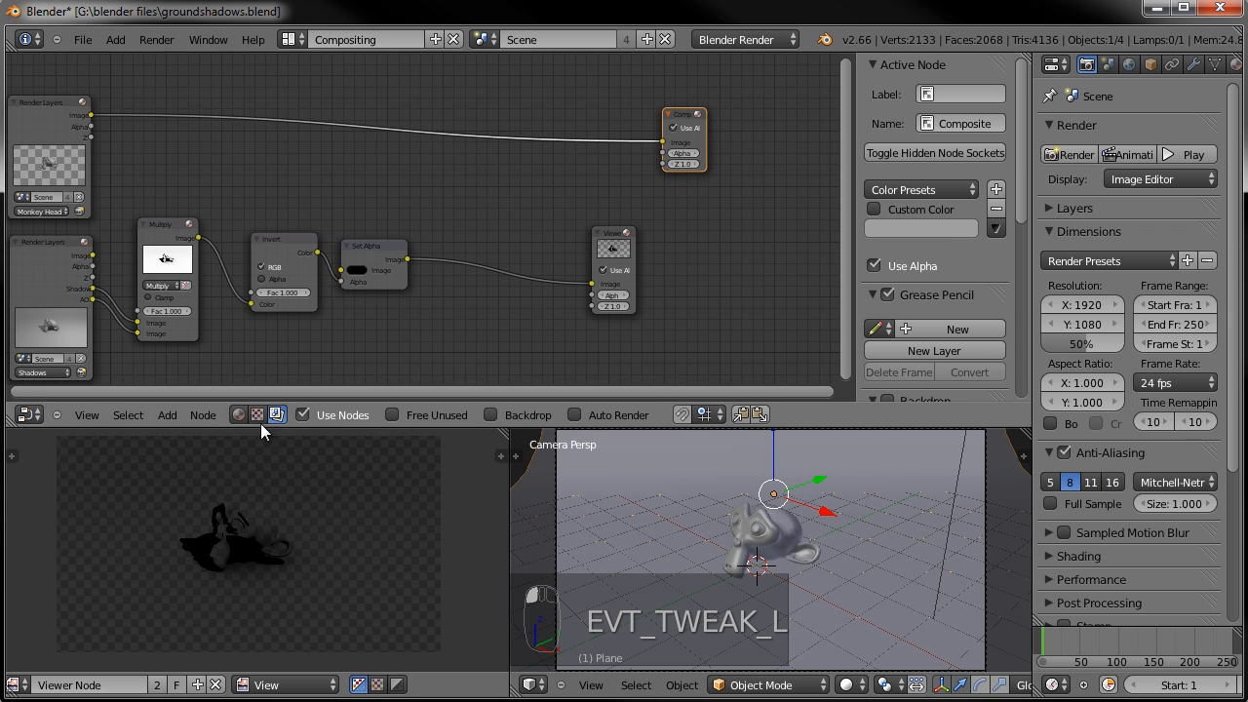
- Add an Alpha Over node and insert it into the link between the Monkey Head render layer and the Composite node
{"action": "left_click", "coordinate": [170, 414]}
{"action": "mouse_move", "coordinate": [202, 356]}
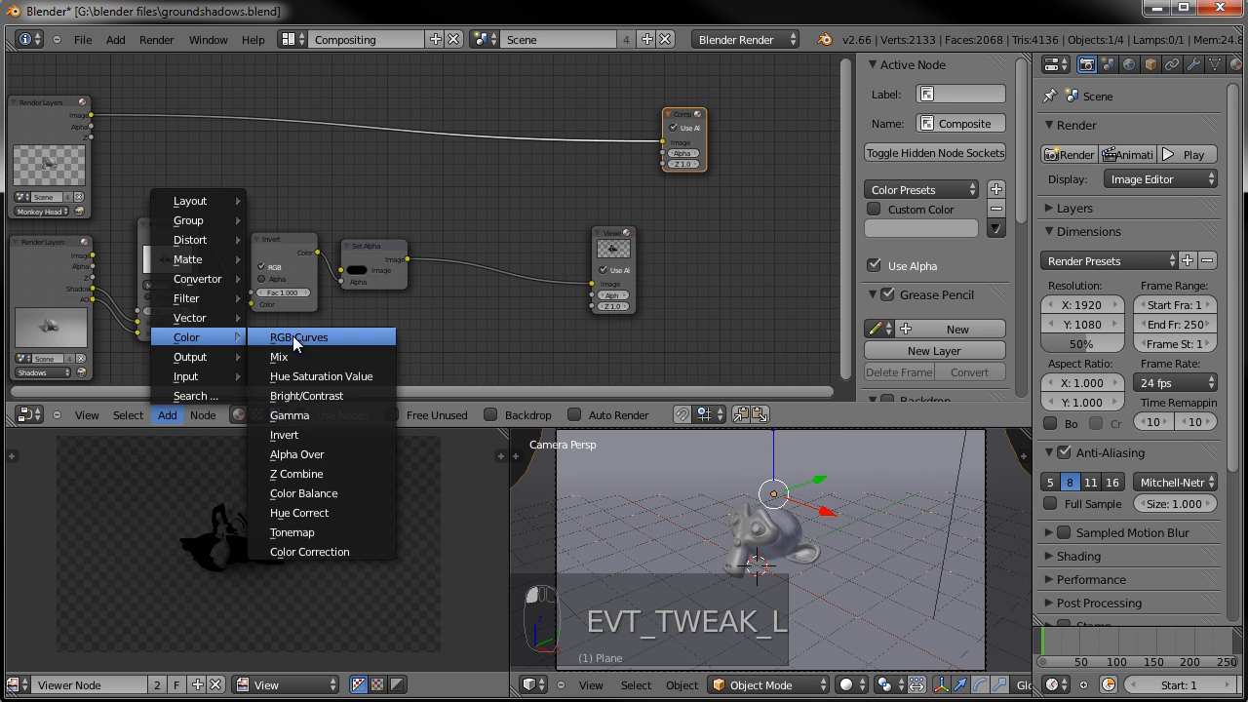
{"action": "left_click", "coordinate": [321, 453]}
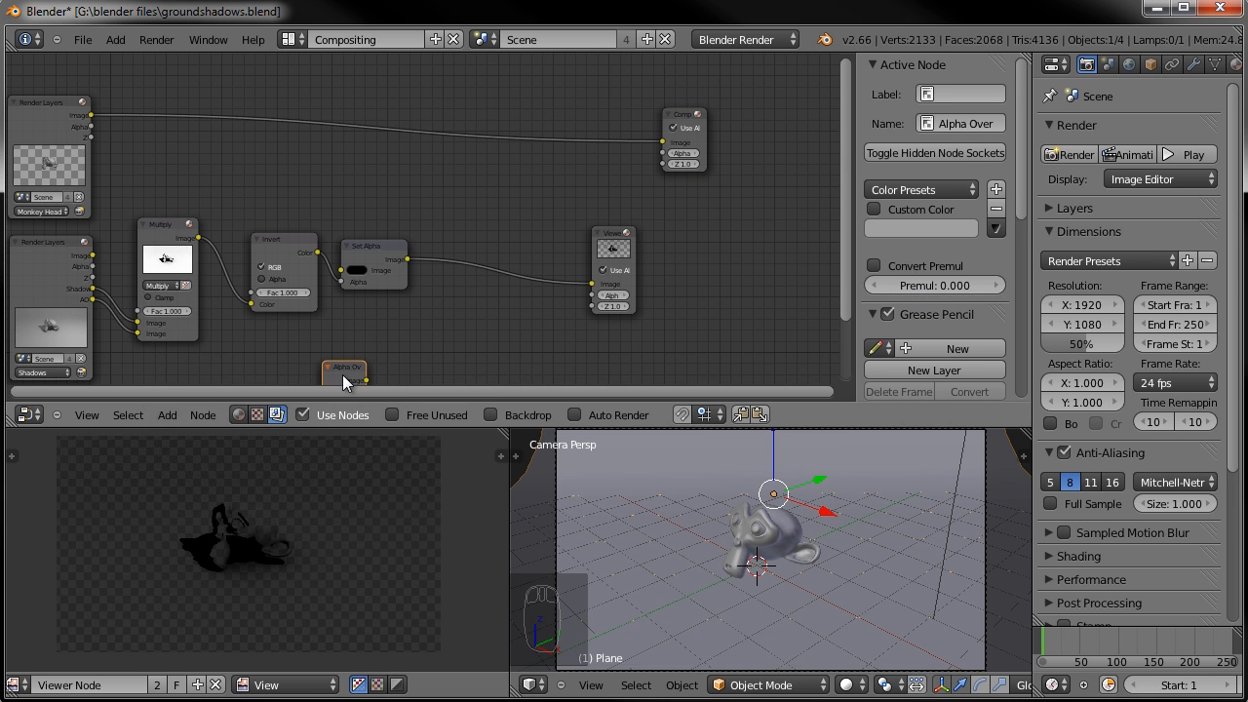
{"action": "left_click", "coordinate": [475, 125]}
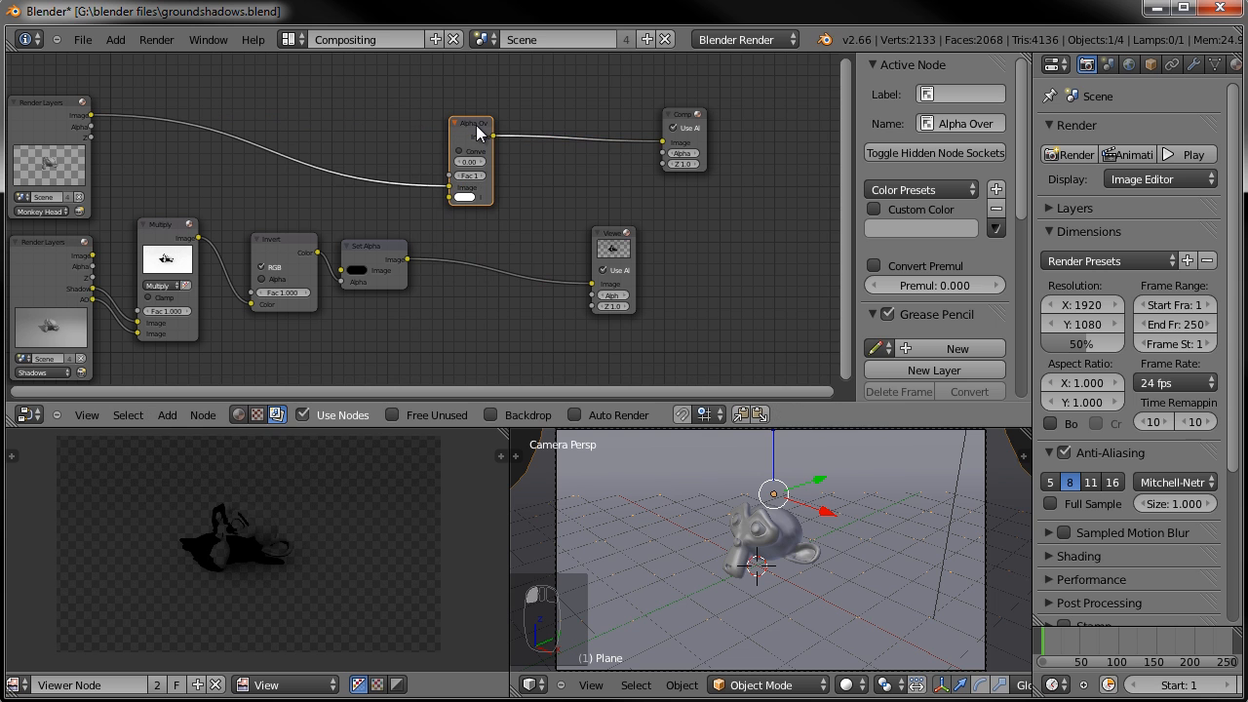
- Connect Set Alpha to Alpha Over's second Image input and feed the Alpha Over output to the Viewer node
{"action": "left_click_drag", "start_coordinate": [406, 259], "coordinate": [450, 197]}
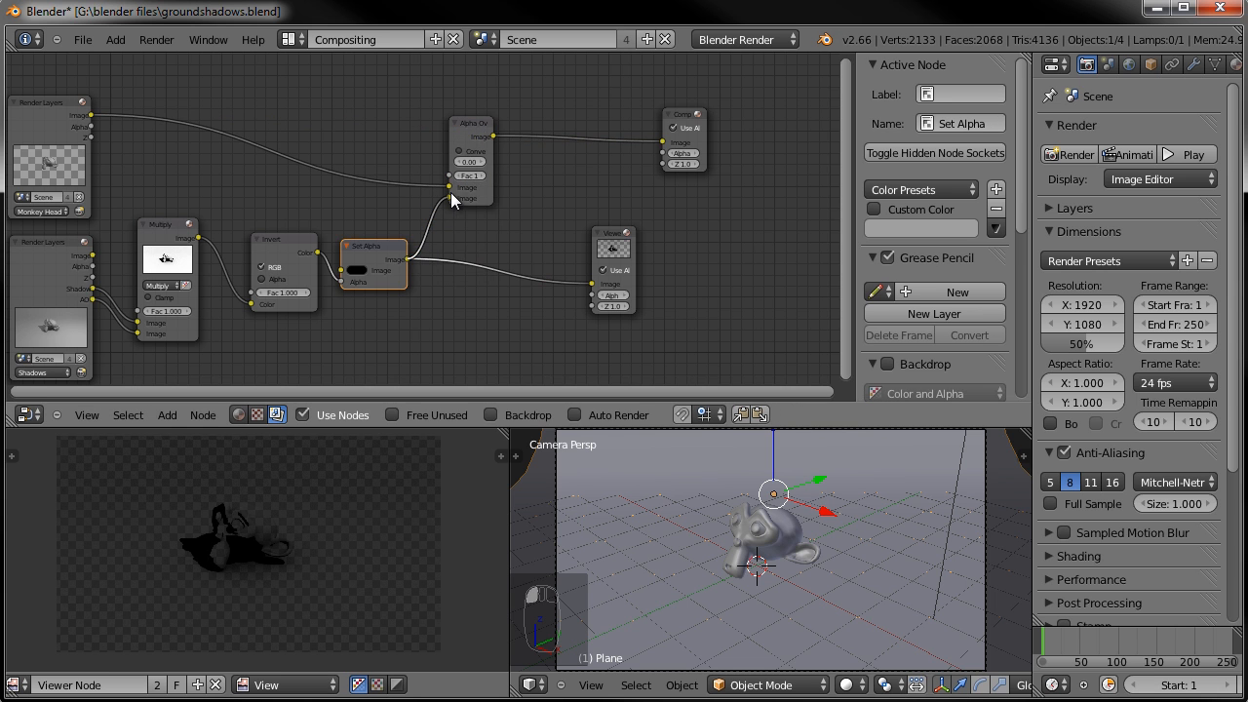
{"action": "left_click_drag", "start_coordinate": [492, 137], "coordinate": [592, 284]}
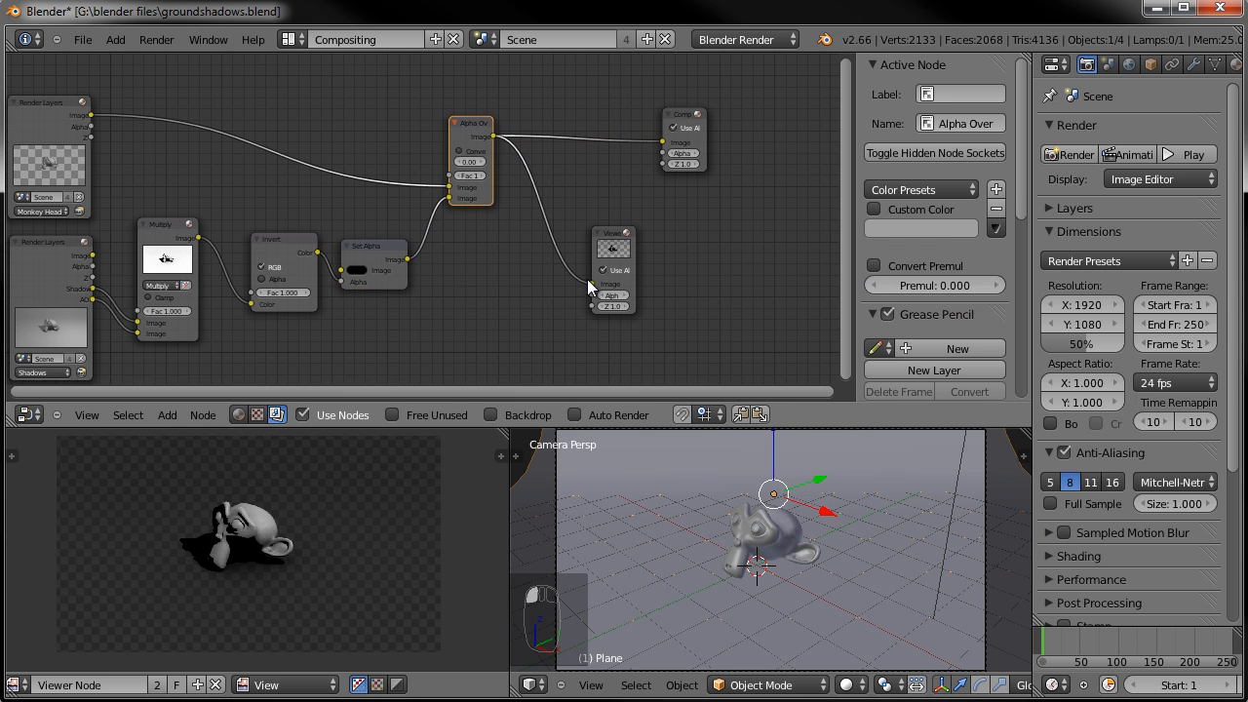
{"action": "scroll", "coordinate": [284, 568], "scroll_direction": "up", "scroll_amount": 4}
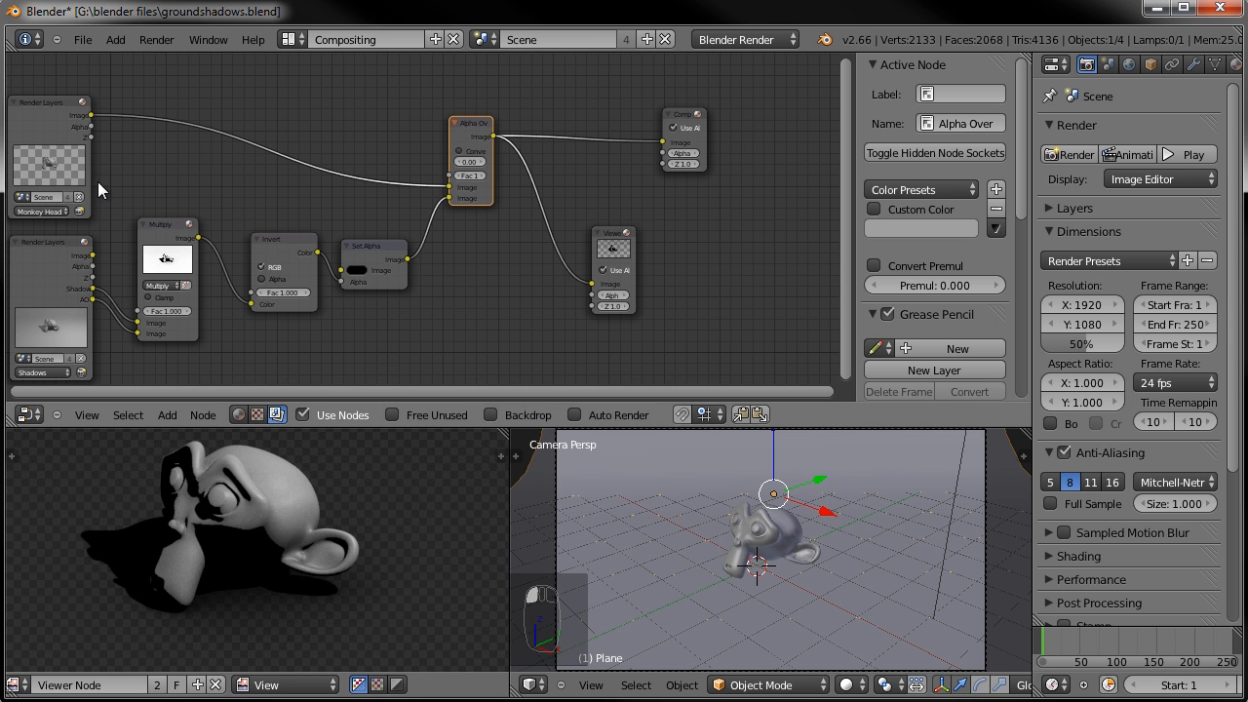
{"action": "middle_click_drag", "start_coordinate": [112, 172], "coordinate": [271, 183]}
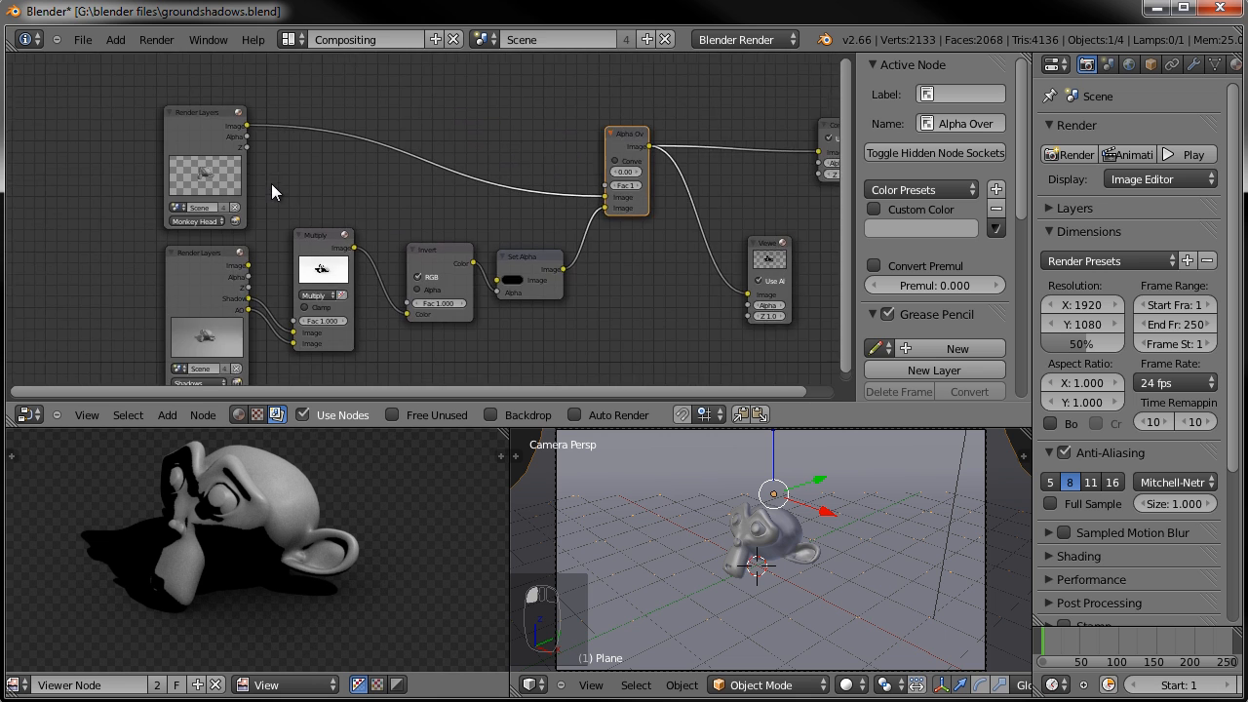
{"action": "scroll", "coordinate": [274, 183], "scroll_direction": "up", "scroll_amount": 3}
{"action": "scroll", "coordinate": [274, 183], "scroll_direction": "down", "scroll_amount": 3}
{"action": "middle_click_drag", "start_coordinate": [513, 172], "coordinate": [354, 162]}
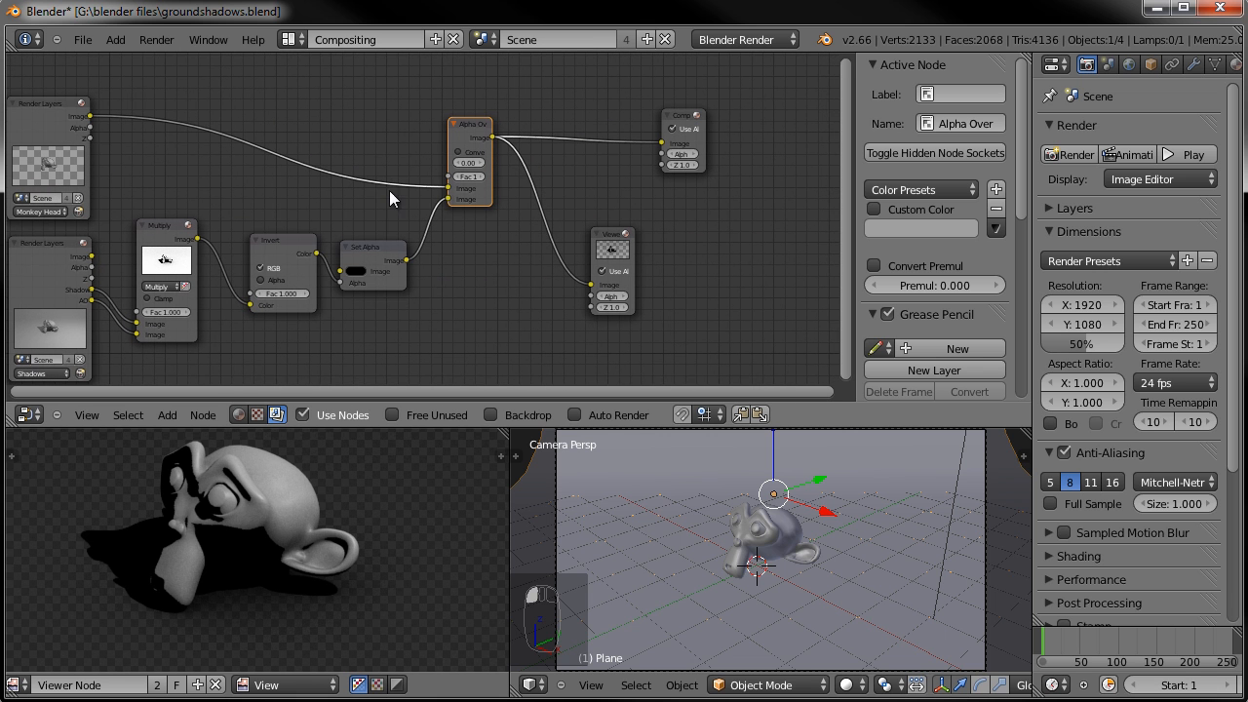
- Swap the two Image inputs of Alpha Over so the monkey head is layered over the shadows, and check the composite
{"action": "mouse_move", "coordinate": [449, 191]}
{"action": "left_mouse_down"}
{"action": "mouse_move", "coordinate": [438, 195]}
{"action": "mouse_move", "coordinate": [448, 200]}
{"action": "left_mouse_up"}
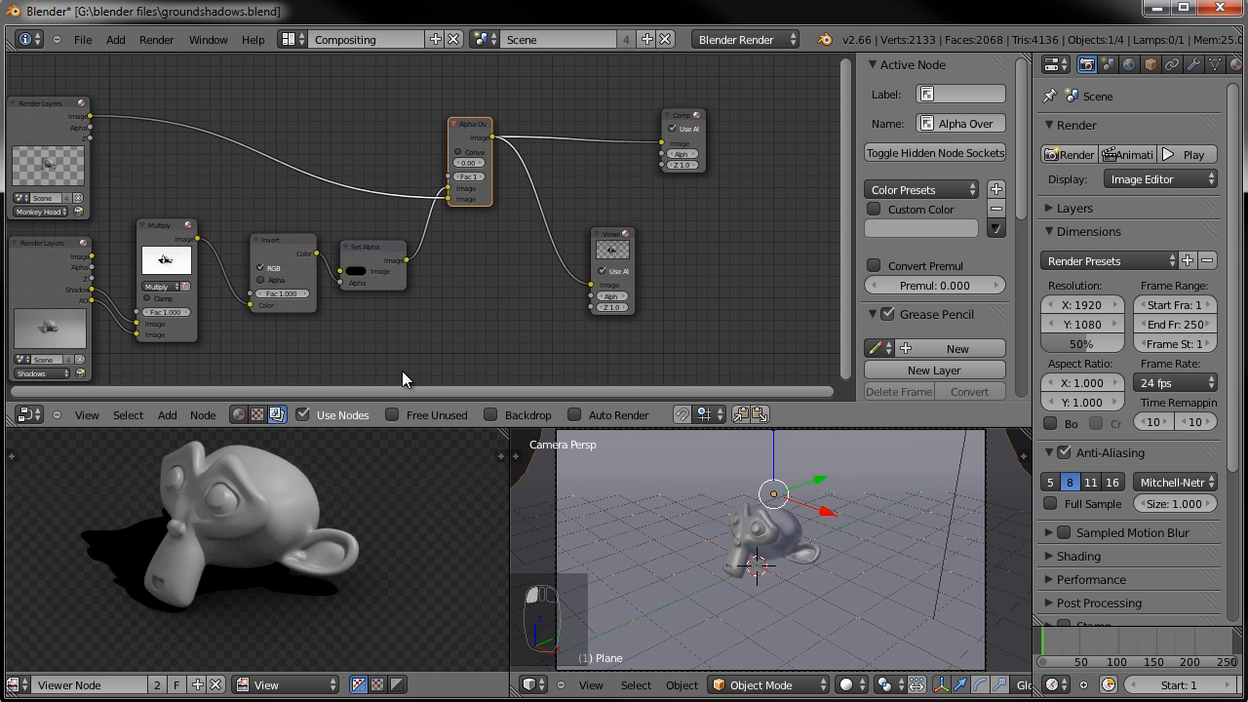
{"action": "scroll", "coordinate": [304, 534], "scroll_direction": "down", "scroll_amount": 4}
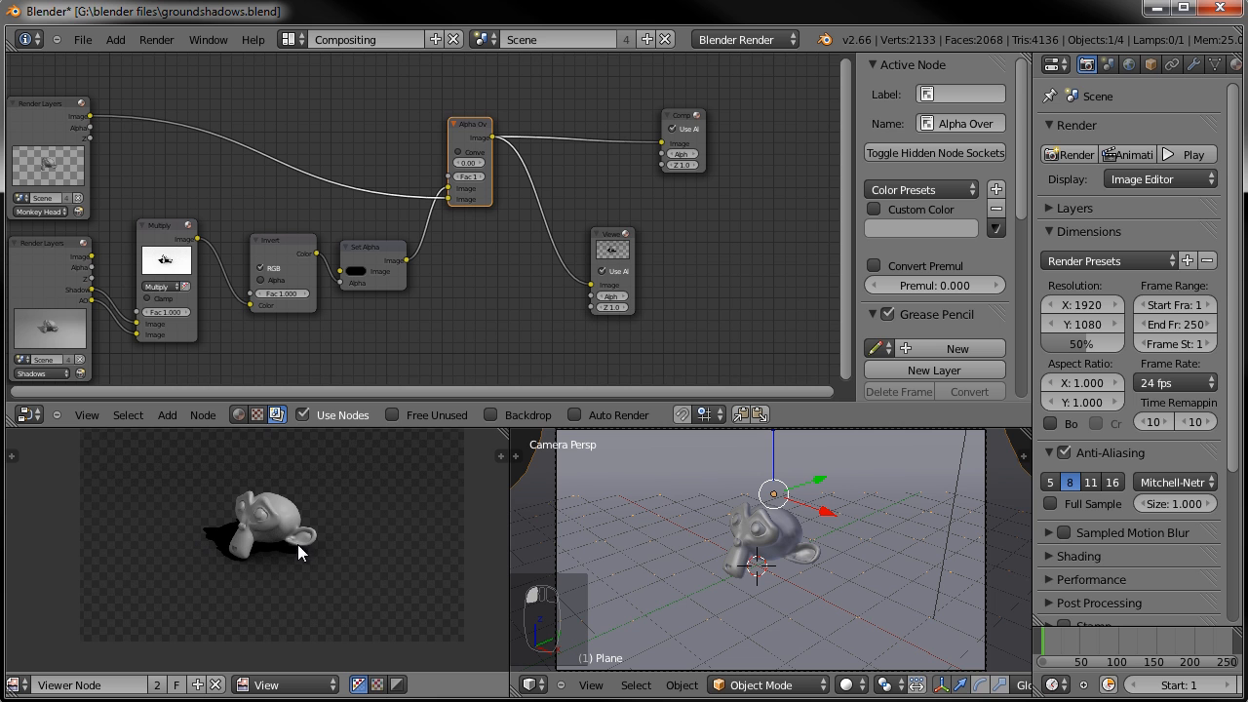
{"action": "scroll", "coordinate": [322, 541], "scroll_direction": "up", "scroll_amount": 3}
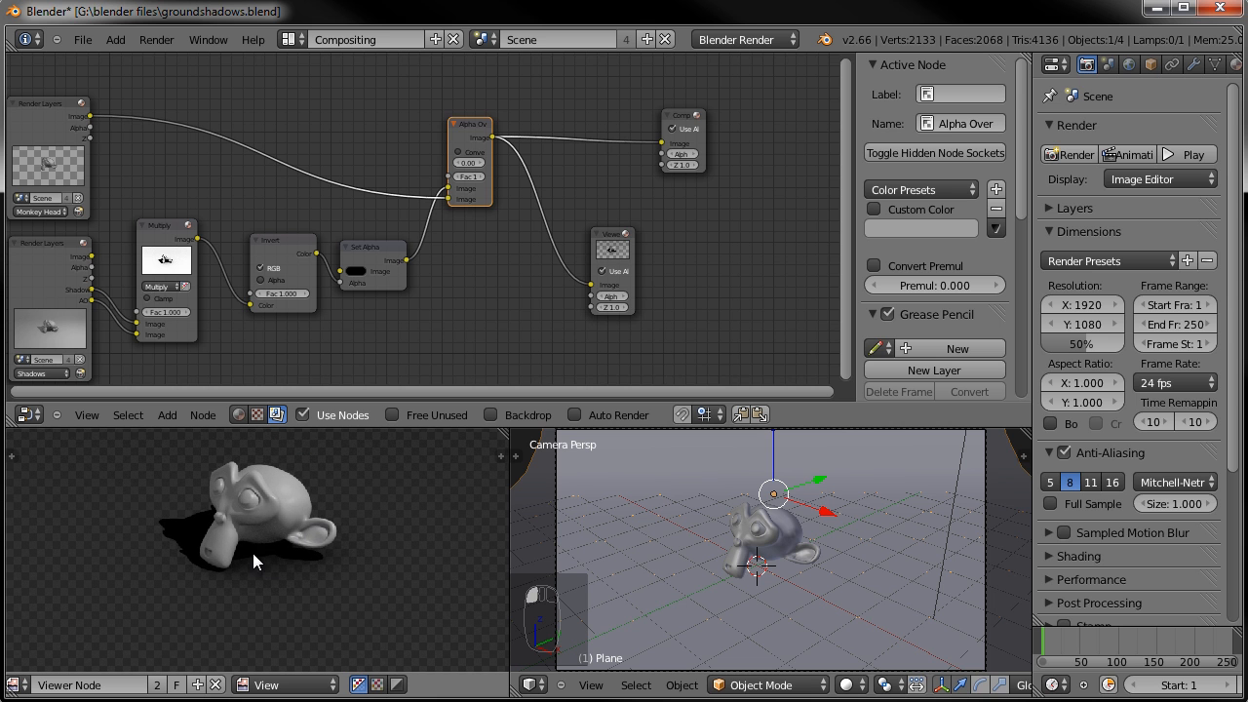
- Shift the Viewer, Alpha Over, Set Alpha and Invert nodes away from Multiply to make room in the shadow chain
{"action": "left_click", "coordinate": [614, 237]}
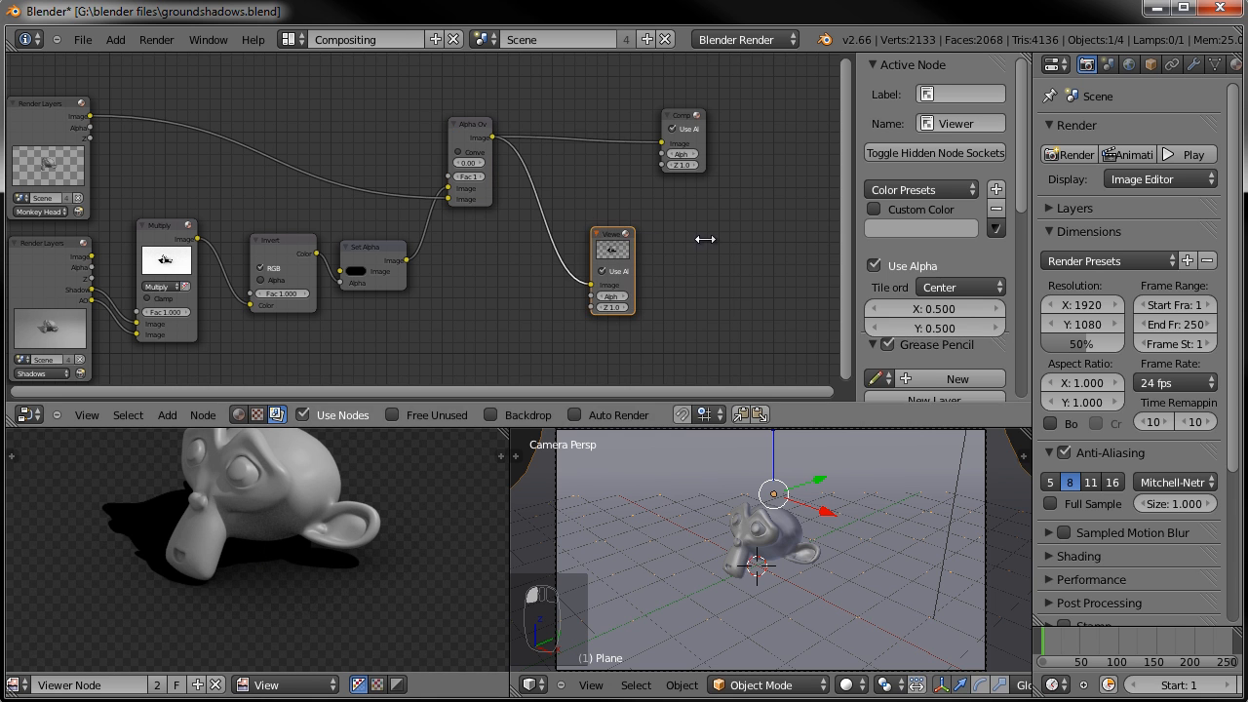
{"action": "left_click_drag", "start_coordinate": [705, 238], "coordinate": [707, 238]}
{"action": "left_click_drag", "start_coordinate": [479, 125], "coordinate": [596, 107]}
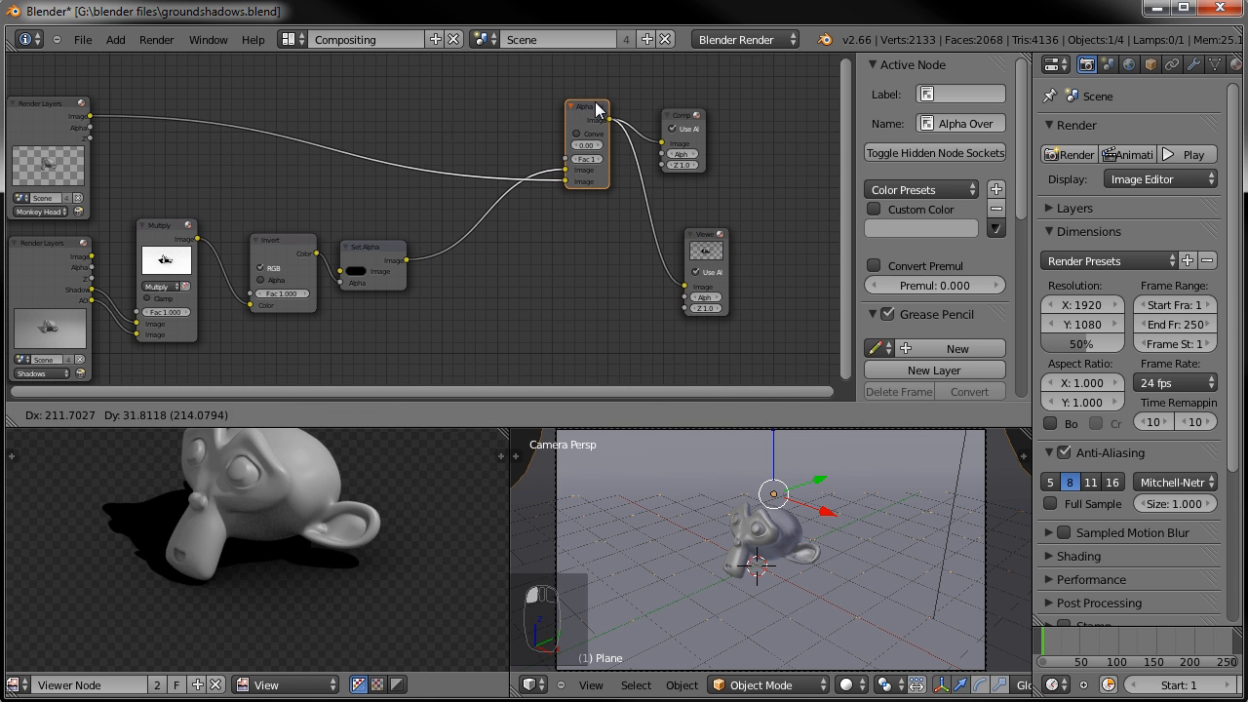
{"action": "left_click", "coordinate": [389, 242]}
{"action": "middle_click_drag", "start_coordinate": [483, 262], "coordinate": [468, 195]}
{"action": "left_click_drag", "start_coordinate": [380, 184], "coordinate": [430, 177]}
{"action": "left_click_drag", "start_coordinate": [291, 171], "coordinate": [327, 156]}
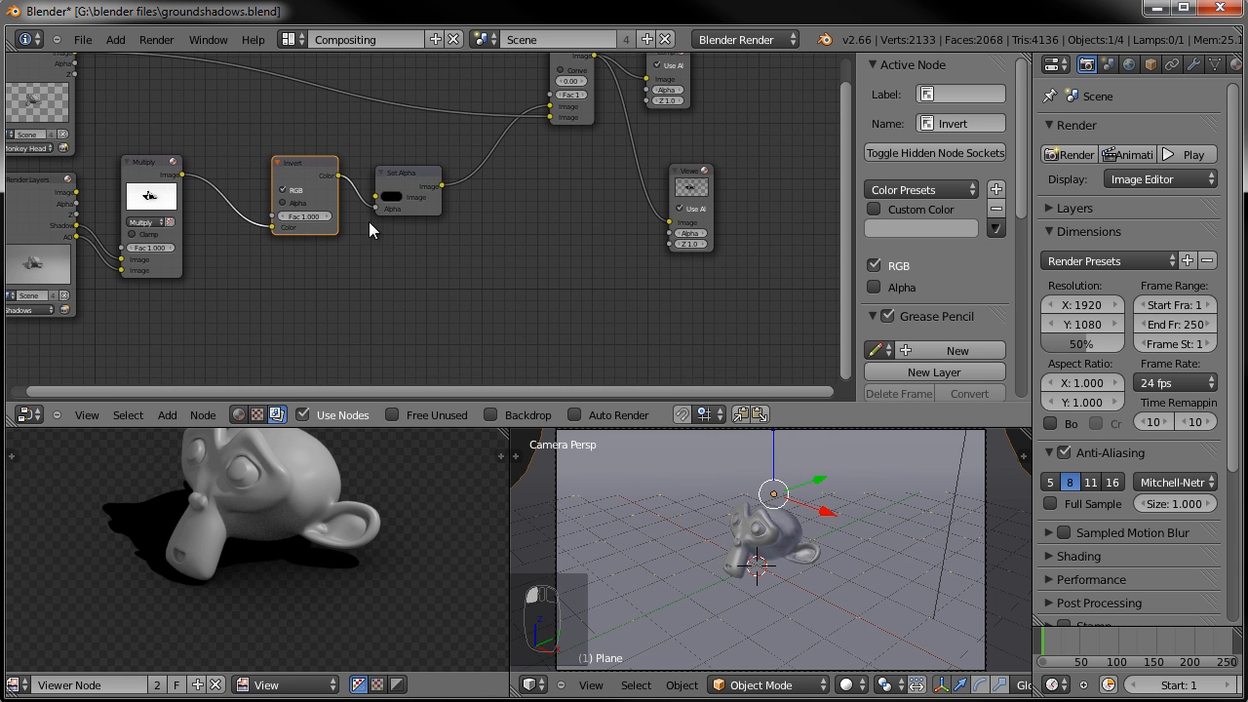
- Add a Mix node and insert it into the link between Multiply and Invert, spacing out Invert and Set Alpha
{"action": "left_click", "coordinate": [168, 415]}
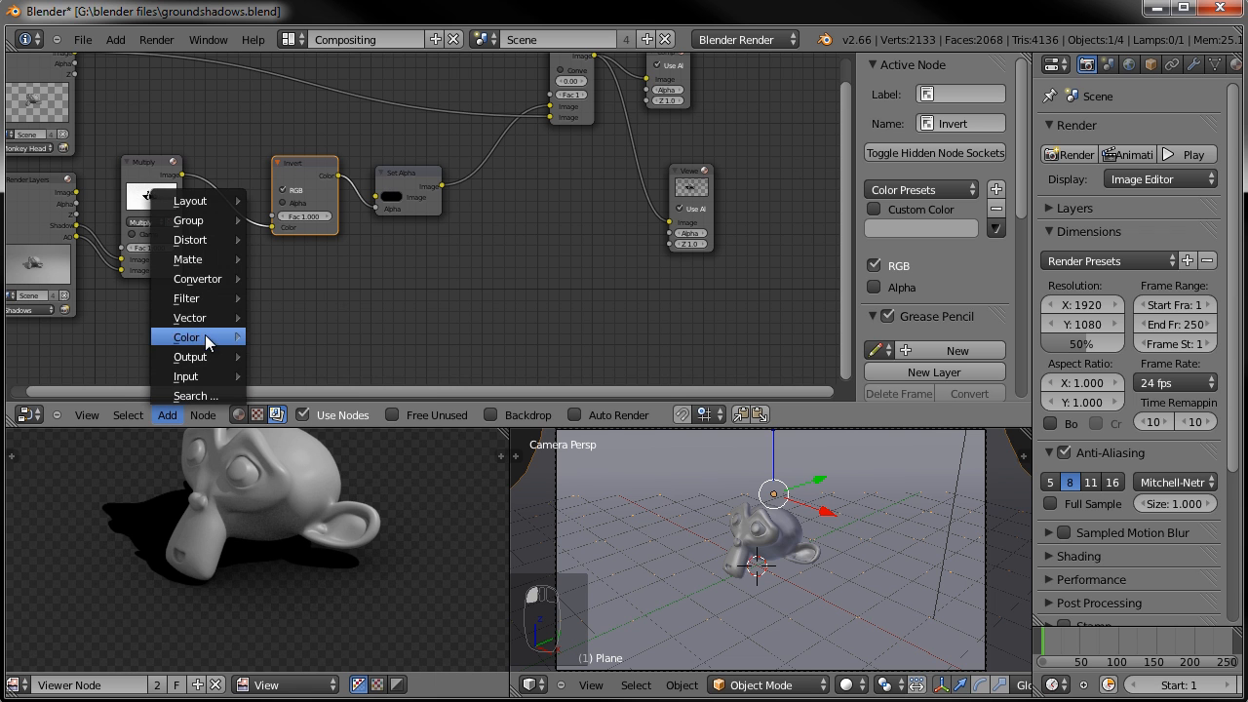
{"action": "mouse_move", "coordinate": [203, 335]}
{"action": "left_click", "coordinate": [282, 357]}
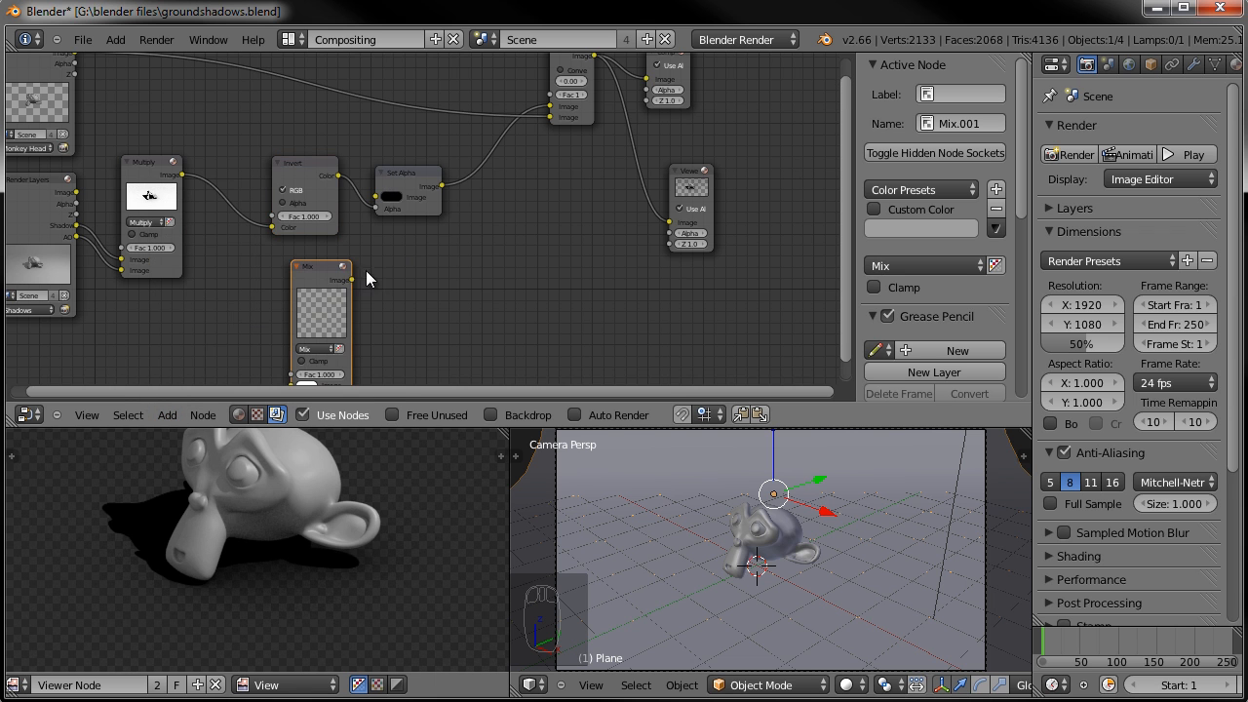
{"action": "left_click", "coordinate": [185, 208]}
{"action": "left_click_drag", "start_coordinate": [310, 173], "coordinate": [328, 170]}
{"action": "left_click_drag", "start_coordinate": [414, 176], "coordinate": [489, 176]}
{"action": "left_click_drag", "start_coordinate": [331, 166], "coordinate": [357, 165]}
{"action": "left_click_drag", "start_coordinate": [257, 202], "coordinate": [287, 171]}
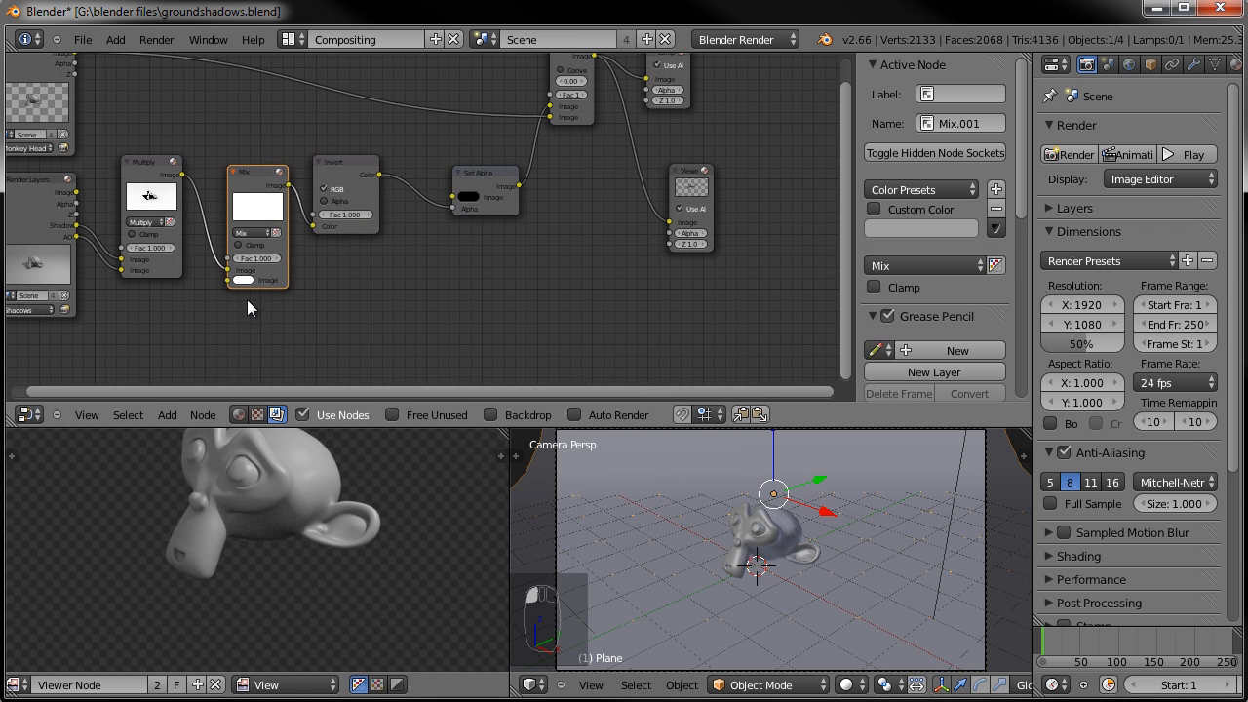
- Set the factor of the new Mix node to 0.68 to lighten the shadow
{"action": "scroll", "coordinate": [326, 264], "scroll_direction": "up", "scroll_amount": 2}
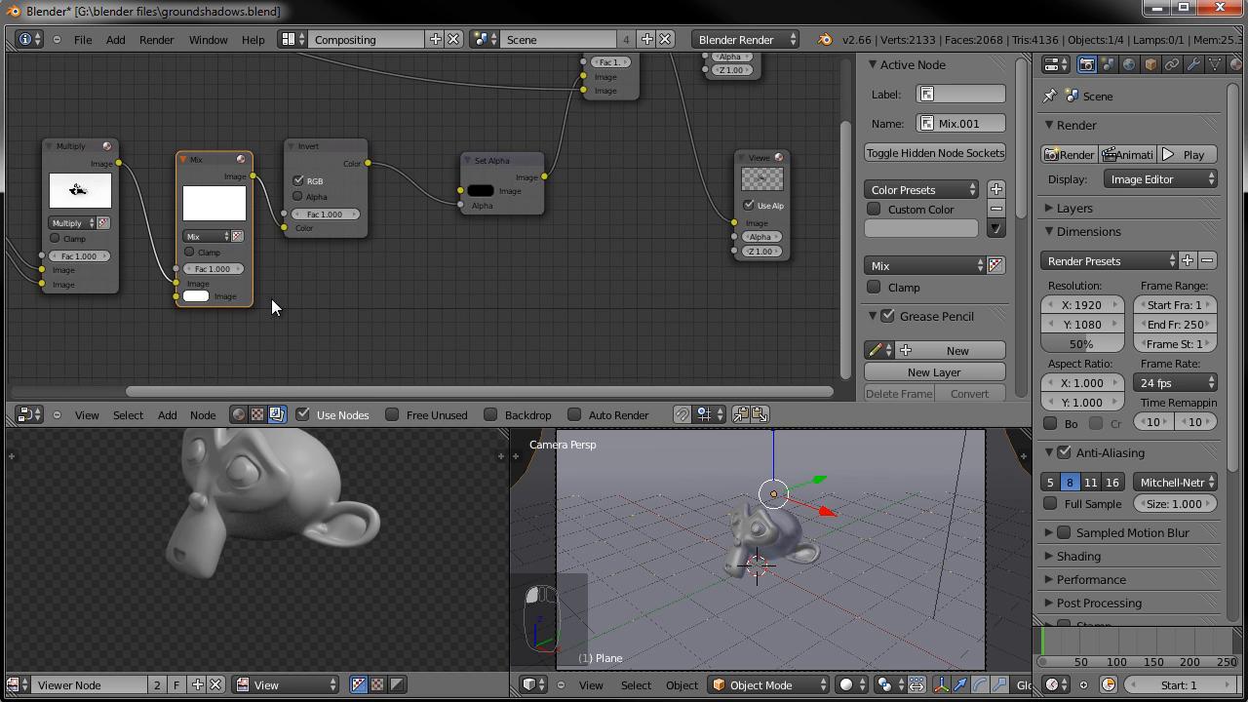
{"action": "middle_click_drag", "start_coordinate": [271, 298], "coordinate": [358, 245]}
{"action": "scroll", "coordinate": [340, 244], "scroll_direction": "up", "scroll_amount": 2}
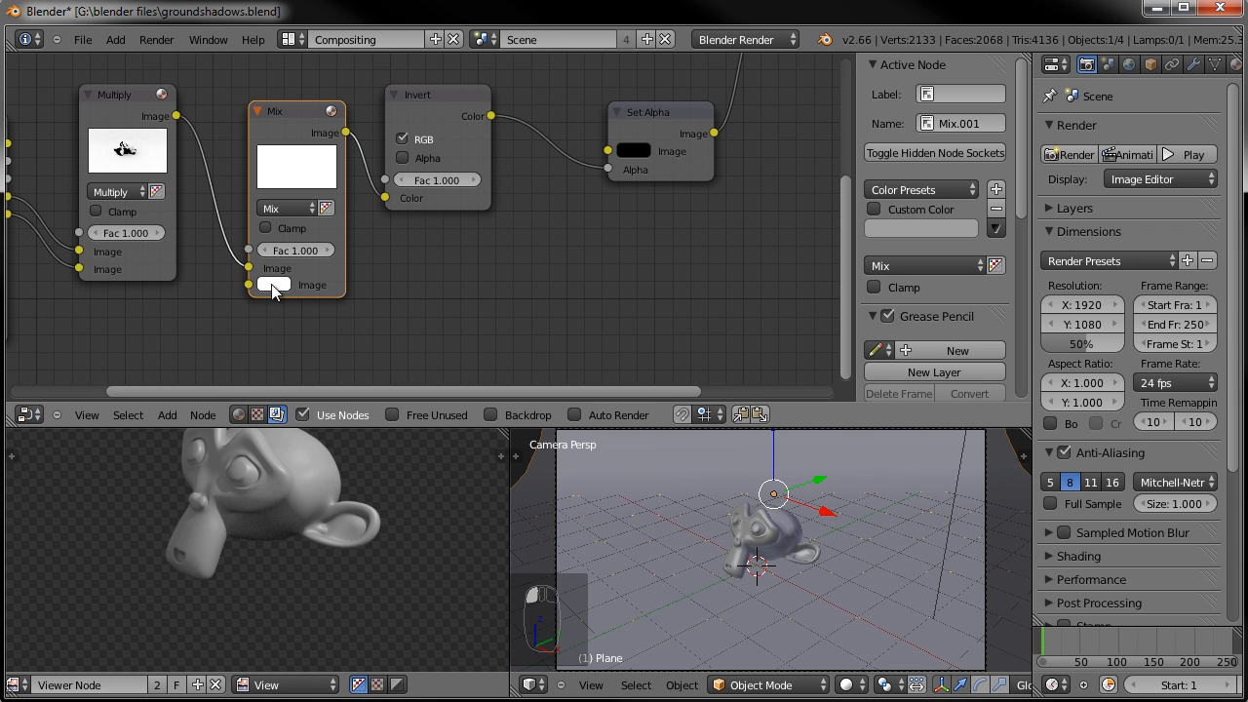
{"action": "left_click", "coordinate": [298, 251]}
{"action": "type", "text": ".68"}
{"action": "key", "text": "Return"}
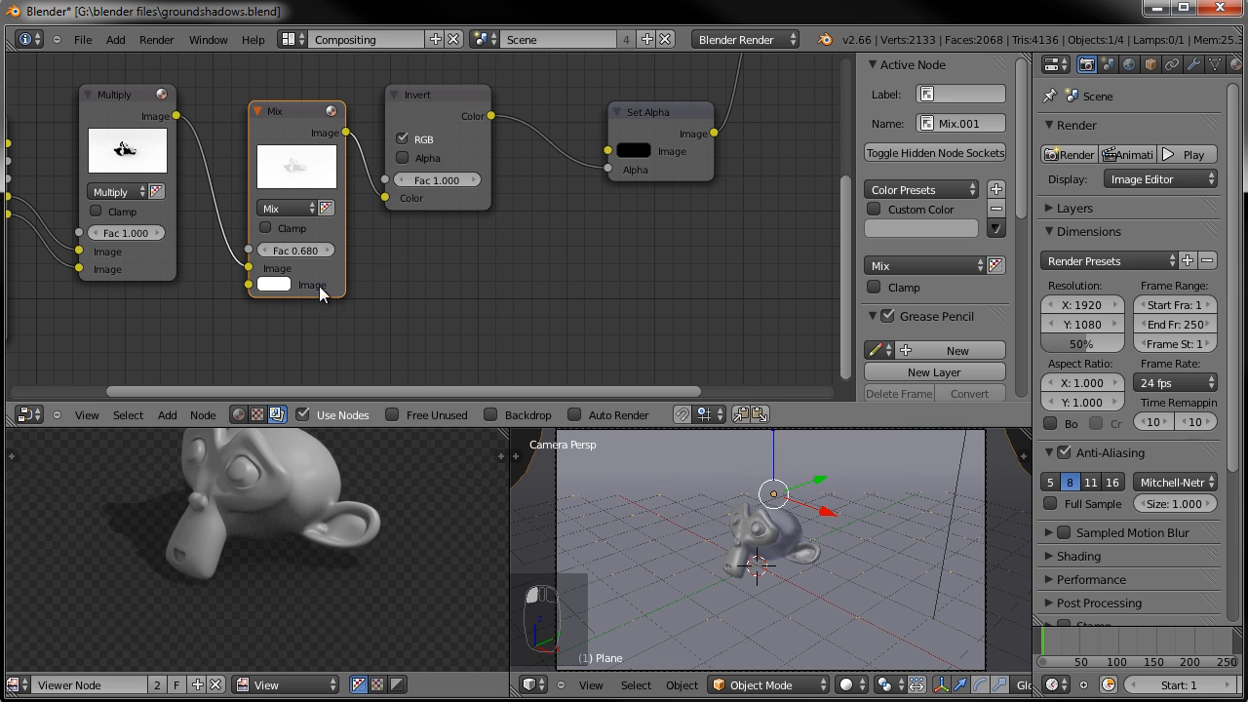
- Try other shadow strengths on the Mix node, including factors of 0 and 0.76
{"action": "left_click", "coordinate": [298, 251]}
{"action": "type", "text": ".34"}
{"action": "key", "text": "Return"}
{"action": "left_click_drag", "start_coordinate": [230, 255], "coordinate": [157, 257]}
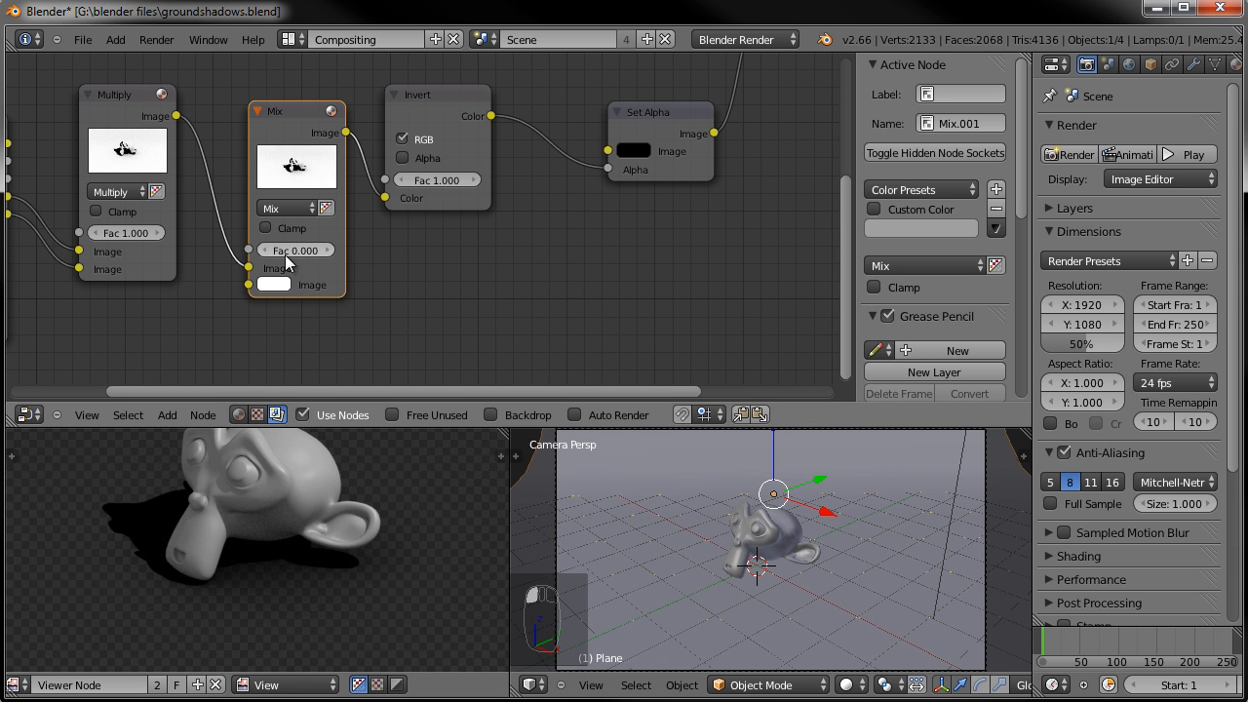
{"action": "left_click_drag", "start_coordinate": [294, 254], "coordinate": [355, 252]}
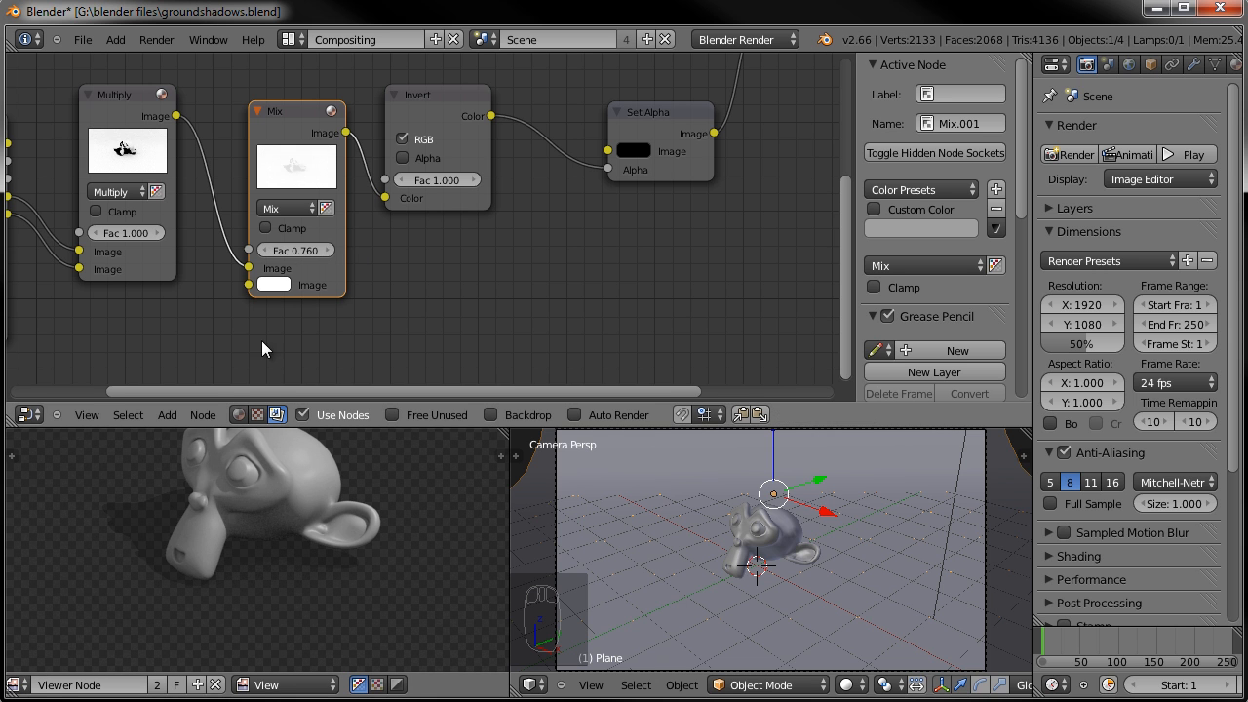
- Set the Mix node's factor to 0.65
{"action": "left_click", "coordinate": [330, 250]}
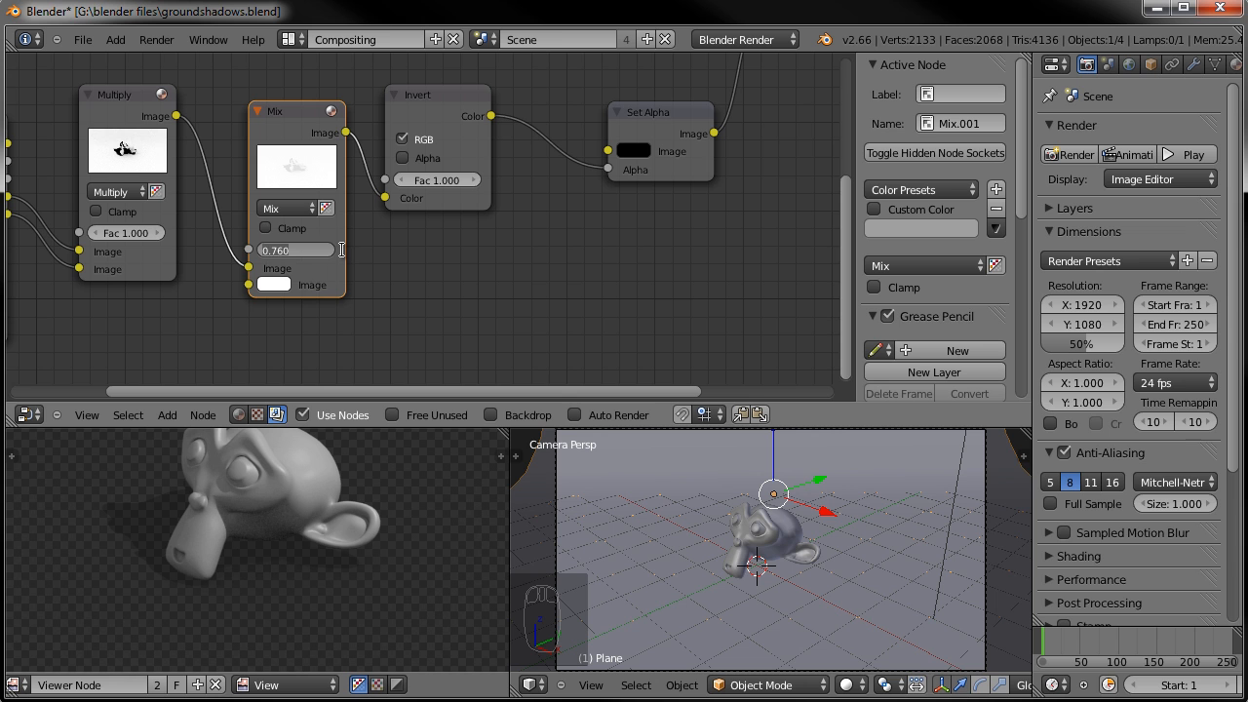
{"action": "key", "text": "BackSpace"}
{"action": "key", "text": "Return"}
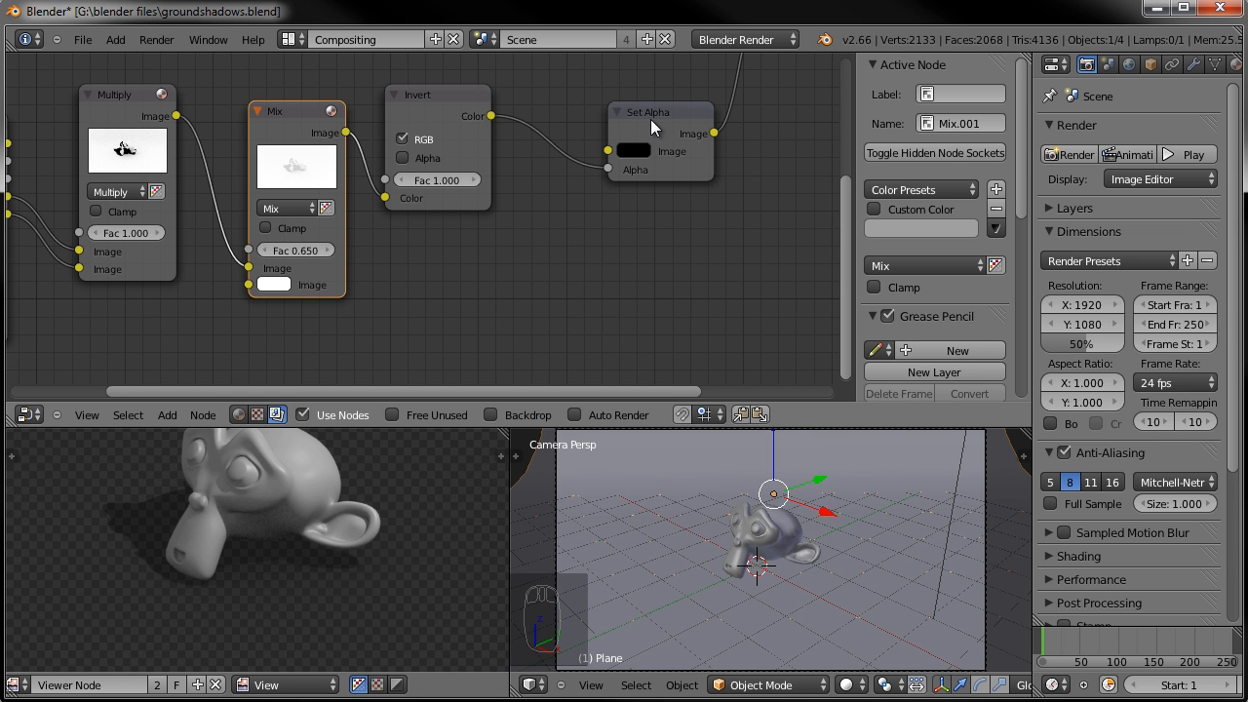
- Space out the Mix, Invert and Set Alpha nodes to open a gap between Mix and Invert
{"action": "left_click_drag", "start_coordinate": [650, 119], "coordinate": [708, 117]}
{"action": "left_click", "coordinate": [436, 118]}
{"action": "left_click_drag", "start_coordinate": [452, 105], "coordinate": [535, 112]}
{"action": "scroll", "coordinate": [303, 537], "scroll_direction": "down", "scroll_amount": 2}
{"action": "middle_click_drag", "start_coordinate": [304, 536], "coordinate": [243, 522]}
{"action": "scroll", "coordinate": [257, 524], "scroll_direction": "up", "scroll_amount": 1}
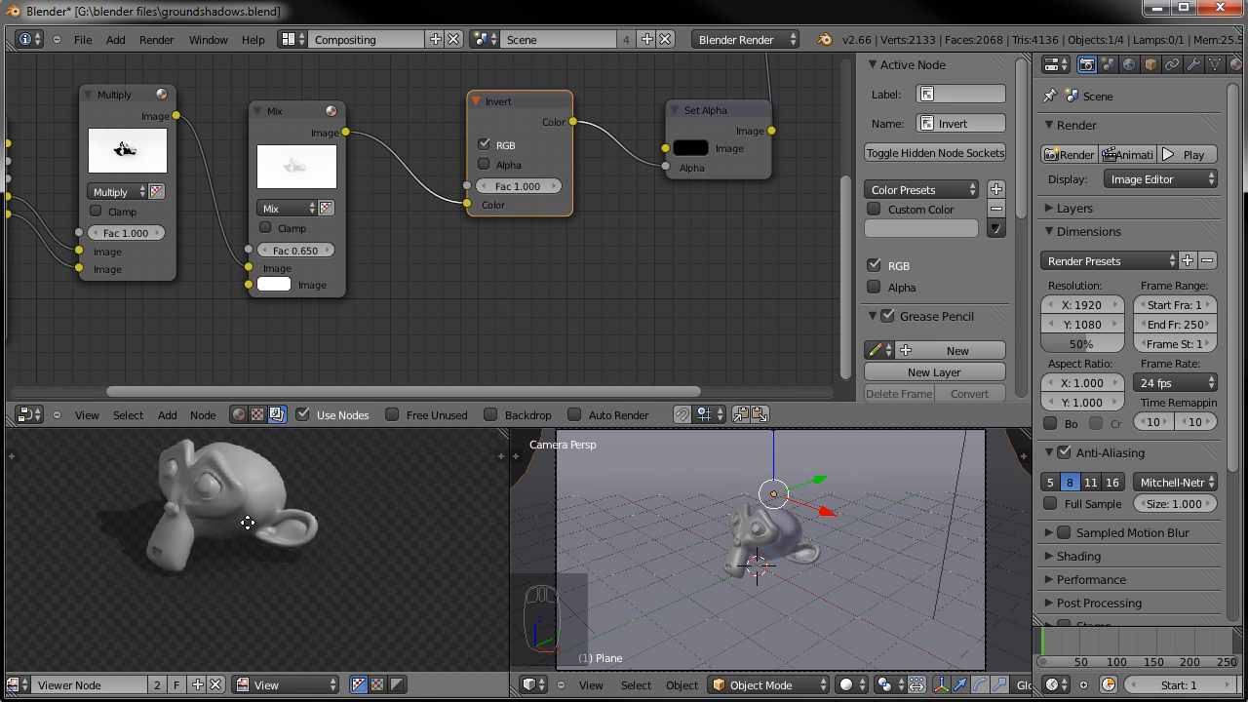
{"action": "left_click_drag", "start_coordinate": [306, 117], "coordinate": [262, 117]}
- Add a Blur node and insert it into the link between Mix and Invert
{"action": "left_click", "coordinate": [167, 415]}
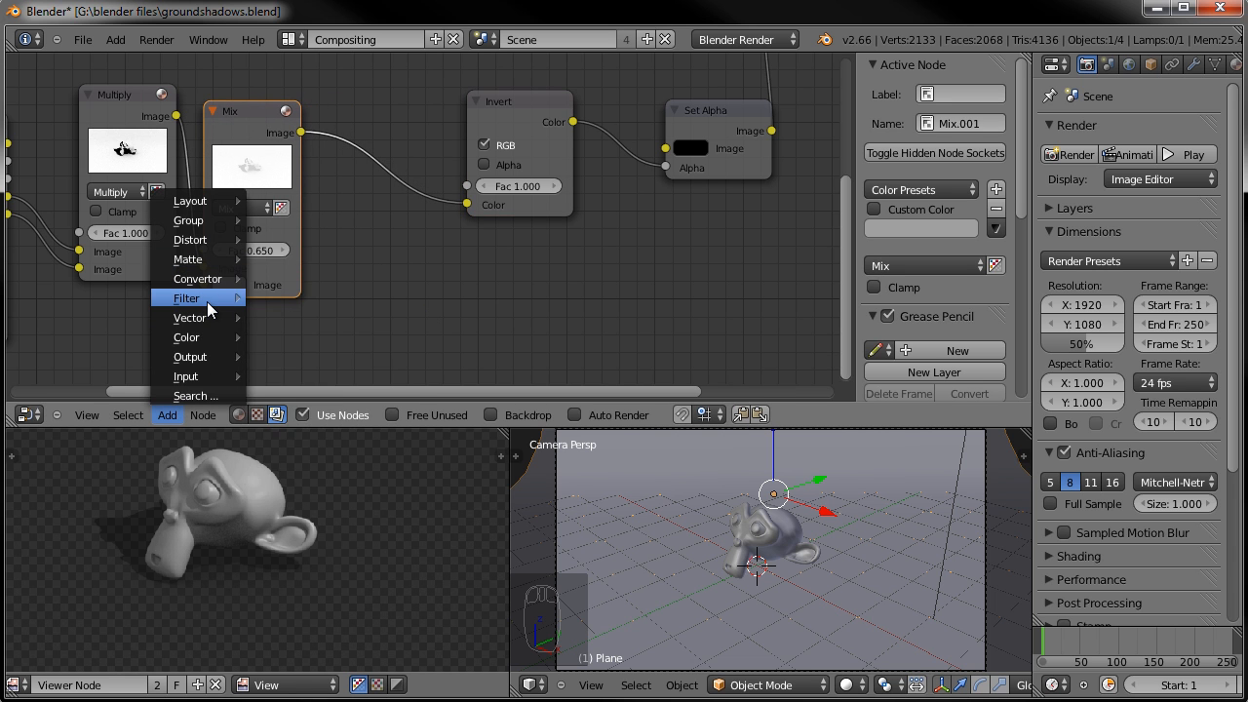
{"action": "mouse_move", "coordinate": [213, 298]}
{"action": "left_click", "coordinate": [292, 322]}
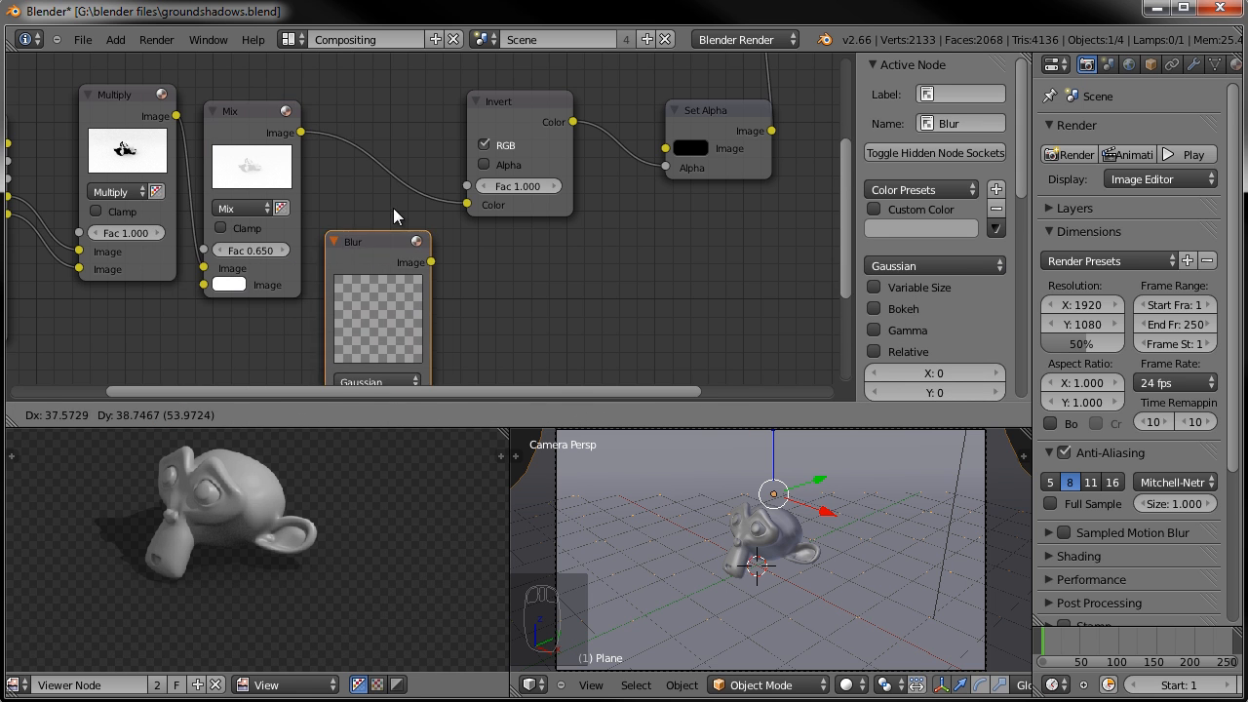
{"action": "left_click", "coordinate": [393, 125]}
- Set the Blur node's X and Y size to 6 to soften the shadow
{"action": "middle_click_drag", "start_coordinate": [477, 285], "coordinate": [457, 198]}
{"action": "middle_click_drag", "start_coordinate": [487, 263], "coordinate": [452, 242]}
{"action": "left_click", "coordinate": [357, 248]}
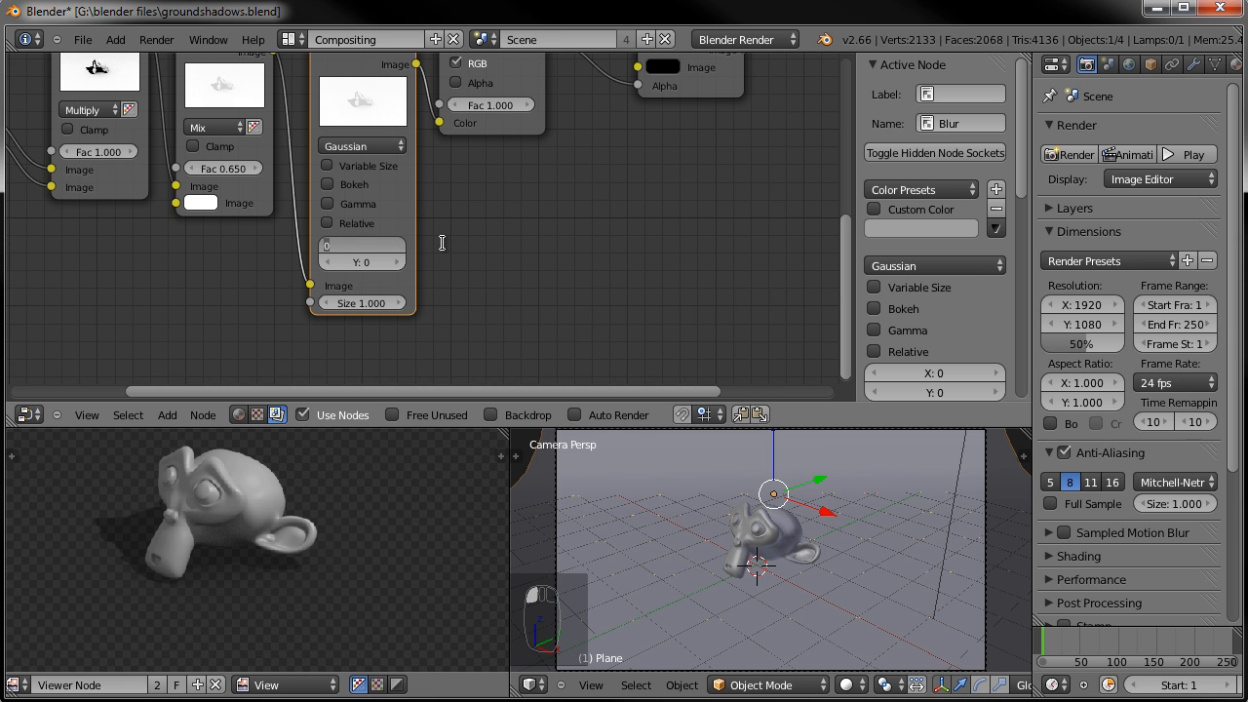
{"action": "type", "text": "6"}
{"action": "left_click", "coordinate": [373, 258]}
{"action": "type", "text": "6"}
{"action": "key", "text": "Return"}
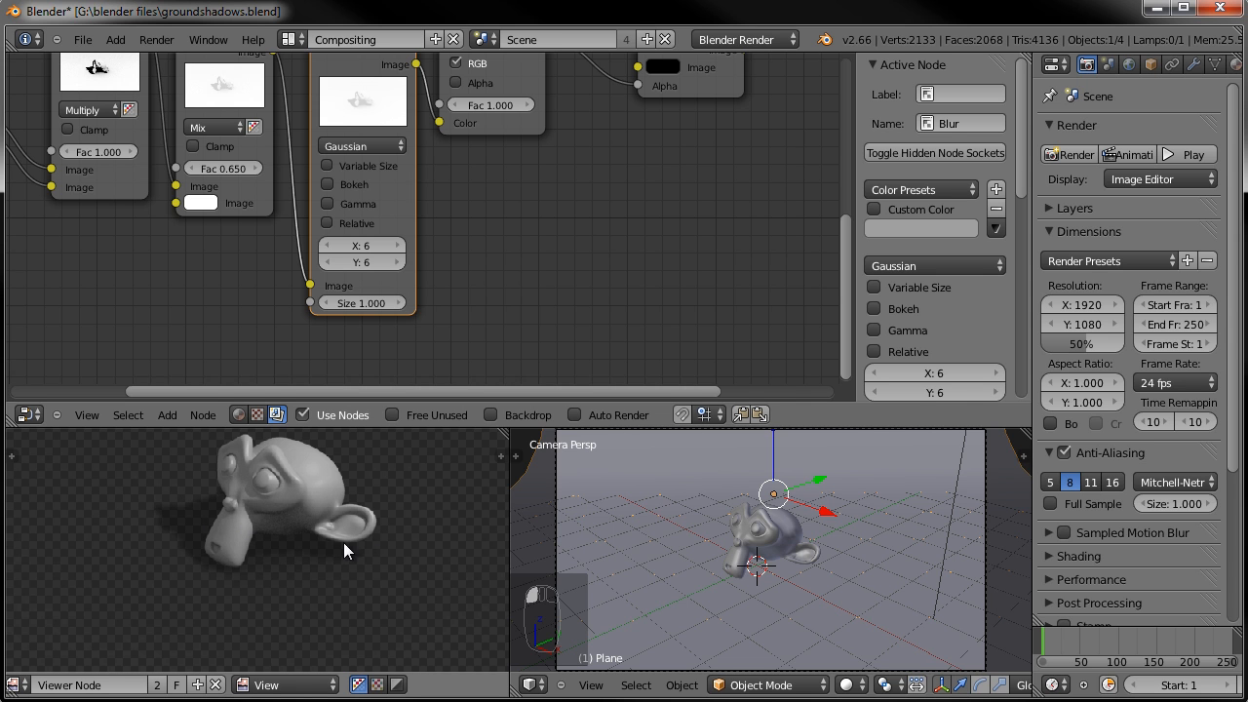
- Check the softened shadow around the monkey head in the viewer image
{"action": "scroll", "coordinate": [343, 542], "scroll_direction": "down", "scroll_amount": 4}
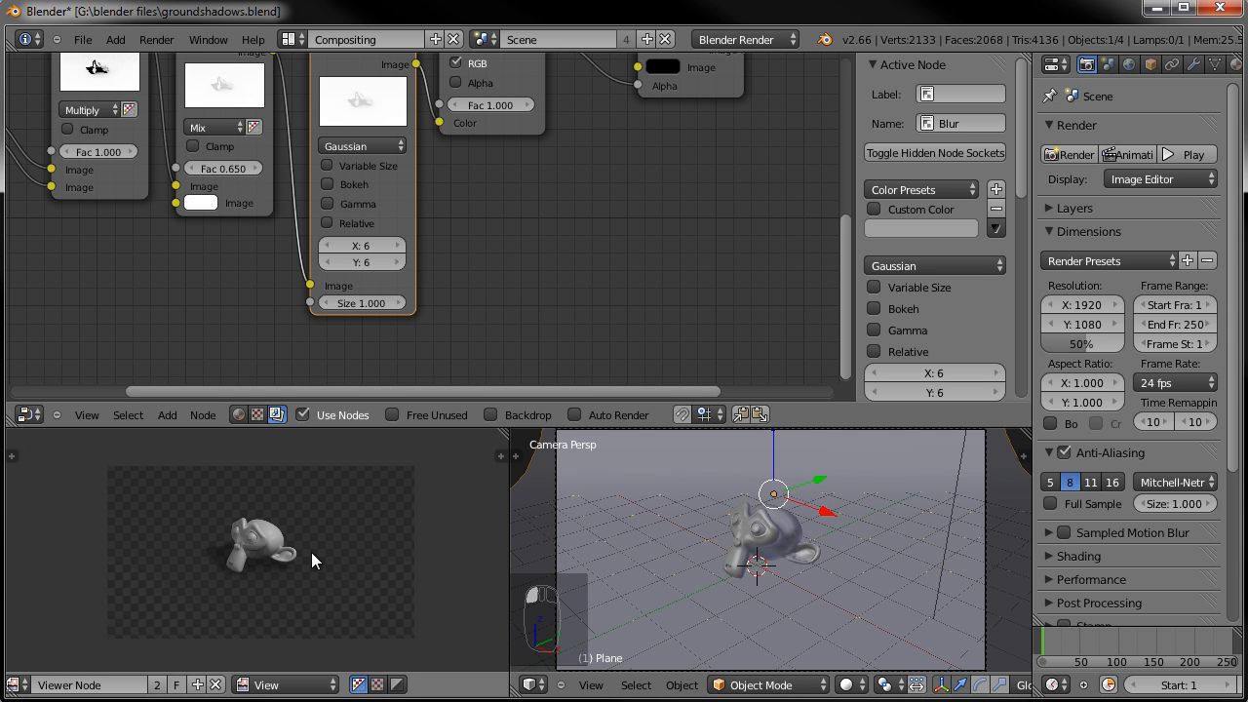
{"action": "mouse_move", "coordinate": [289, 572]}
{"action": "middle_mouse_down"}
{"action": "mouse_move", "coordinate": [299, 560]}
{"action": "mouse_move", "coordinate": [299, 576]}
{"action": "middle_mouse_up"}
{"action": "scroll", "coordinate": [298, 560], "scroll_direction": "up", "scroll_amount": 3}
{"action": "scroll", "coordinate": [301, 581], "scroll_direction": "down", "scroll_amount": 1}
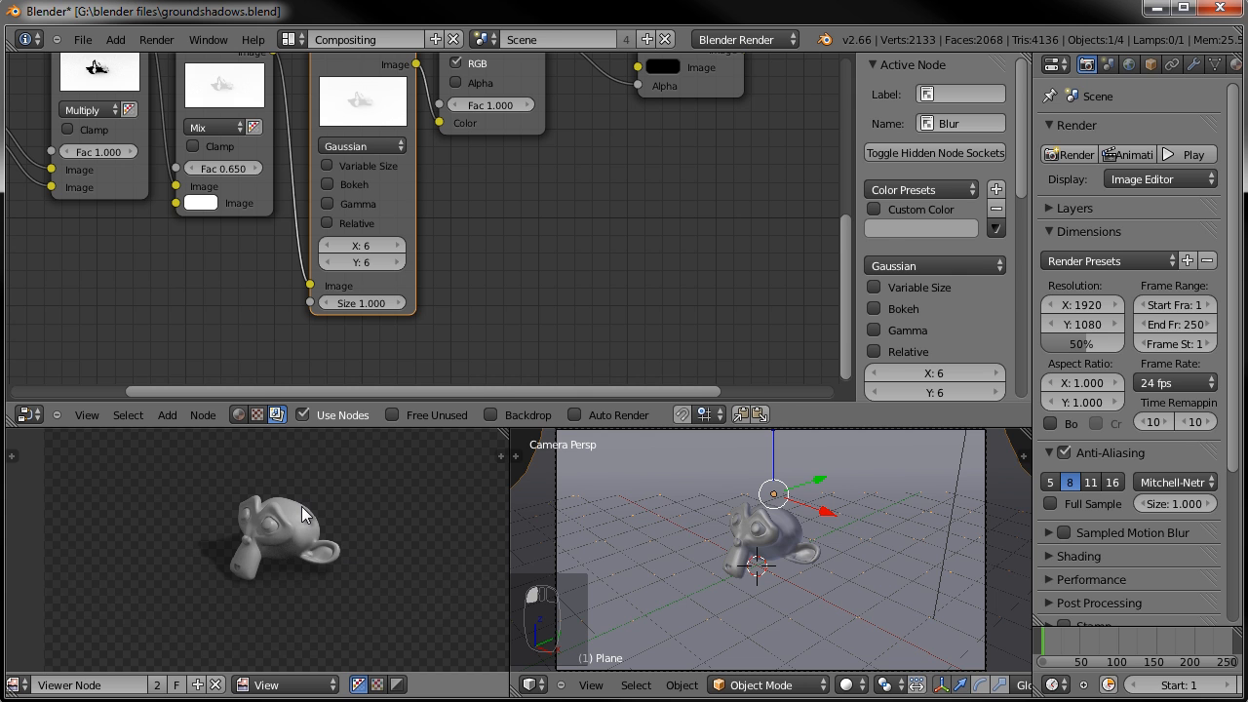
{"action": "key", "text": "F3"}
{"action": "left_click", "coordinate": [1192, 111]}
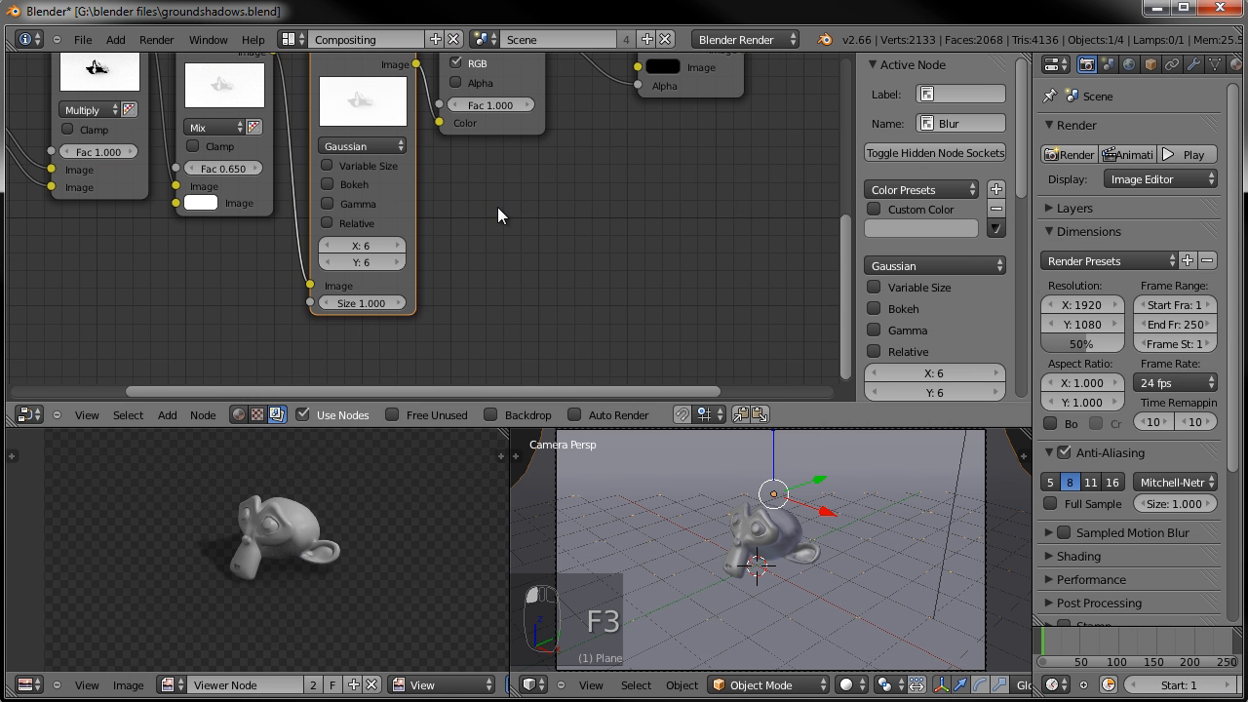
- Reposition the Composite and Viewer nodes to the right of Alpha Over and widen both
{"action": "middle_click_drag", "start_coordinate": [593, 164], "coordinate": [501, 280]}
{"action": "scroll", "coordinate": [501, 279], "scroll_direction": "down", "scroll_amount": 2}
{"action": "middle_click_drag", "start_coordinate": [509, 226], "coordinate": [322, 321]}
{"action": "scroll", "coordinate": [522, 238], "scroll_direction": "down", "scroll_amount": 1}
{"action": "scroll", "coordinate": [522, 238], "scroll_direction": "down", "scroll_amount": 1}
{"action": "middle_click_drag", "start_coordinate": [573, 153], "coordinate": [543, 178]}
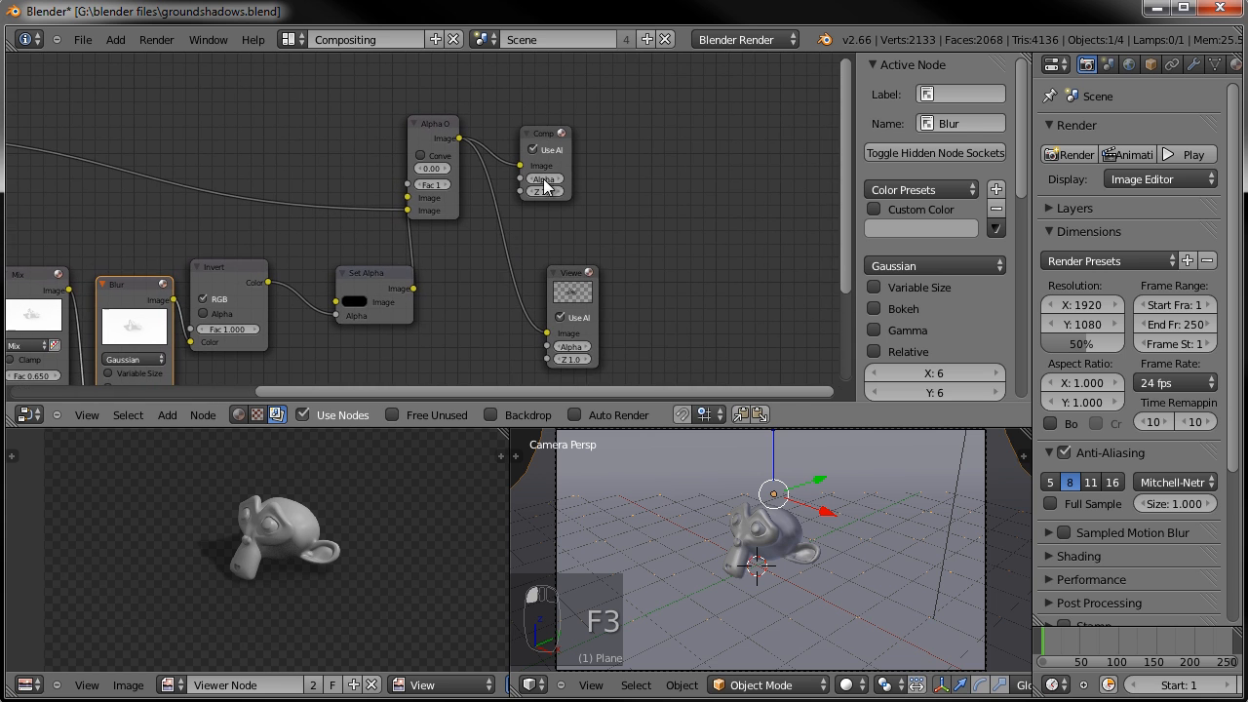
{"action": "left_click_drag", "start_coordinate": [575, 273], "coordinate": [594, 244]}
{"action": "left_click_drag", "start_coordinate": [544, 132], "coordinate": [599, 110]}
{"action": "left_click_drag", "start_coordinate": [642, 169], "coordinate": [715, 172]}
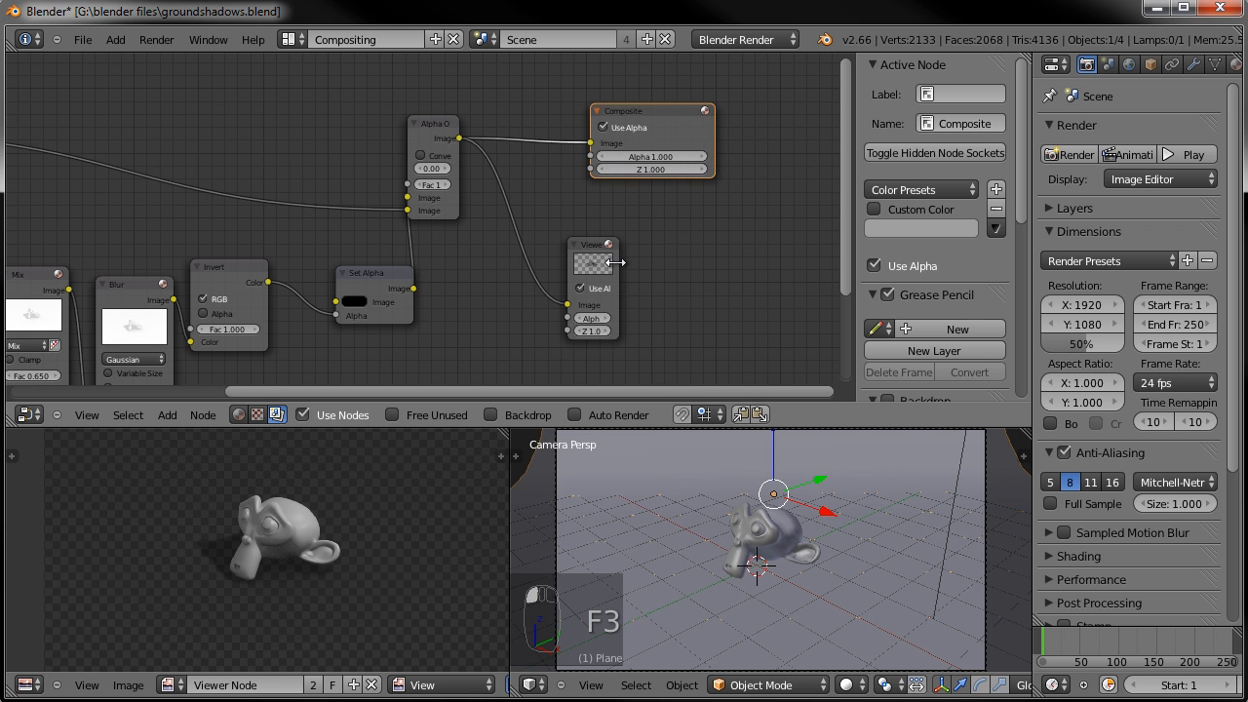
{"action": "left_click_drag", "start_coordinate": [617, 268], "coordinate": [702, 258]}
- Show the render result and choose RGBA for its PNG in the save dialog, cancelling without saving
{"action": "key", "text": "F11"}
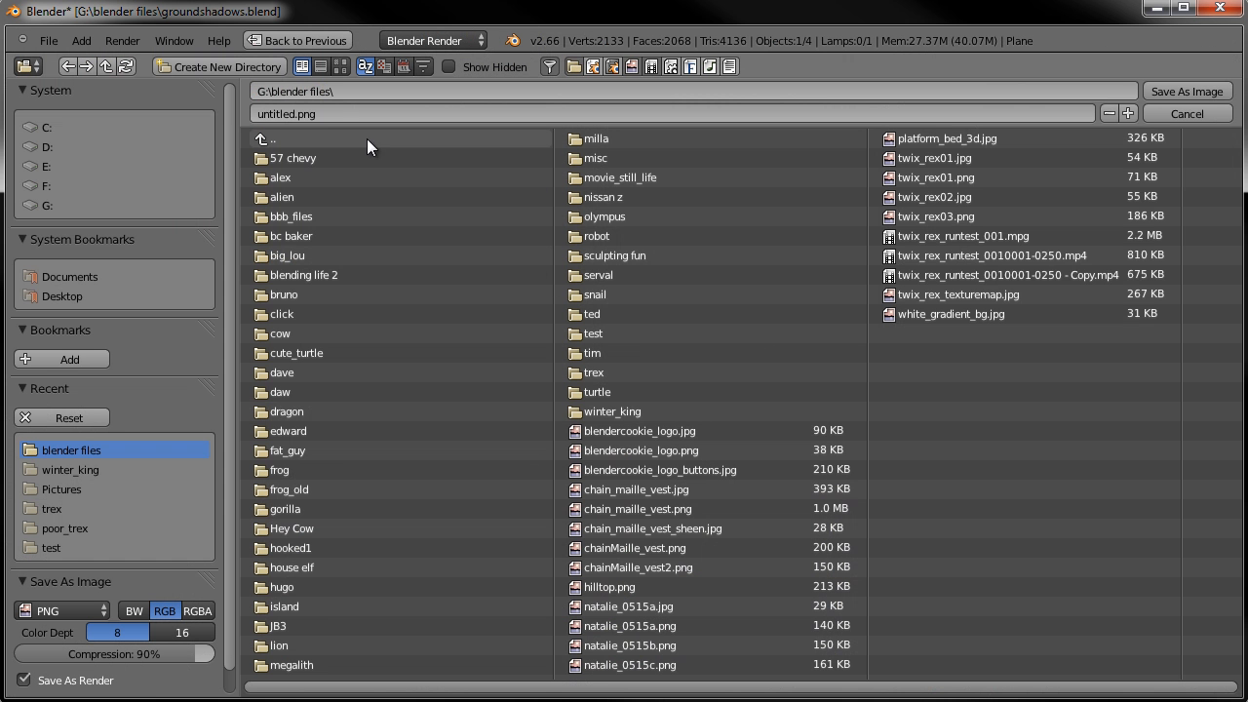
{"action": "left_click", "coordinate": [330, 114]}
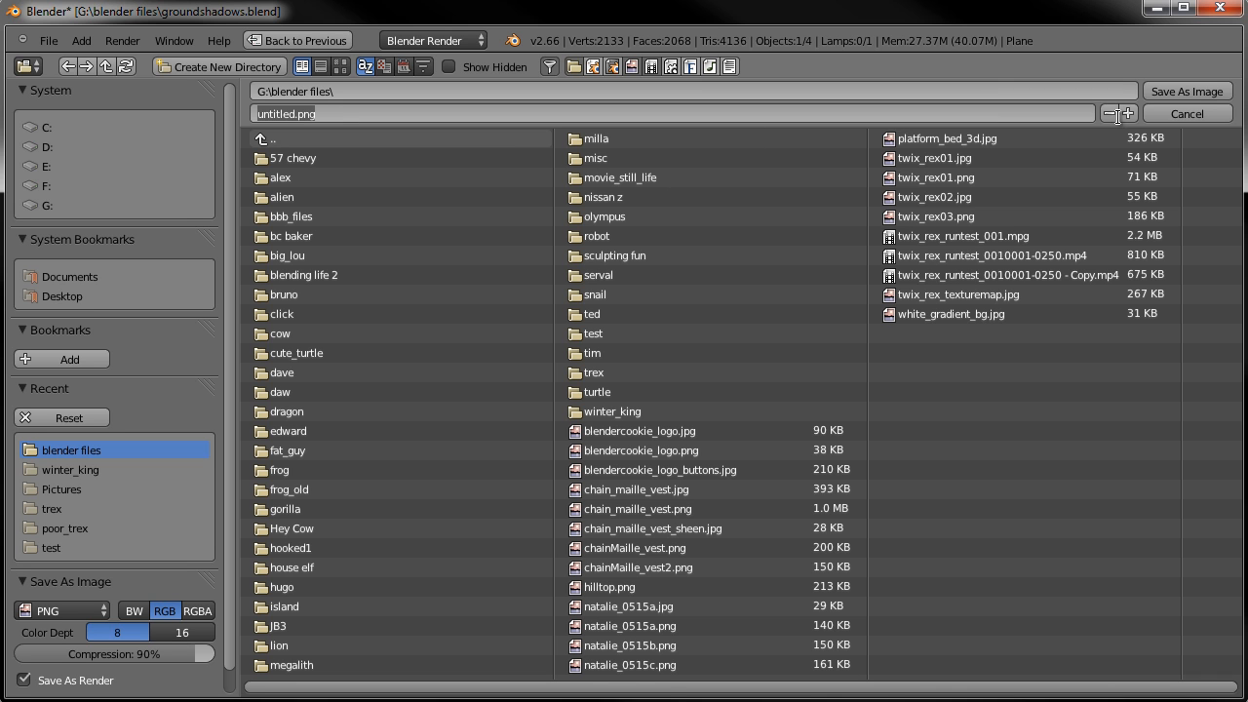
{"action": "left_click", "coordinate": [1183, 126]}
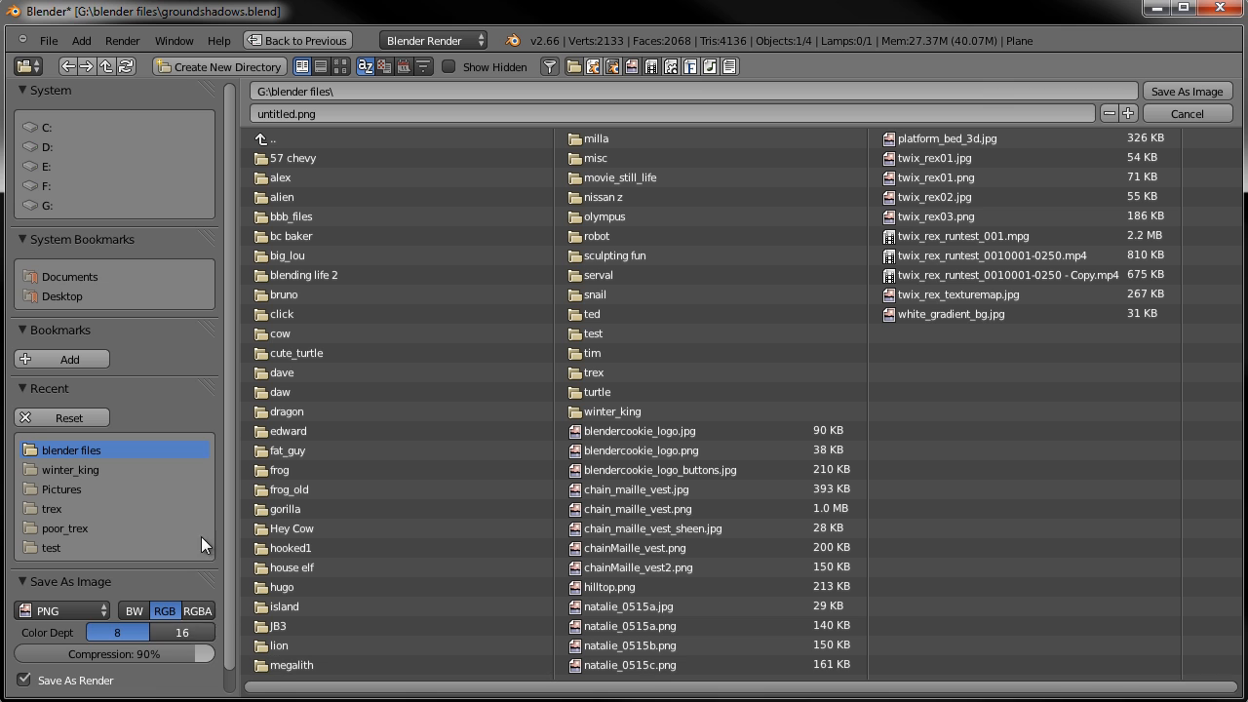
{"action": "left_click", "coordinate": [199, 611]}
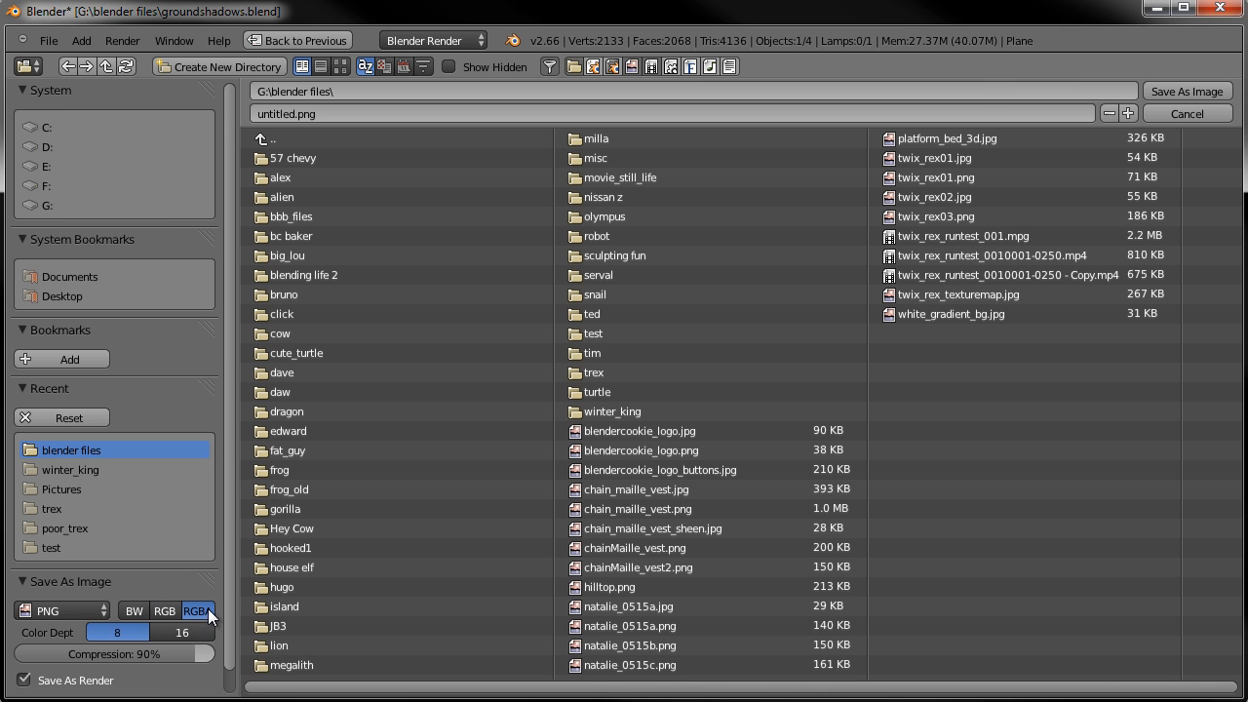
{"action": "left_click", "coordinate": [1187, 113]}
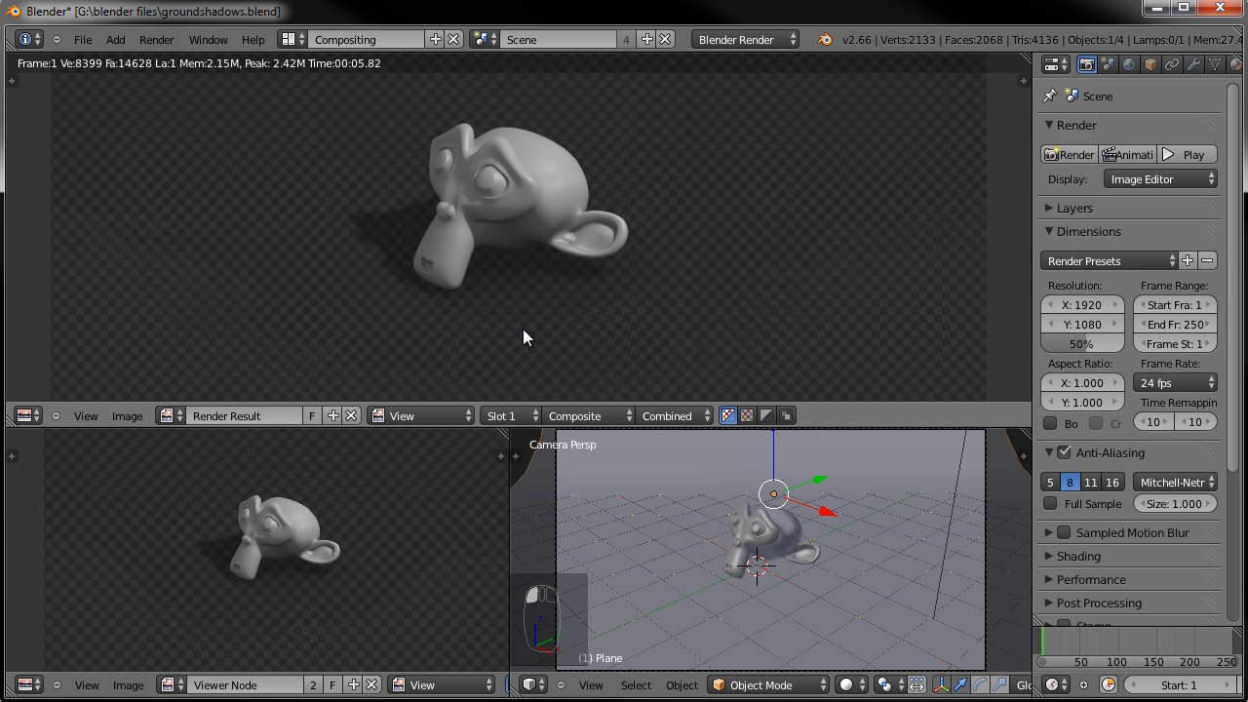
- Enlarge the upper editor to review the whole composited render and the complete node tree
{"action": "scroll", "coordinate": [522, 328], "scroll_direction": "down", "scroll_amount": 1}
{"action": "scroll", "coordinate": [560, 270], "scroll_direction": "down", "scroll_amount": 1}
{"action": "left_click_drag", "start_coordinate": [583, 431], "coordinate": [585, 474]}
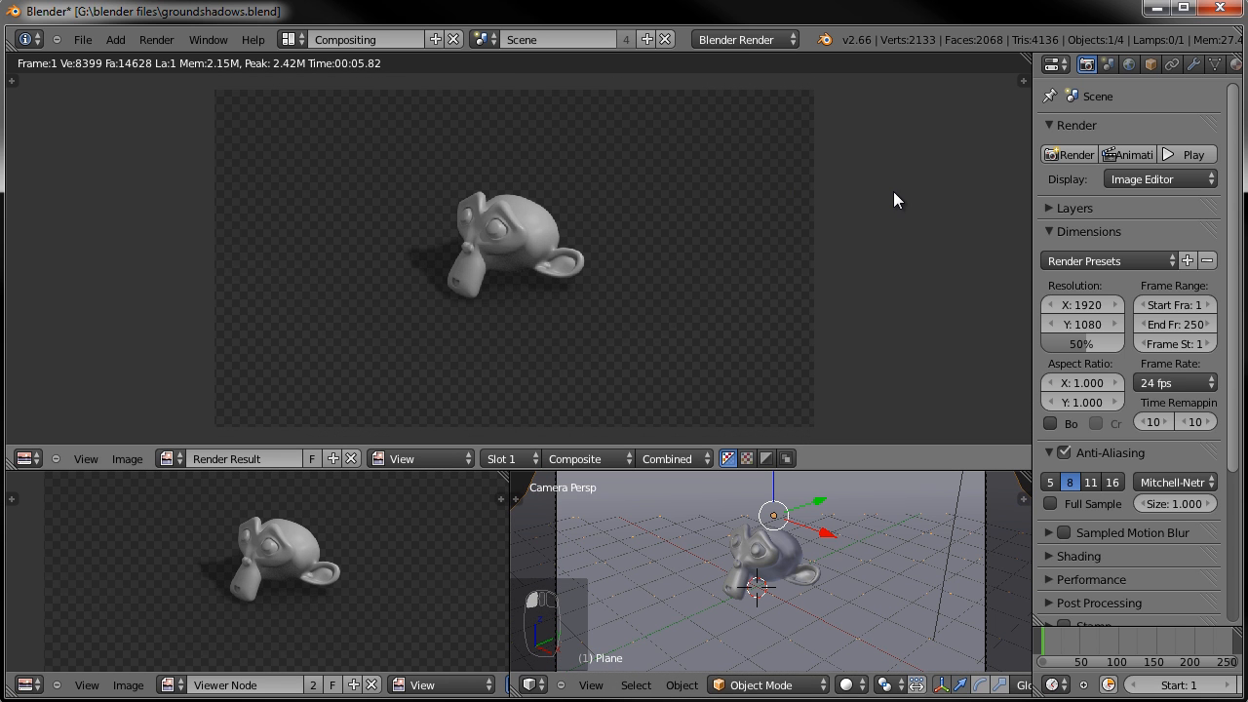
{"action": "key", "text": "Escape"}
{"action": "middle_click_drag", "start_coordinate": [343, 208], "coordinate": [488, 160]}
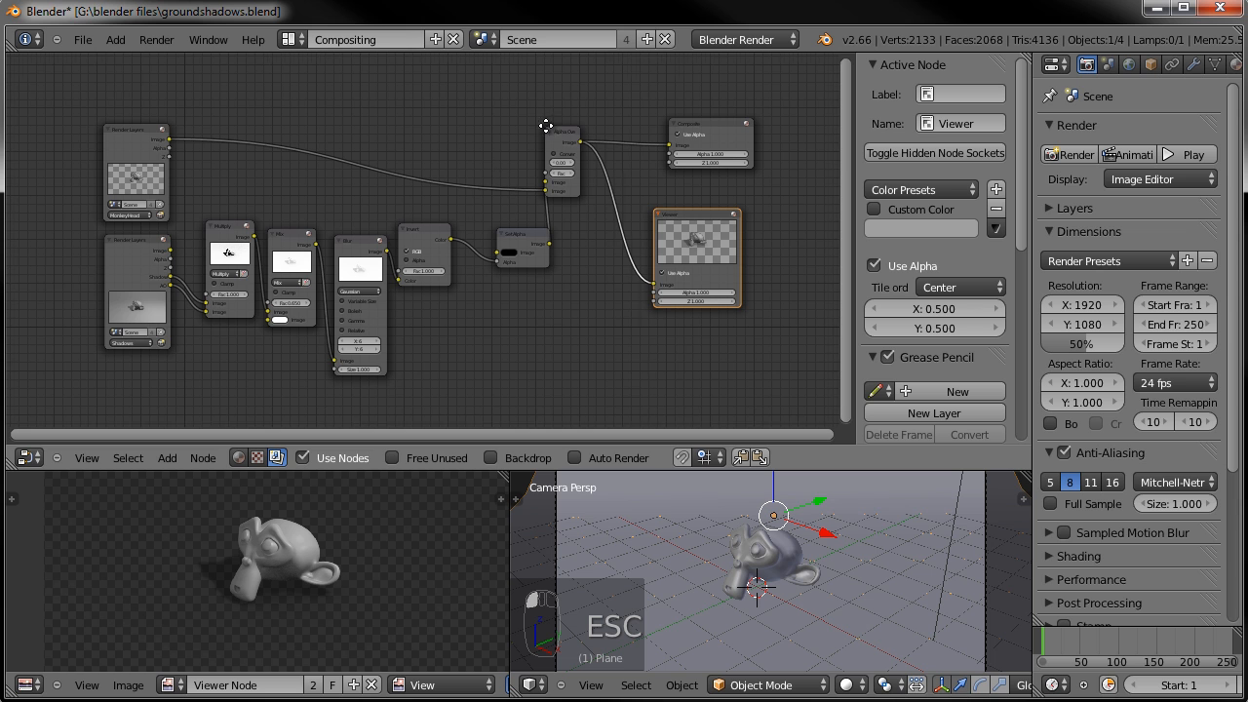
{"action": "middle_click_drag", "start_coordinate": [546, 125], "coordinate": [536, 125]}
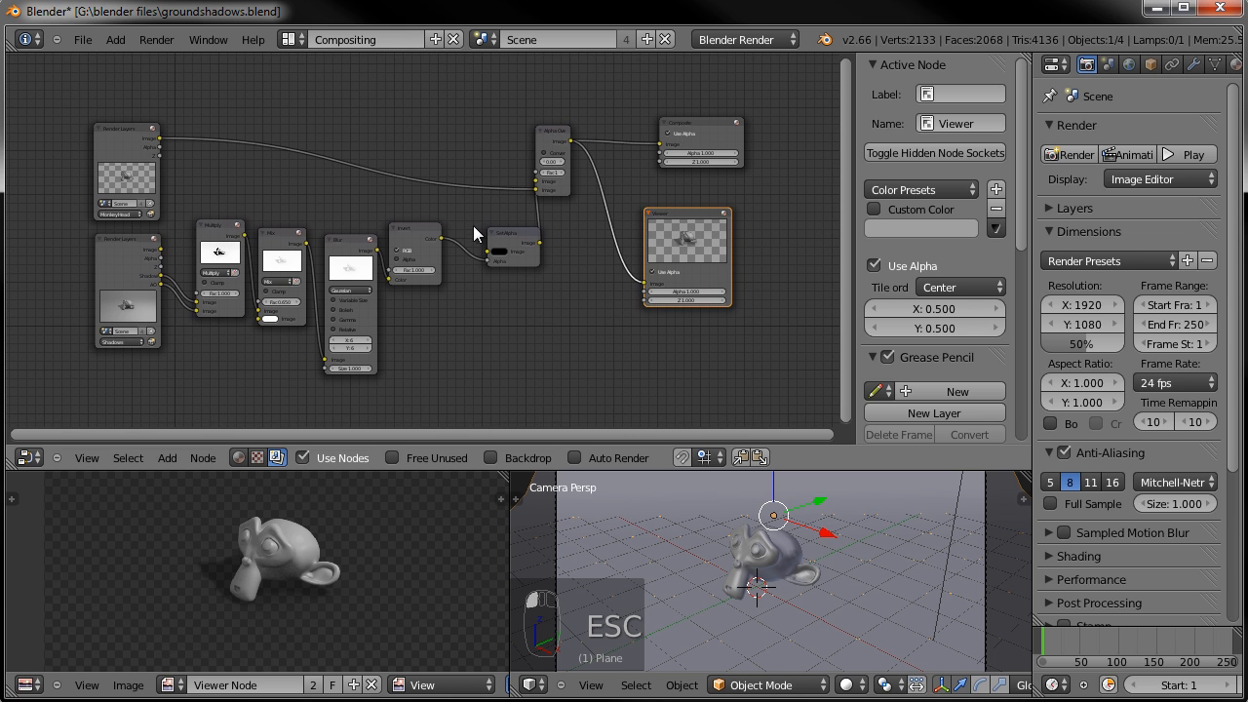
- Switch the render engine to Cycles Render and test-render the scene
{"action": "left_click", "coordinate": [776, 43]}
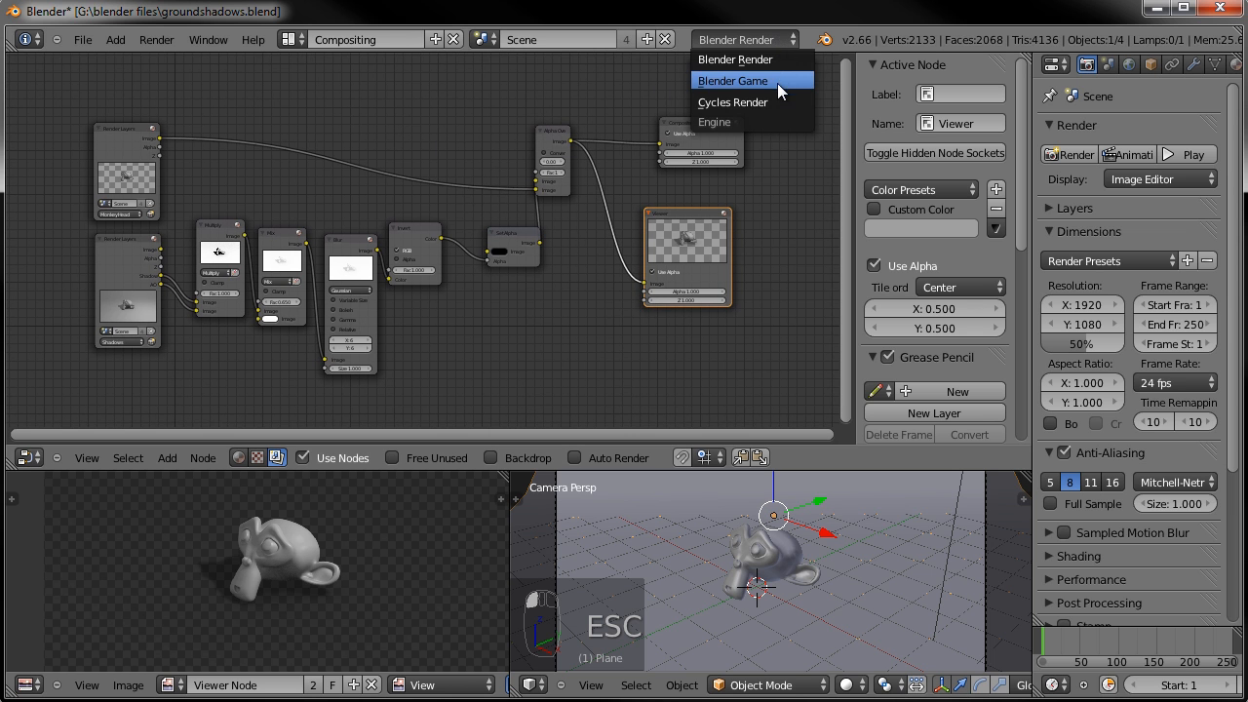
{"action": "left_click", "coordinate": [774, 102]}
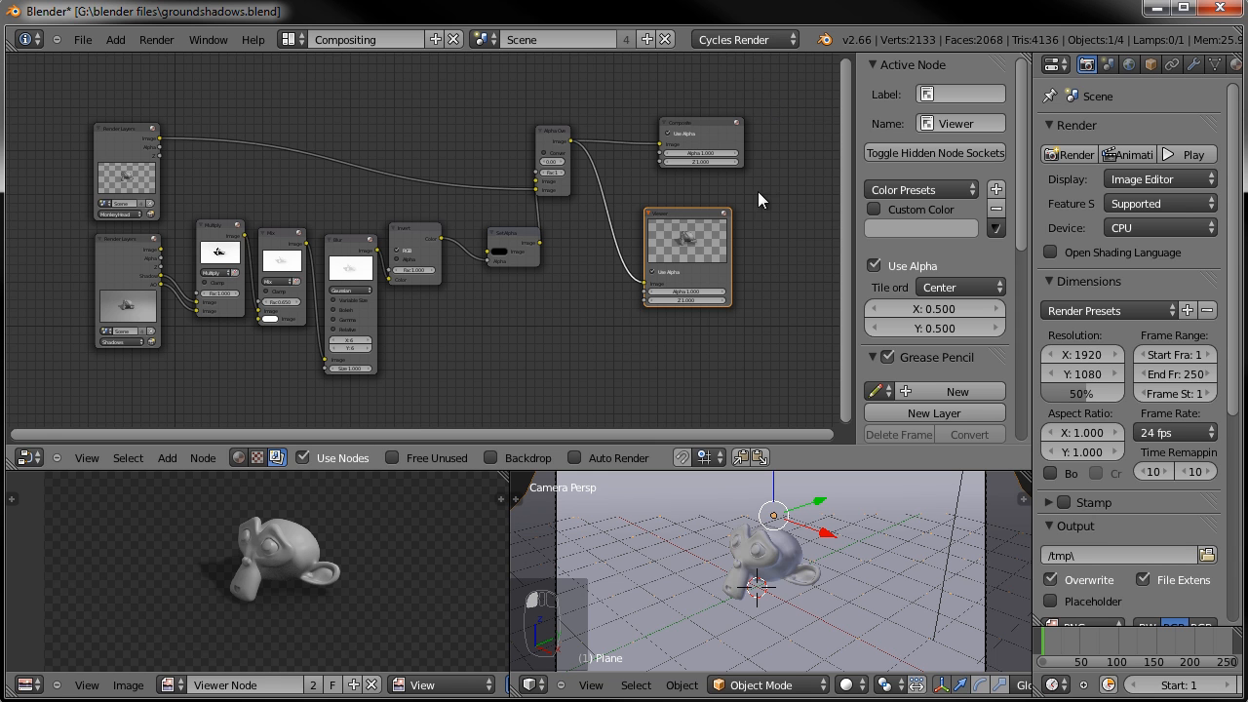
{"action": "key", "text": "F12"}
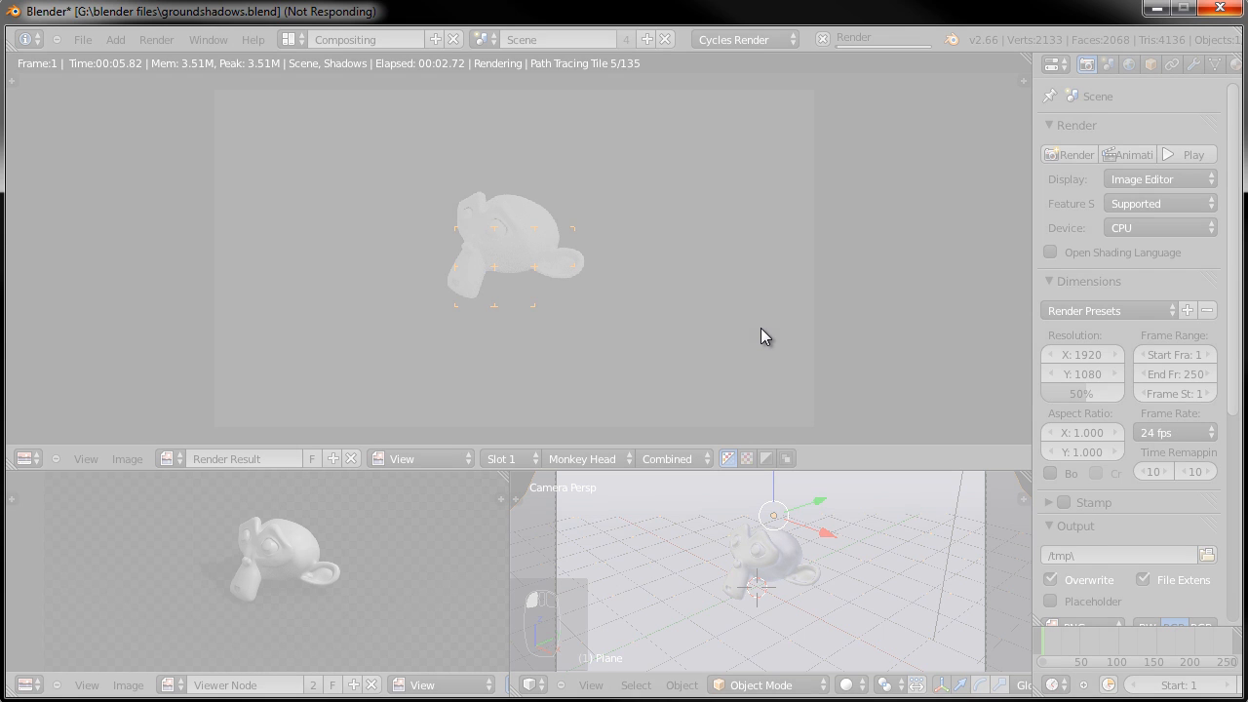
{"action": "scroll", "coordinate": [571, 282], "scroll_direction": "down", "scroll_amount": 2}
{"action": "scroll", "coordinate": [570, 282], "scroll_direction": "up", "scroll_amount": 3}
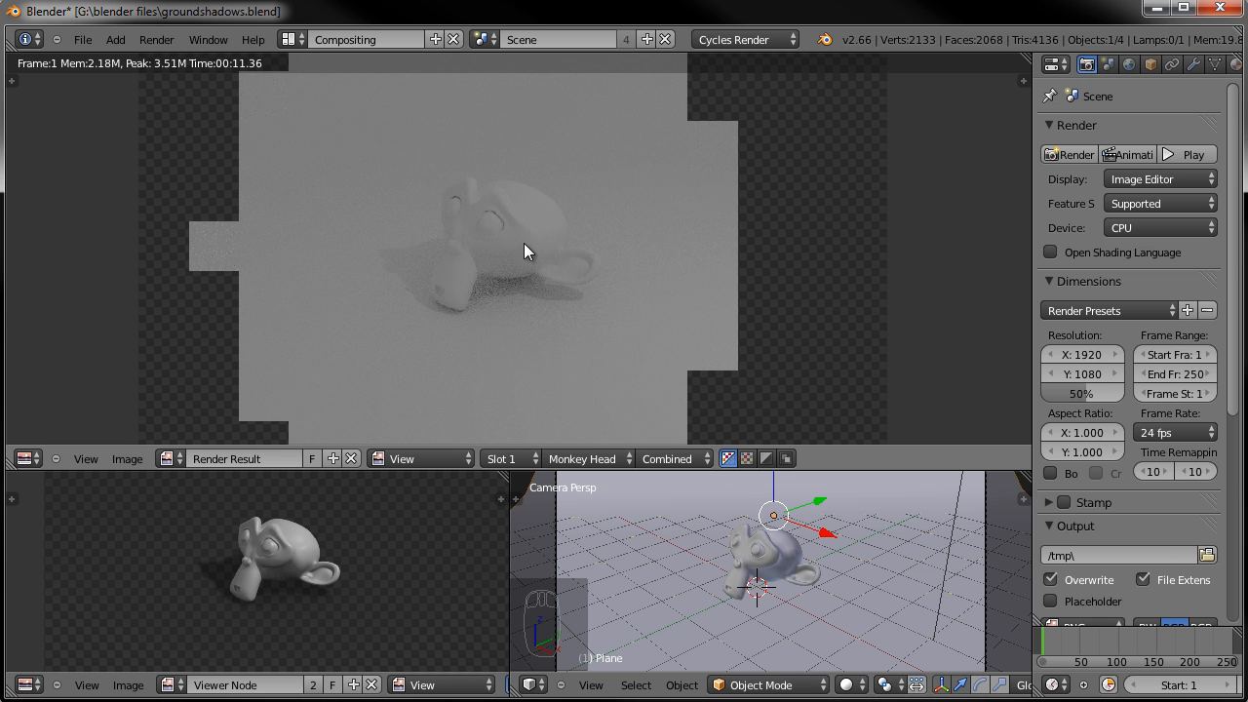
{"action": "key", "text": "Escape"}
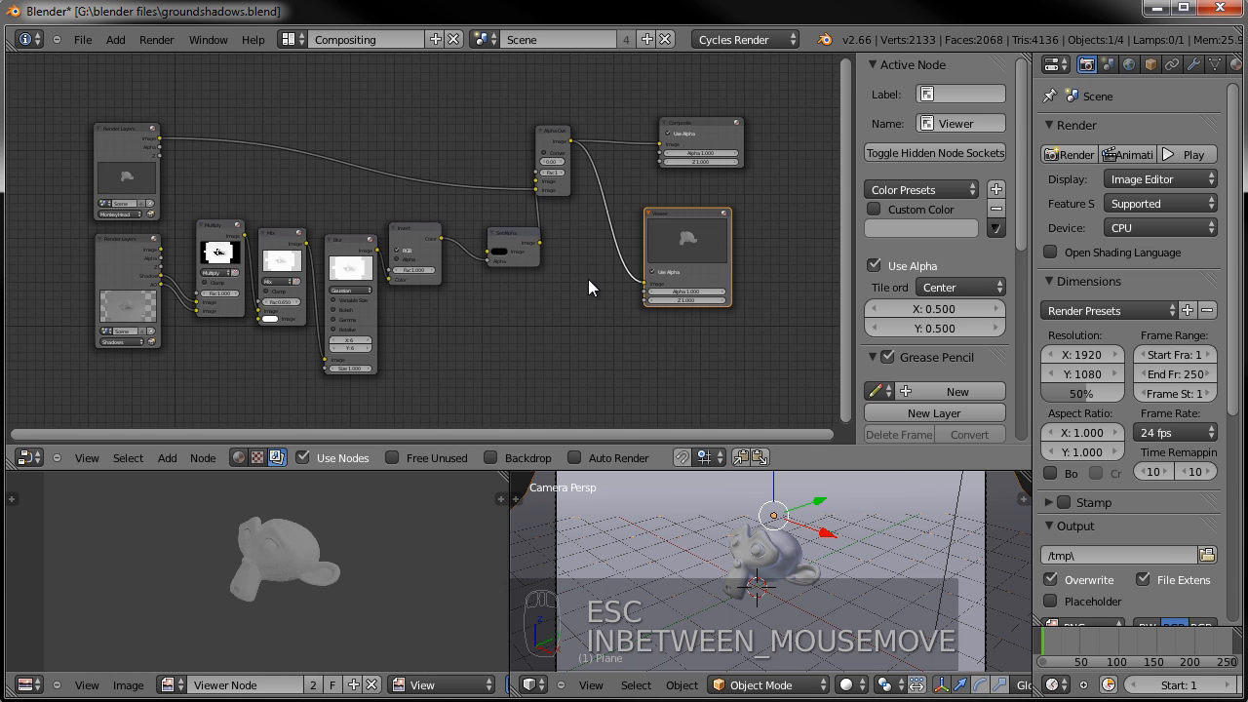
- Select the sun lamp, enable its shader nodes and set its emission strength to 2
{"action": "right_click", "coordinate": [955, 525]}
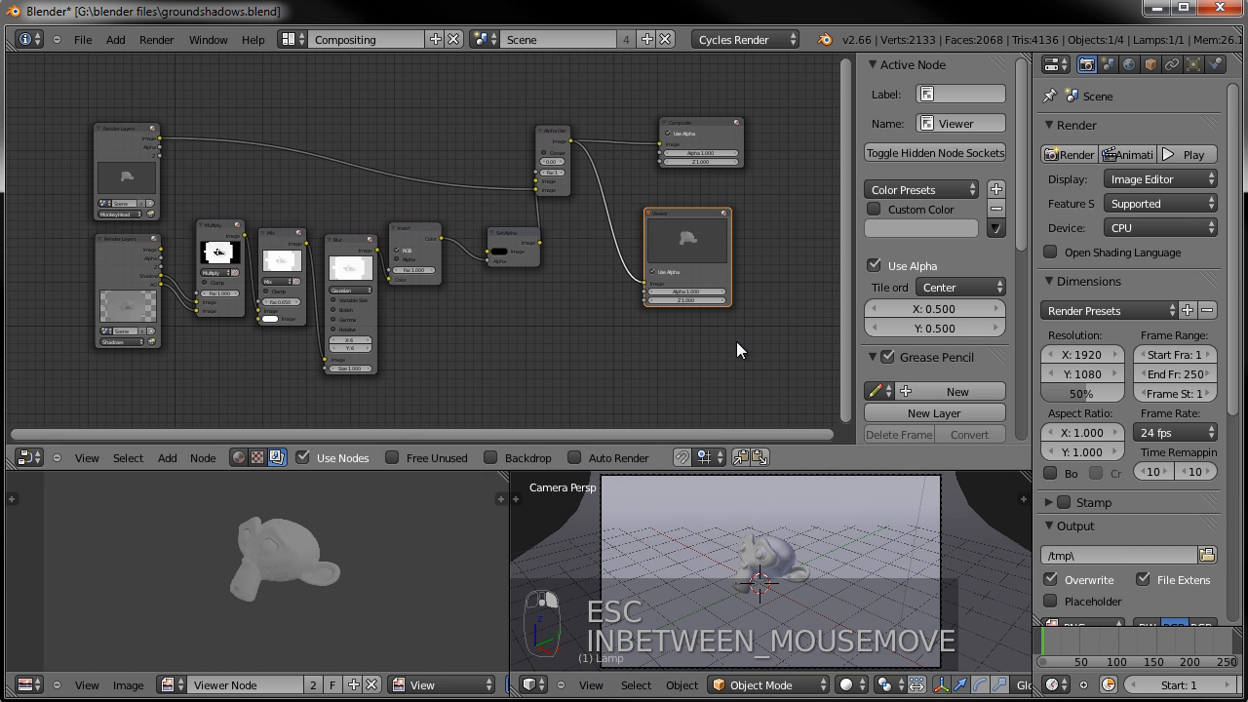
{"action": "left_click", "coordinate": [1193, 65]}
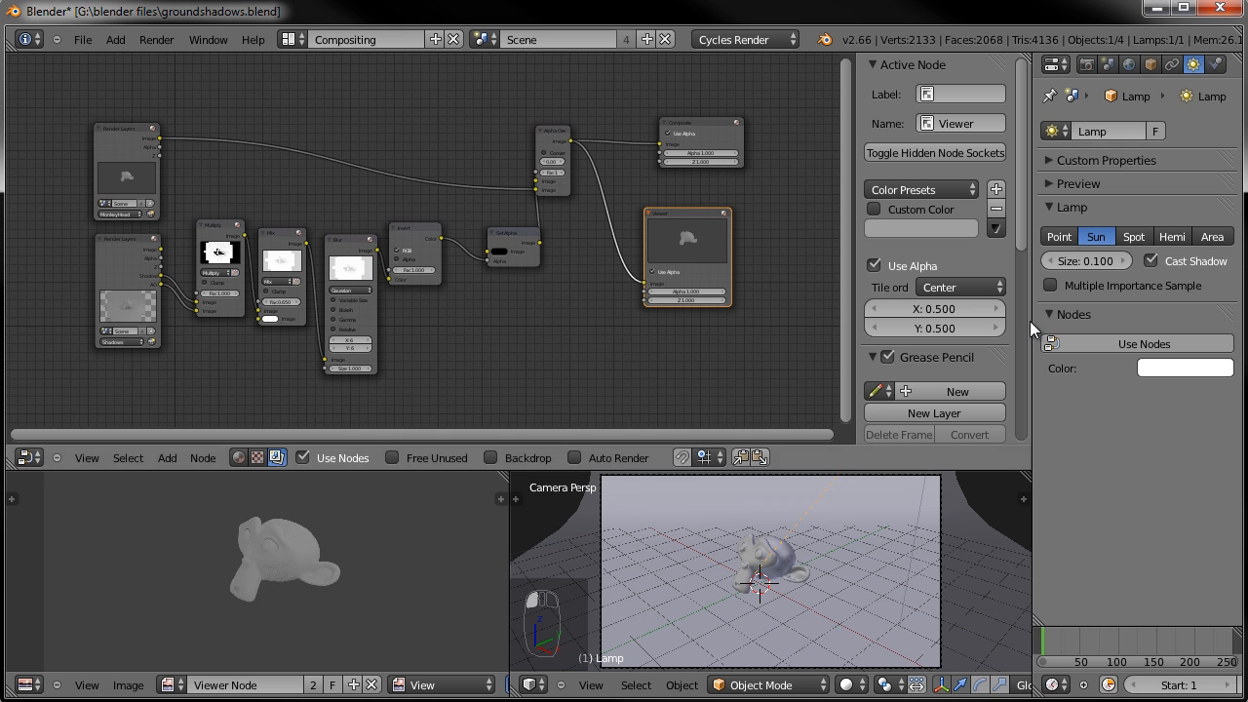
{"action": "left_click_drag", "start_coordinate": [1029, 321], "coordinate": [995, 319]}
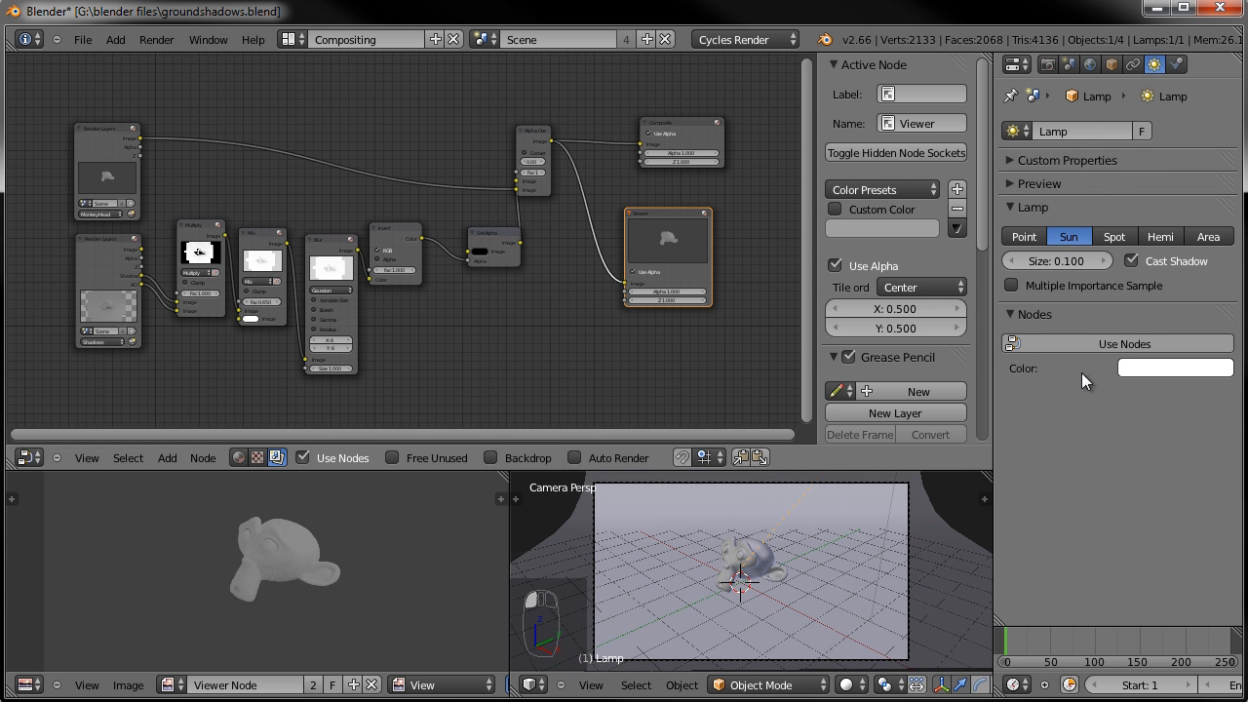
{"action": "left_click", "coordinate": [1094, 343]}
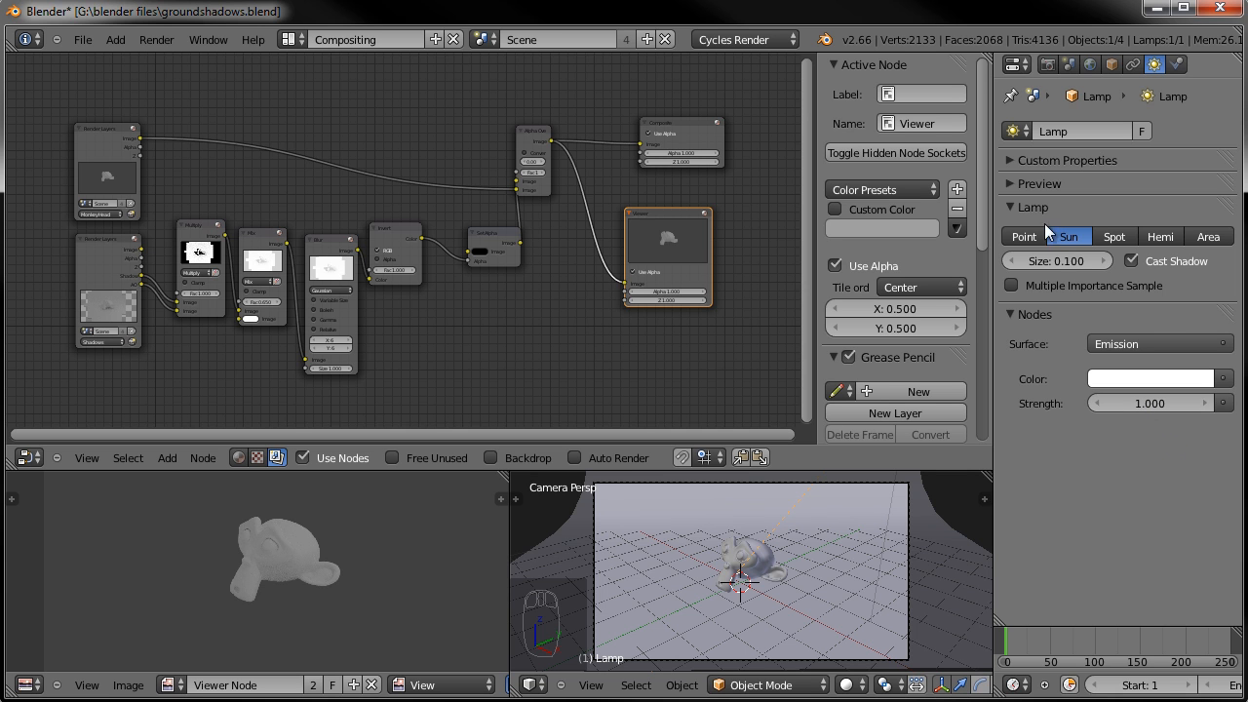
{"action": "left_click", "coordinate": [1147, 406]}
{"action": "type", "text": "2"}
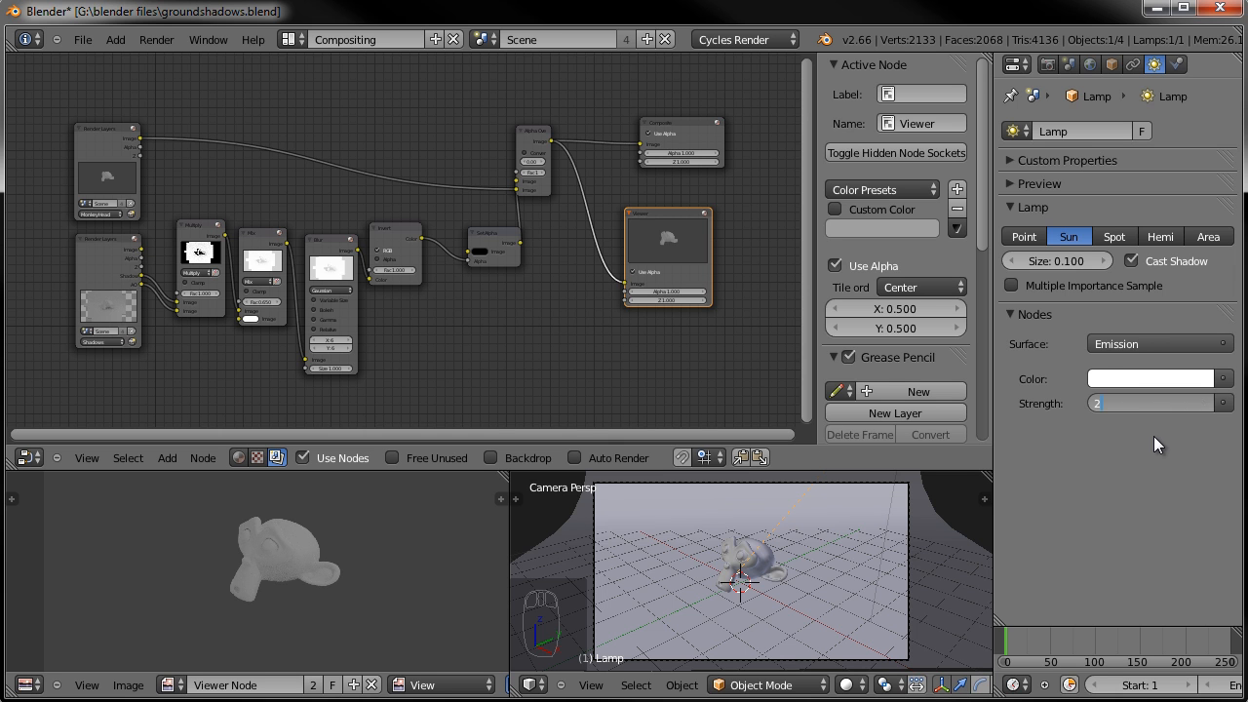
{"action": "key", "text": "Return"}
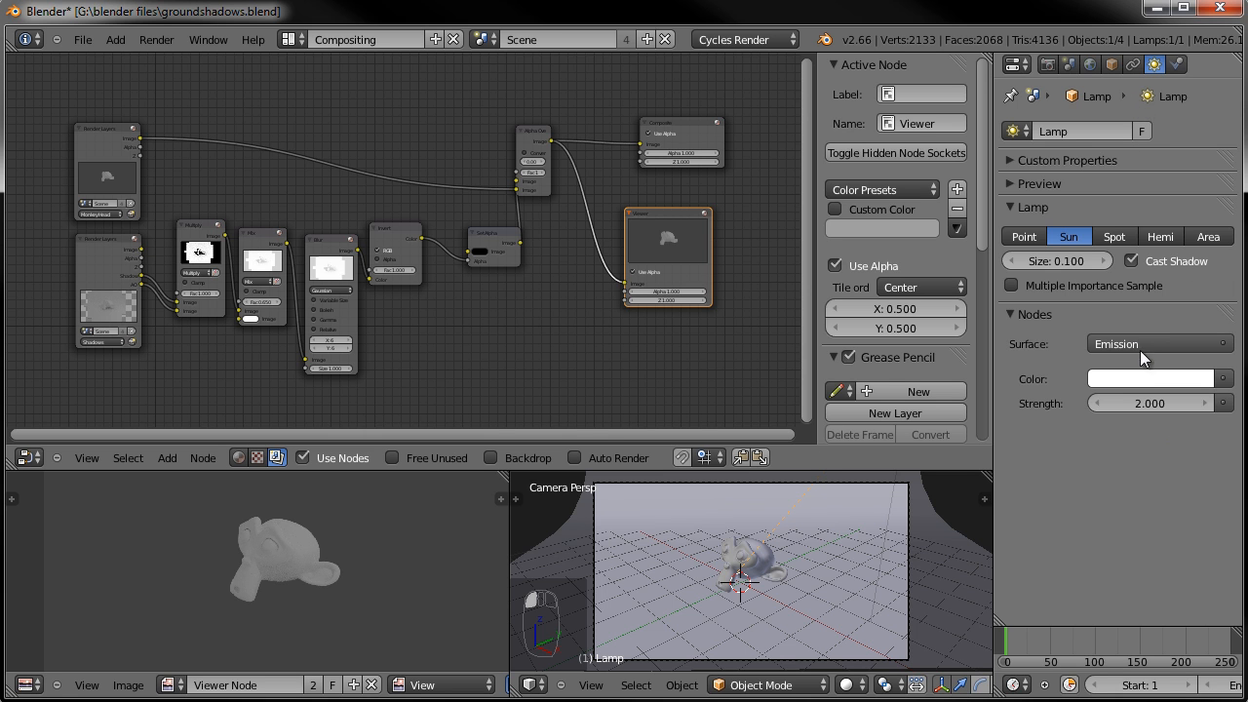
- Enable nodes for the World surface to use a Background shader, and open its color for editing
{"action": "left_click", "coordinate": [1090, 64]}
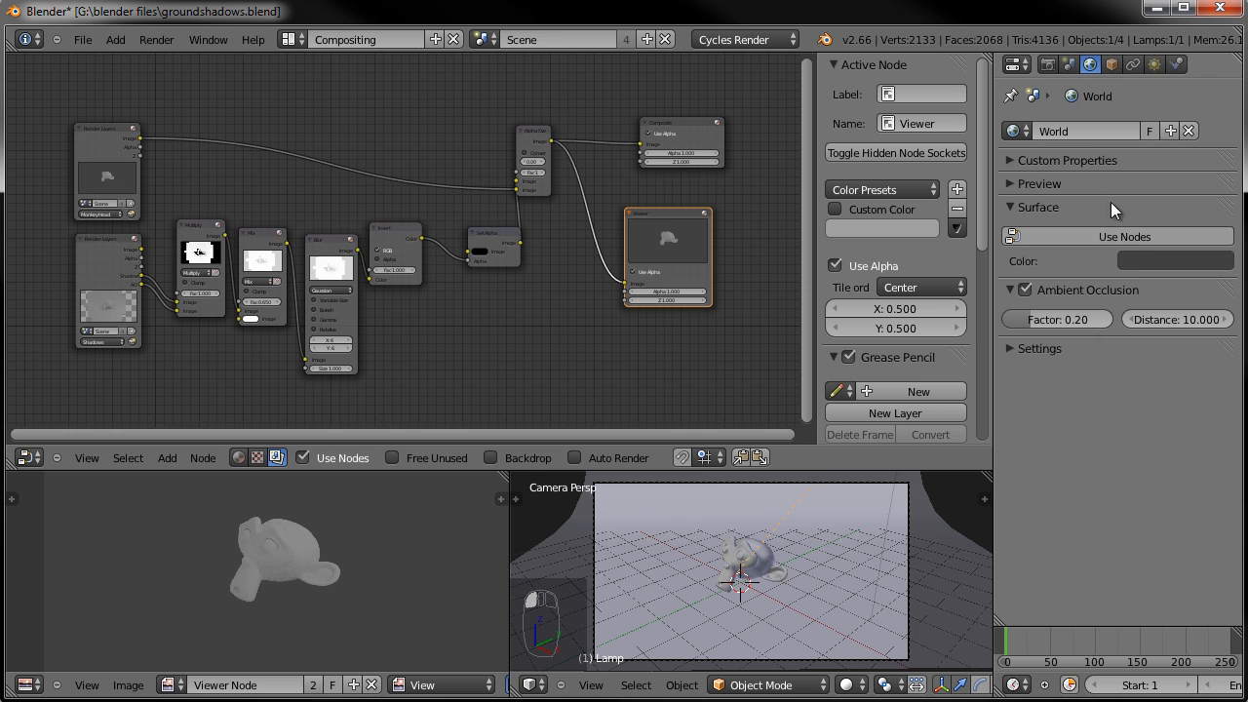
{"action": "left_click", "coordinate": [1150, 238]}
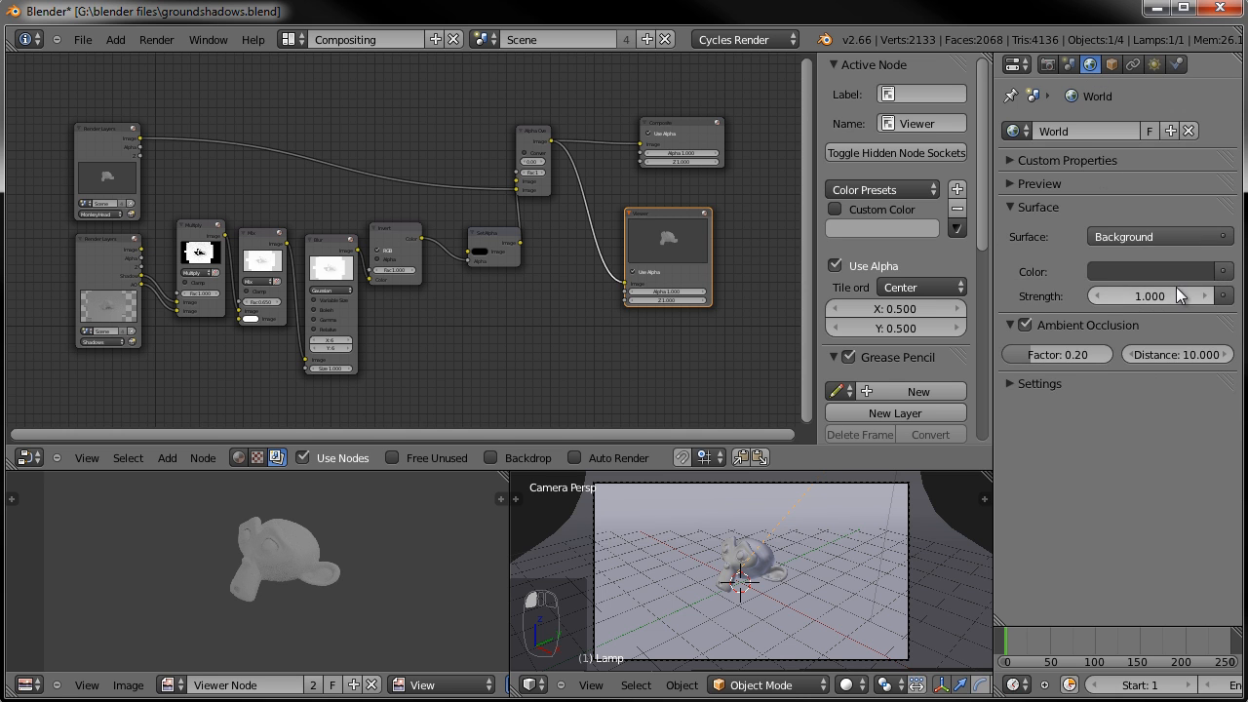
{"action": "left_click", "coordinate": [1153, 271]}
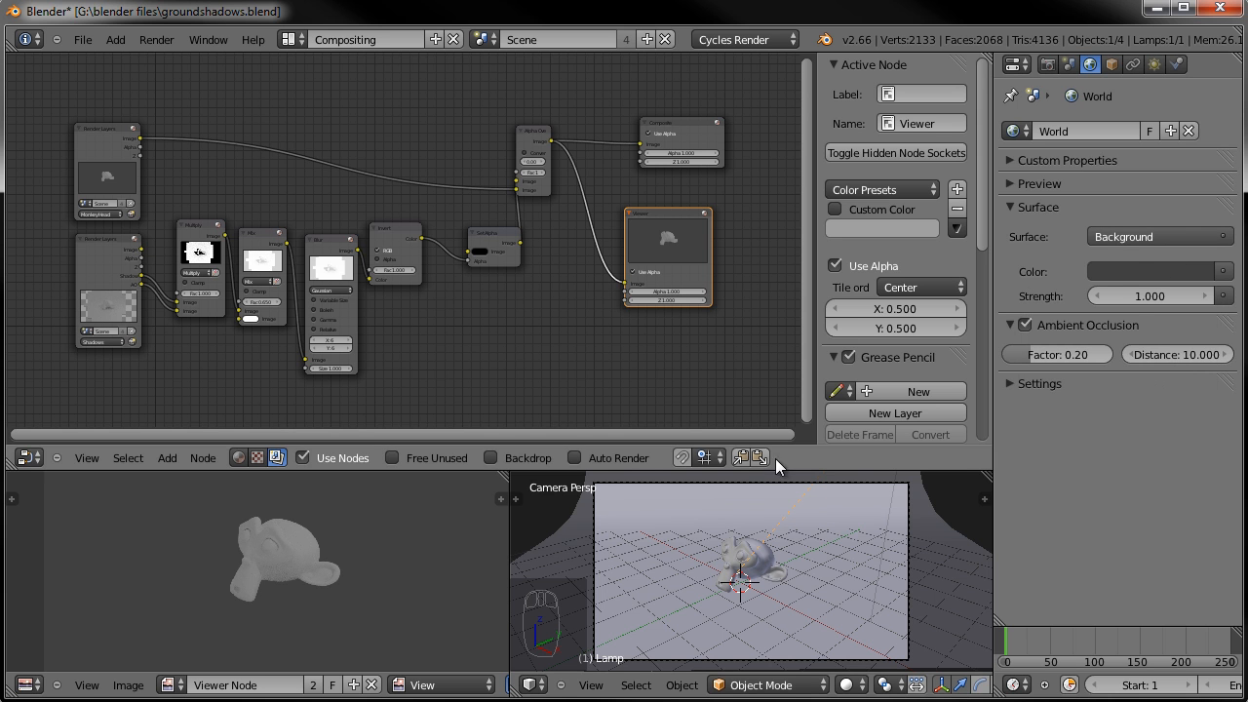
- Enlarge the 3D viewport and set its shading to Rendered
{"action": "left_click_drag", "start_coordinate": [779, 469], "coordinate": [783, 356]}
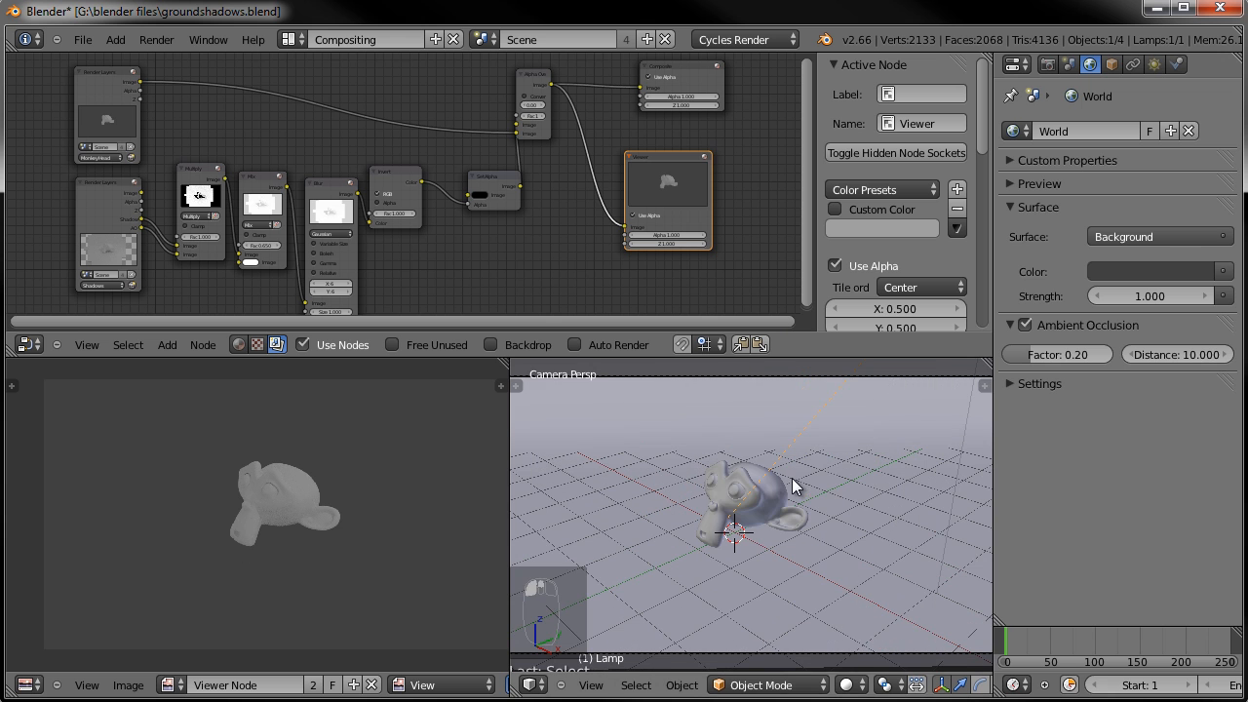
{"action": "left_click", "coordinate": [847, 684]}
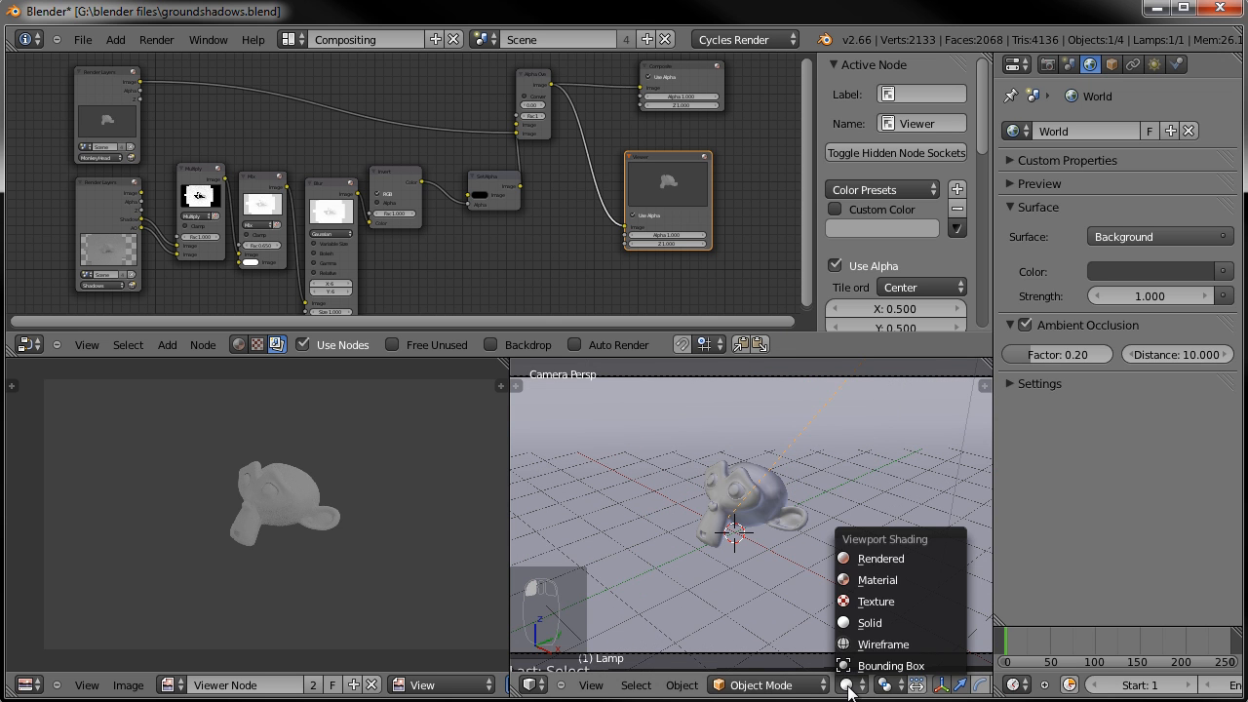
{"action": "left_click", "coordinate": [888, 558]}
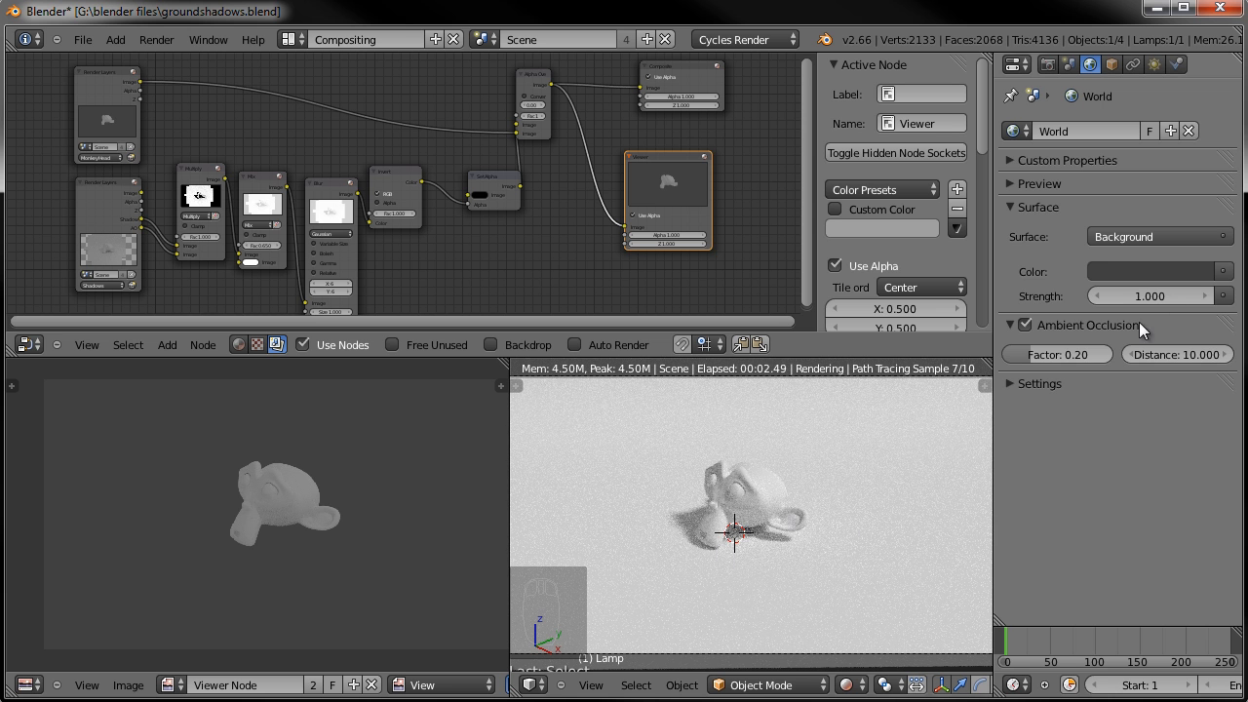
- Try pure black and then near-white as the World background color in the rendered viewport
{"action": "left_click", "coordinate": [1168, 271]}
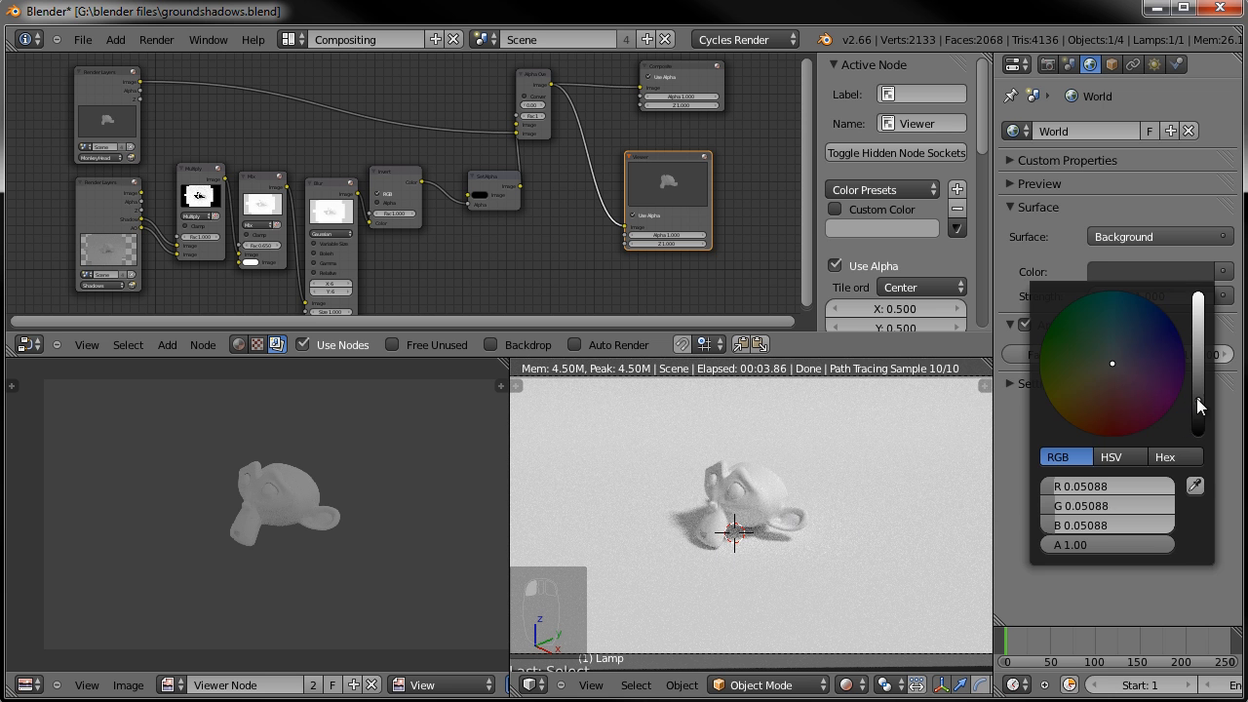
{"action": "left_click", "coordinate": [1202, 405]}
{"action": "left_click", "coordinate": [1182, 269]}
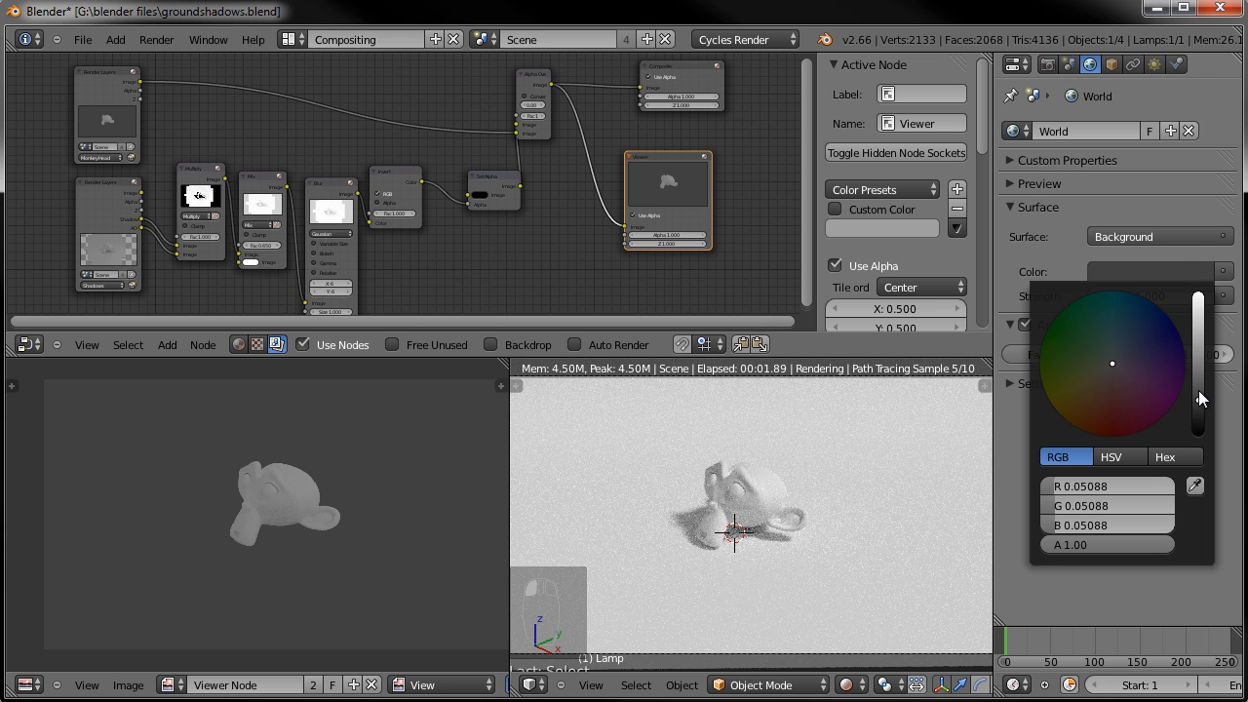
{"action": "left_click_drag", "start_coordinate": [1198, 446], "coordinate": [1199, 448]}
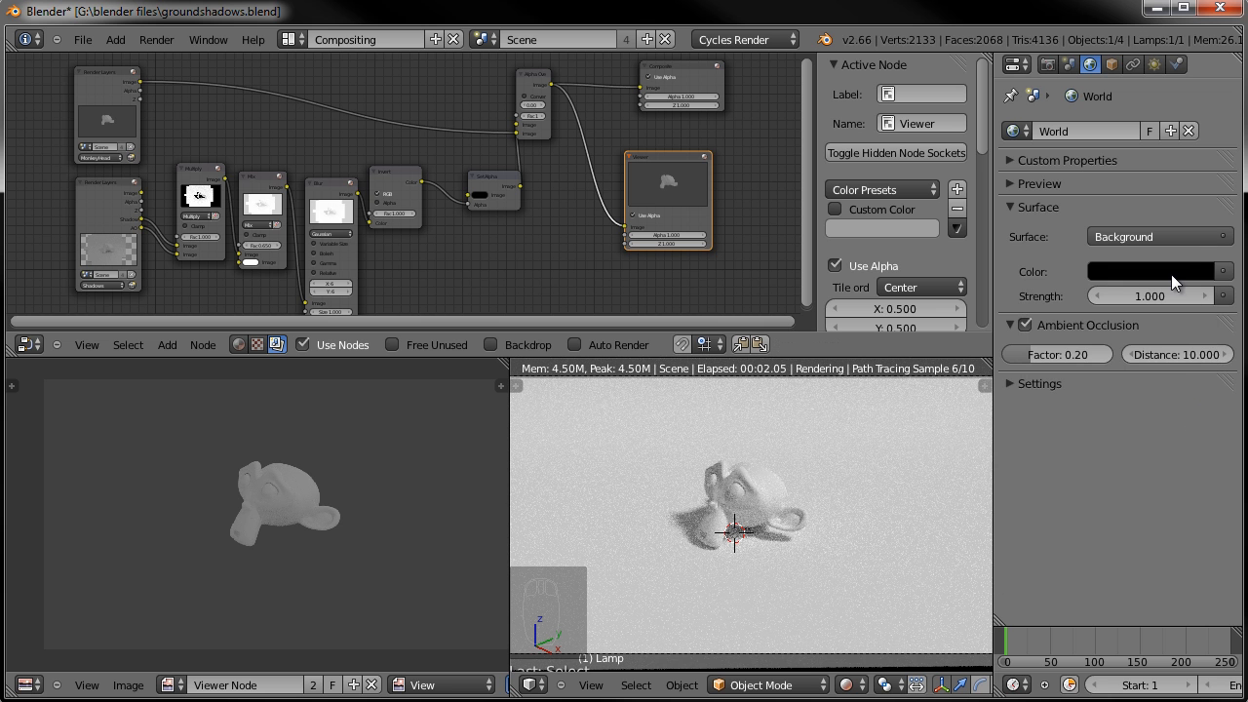
{"action": "left_click", "coordinate": [1171, 274]}
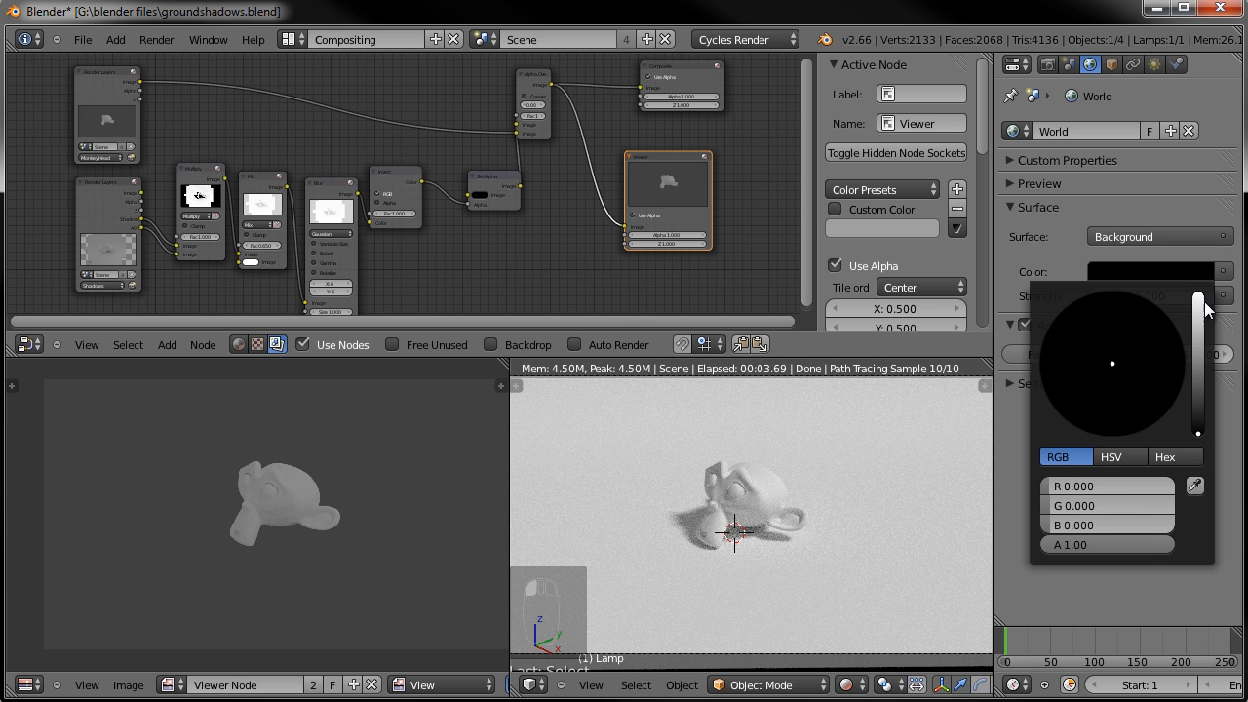
{"action": "left_click_drag", "start_coordinate": [1198, 296], "coordinate": [1197, 292]}
{"action": "left_click", "coordinate": [1198, 296]}
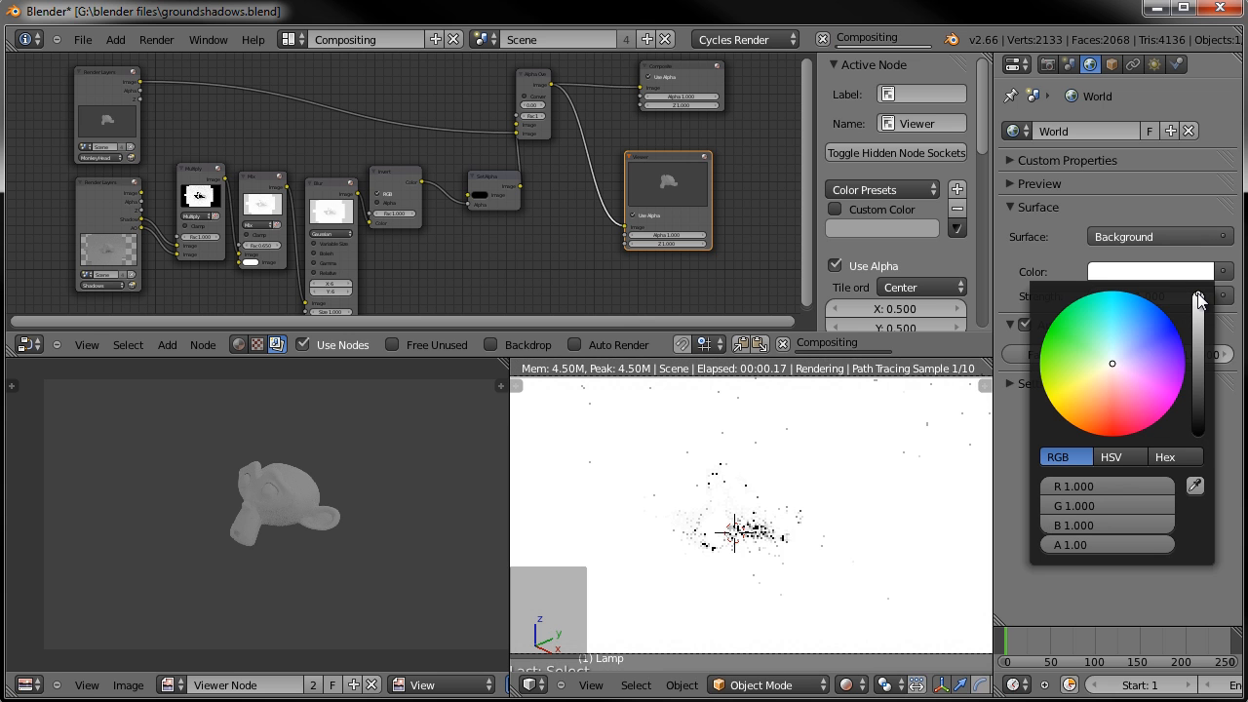
{"action": "left_click", "coordinate": [1198, 295]}
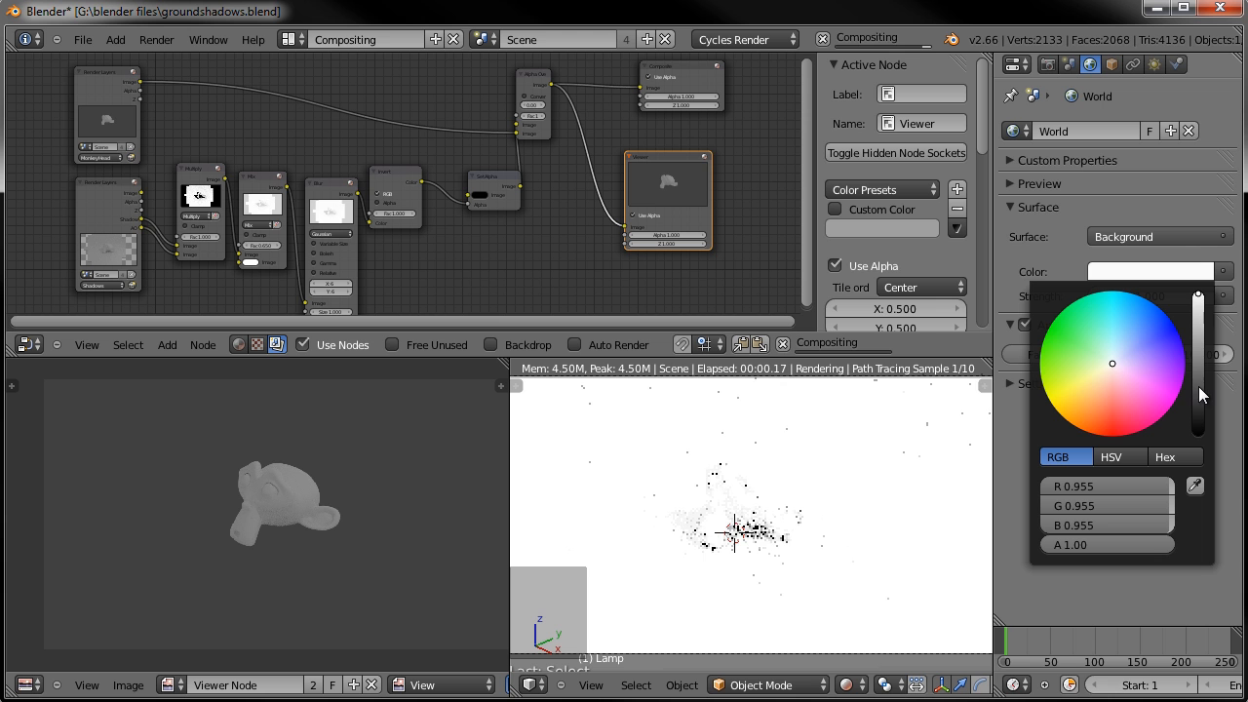
- Set the World background color to a very dark grey with RGB values of 0.02365
{"action": "left_click", "coordinate": [1198, 386]}
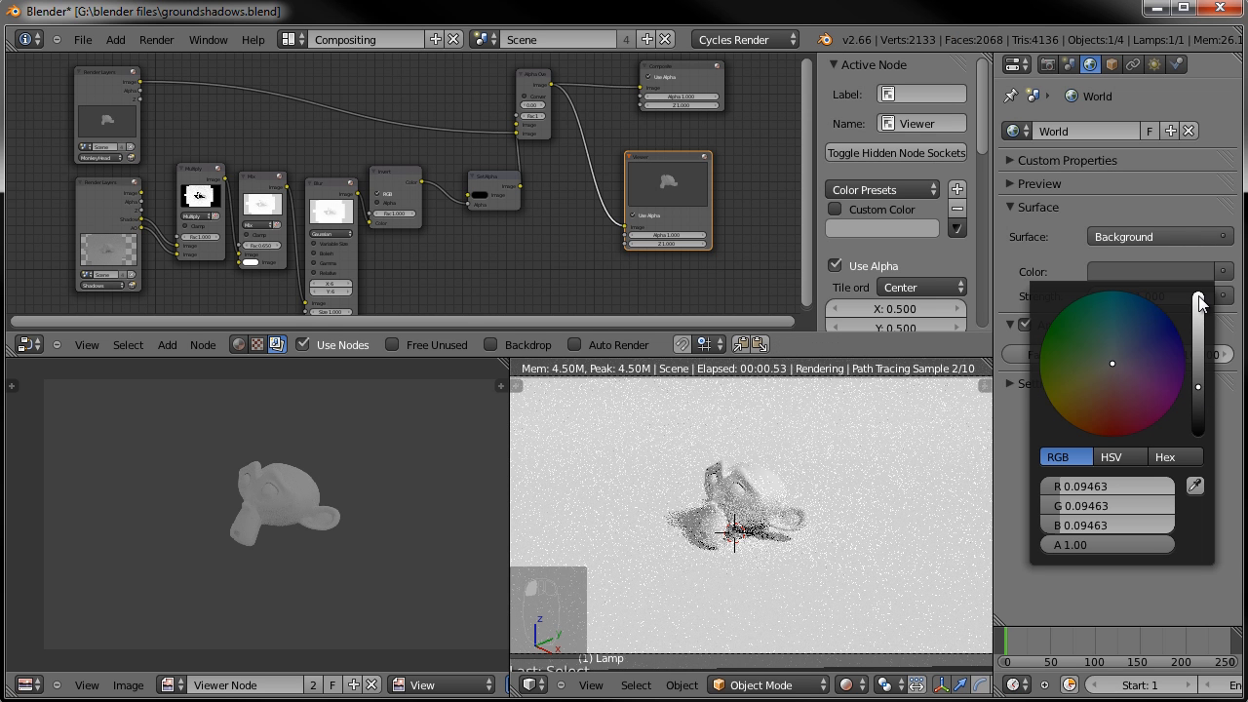
{"action": "left_click", "coordinate": [1198, 397]}
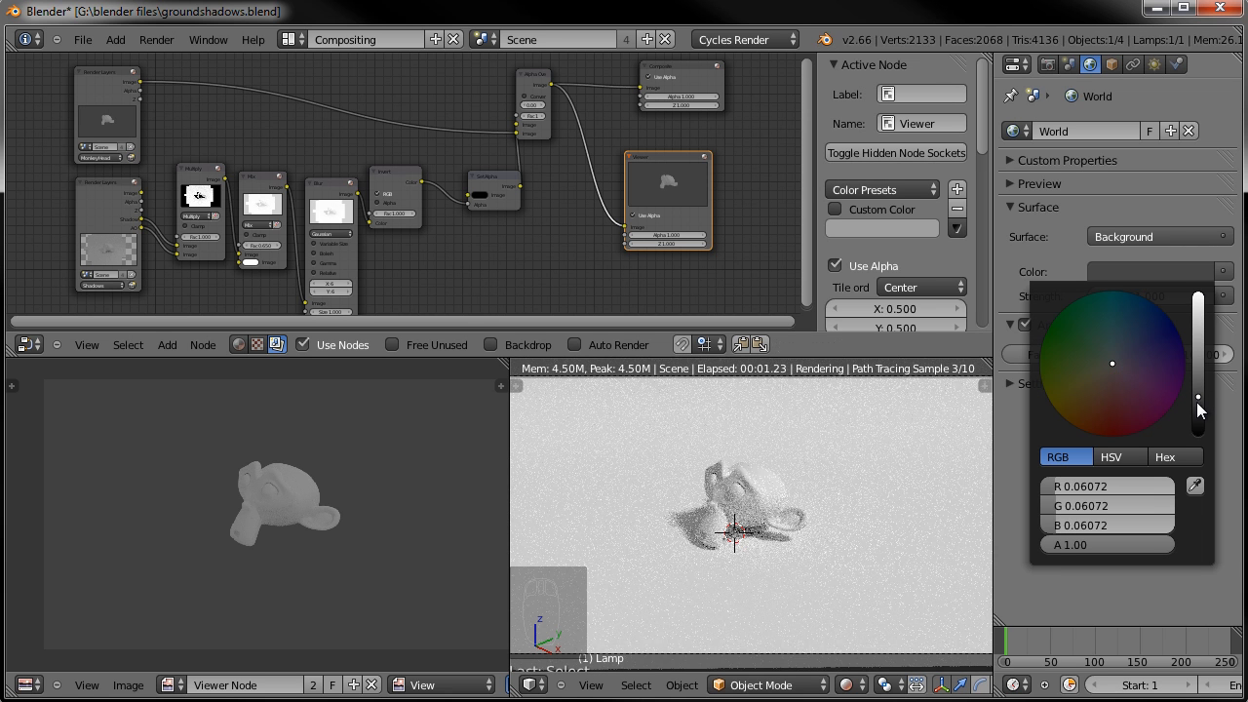
{"action": "left_click", "coordinate": [1198, 402]}
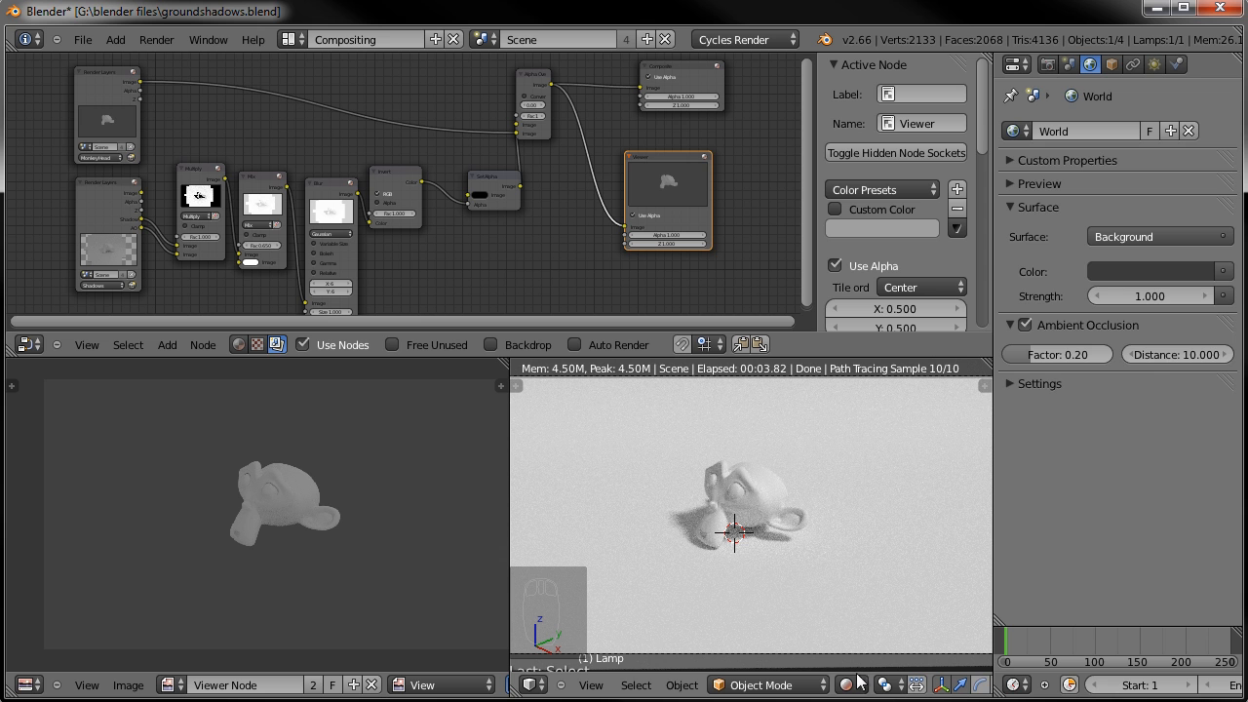
{"action": "left_click", "coordinate": [1189, 271]}
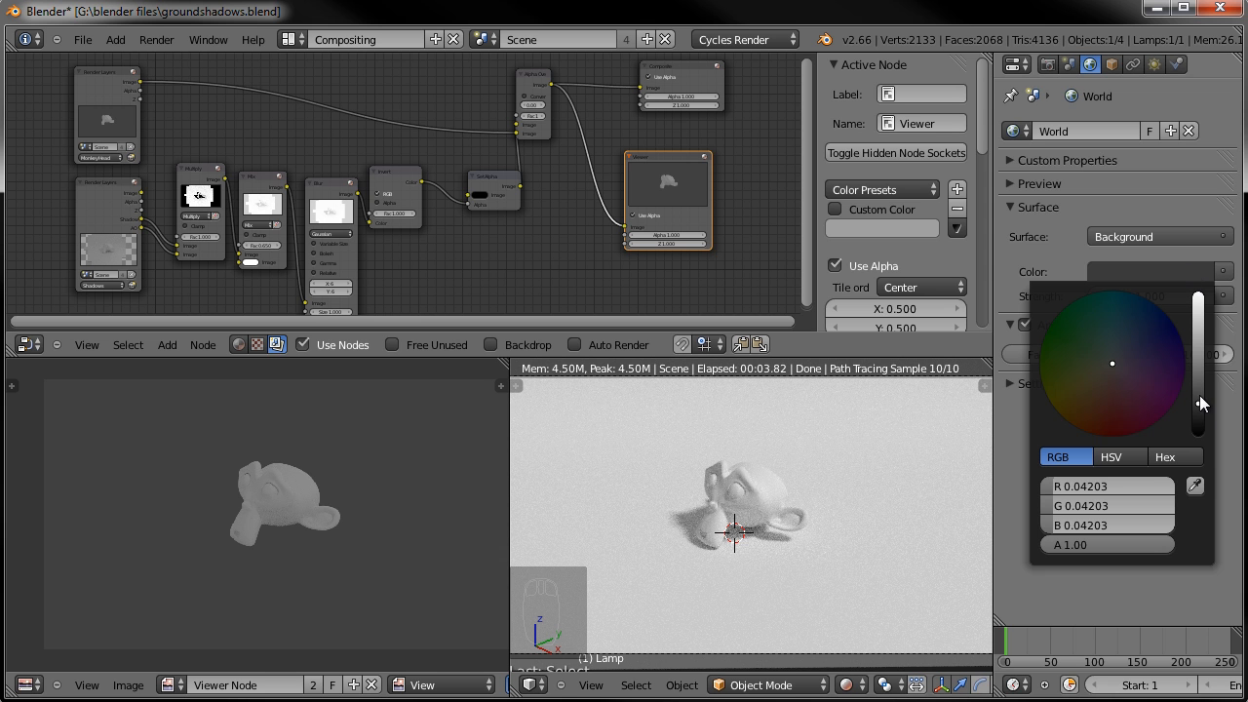
{"action": "left_click", "coordinate": [1200, 413]}
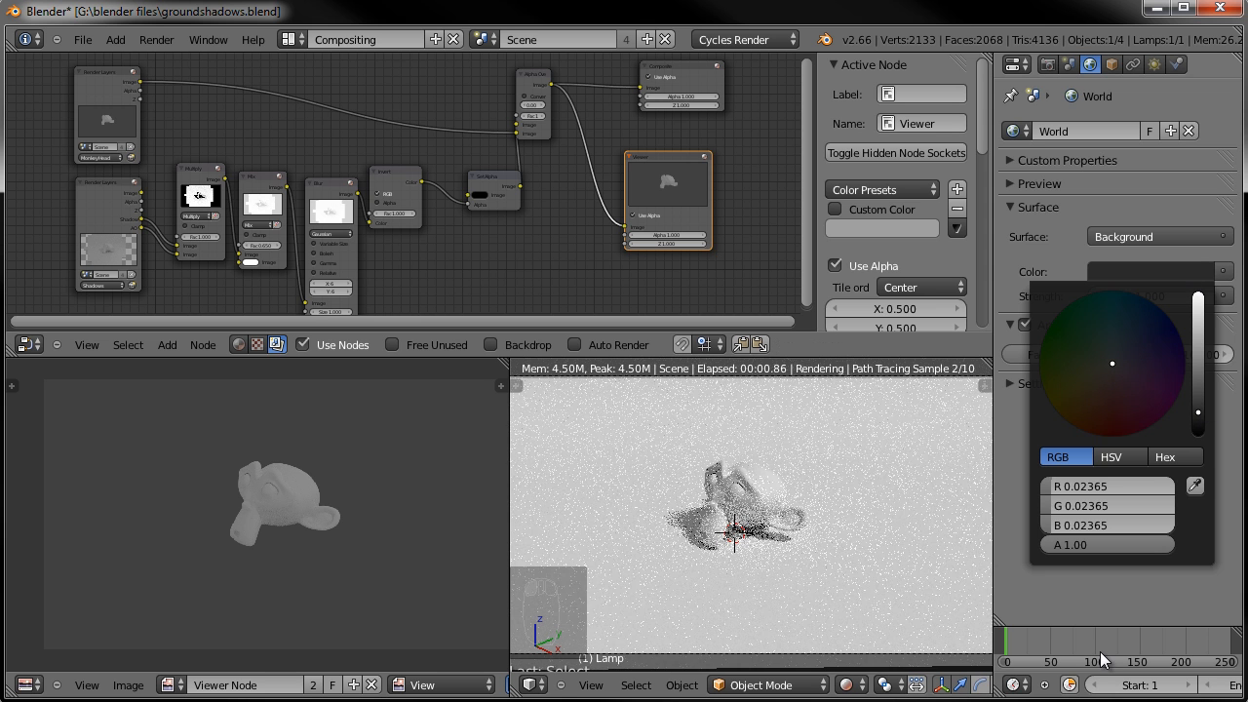
- Examine the monkey head and its shadow in the rendered viewport, and the shadow nodes in the compositor
{"action": "scroll", "coordinate": [798, 507], "scroll_direction": "down", "scroll_amount": 3}
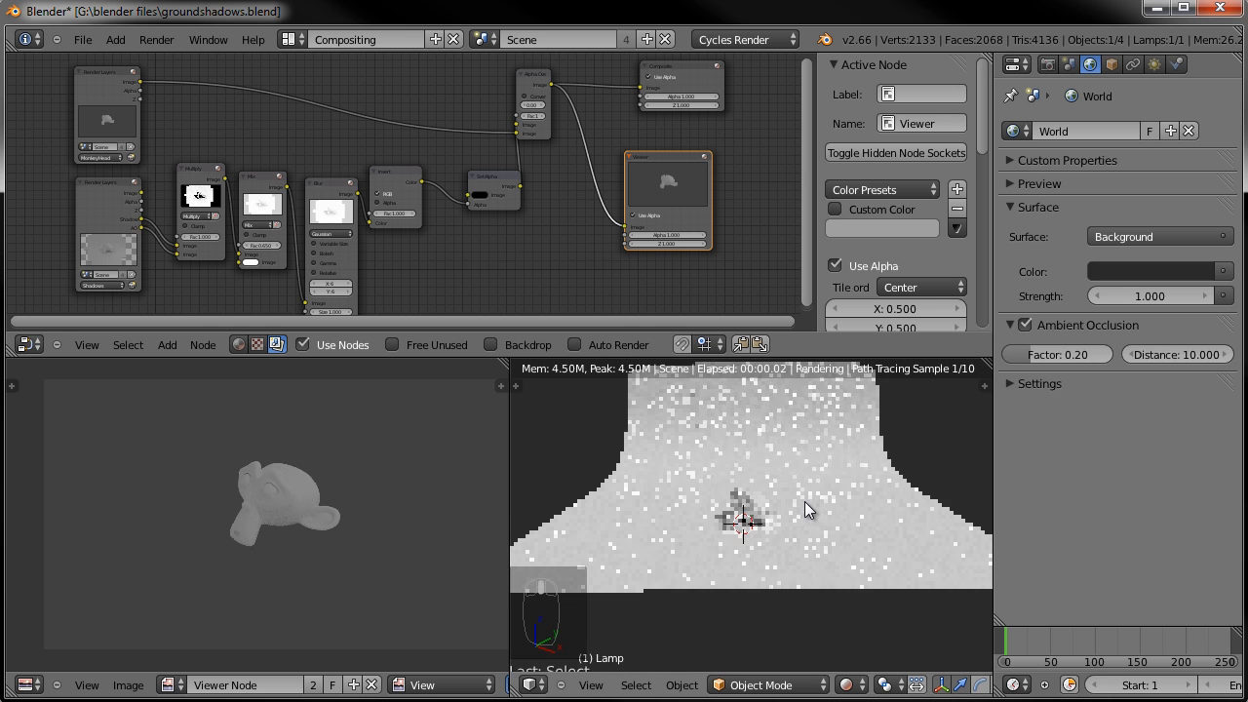
{"action": "key", "text": "KP_0"}
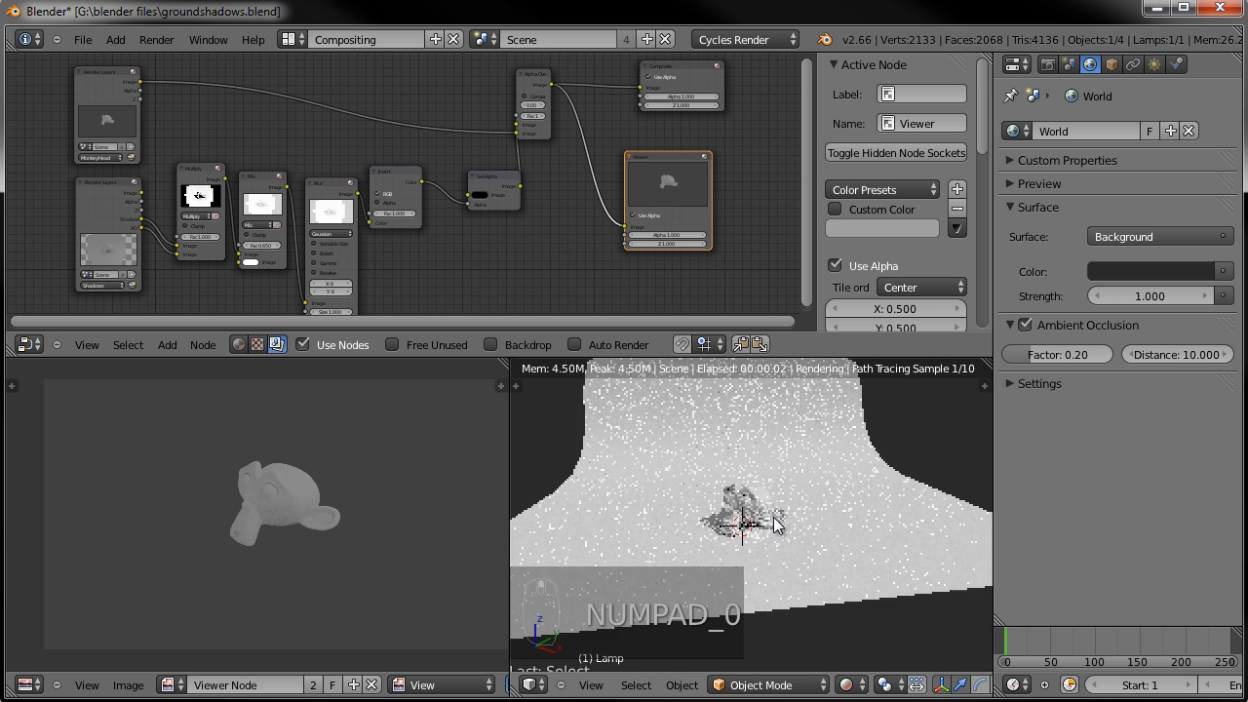
{"action": "scroll", "coordinate": [764, 527], "scroll_direction": "up", "scroll_amount": 3}
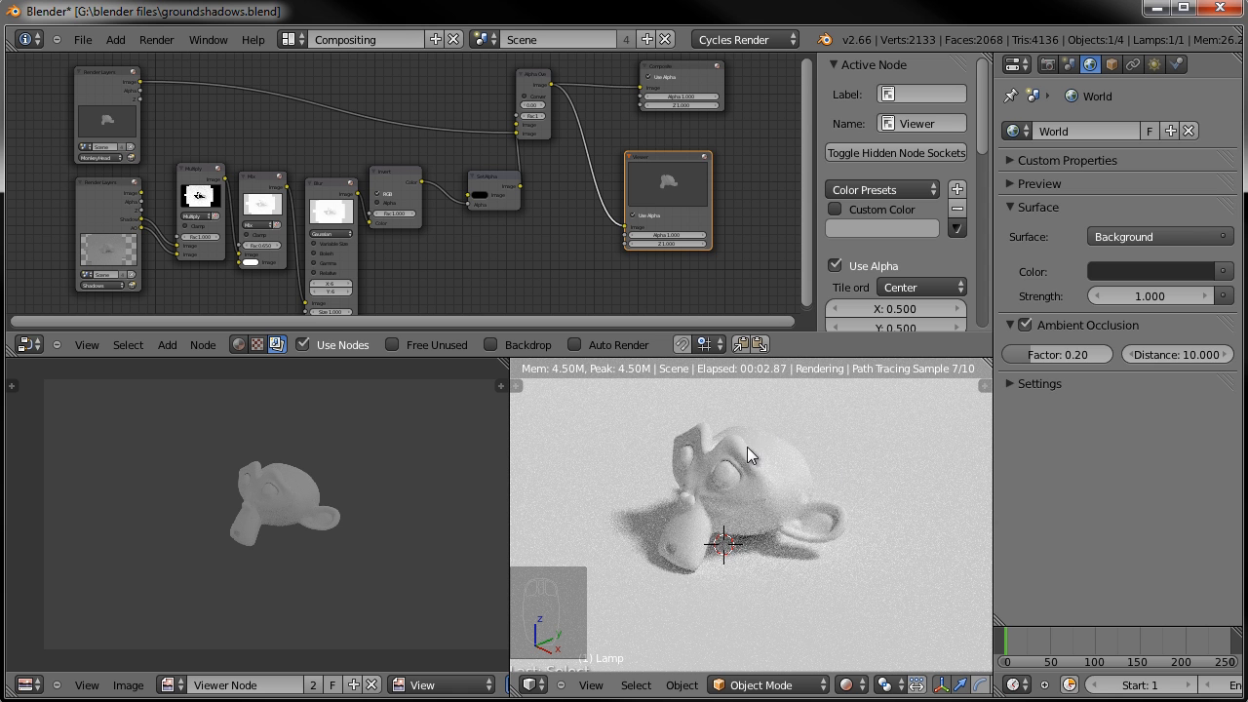
{"action": "middle_click_drag", "start_coordinate": [776, 454], "coordinate": [824, 463]}
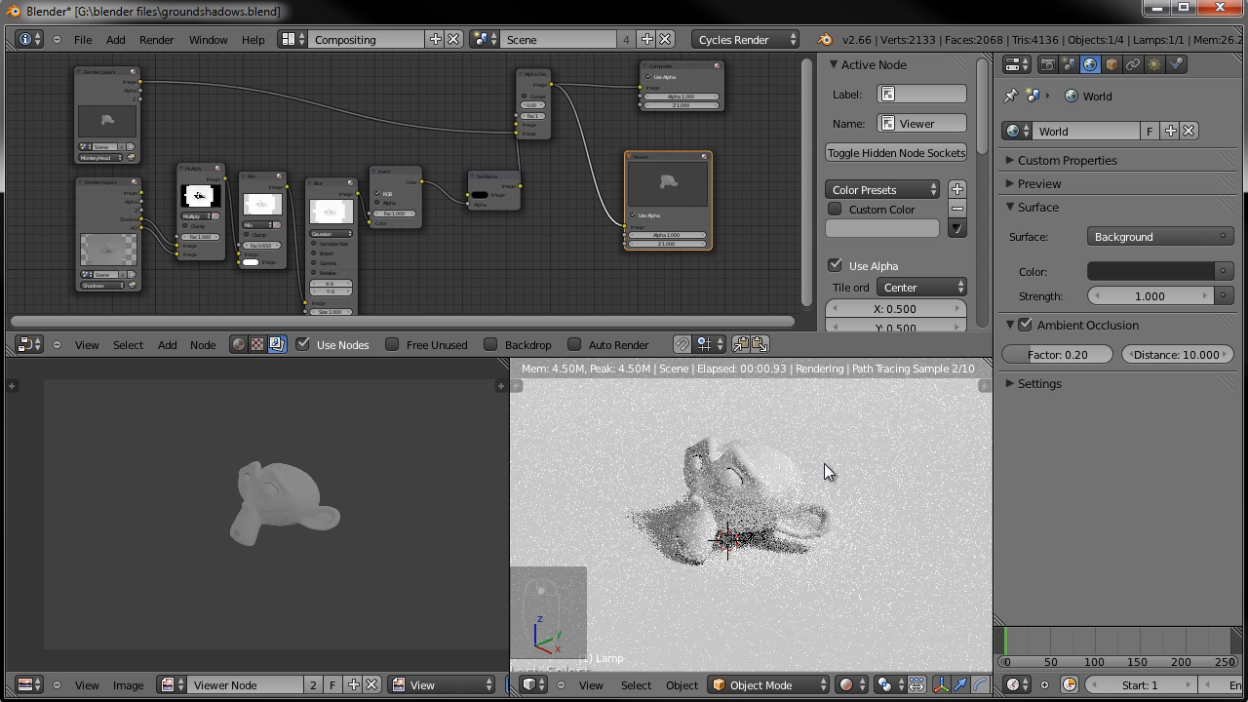
{"action": "scroll", "coordinate": [813, 466], "scroll_direction": "down", "scroll_amount": 2}
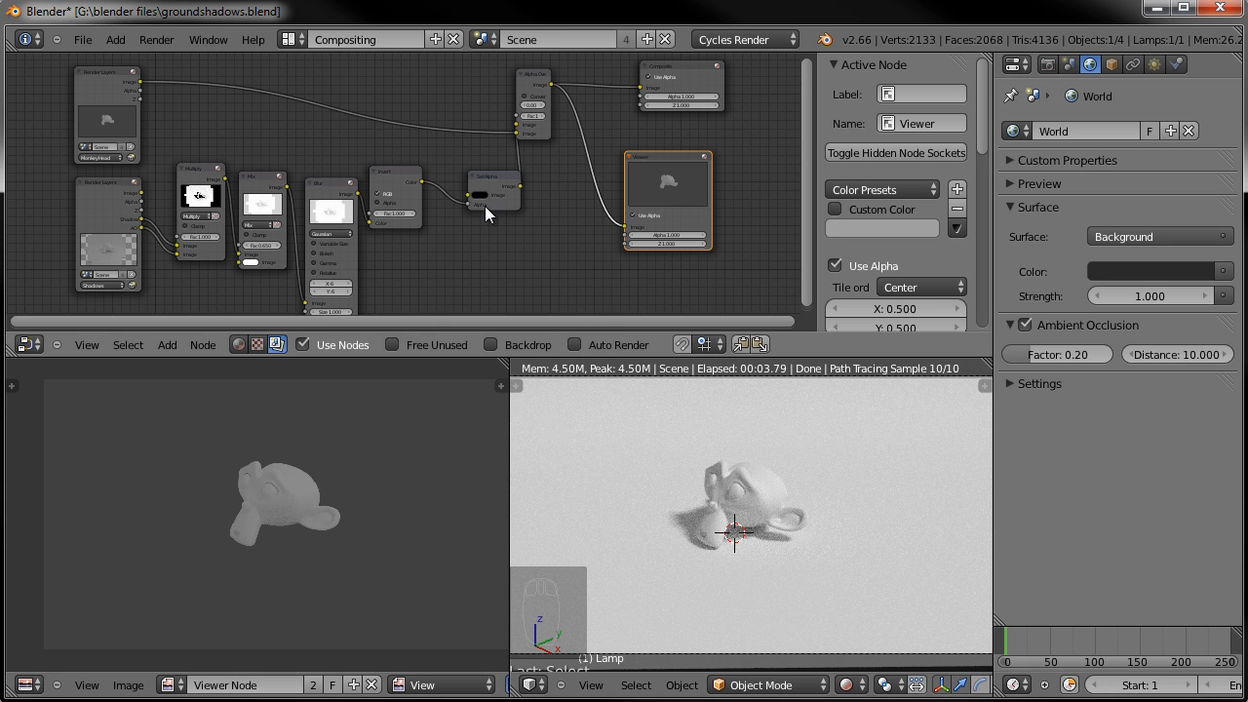
{"action": "middle_click_drag", "start_coordinate": [472, 272], "coordinate": [522, 273]}
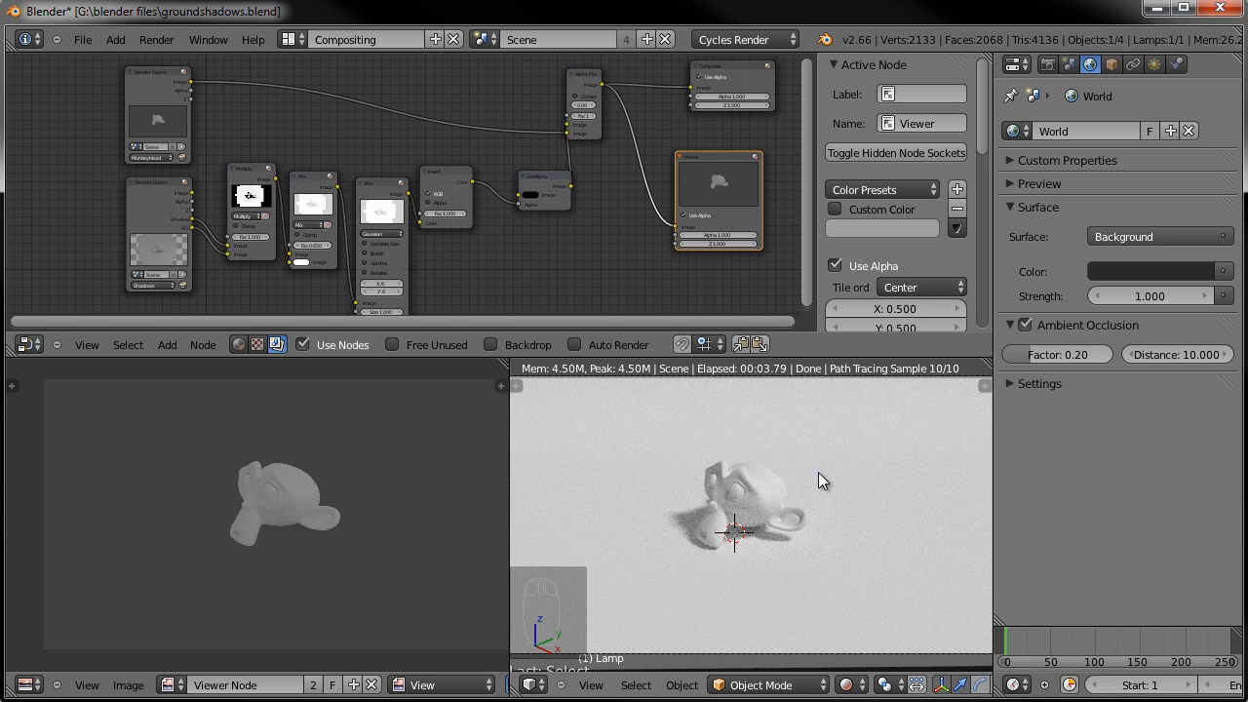
{"action": "scroll", "coordinate": [292, 184], "scroll_direction": "up", "scroll_amount": 2}
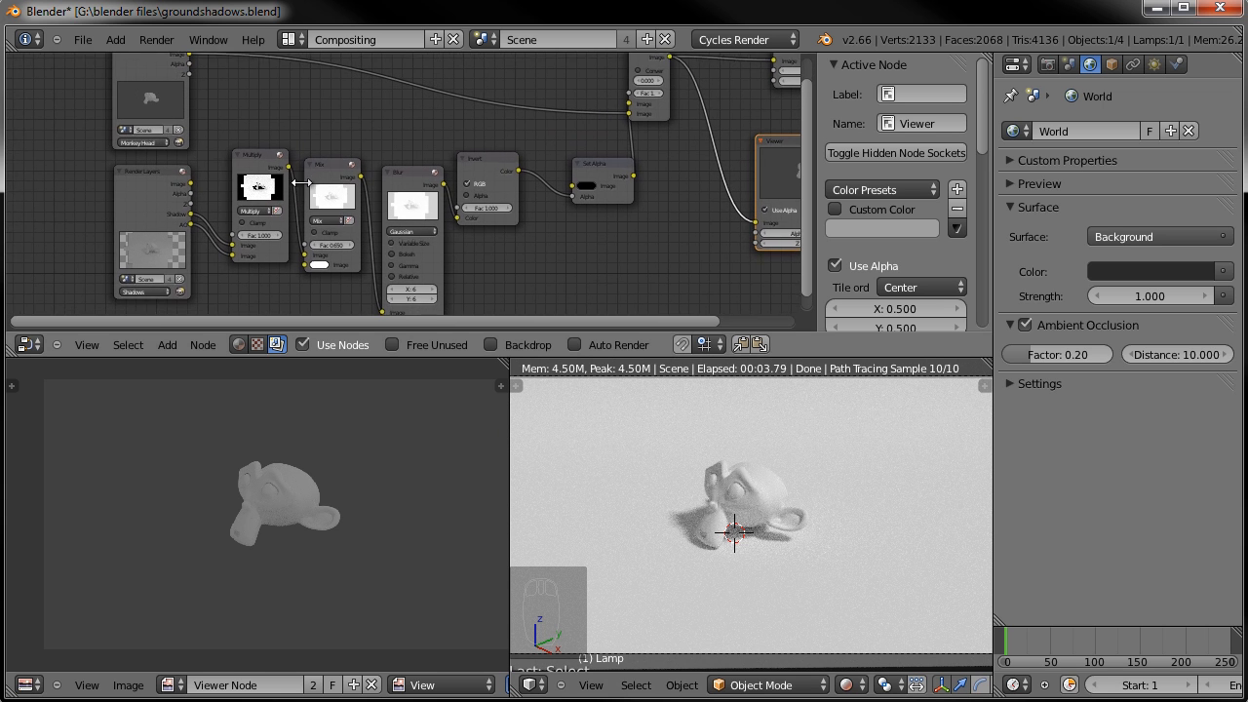
{"action": "scroll", "coordinate": [204, 185], "scroll_direction": "up", "scroll_amount": 2}
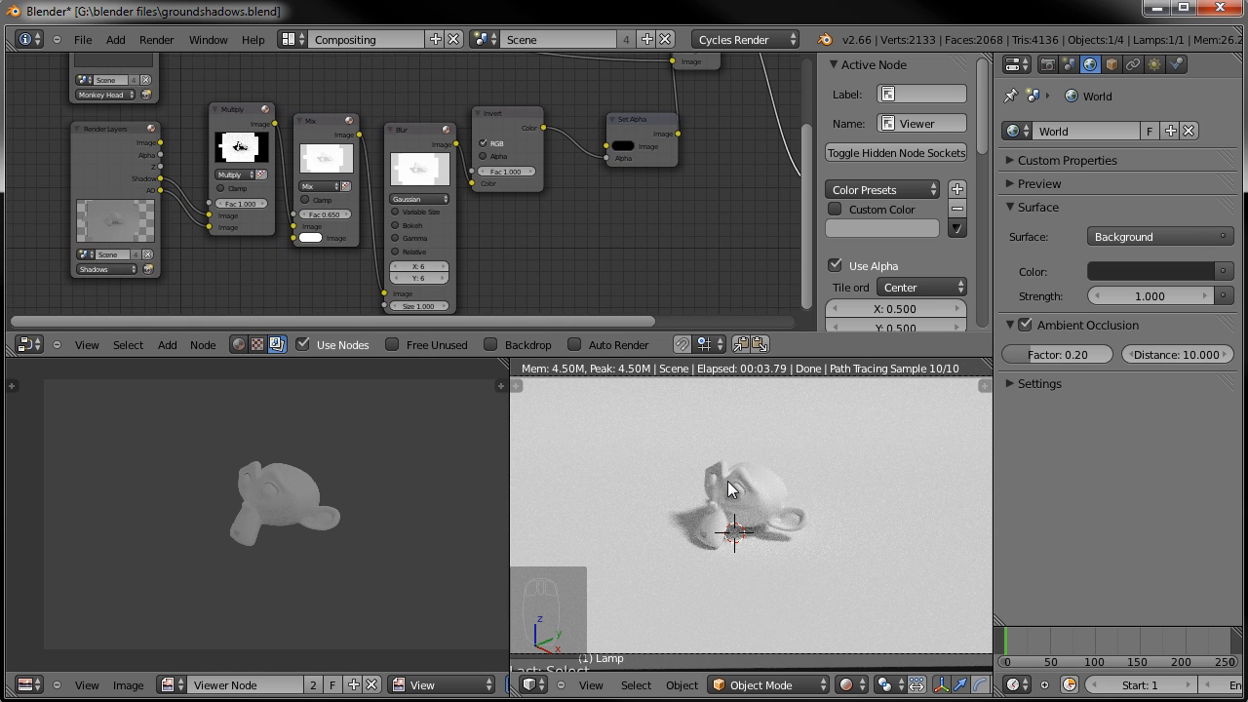
- Set the Cycles render device to GPU Compute
{"action": "left_click", "coordinate": [1047, 64]}
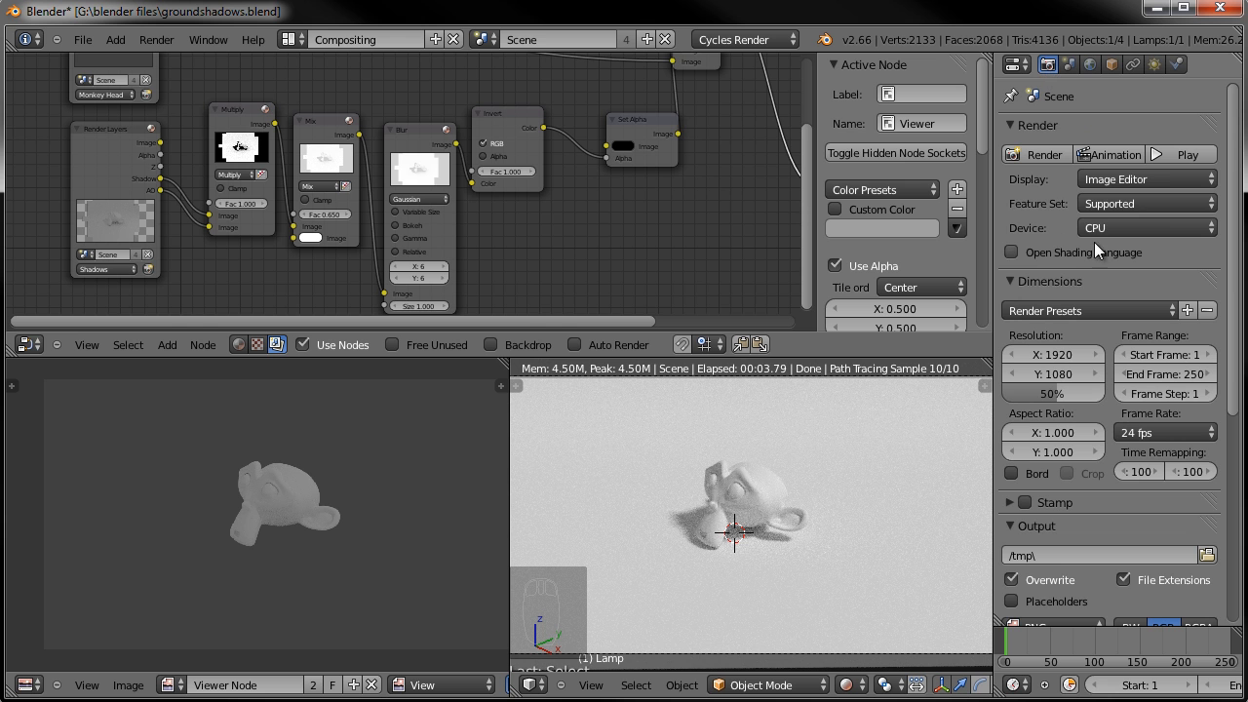
{"action": "left_click", "coordinate": [1129, 229]}
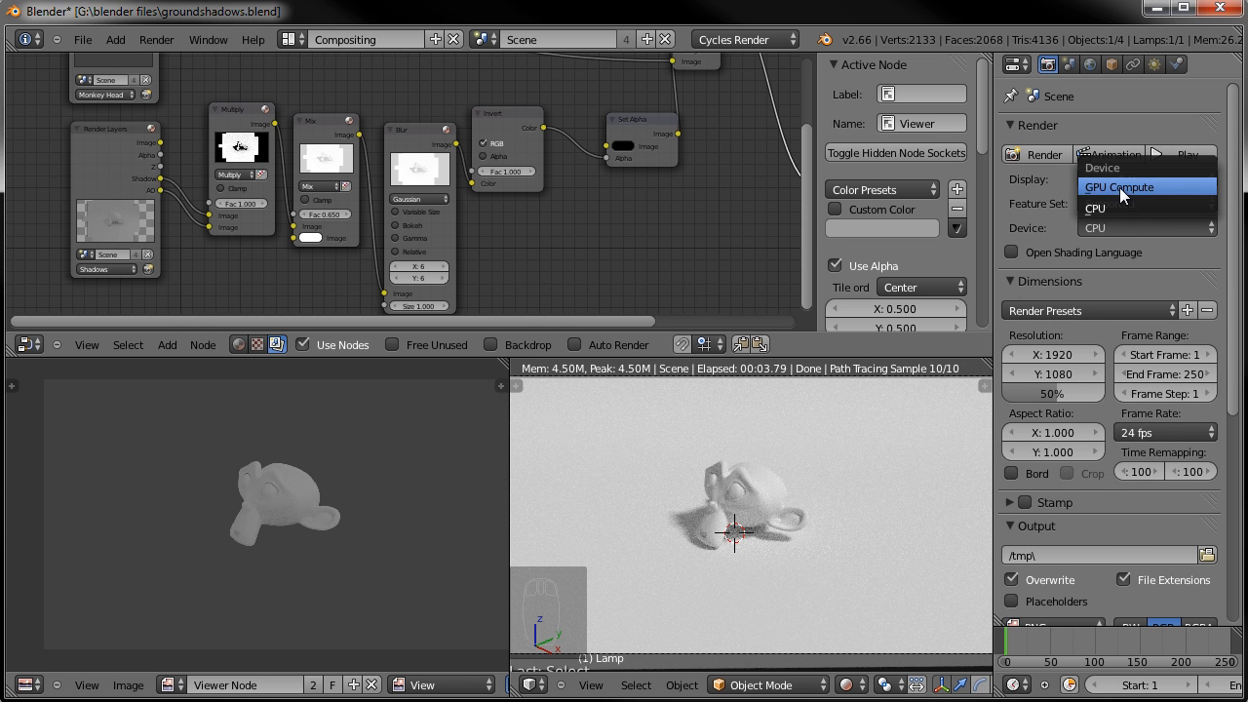
{"action": "left_click", "coordinate": [1119, 187]}
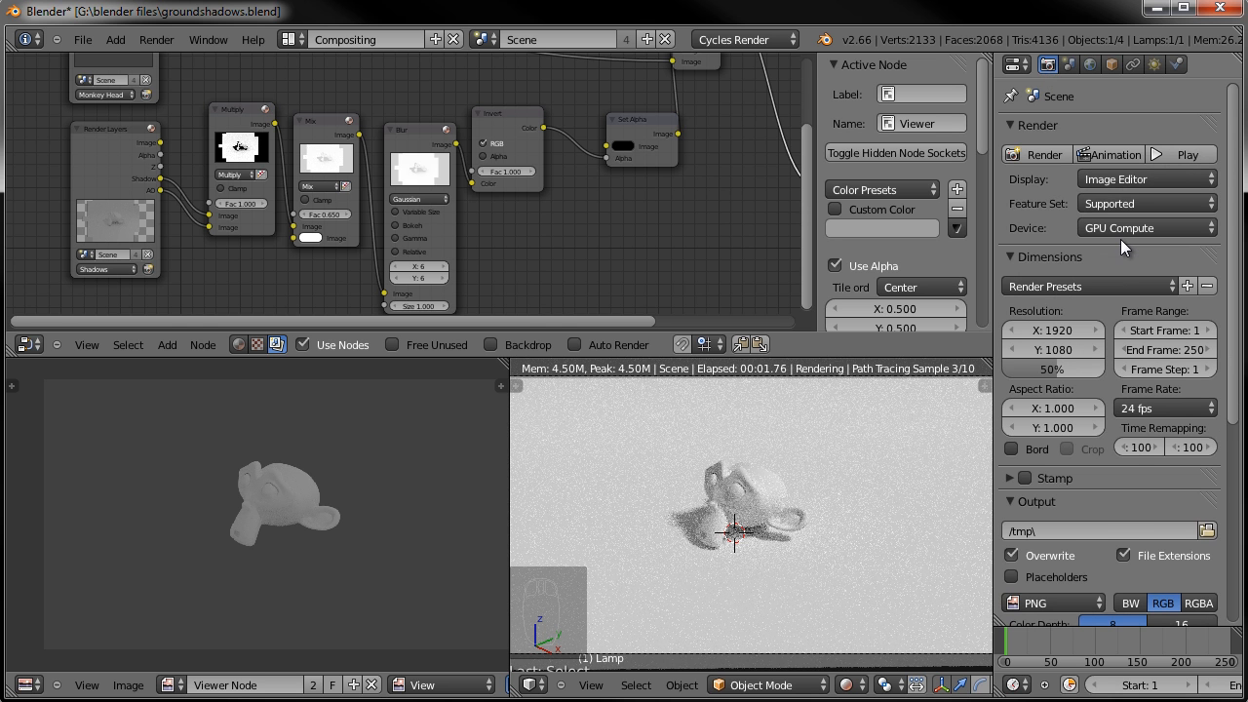
{"action": "left_click", "coordinate": [1009, 256]}
{"action": "left_click", "coordinate": [1016, 257]}
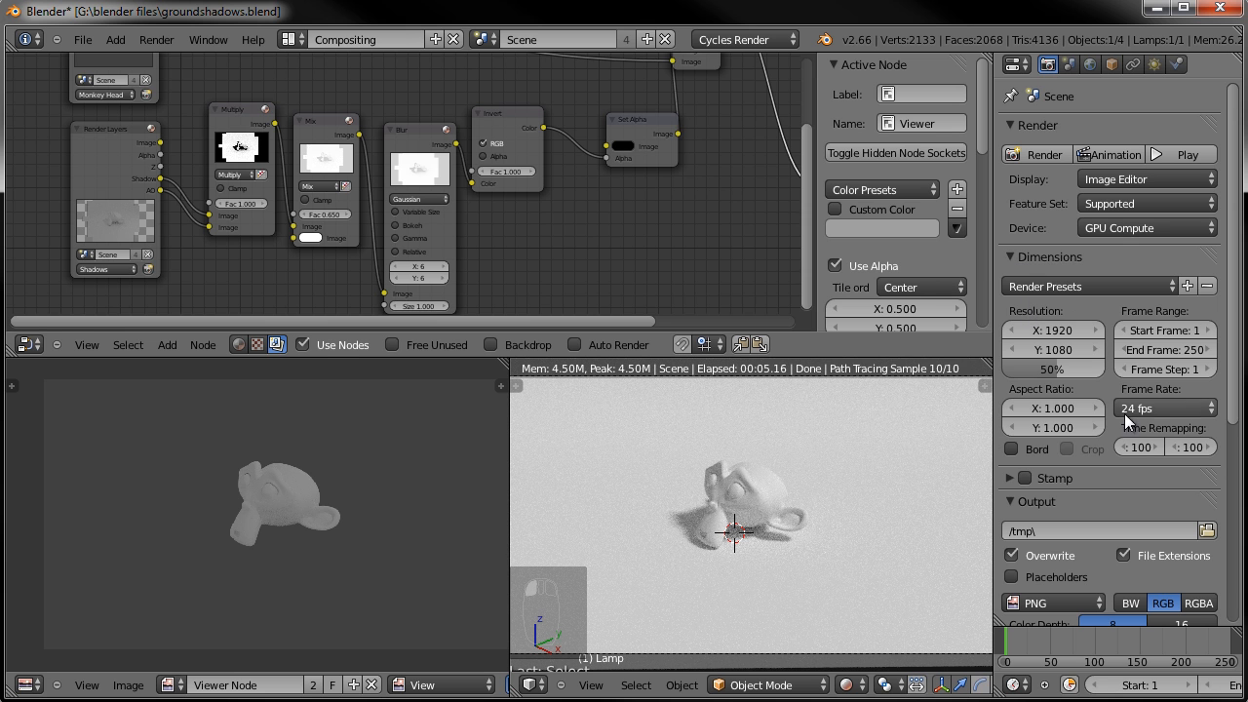
- Set the render tile size to 132 in both X and Y in the Performance settings
{"action": "scroll", "coordinate": [1075, 575], "scroll_direction": "down", "scroll_amount": 8}
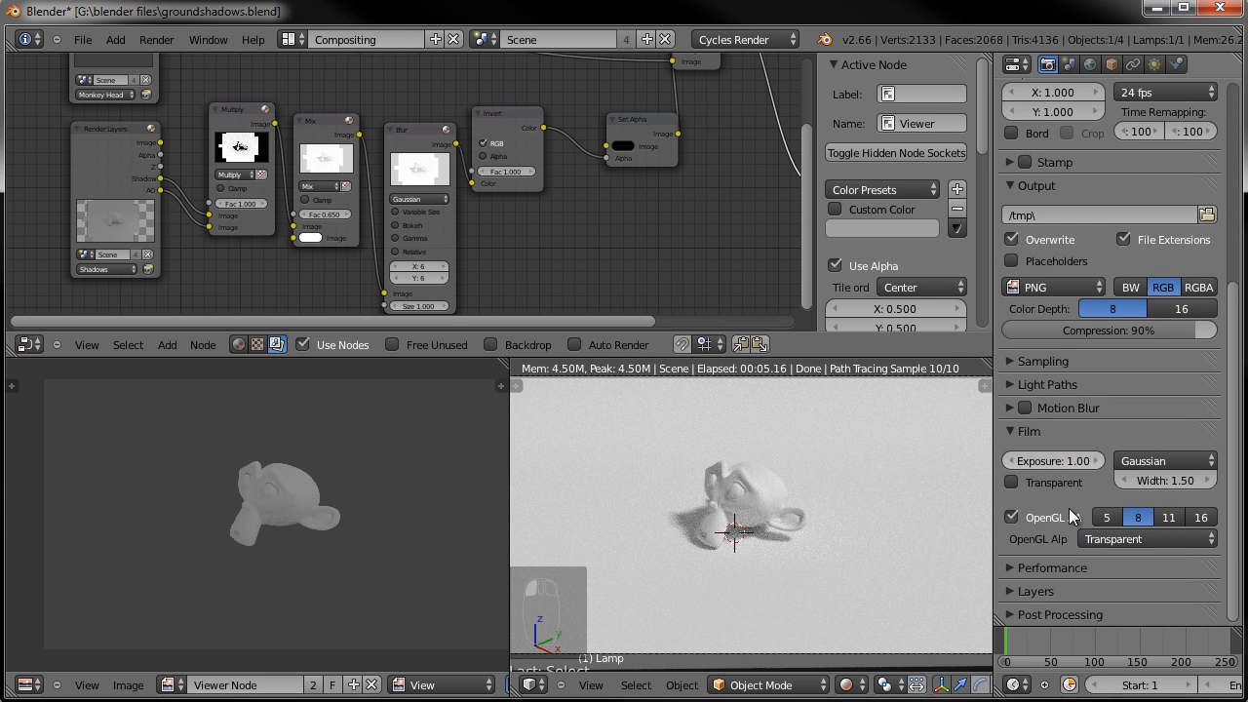
{"action": "left_click", "coordinate": [1066, 565]}
{"action": "scroll", "coordinate": [1067, 563], "scroll_direction": "down", "scroll_amount": 3}
{"action": "scroll", "coordinate": [1067, 560], "scroll_direction": "down", "scroll_amount": 2}
{"action": "left_click", "coordinate": [1062, 504]}
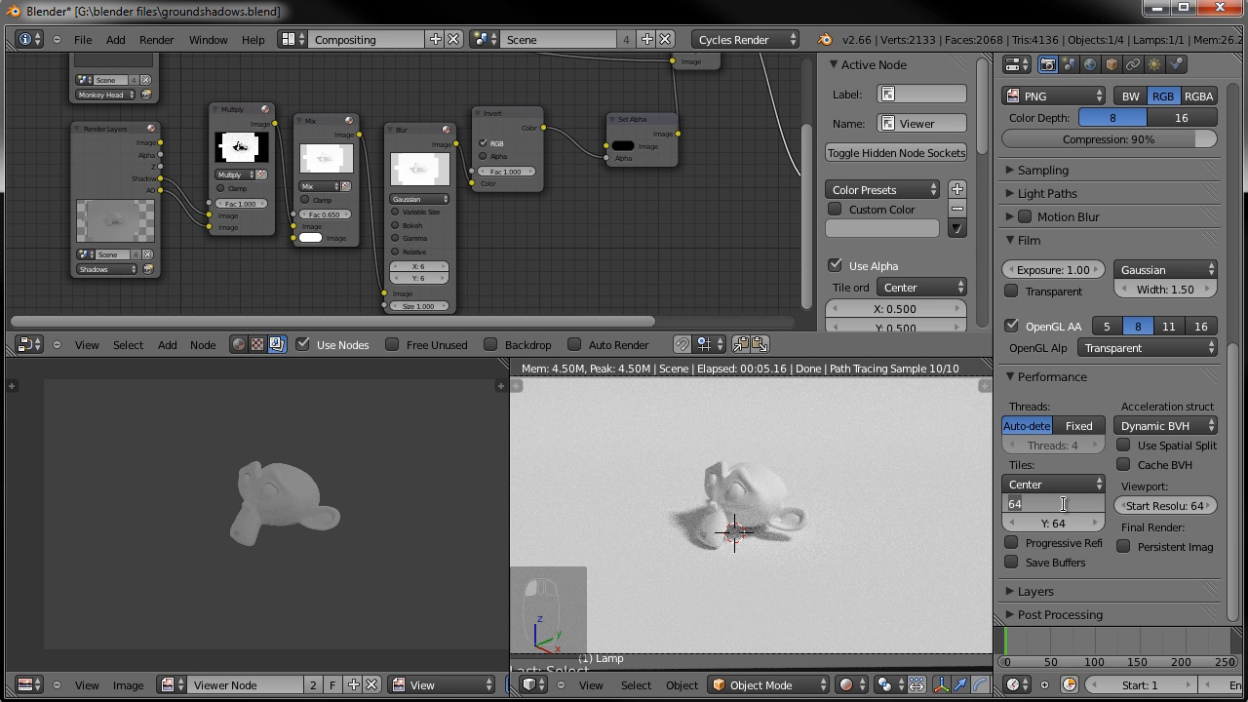
{"action": "type", "text": "132"}
{"action": "key", "text": "Return"}
{"action": "left_click", "coordinate": [1047, 523]}
{"action": "type", "text": "132"}
{"action": "key", "text": "Return"}
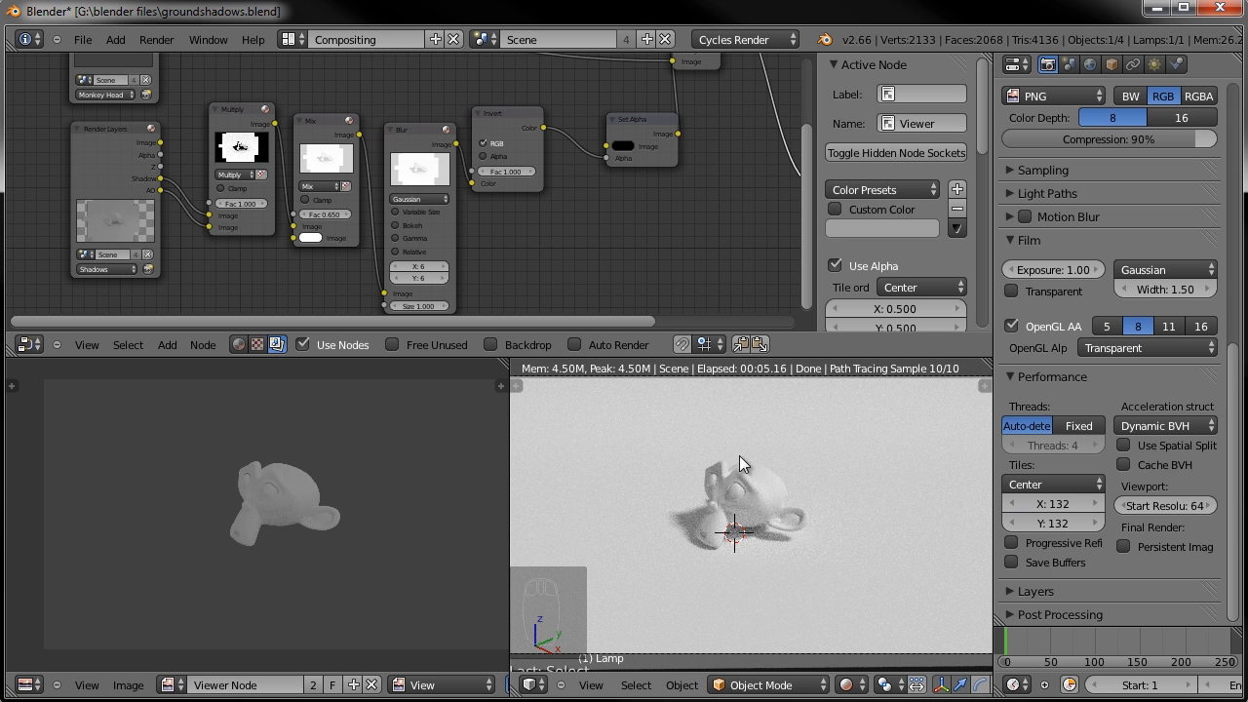
- Test-render the scene in an enlarged upper editor area, and stop the render during the Shadows layer
{"action": "key", "text": "F12"}
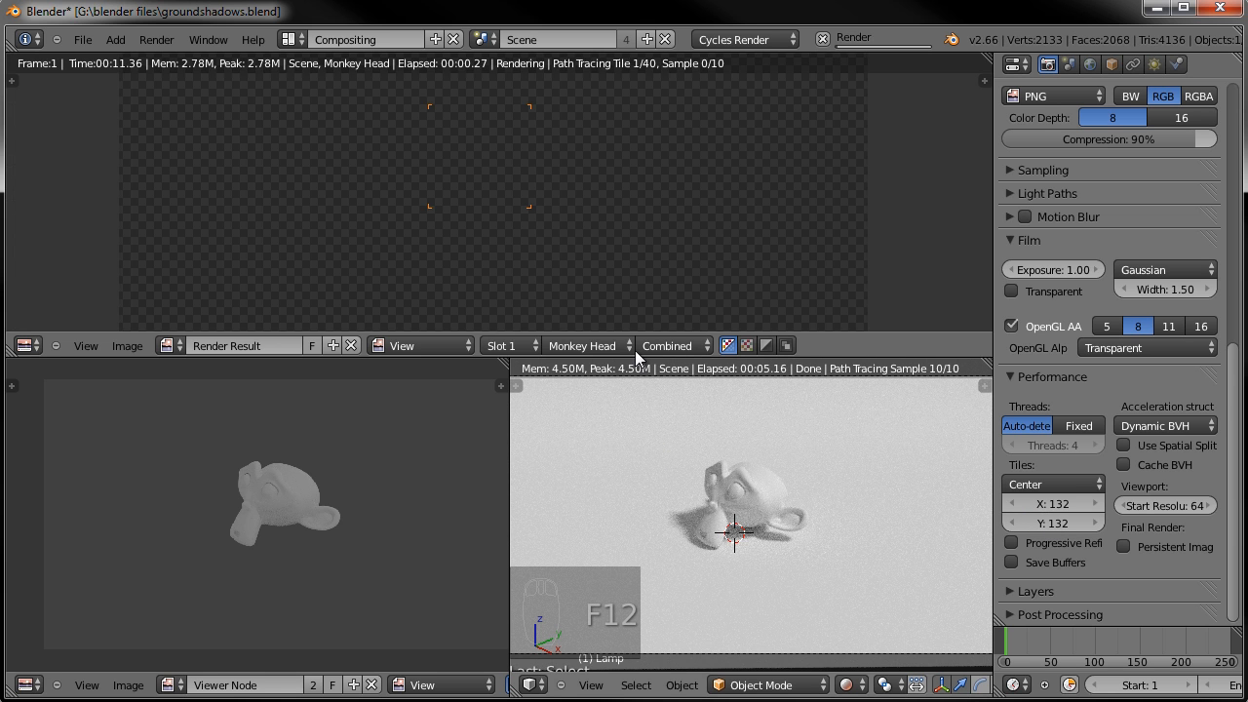
{"action": "left_click_drag", "start_coordinate": [648, 357], "coordinate": [646, 470]}
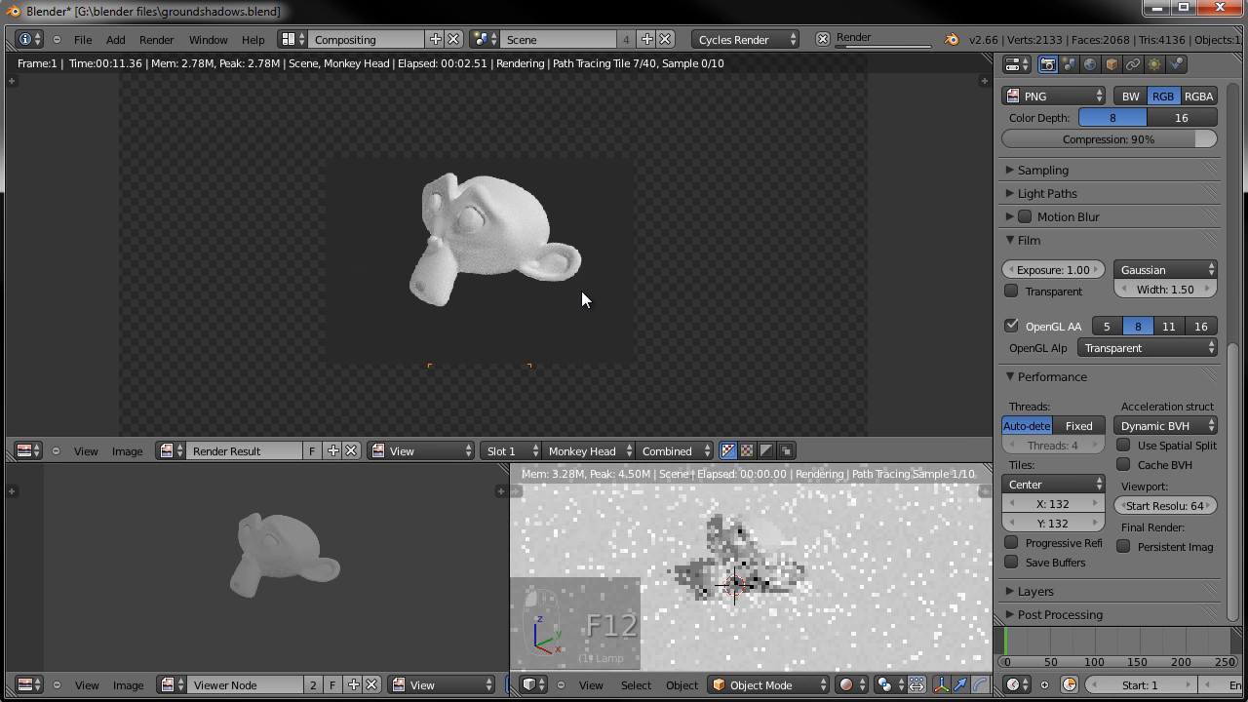
{"action": "scroll", "coordinate": [581, 290], "scroll_direction": "up", "scroll_amount": 1}
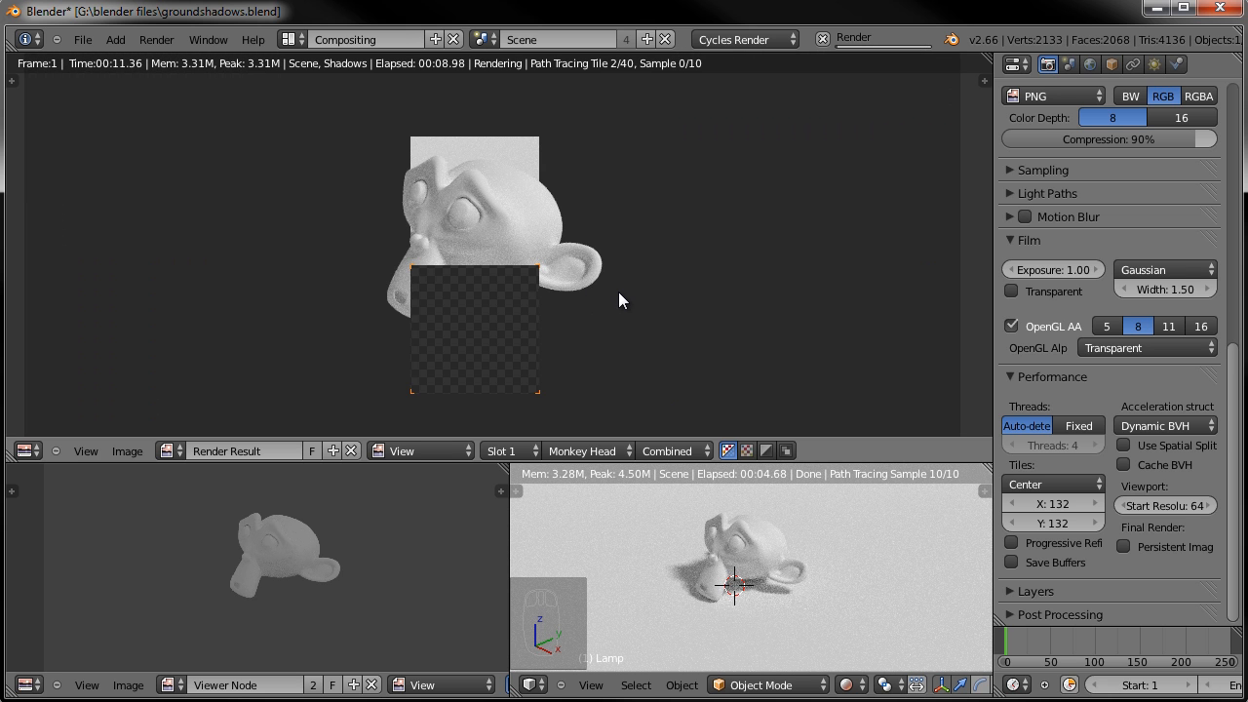
{"action": "key", "text": "Escape"}
{"action": "key", "text": "Escape"}
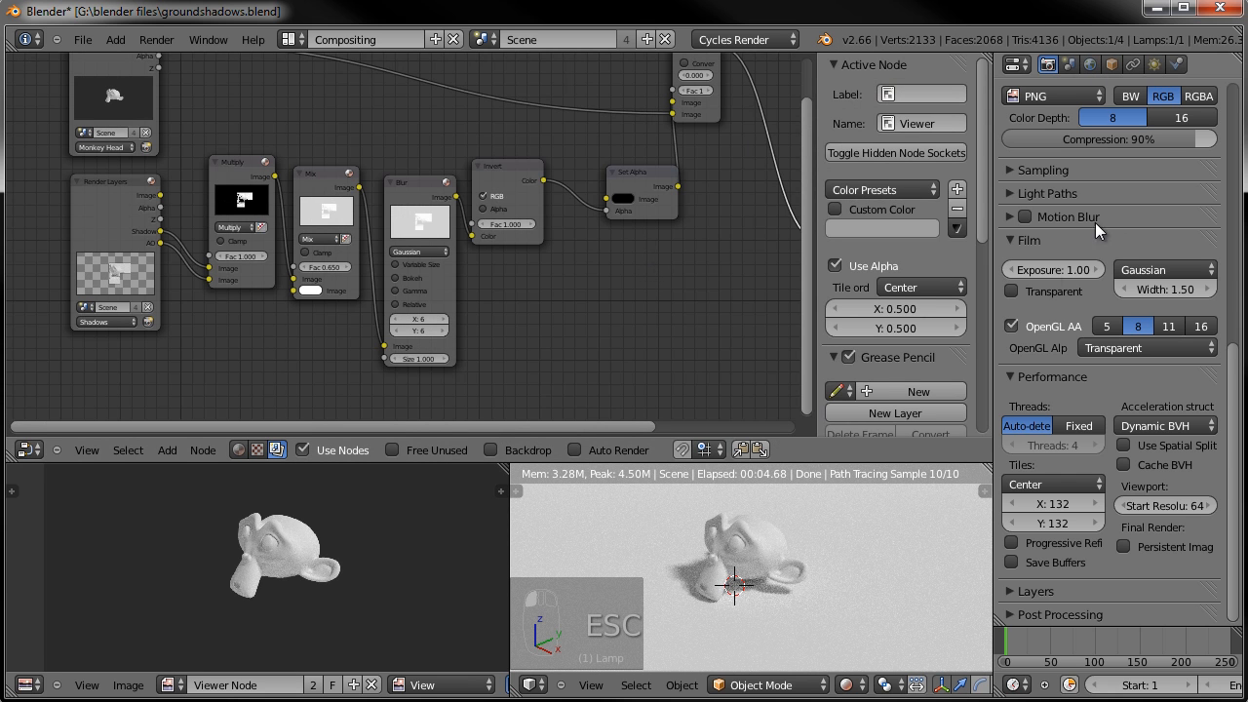
- Review the render settings from device and dimensions through Film and tile options, and collapse the Performance section
{"action": "scroll", "coordinate": [1042, 283], "scroll_direction": "up", "scroll_amount": 2}
{"action": "scroll", "coordinate": [1042, 283], "scroll_direction": "up", "scroll_amount": 4}
{"action": "scroll", "coordinate": [1042, 281], "scroll_direction": "down", "scroll_amount": 2}
{"action": "scroll", "coordinate": [1041, 277], "scroll_direction": "down", "scroll_amount": 2}
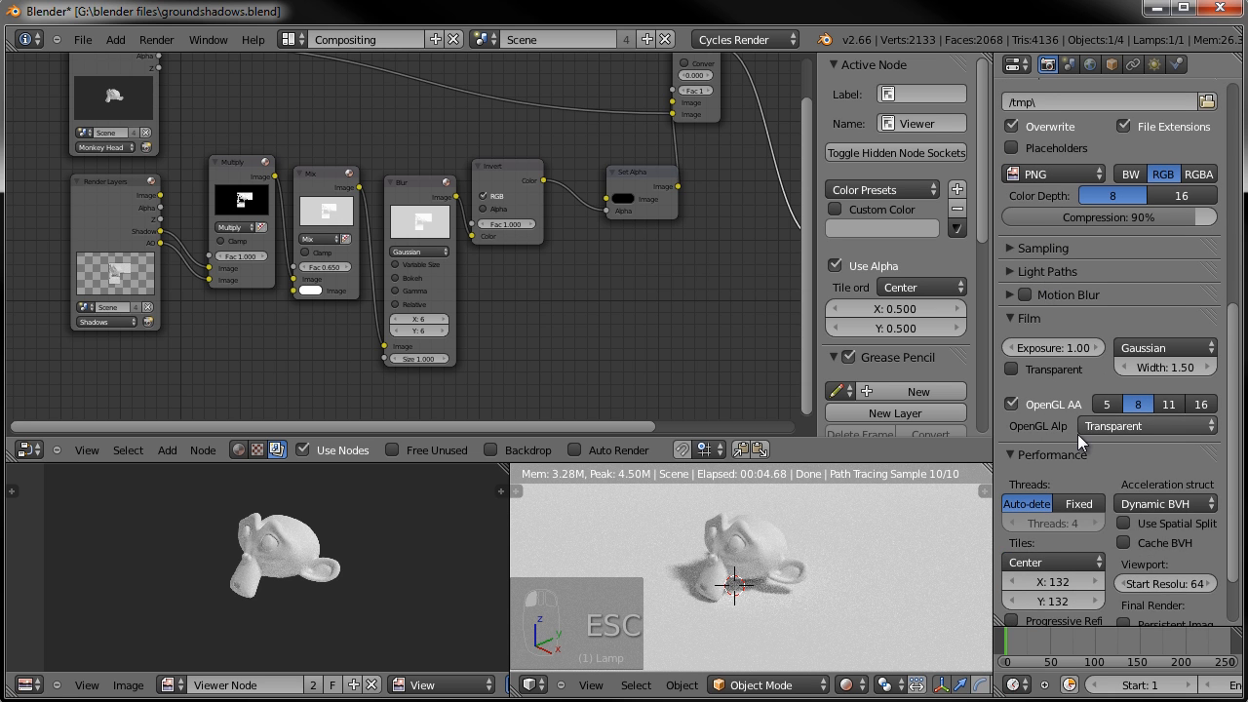
{"action": "scroll", "coordinate": [1078, 434], "scroll_direction": "down", "scroll_amount": 2}
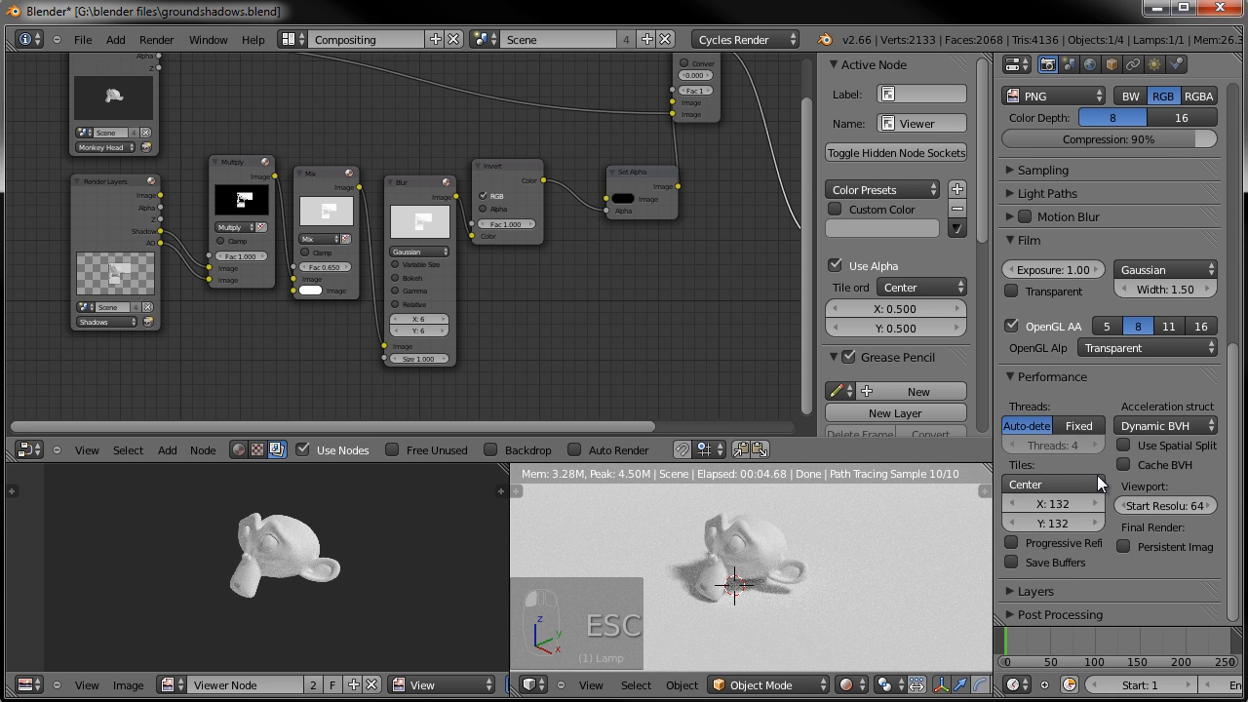
{"action": "left_click", "coordinate": [1011, 377]}
{"action": "scroll", "coordinate": [1077, 441], "scroll_direction": "up", "scroll_amount": 6}
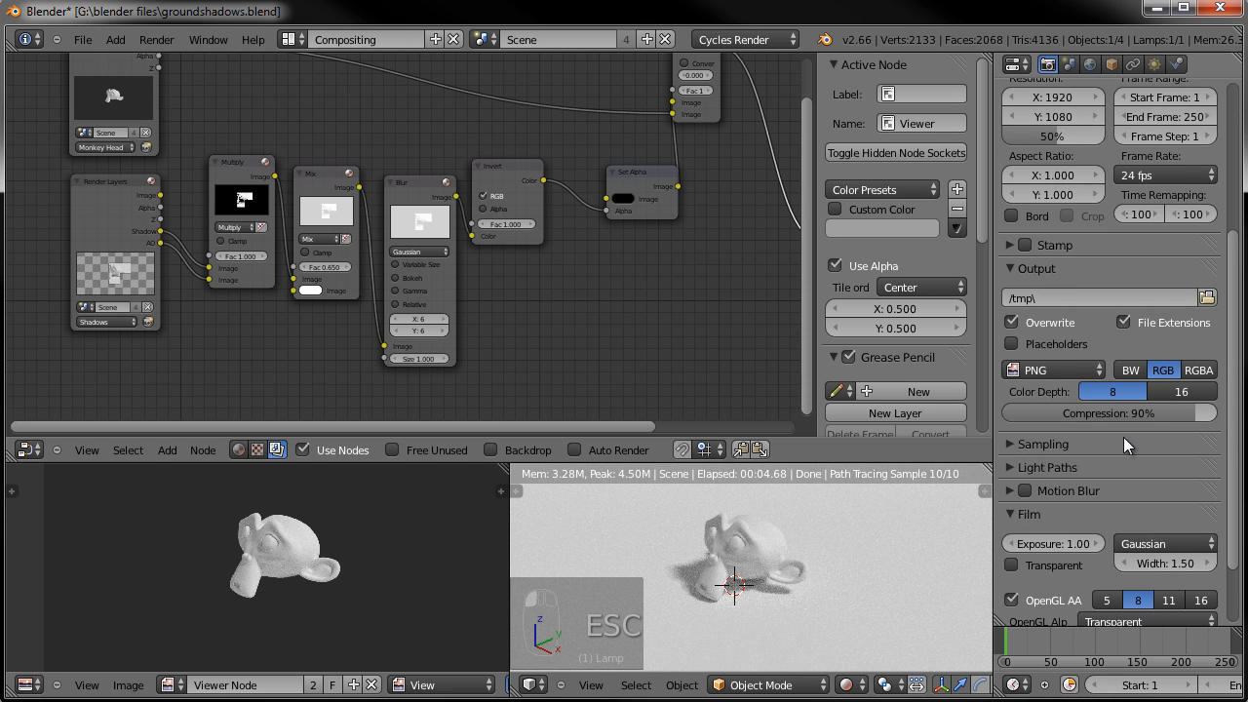
{"action": "scroll", "coordinate": [1097, 373], "scroll_direction": "up", "scroll_amount": 6}
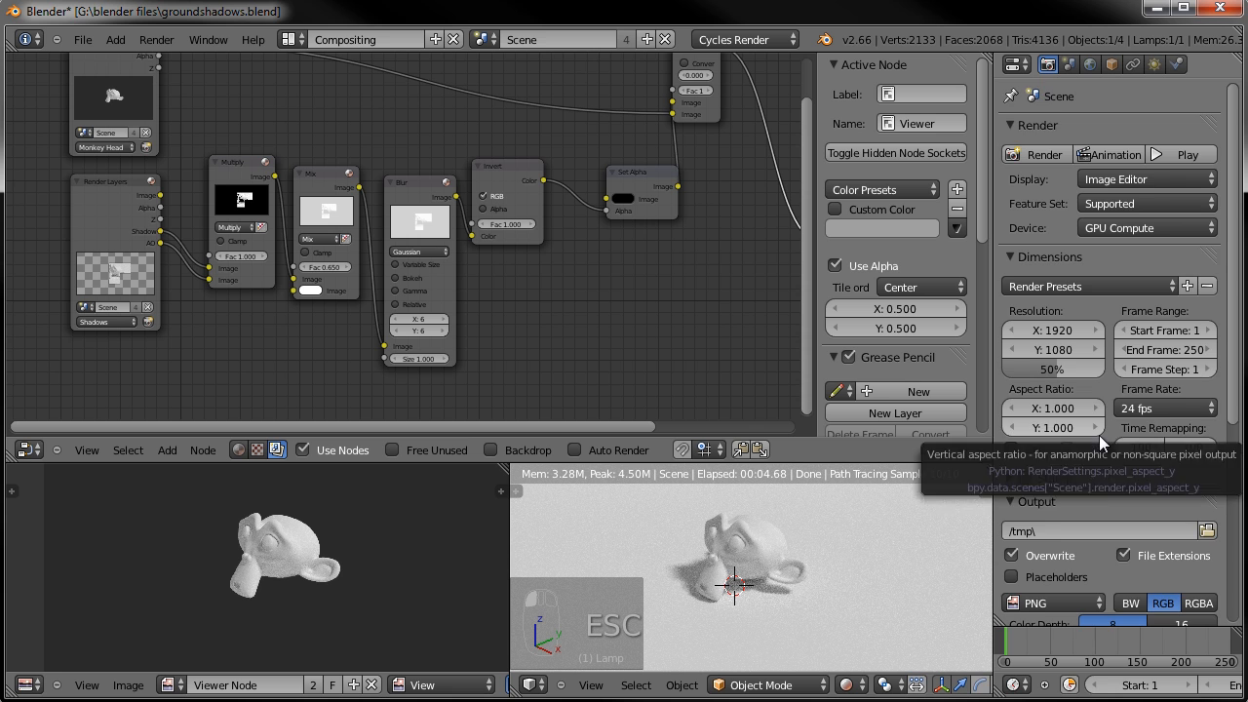
{"action": "scroll", "coordinate": [1098, 435], "scroll_direction": "down", "scroll_amount": 3}
{"action": "scroll", "coordinate": [1209, 389], "scroll_direction": "down", "scroll_amount": 4}
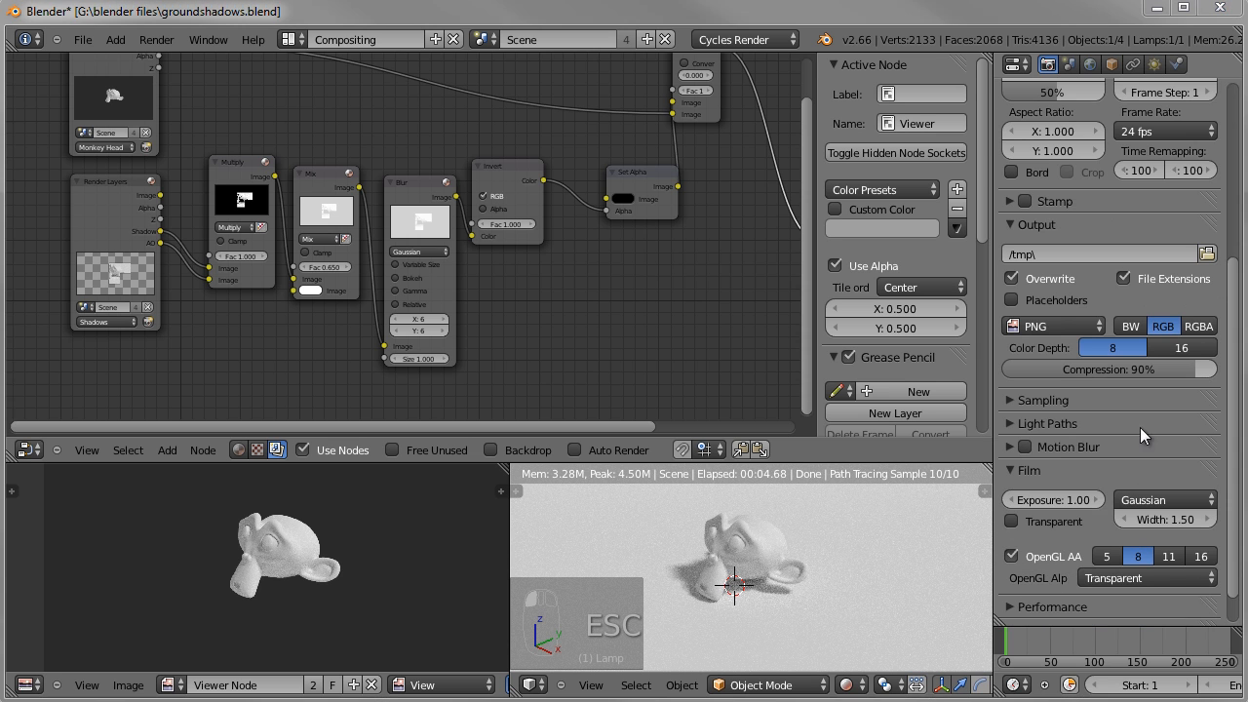
- Switch the render engine from Cycles Render to Blender Render
{"action": "scroll", "coordinate": [1230, 331], "scroll_direction": "down", "scroll_amount": 1}
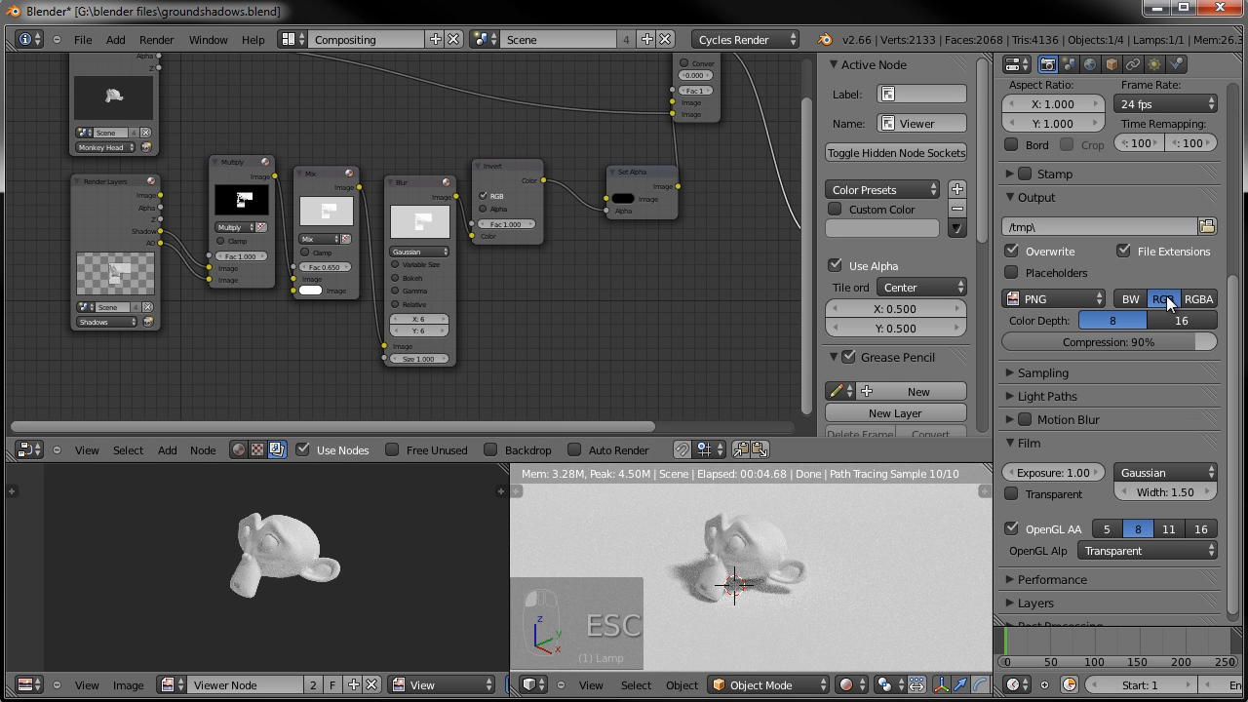
{"action": "left_click", "coordinate": [756, 41]}
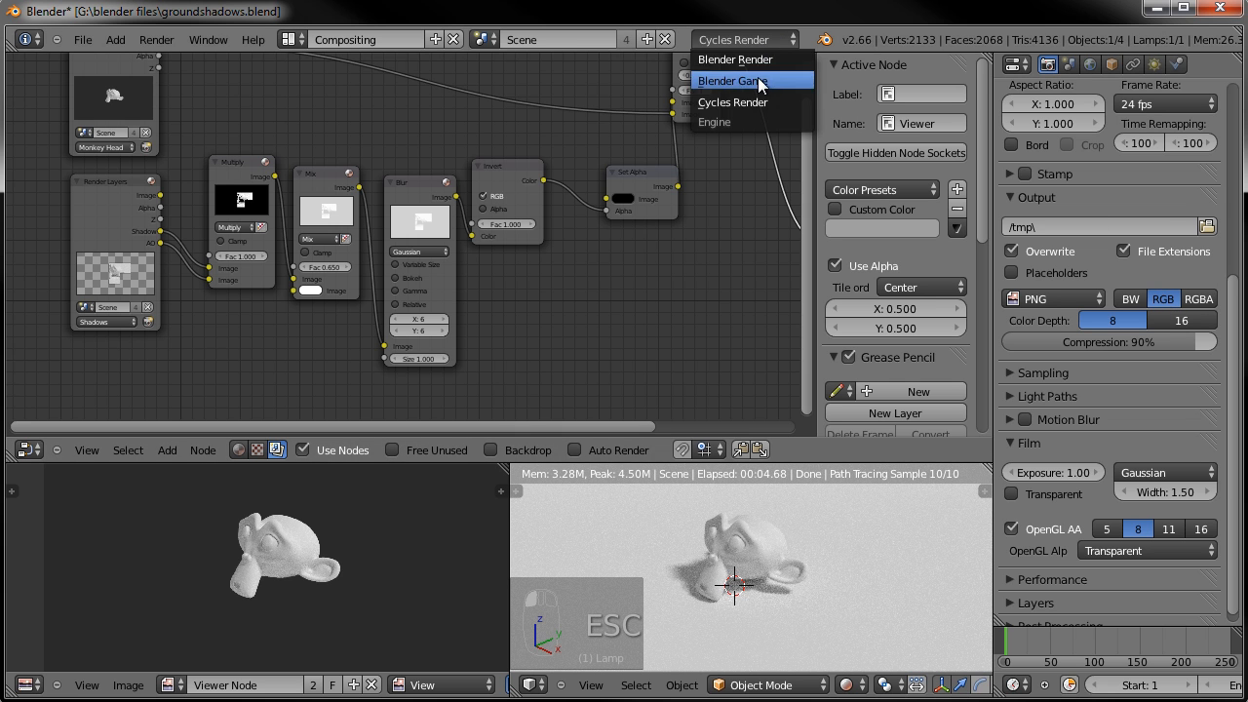
{"action": "left_click", "coordinate": [746, 81]}
{"action": "left_click", "coordinate": [750, 41]}
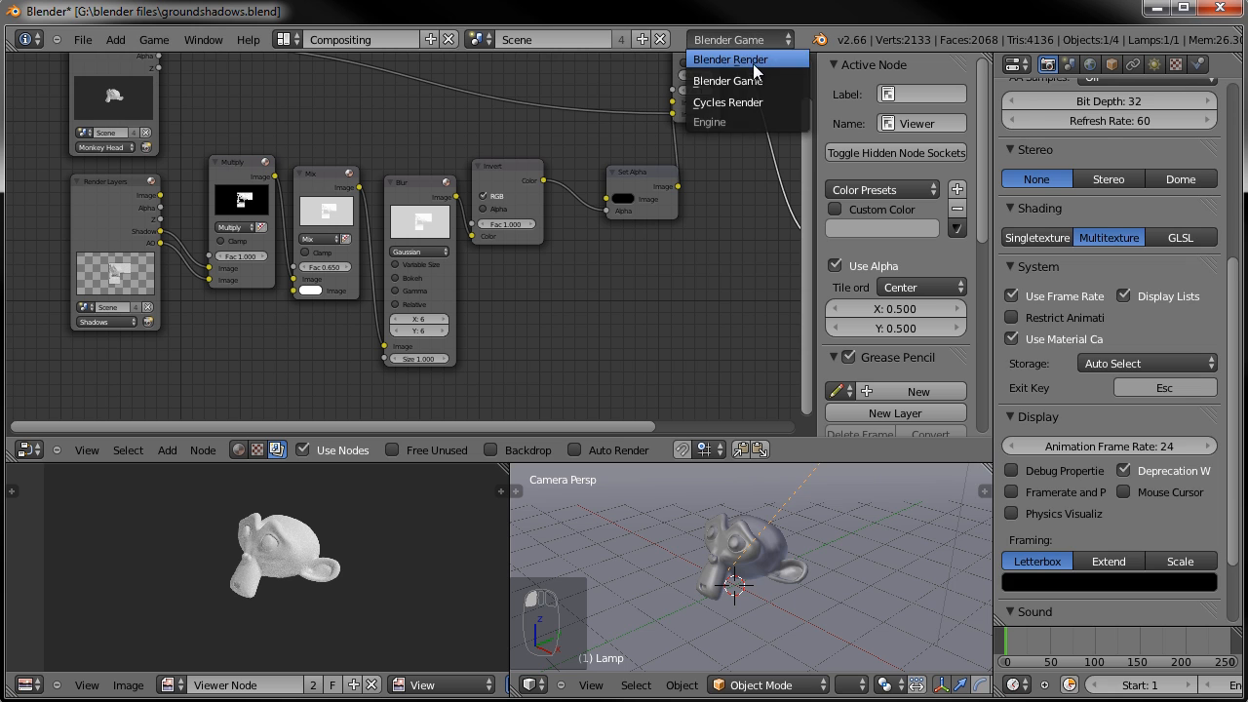
{"action": "left_click", "coordinate": [751, 60]}
- Inspect the alpha option in Blender Render's Shading settings, and return to the Cycles Render engine
{"action": "scroll", "coordinate": [1135, 406], "scroll_direction": "up", "scroll_amount": 2}
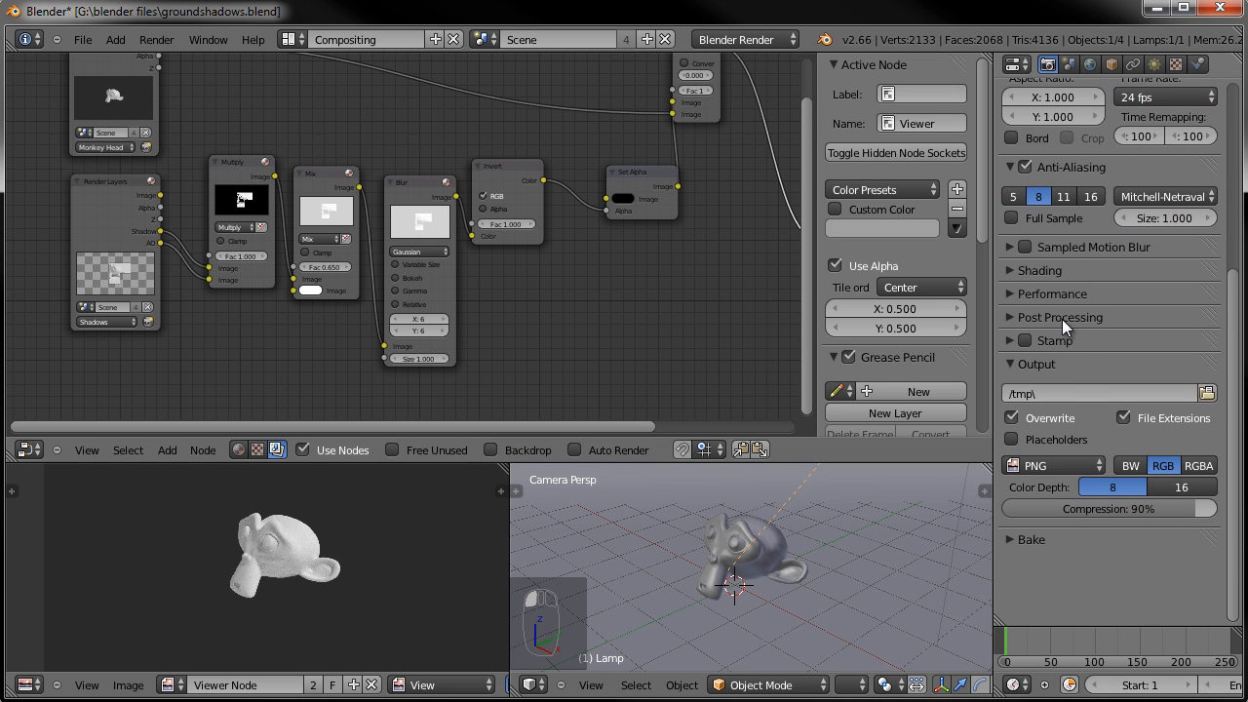
{"action": "left_click", "coordinate": [1056, 300]}
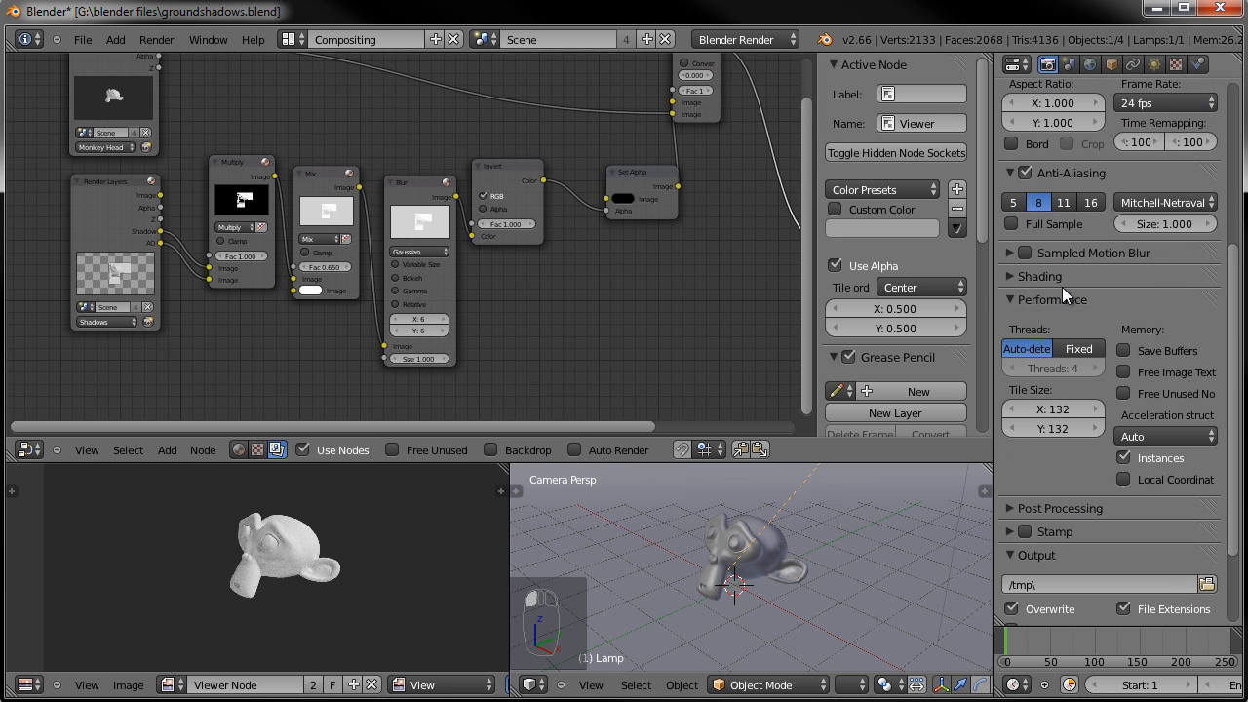
{"action": "left_click", "coordinate": [1038, 291]}
{"action": "left_click", "coordinate": [1039, 276]}
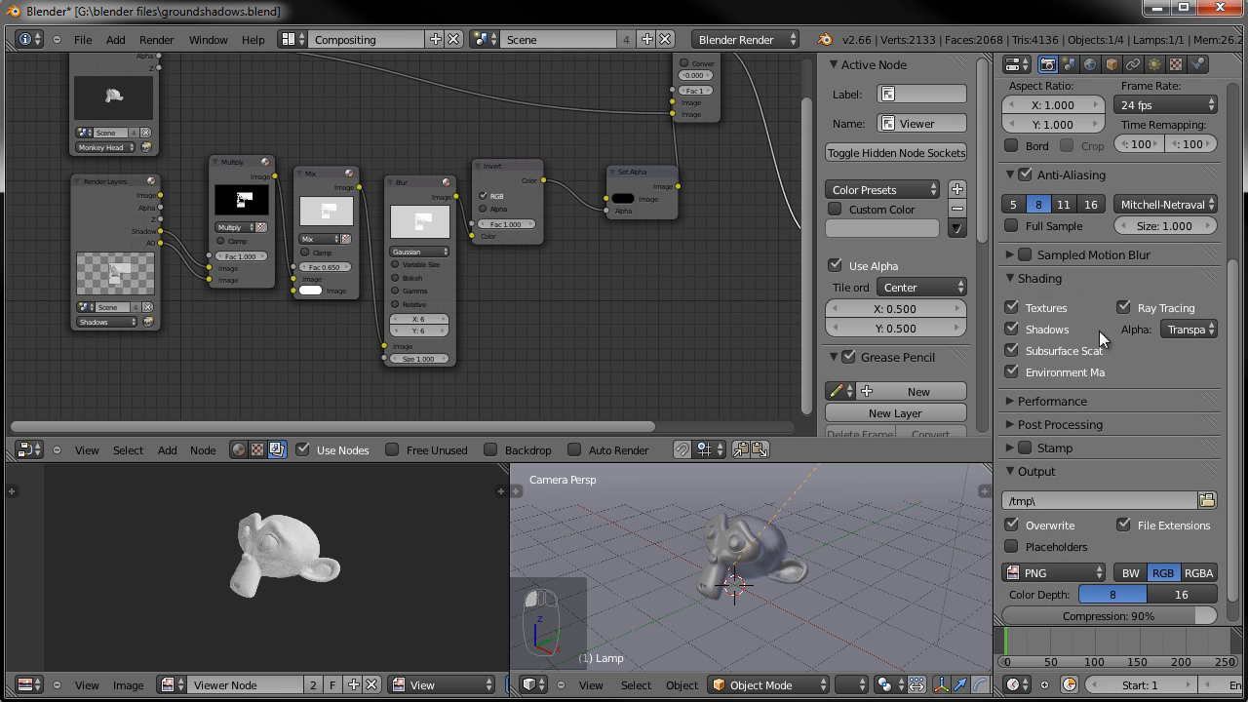
{"action": "left_click", "coordinate": [1190, 329]}
{"action": "left_click", "coordinate": [1146, 297]}
{"action": "left_click", "coordinate": [775, 40]}
{"action": "left_click", "coordinate": [766, 100]}
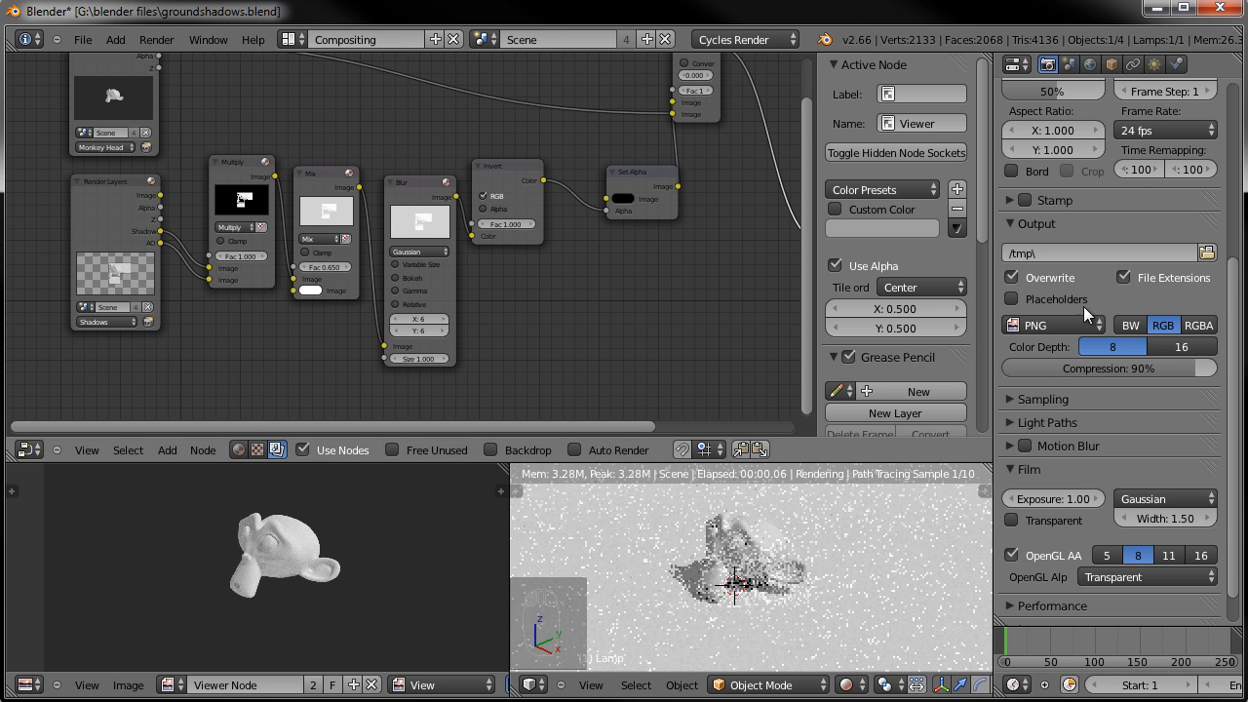
- Enable the Transparent option in the Film settings and render the scene
{"action": "scroll", "coordinate": [1062, 468], "scroll_direction": "down", "scroll_amount": 2}
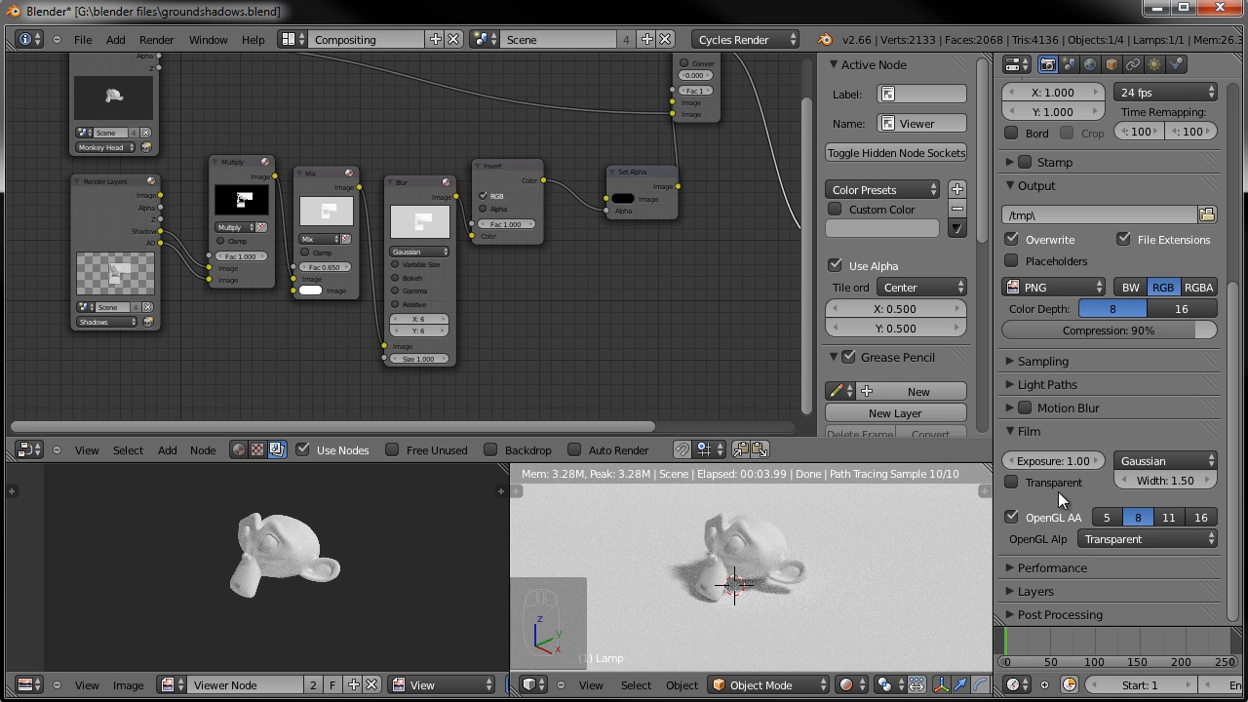
{"action": "left_click", "coordinate": [1010, 482]}
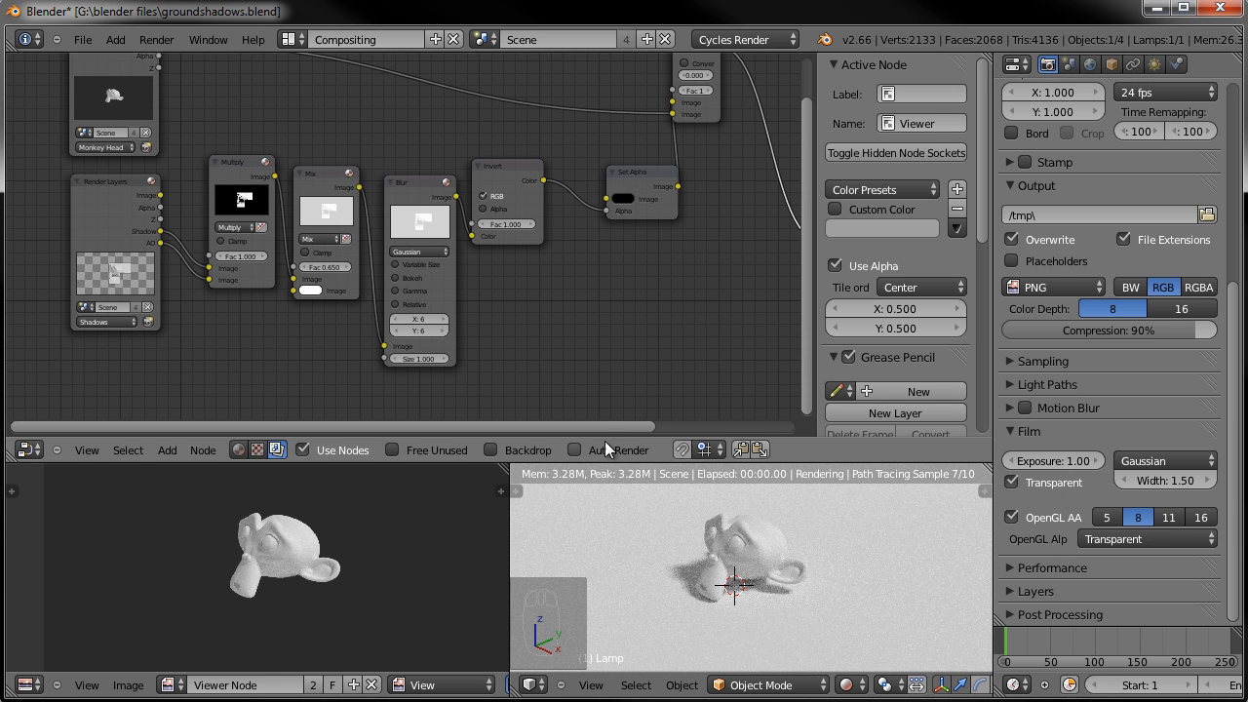
{"action": "key", "text": "F12"}
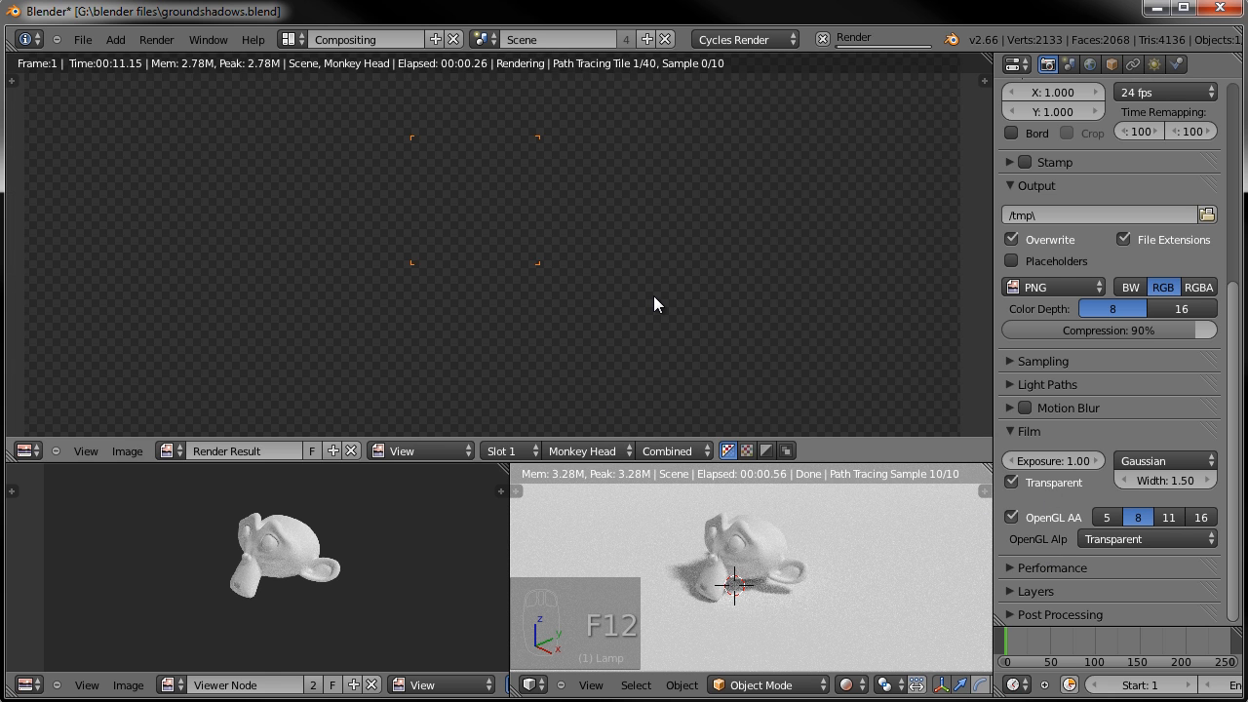
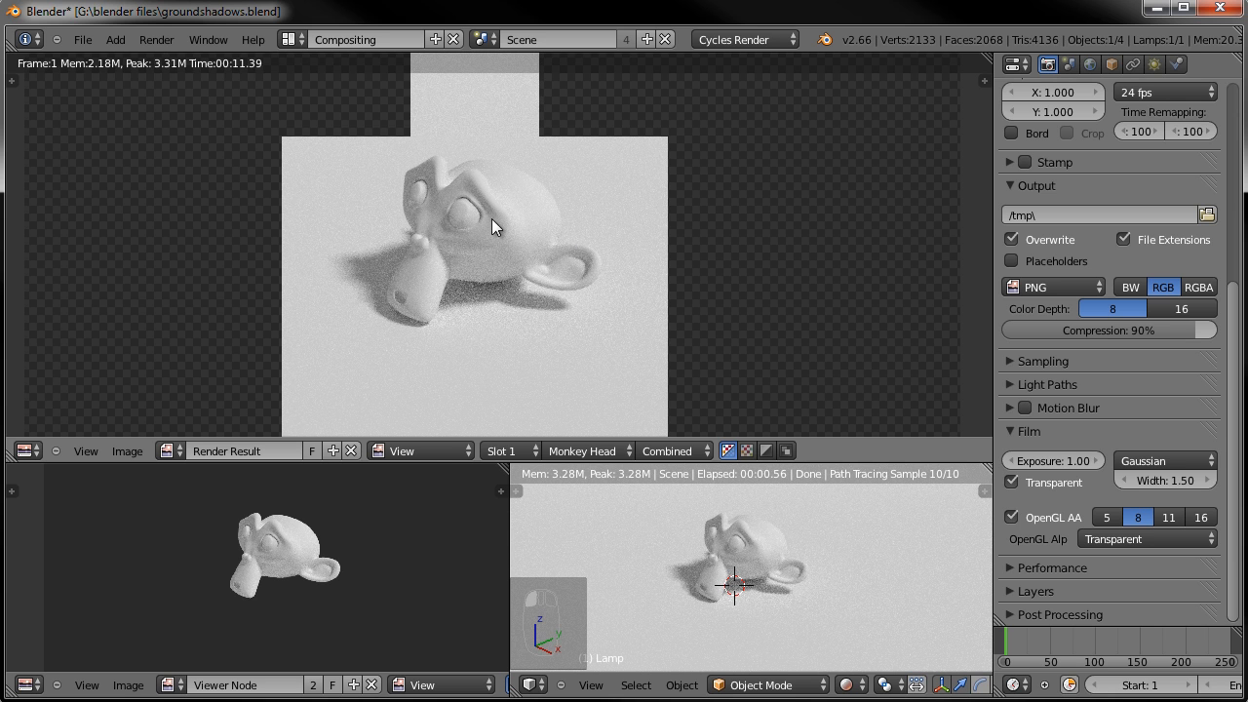
- Collapse the Dimensions, Output and Film sections of the render settings, and expand the Layers section
{"action": "scroll", "coordinate": [1076, 192], "scroll_direction": "up", "scroll_amount": 1}
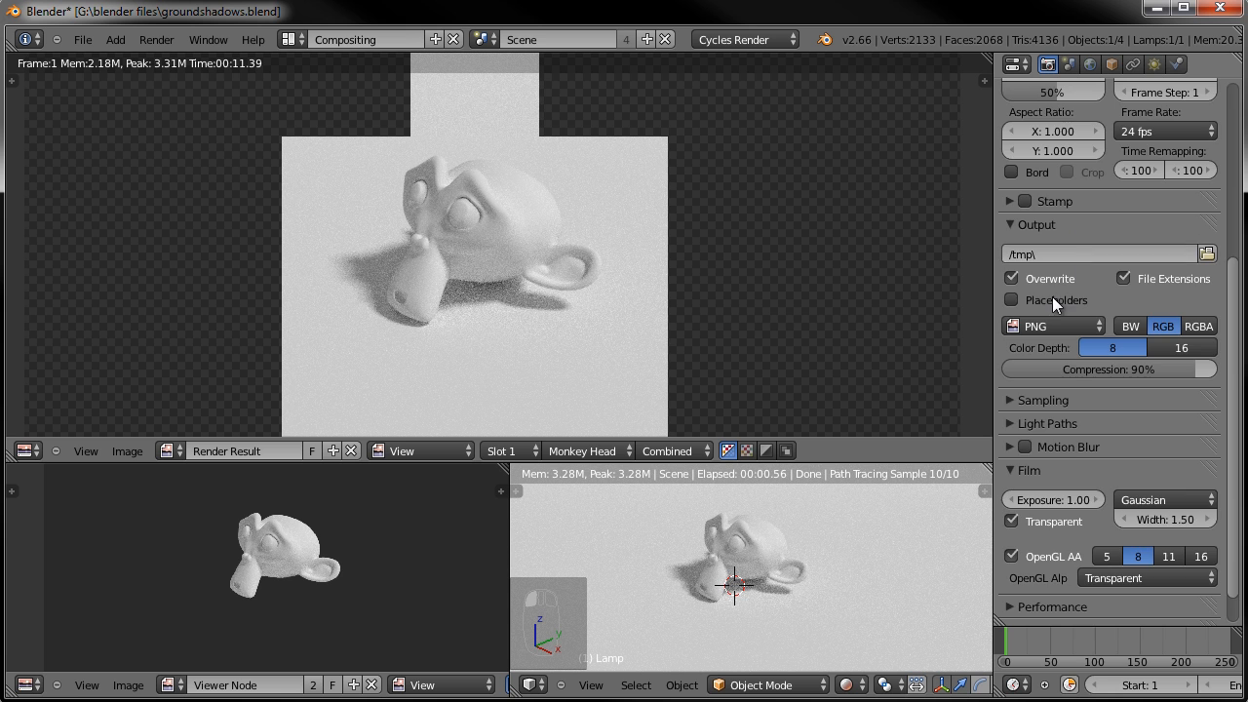
{"action": "scroll", "coordinate": [1050, 296], "scroll_direction": "up", "scroll_amount": 5}
{"action": "scroll", "coordinate": [1050, 295], "scroll_direction": "up", "scroll_amount": 2}
{"action": "left_click", "coordinate": [1016, 254]}
{"action": "left_click", "coordinate": [1009, 304]}
{"action": "left_click", "coordinate": [1009, 395]}
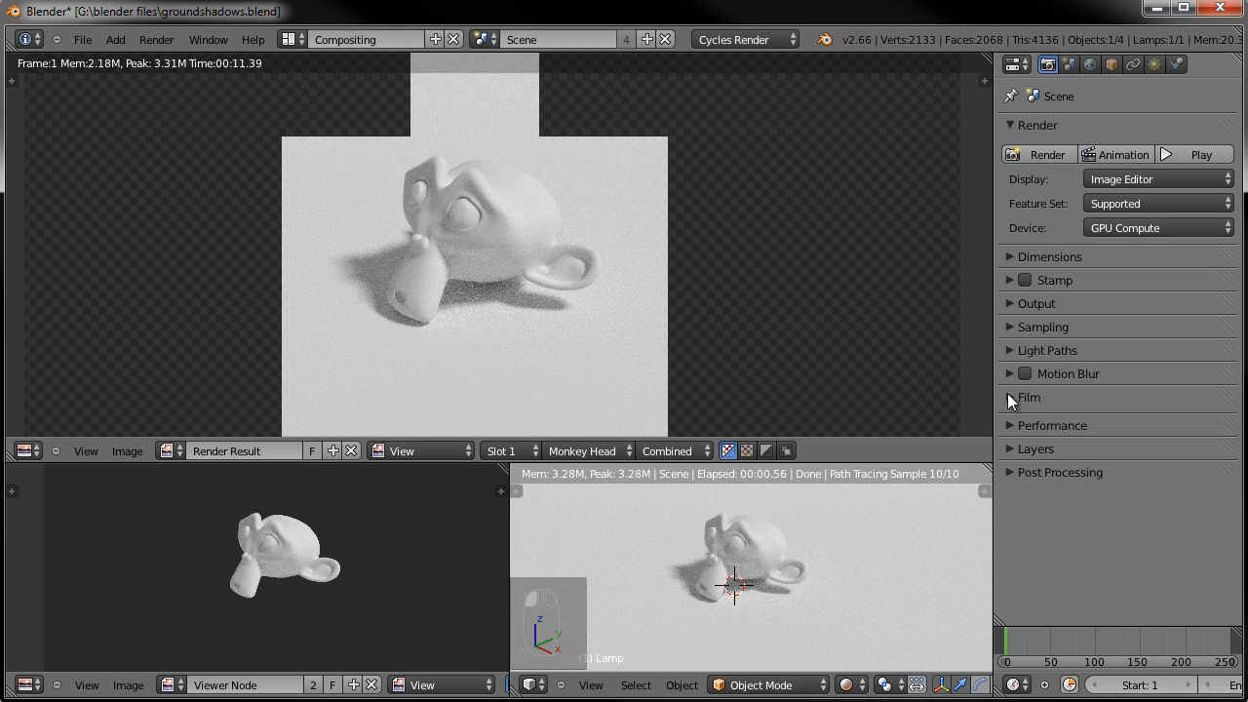
{"action": "left_click", "coordinate": [1017, 441]}
- Remove the first layer from the Shadows render layer's Layer selection, render the scene, and return to the node tree
{"action": "scroll", "coordinate": [1033, 462], "scroll_direction": "down", "scroll_amount": 3}
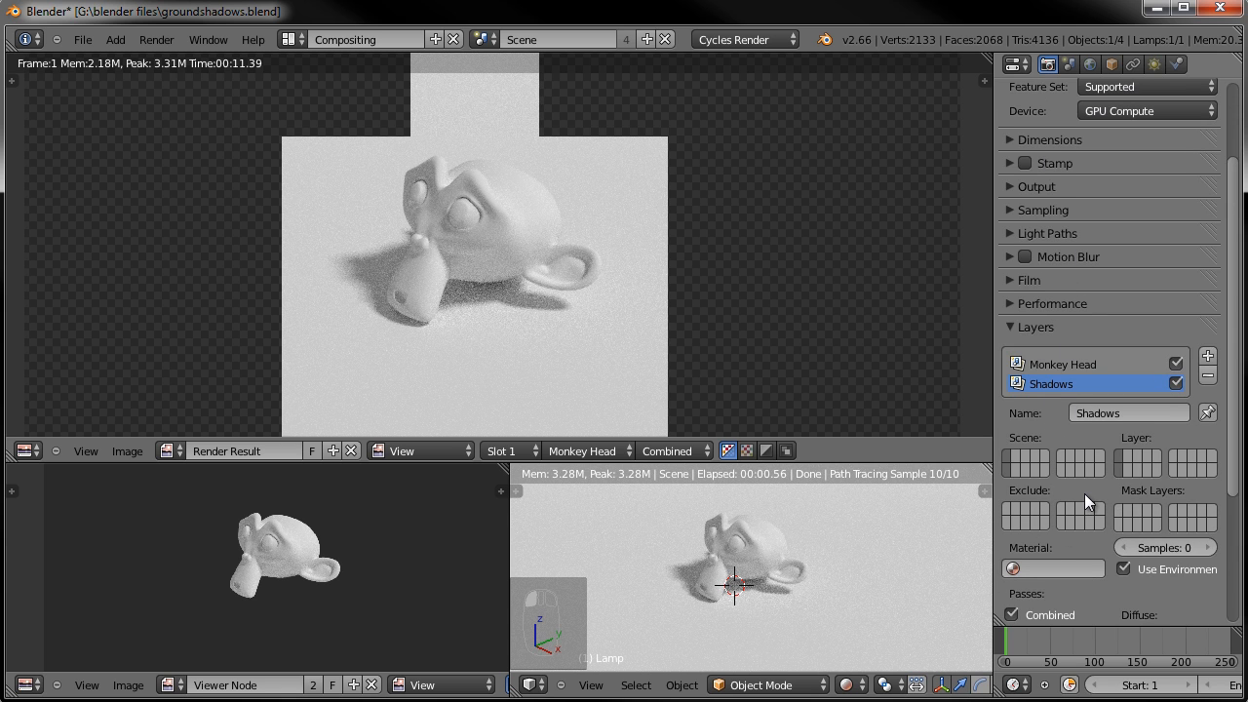
{"action": "scroll", "coordinate": [1084, 493], "scroll_direction": "down", "scroll_amount": 2}
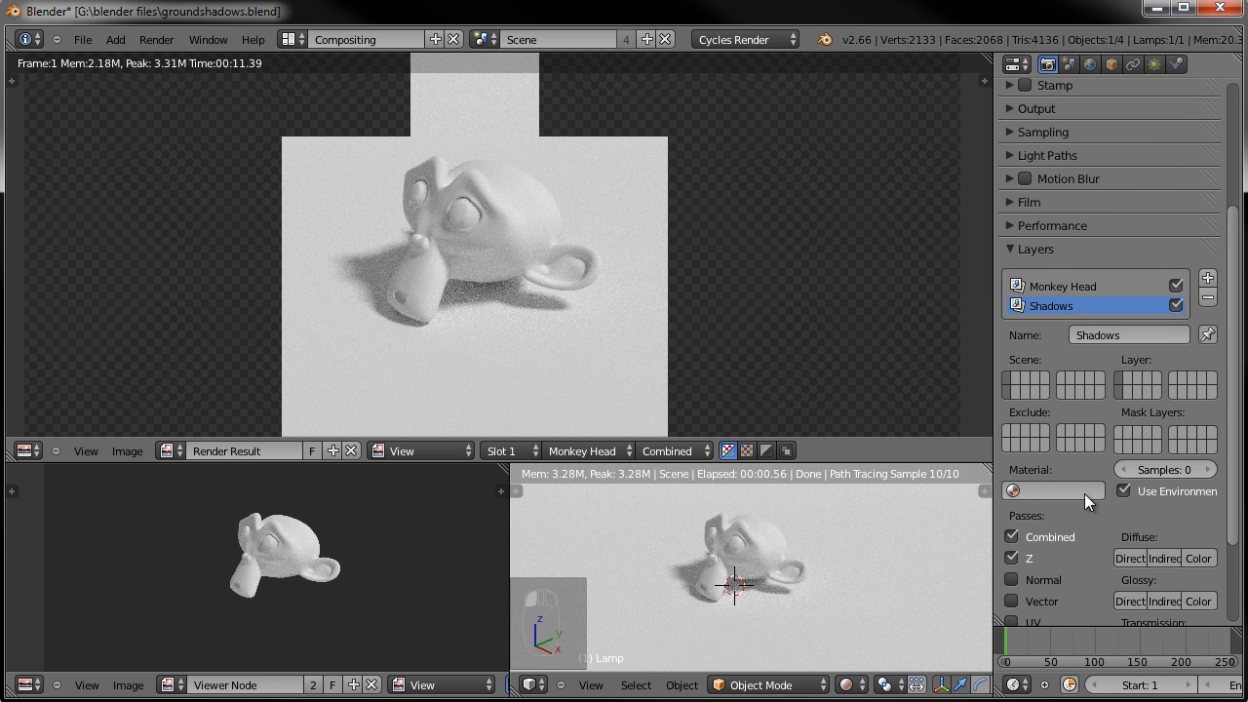
{"action": "left_click", "coordinate": [1118, 378]}
{"action": "left_click", "coordinate": [1064, 285]}
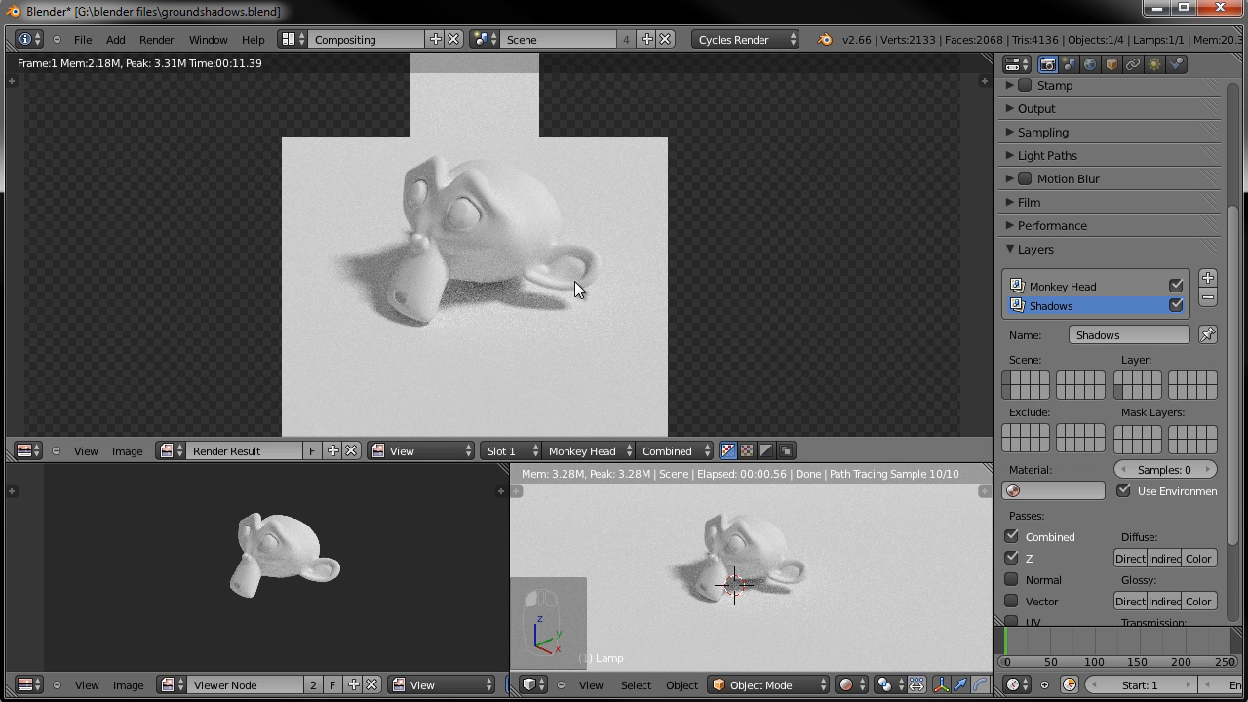
{"action": "key", "text": "F12"}
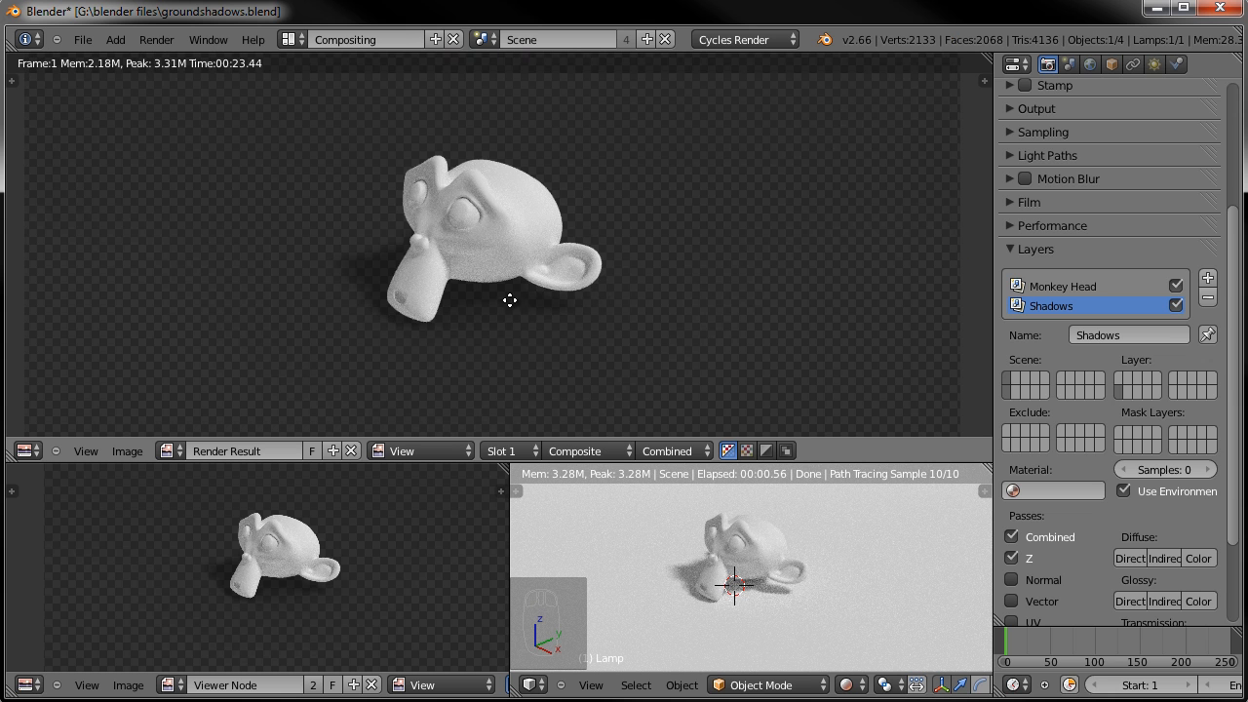
{"action": "middle_click_drag", "start_coordinate": [508, 300], "coordinate": [610, 309]}
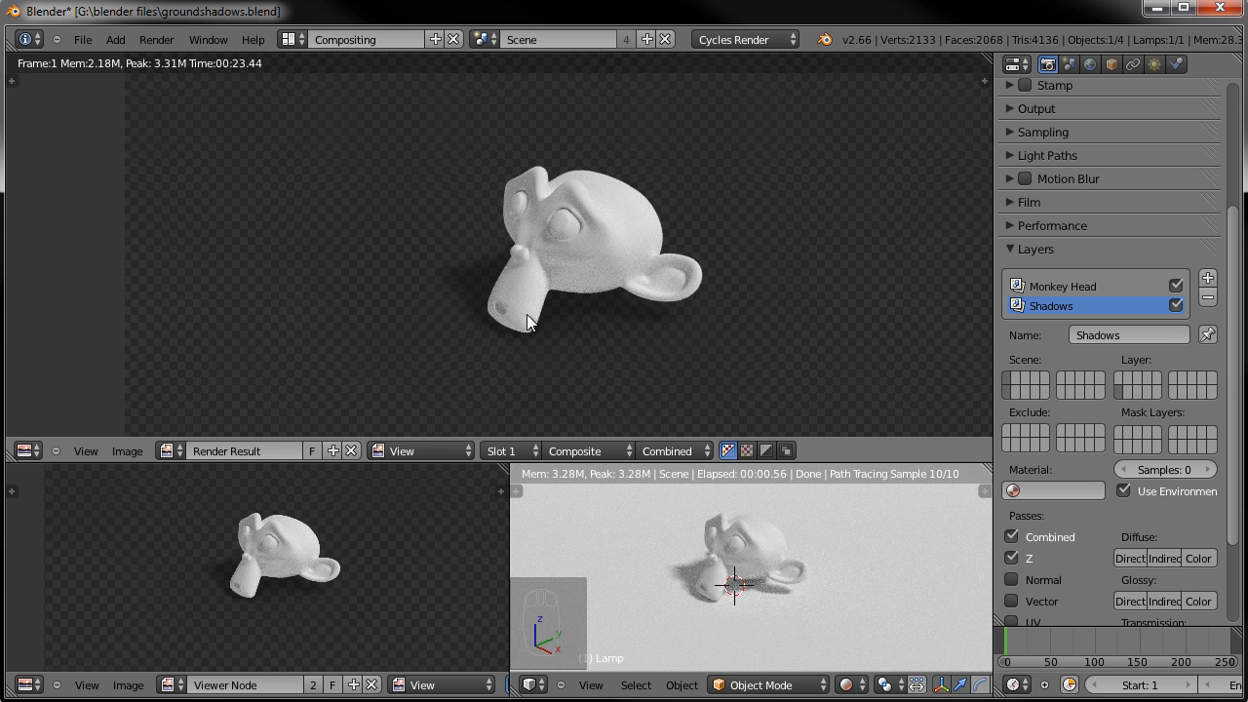
{"action": "key", "text": "Escape"}
- Examine the shadow node chain from the Shadows Render Layers node through Multiply, Mix and Blur
{"action": "middle_click_drag", "start_coordinate": [291, 292], "coordinate": [334, 331]}
{"action": "scroll", "coordinate": [566, 320], "scroll_direction": "down", "scroll_amount": 2}
{"action": "middle_click_drag", "start_coordinate": [576, 318], "coordinate": [386, 310]}
{"action": "left_click_drag", "start_coordinate": [670, 179], "coordinate": [706, 150]}
{"action": "middle_click_drag", "start_coordinate": [169, 212], "coordinate": [362, 213]}
{"action": "scroll", "coordinate": [362, 220], "scroll_direction": "up", "scroll_amount": 2}
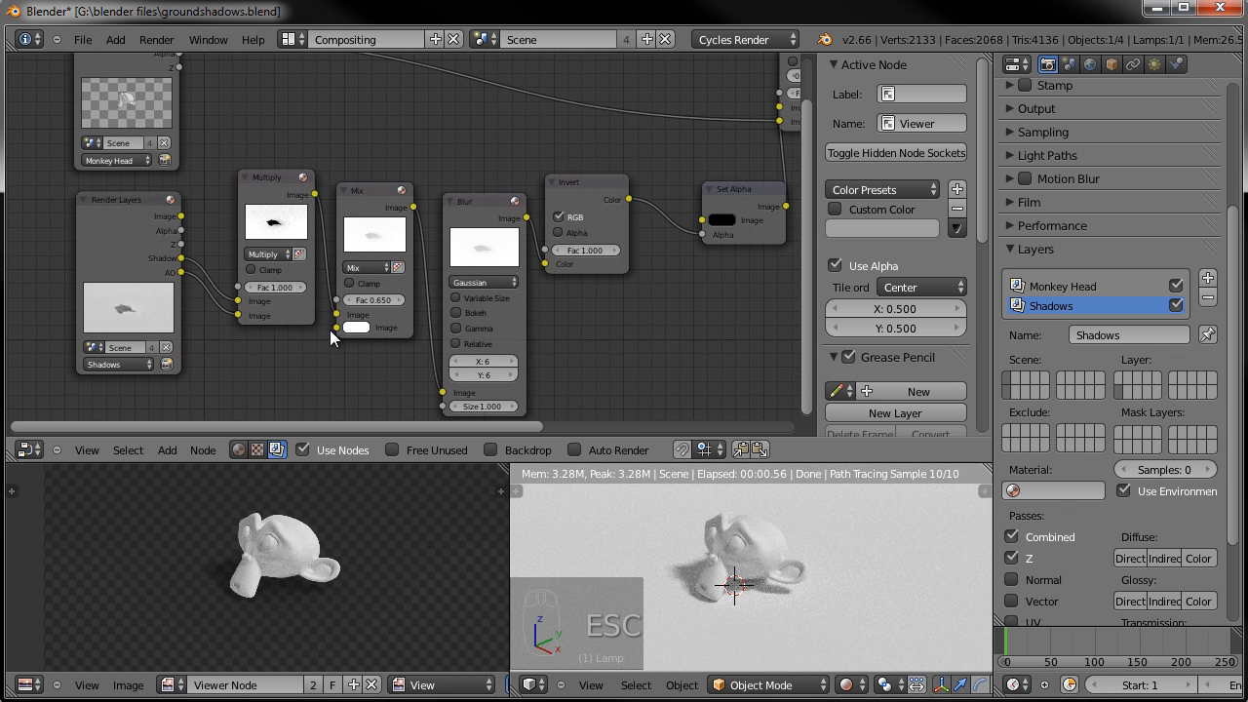
{"action": "middle_click_drag", "start_coordinate": [351, 358], "coordinate": [322, 327]}
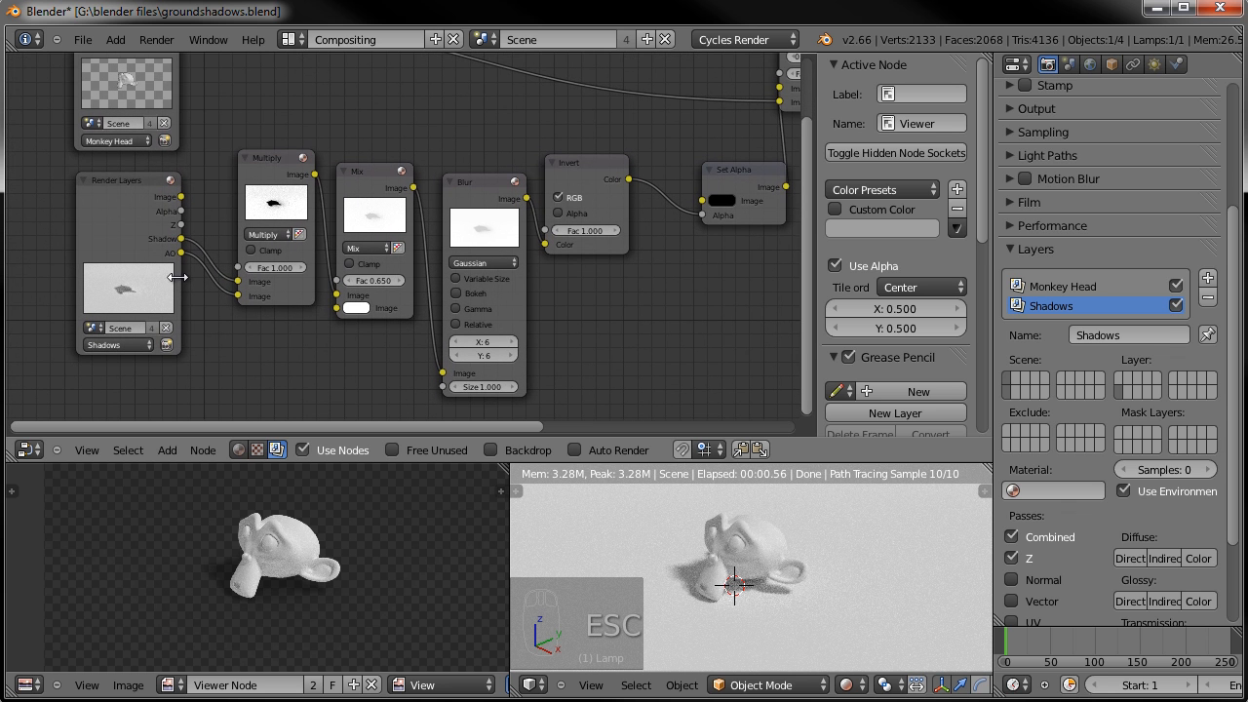
{"action": "left_click", "coordinate": [101, 180]}
{"action": "middle_click_drag", "start_coordinate": [203, 327], "coordinate": [223, 290]}
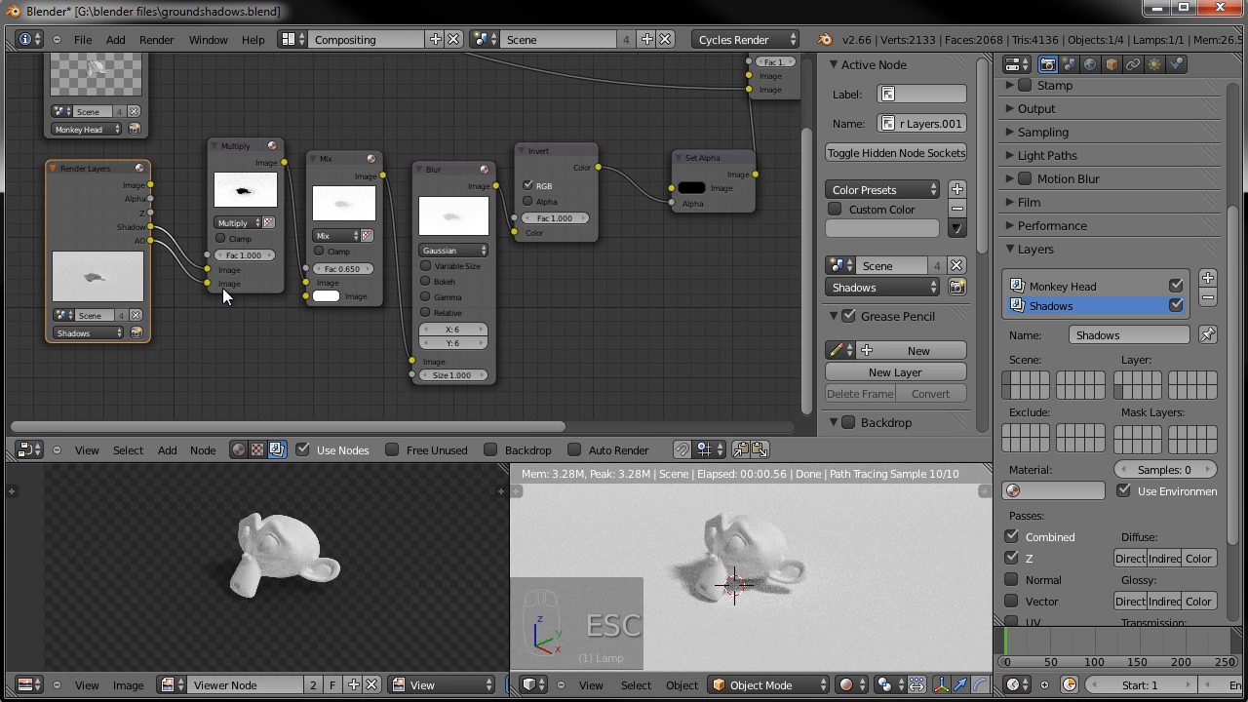
{"action": "scroll", "coordinate": [223, 288], "scroll_direction": "up", "scroll_amount": 2}
{"action": "middle_click_drag", "start_coordinate": [370, 273], "coordinate": [308, 249]}
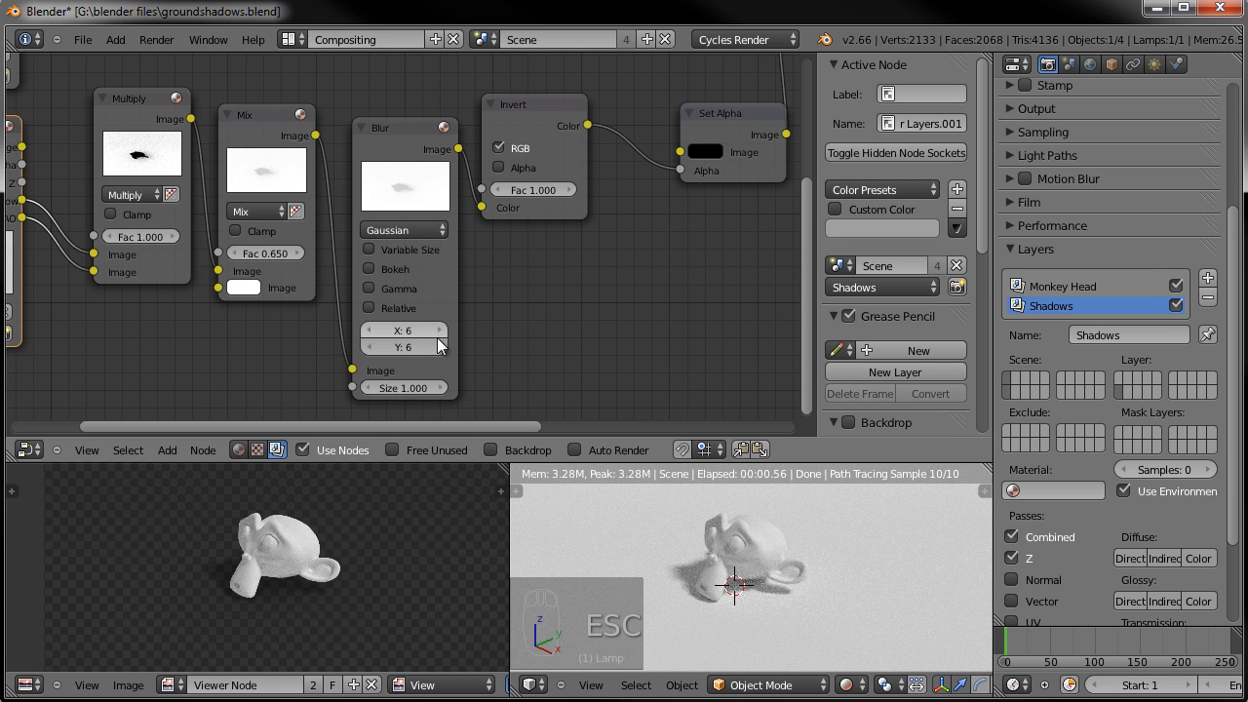
- Shift the Invert and Alpha Over nodes to the right to space out the compositing chain
{"action": "middle_click_drag", "start_coordinate": [544, 265], "coordinate": [372, 326]}
{"action": "left_click_drag", "start_coordinate": [376, 169], "coordinate": [408, 168]}
{"action": "left_click", "coordinate": [561, 186]}
{"action": "middle_click_drag", "start_coordinate": [654, 116], "coordinate": [547, 252]}
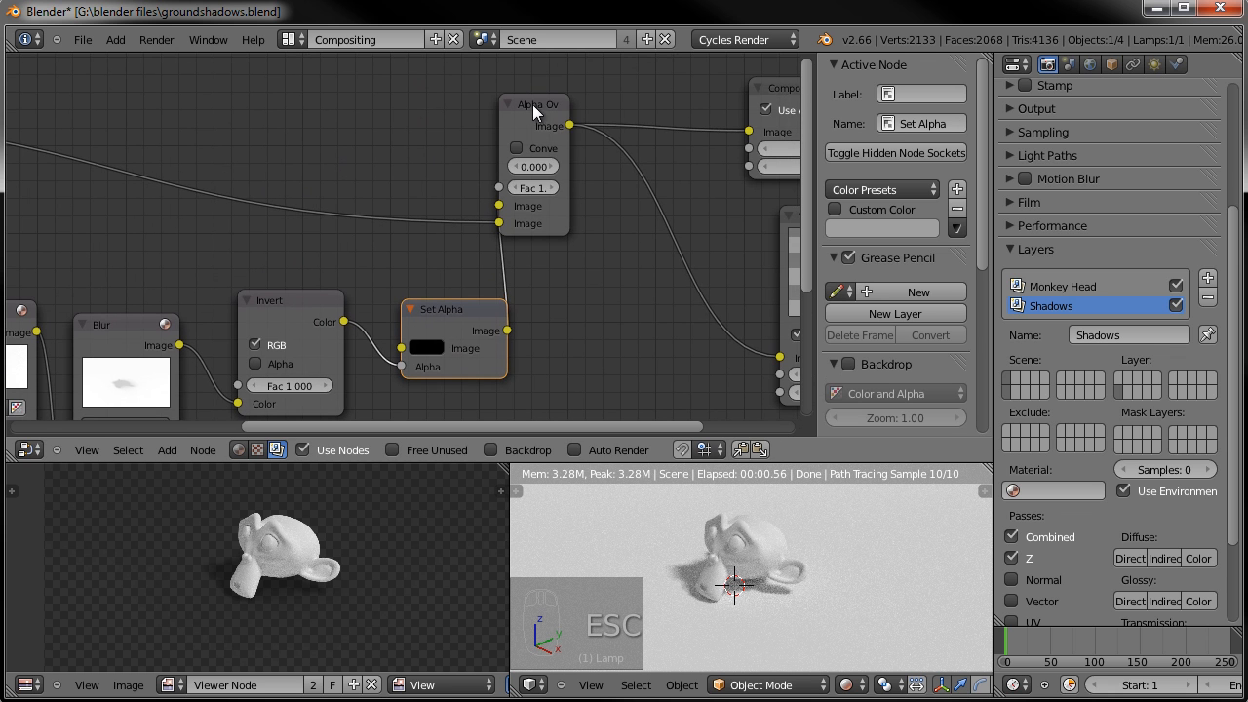
{"action": "left_click_drag", "start_coordinate": [532, 104], "coordinate": [603, 118]}
- Move the Viewer node farther right of the Alpha Over node, and bring the whole node tree into view
{"action": "scroll", "coordinate": [612, 185], "scroll_direction": "down", "scroll_amount": 3}
{"action": "middle_click_drag", "start_coordinate": [598, 266], "coordinate": [369, 228]}
{"action": "left_click", "coordinate": [592, 182]}
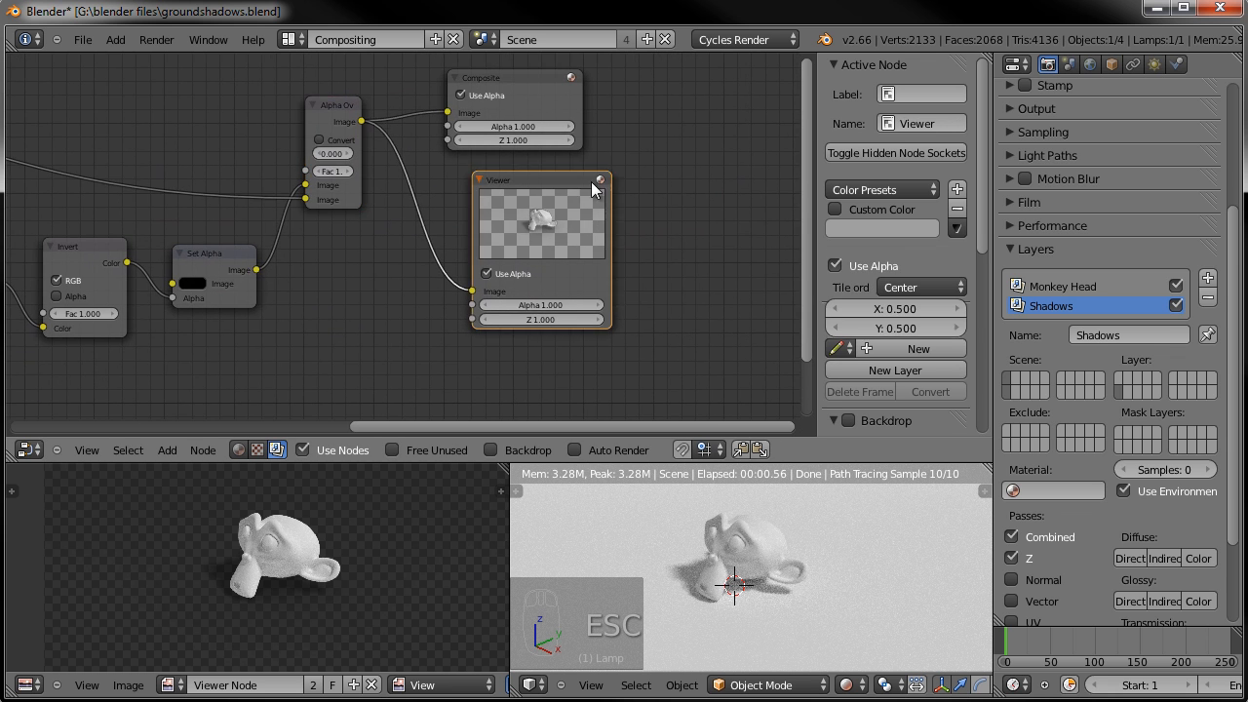
{"action": "left_click_drag", "start_coordinate": [592, 185], "coordinate": [657, 187]}
{"action": "scroll", "coordinate": [682, 266], "scroll_direction": "up", "scroll_amount": 2}
{"action": "scroll", "coordinate": [672, 222], "scroll_direction": "up", "scroll_amount": 3}
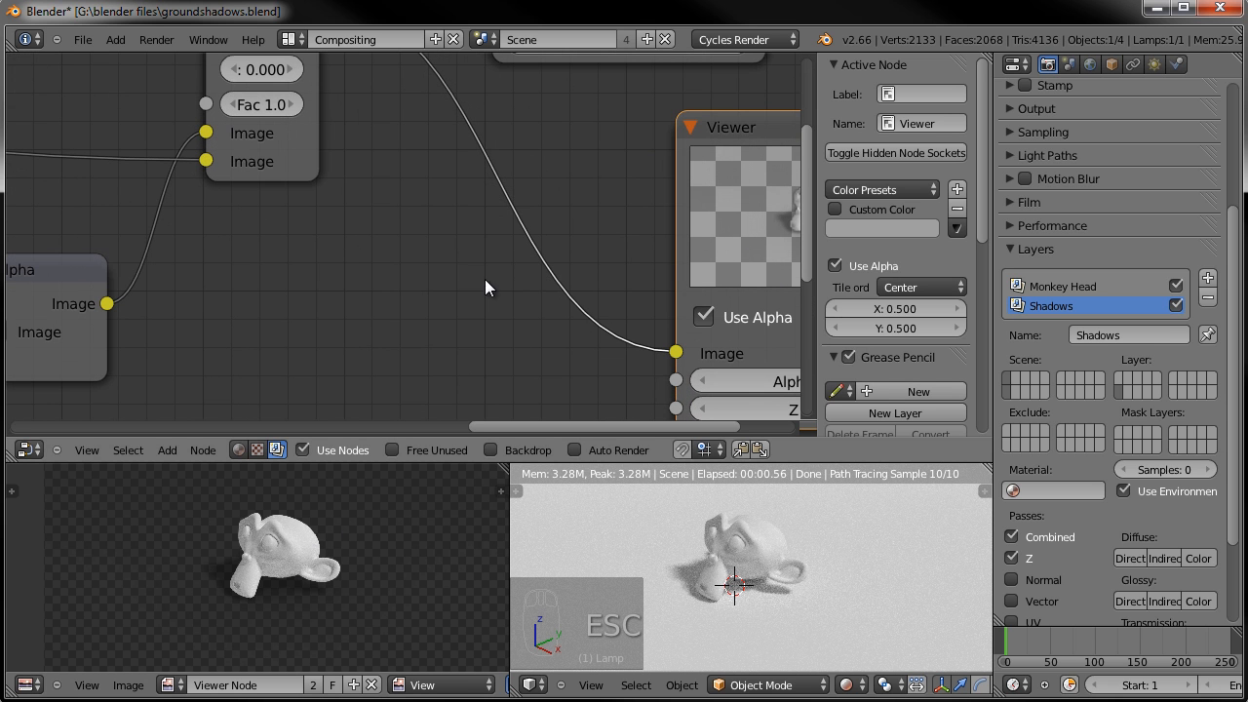
{"action": "scroll", "coordinate": [349, 278], "scroll_direction": "down", "scroll_amount": 5}
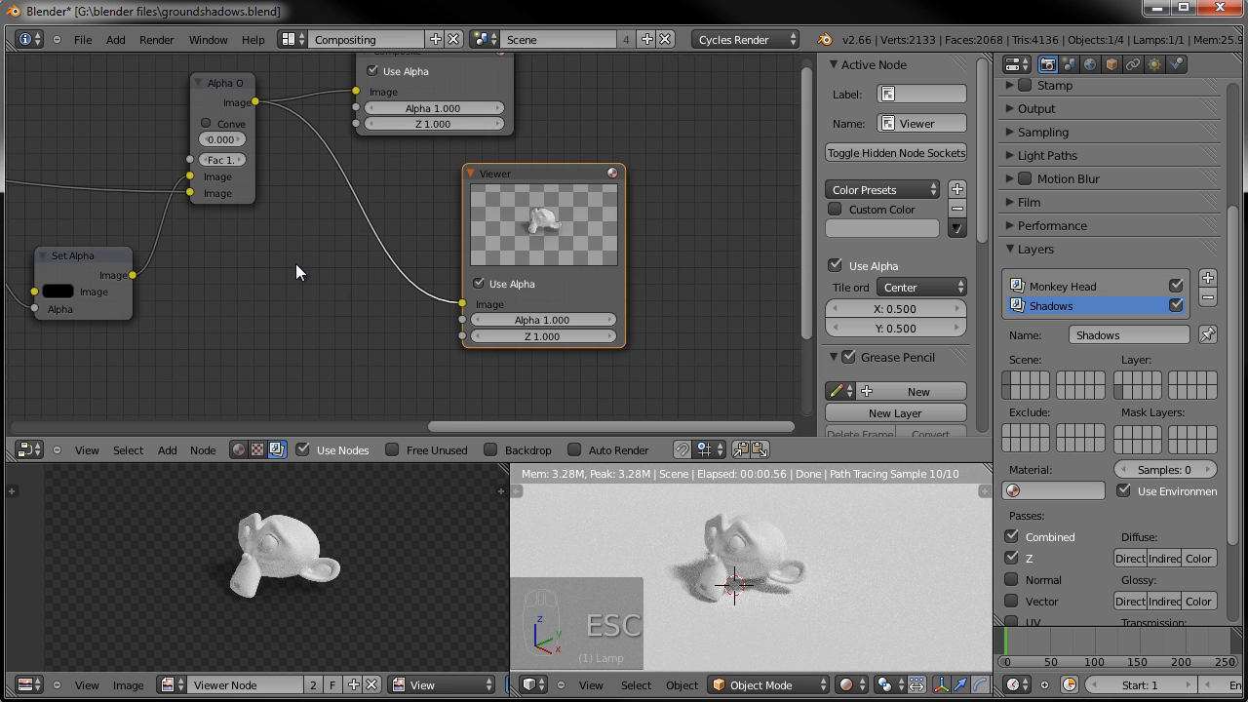
{"action": "middle_click_drag", "start_coordinate": [331, 274], "coordinate": [598, 245]}
{"action": "scroll", "coordinate": [538, 264], "scroll_direction": "down", "scroll_amount": 5}
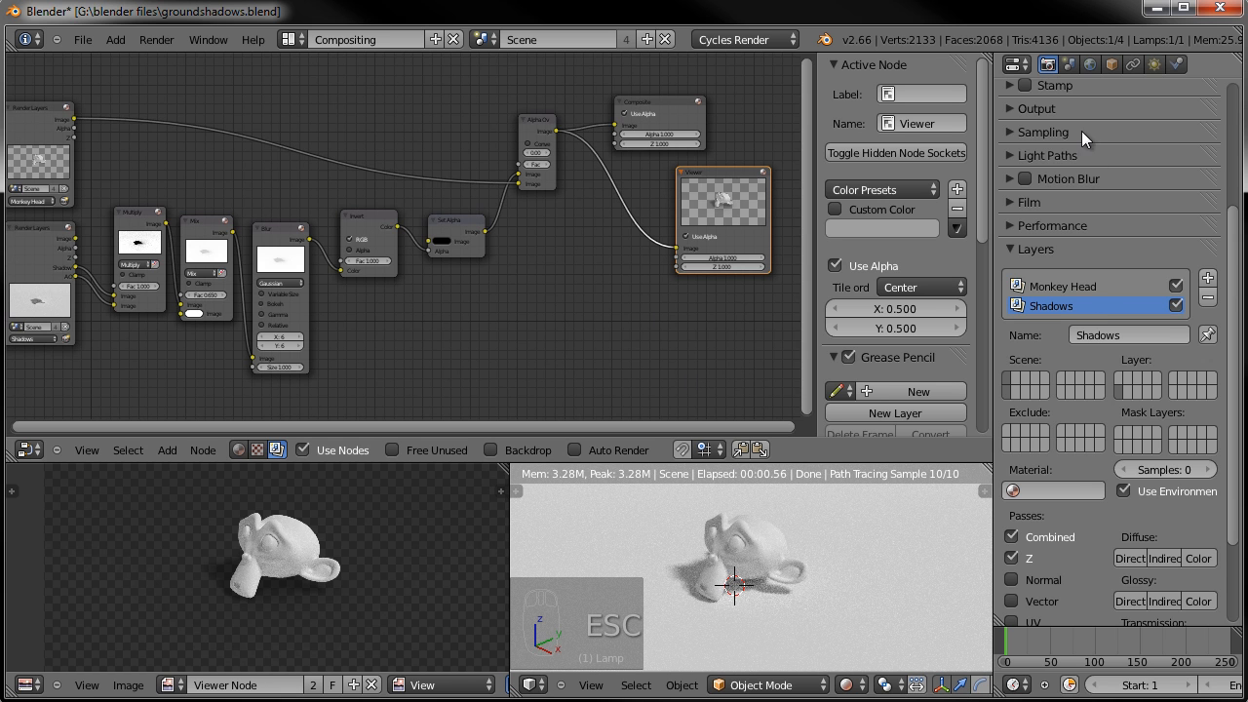
- Set the output color mode to RGBA, keeping PNG as the file format
{"action": "scroll", "coordinate": [1082, 180], "scroll_direction": "up", "scroll_amount": 5}
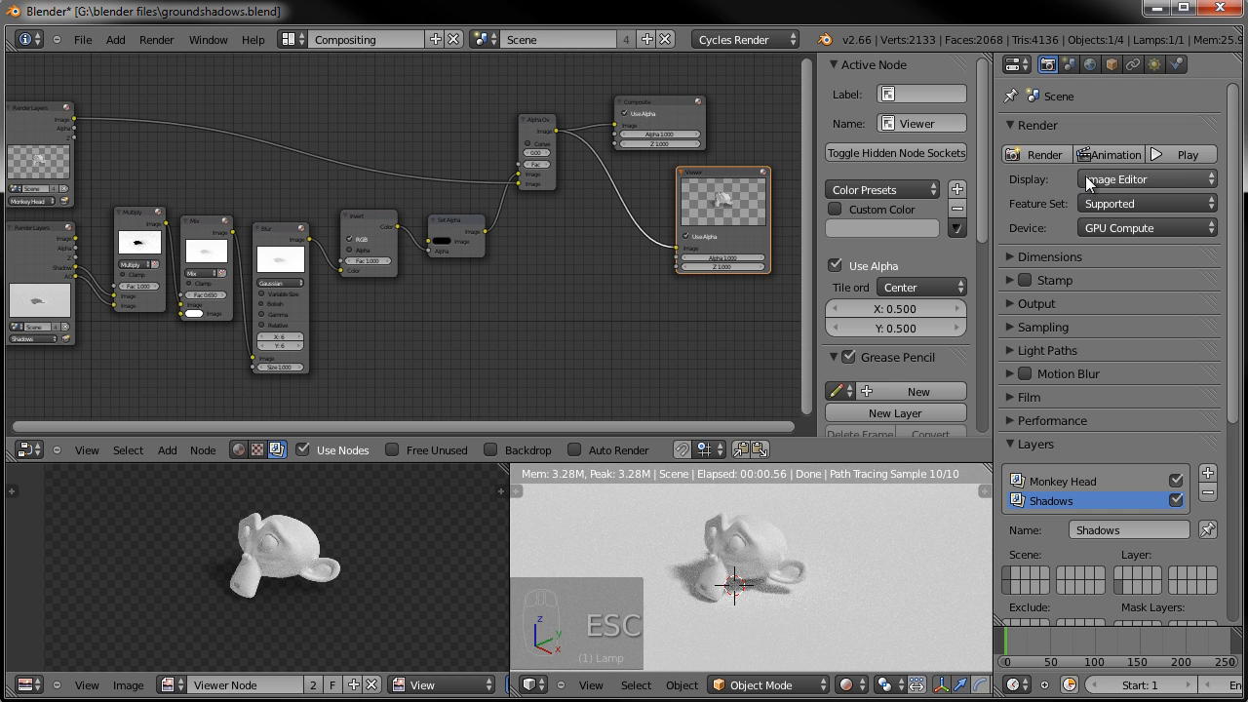
{"action": "left_click", "coordinate": [1008, 304]}
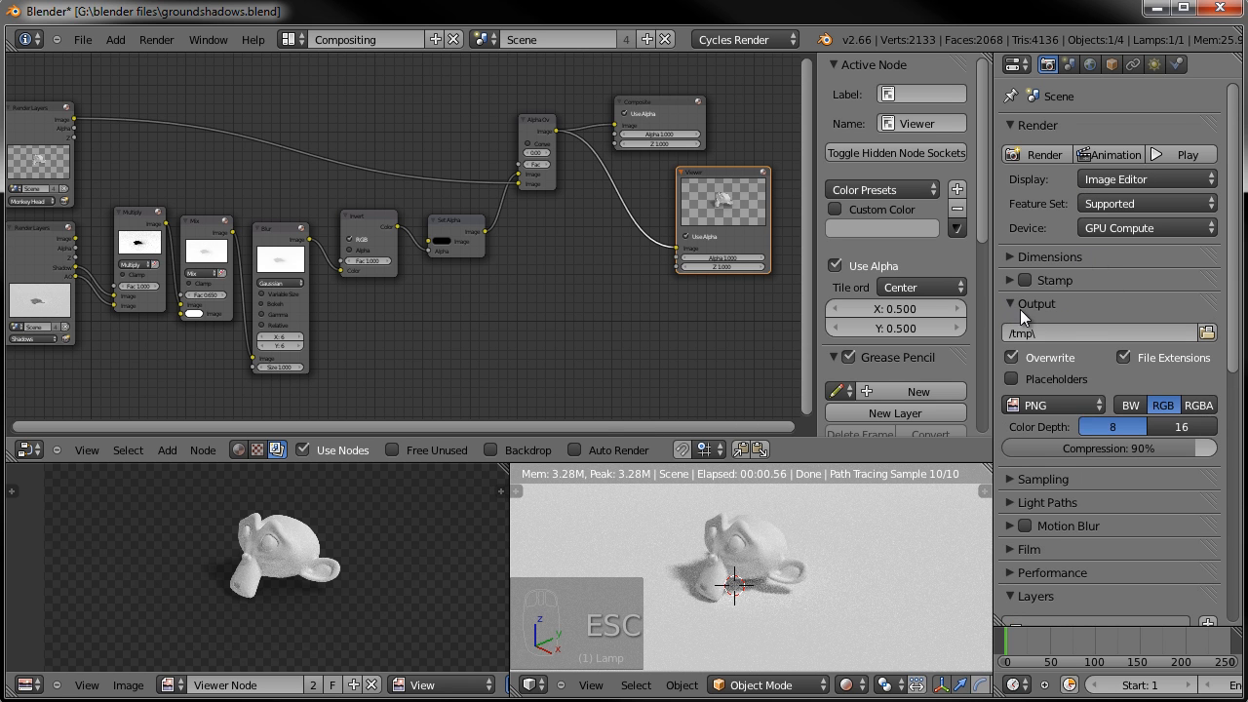
{"action": "left_click", "coordinate": [1209, 408]}
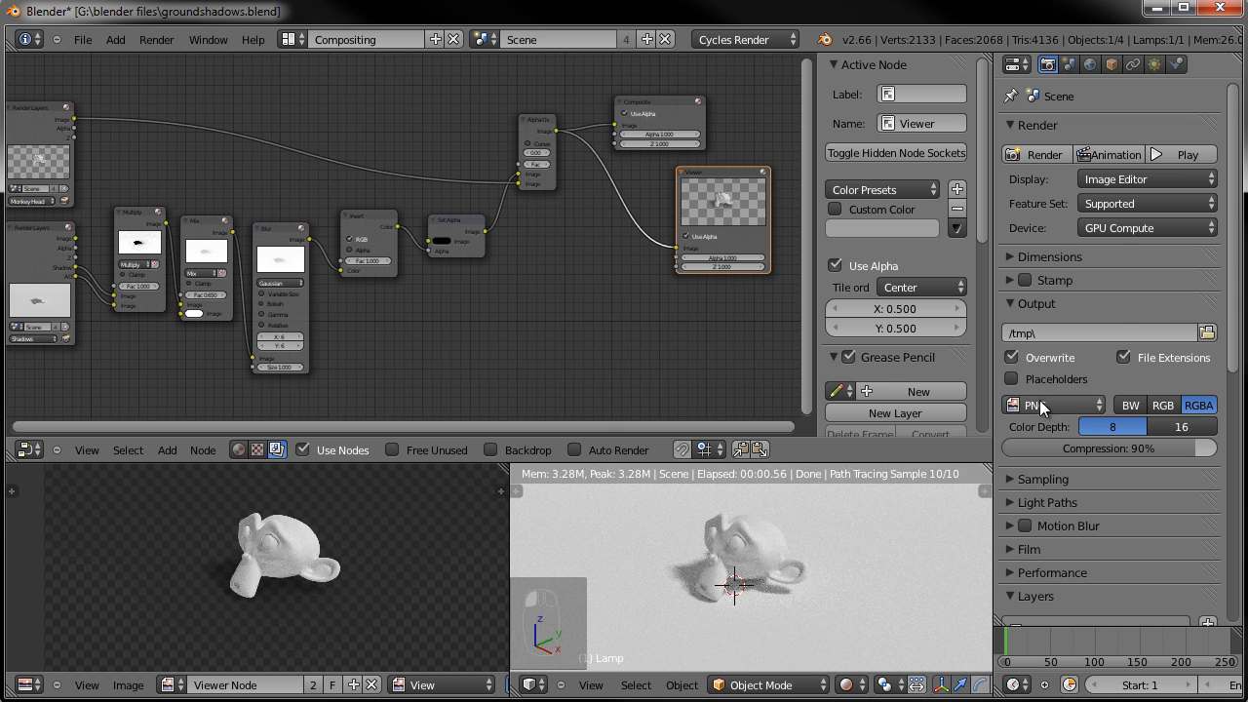
{"action": "left_click", "coordinate": [1082, 407]}
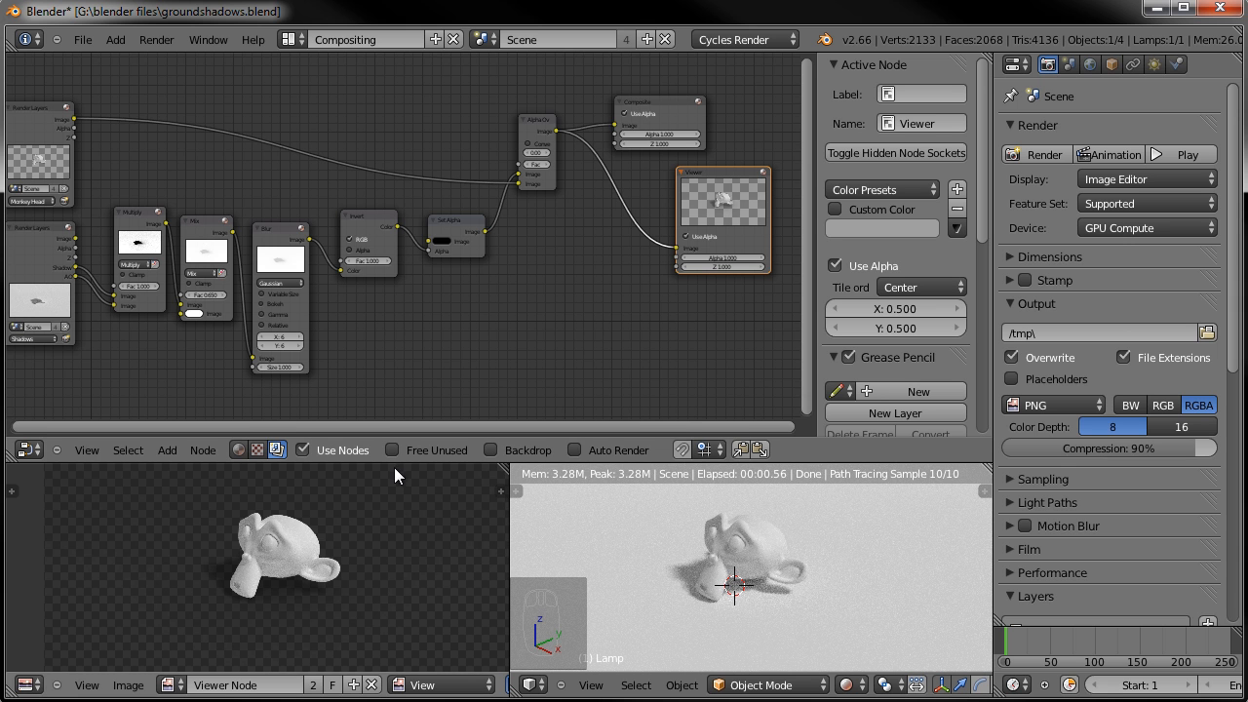
- Enlarge the Viewer Node image area and inspect the composited monkey head and its shadow up close
{"action": "left_click_drag", "start_coordinate": [395, 463], "coordinate": [395, 232]}
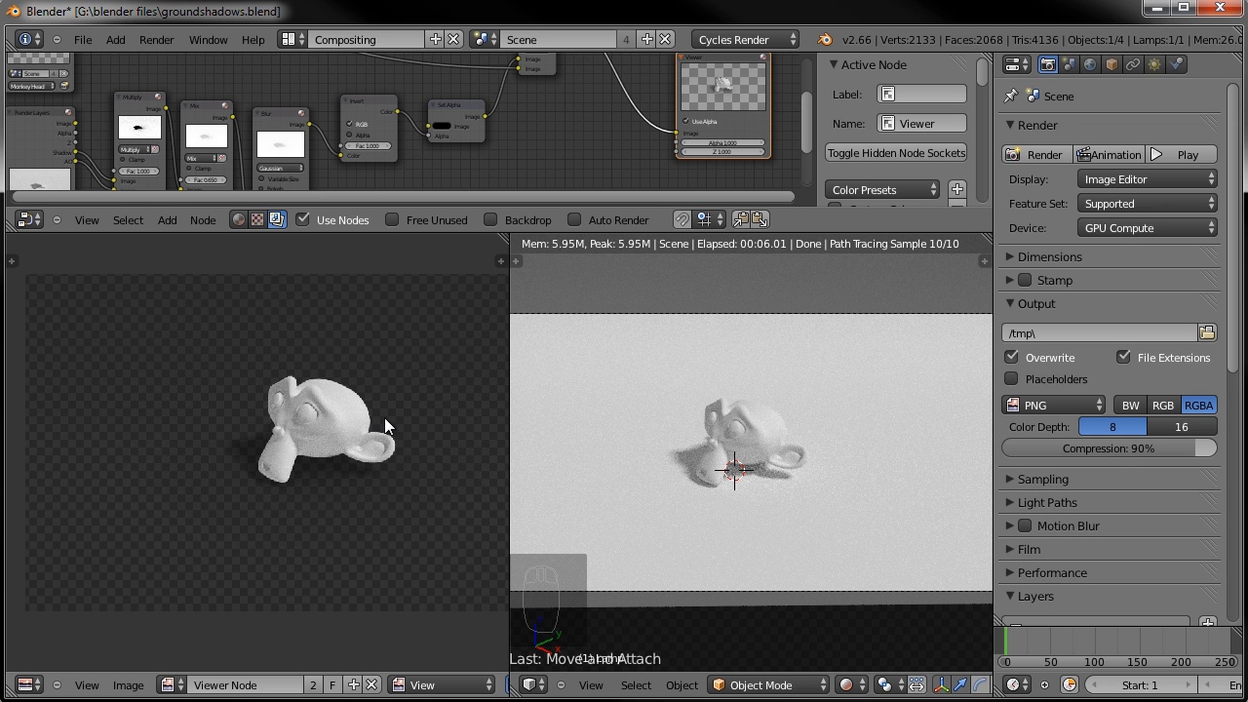
{"action": "mouse_move", "coordinate": [398, 373]}
{"action": "middle_mouse_down"}
{"action": "mouse_move", "coordinate": [372, 351]}
{"action": "mouse_move", "coordinate": [345, 353]}
{"action": "mouse_move", "coordinate": [389, 374]}
{"action": "middle_mouse_up"}
{"action": "scroll", "coordinate": [356, 361], "scroll_direction": "up", "scroll_amount": 2}
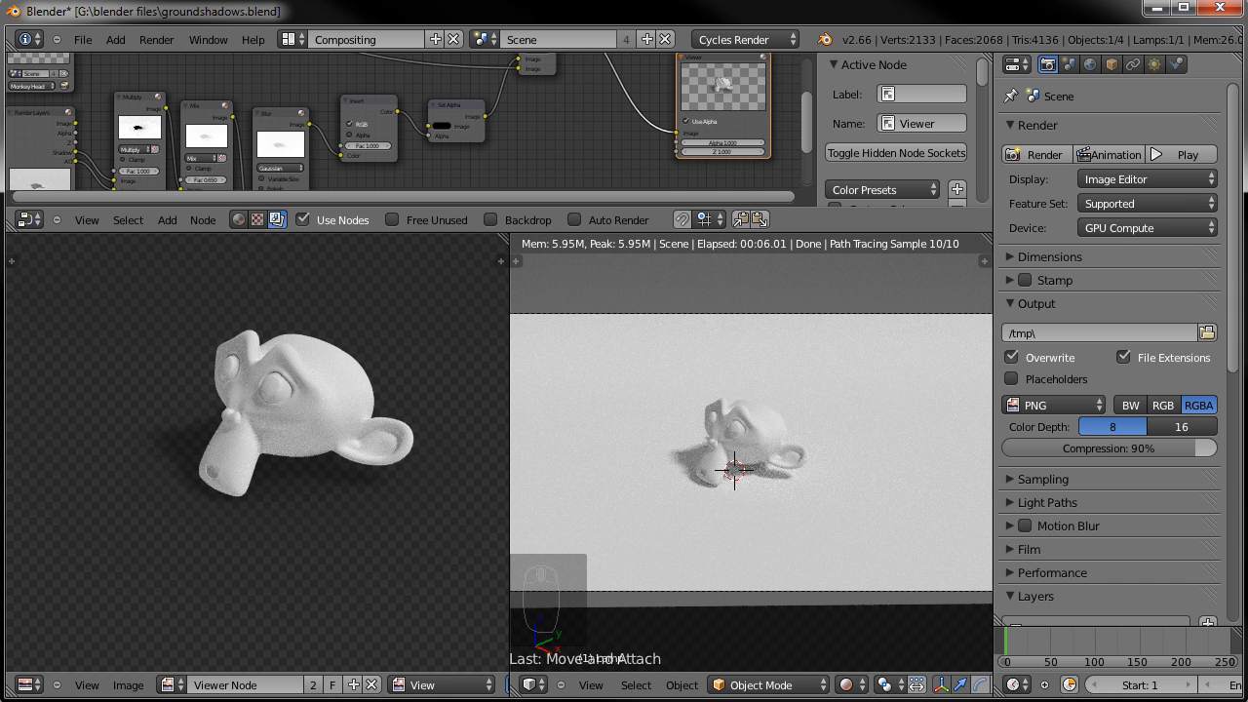